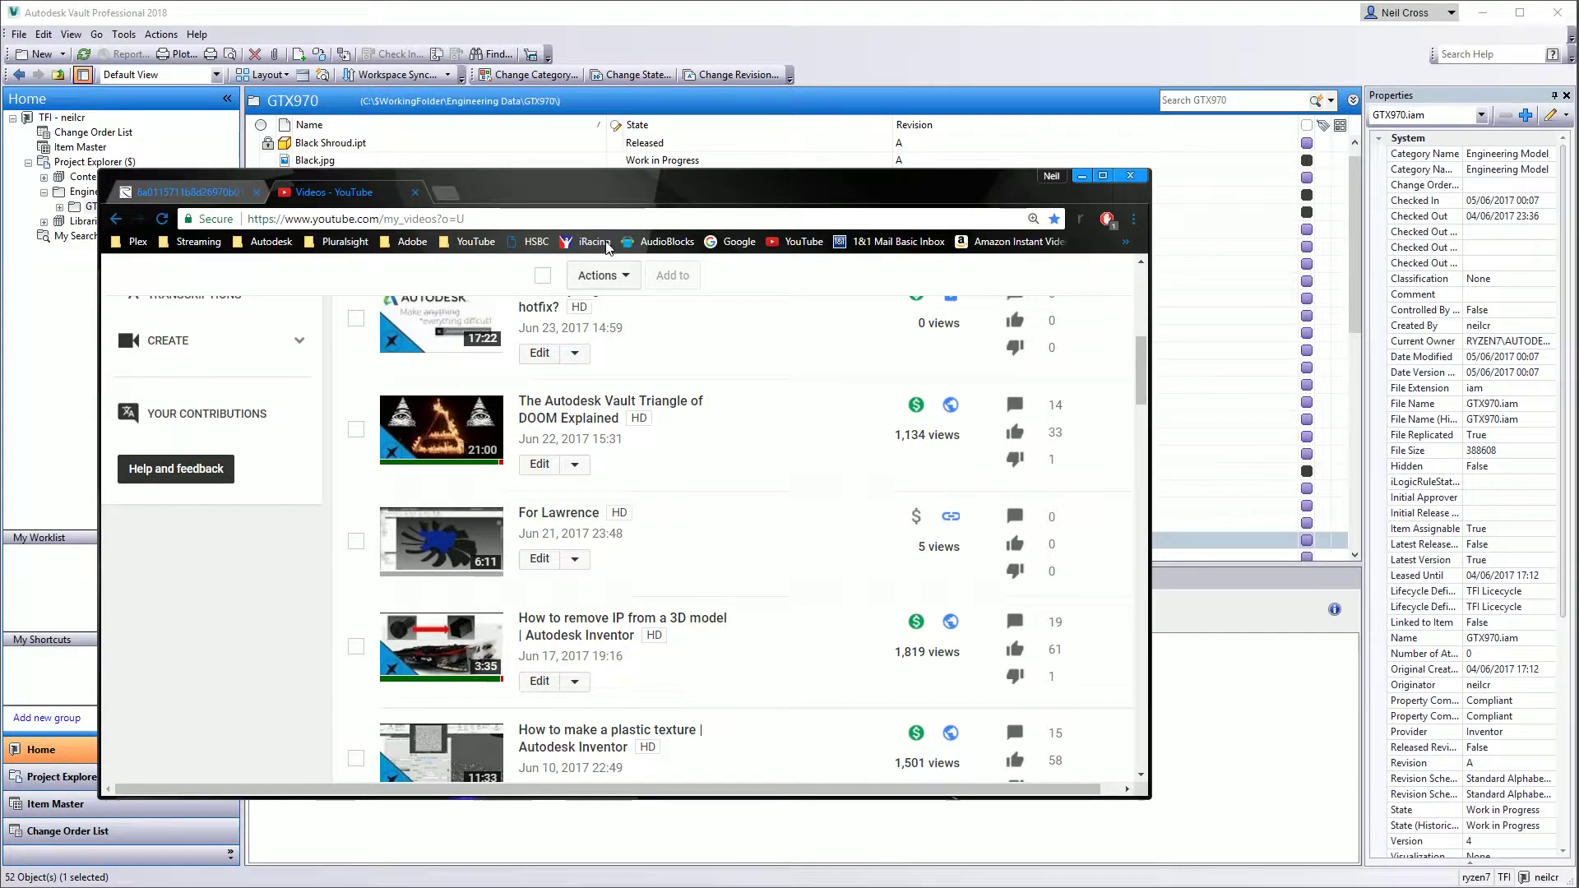
Move the browser out of the way and review the version history of GTX970.iam in Vault.
left_click_drag(526, 201, 1578, 234)
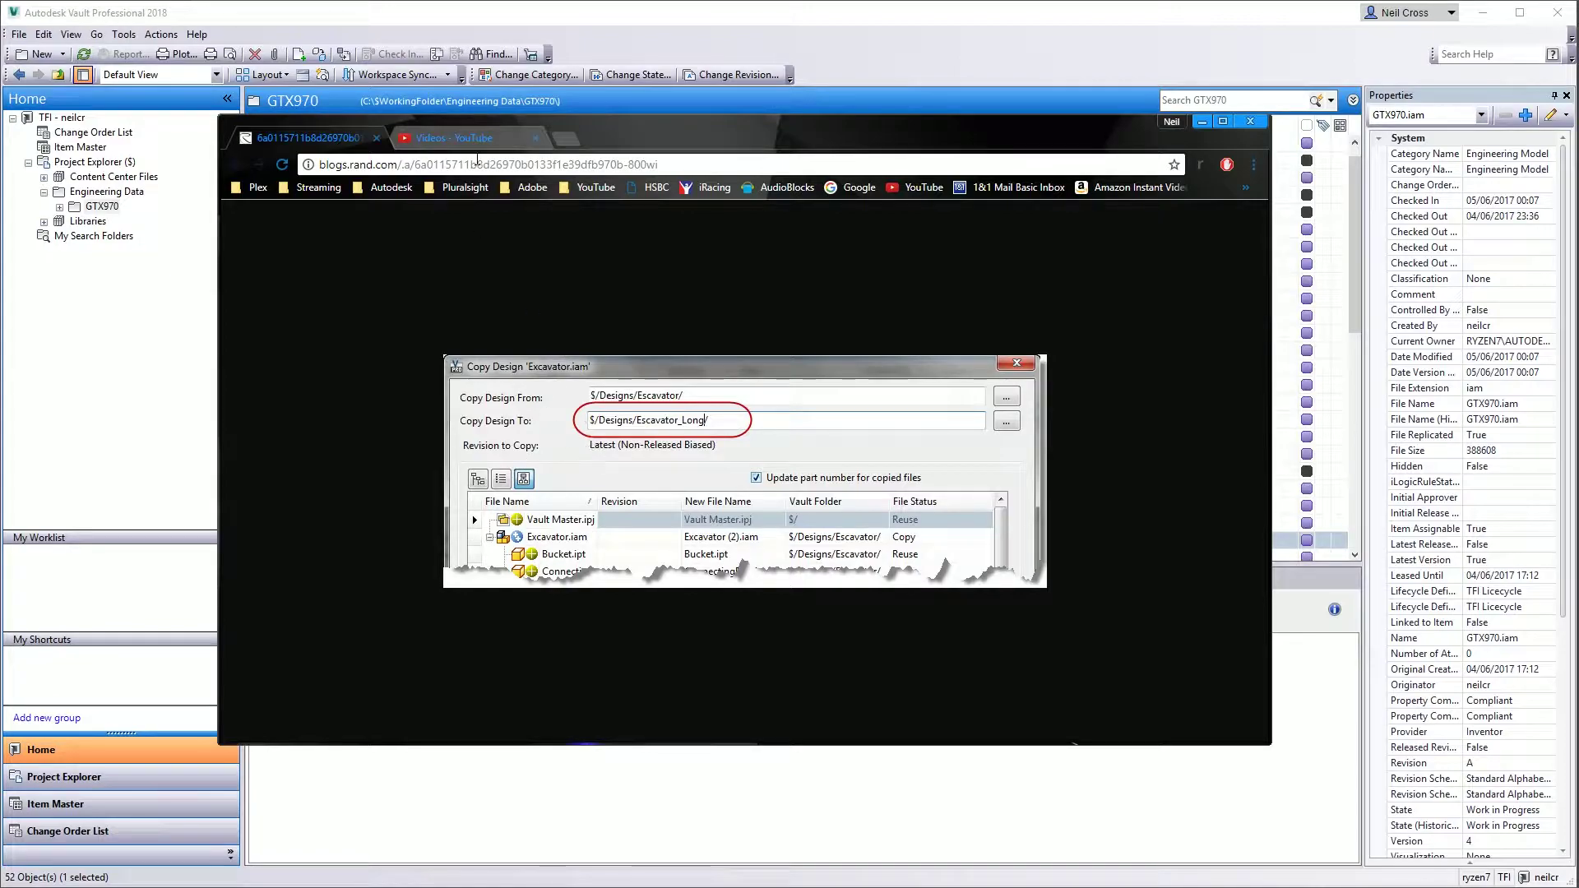
left_click(584, 23)
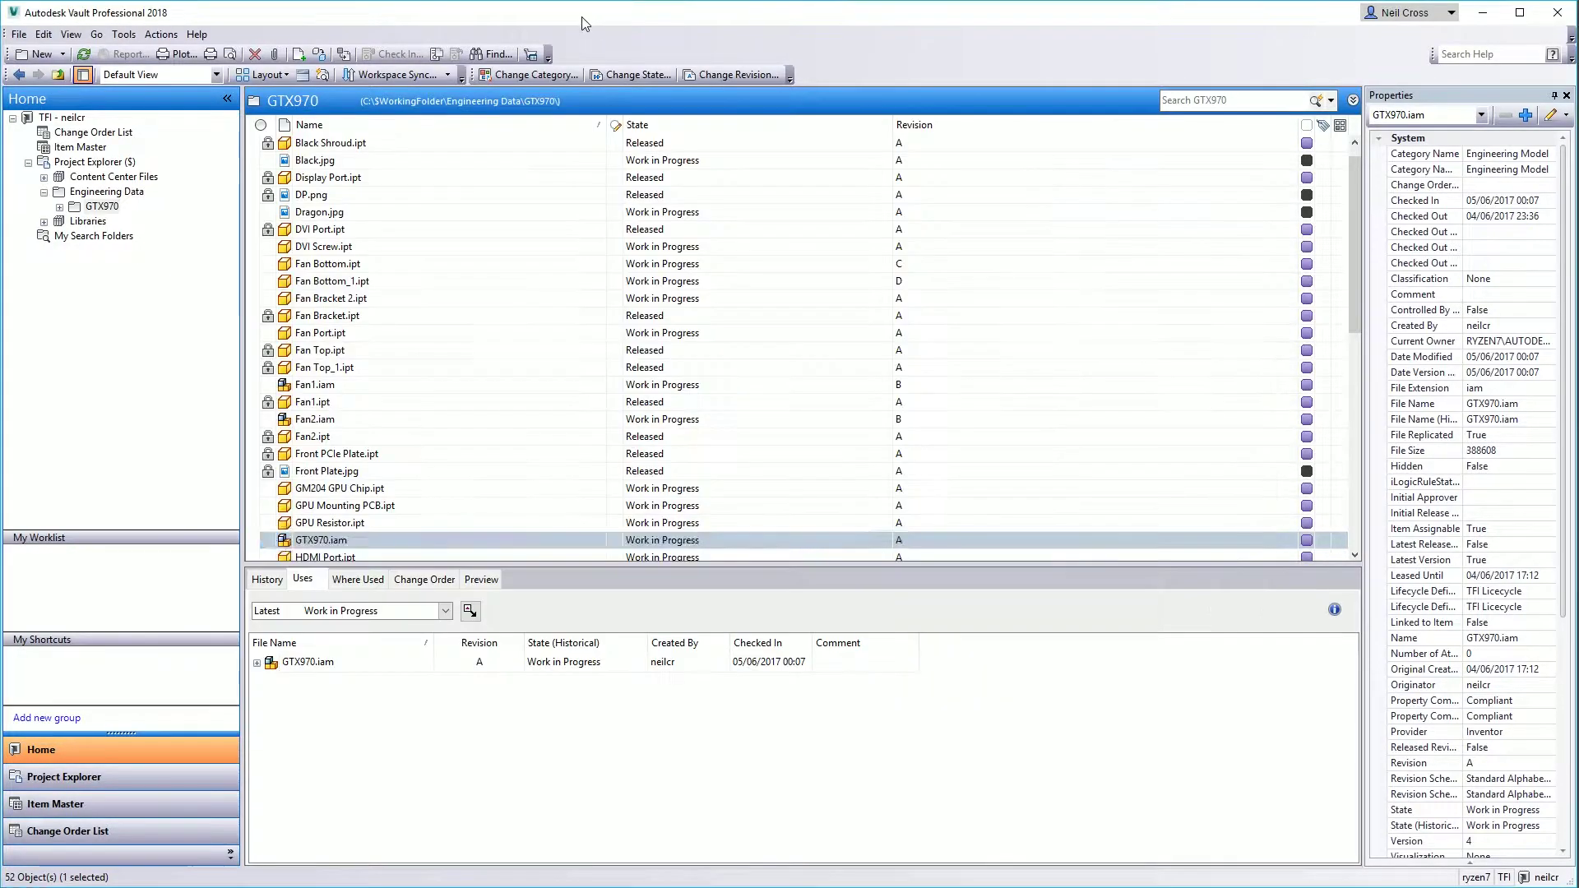
scroll(332, 525, "down", 2)
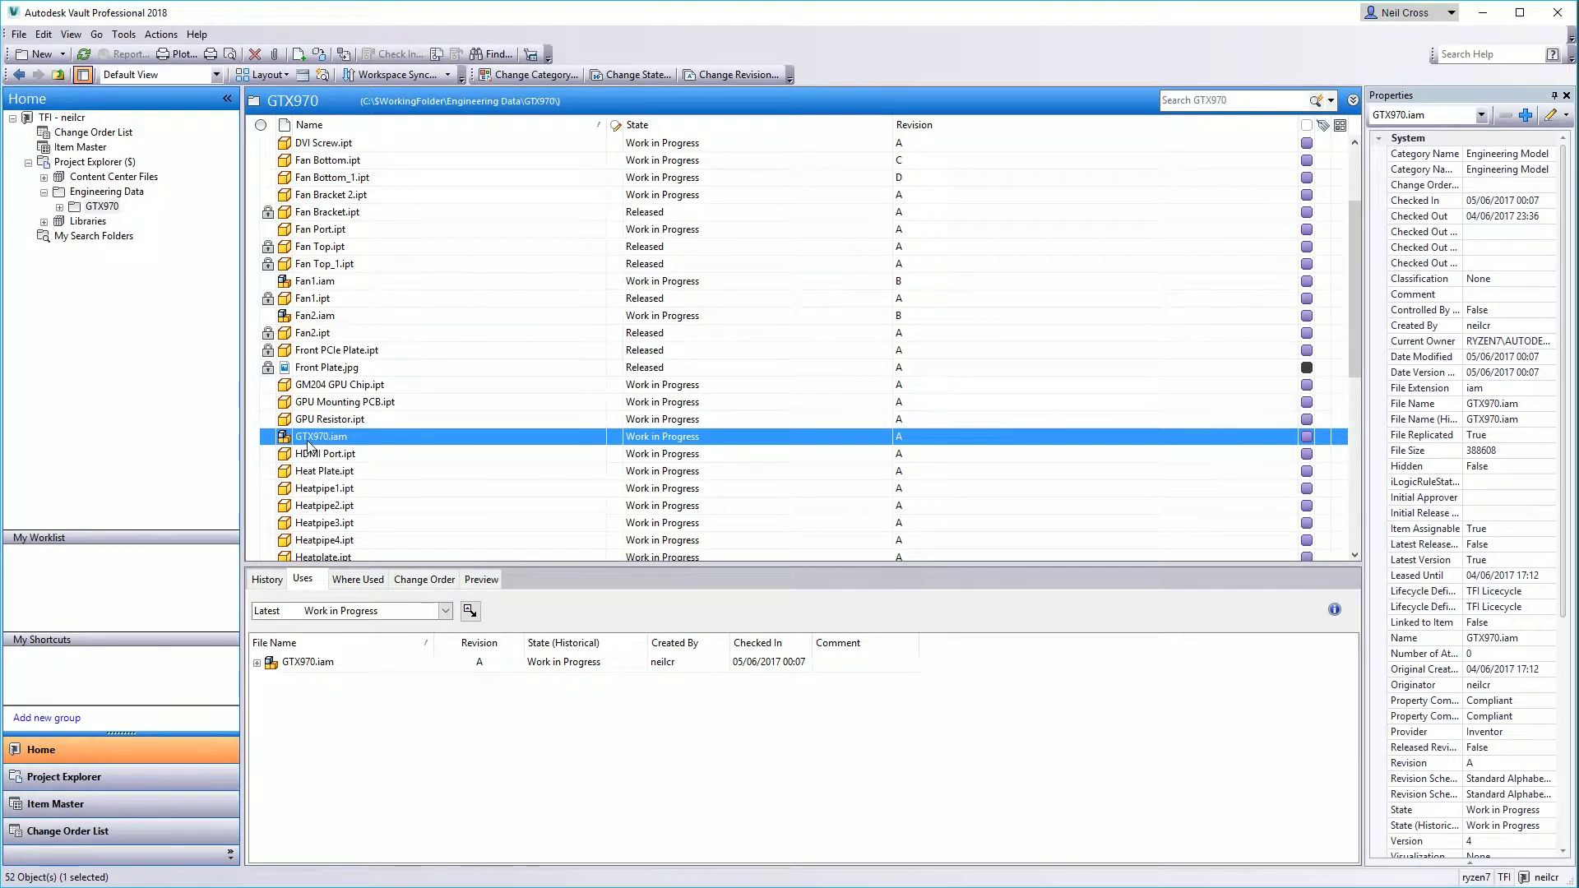
left_click(266, 580)
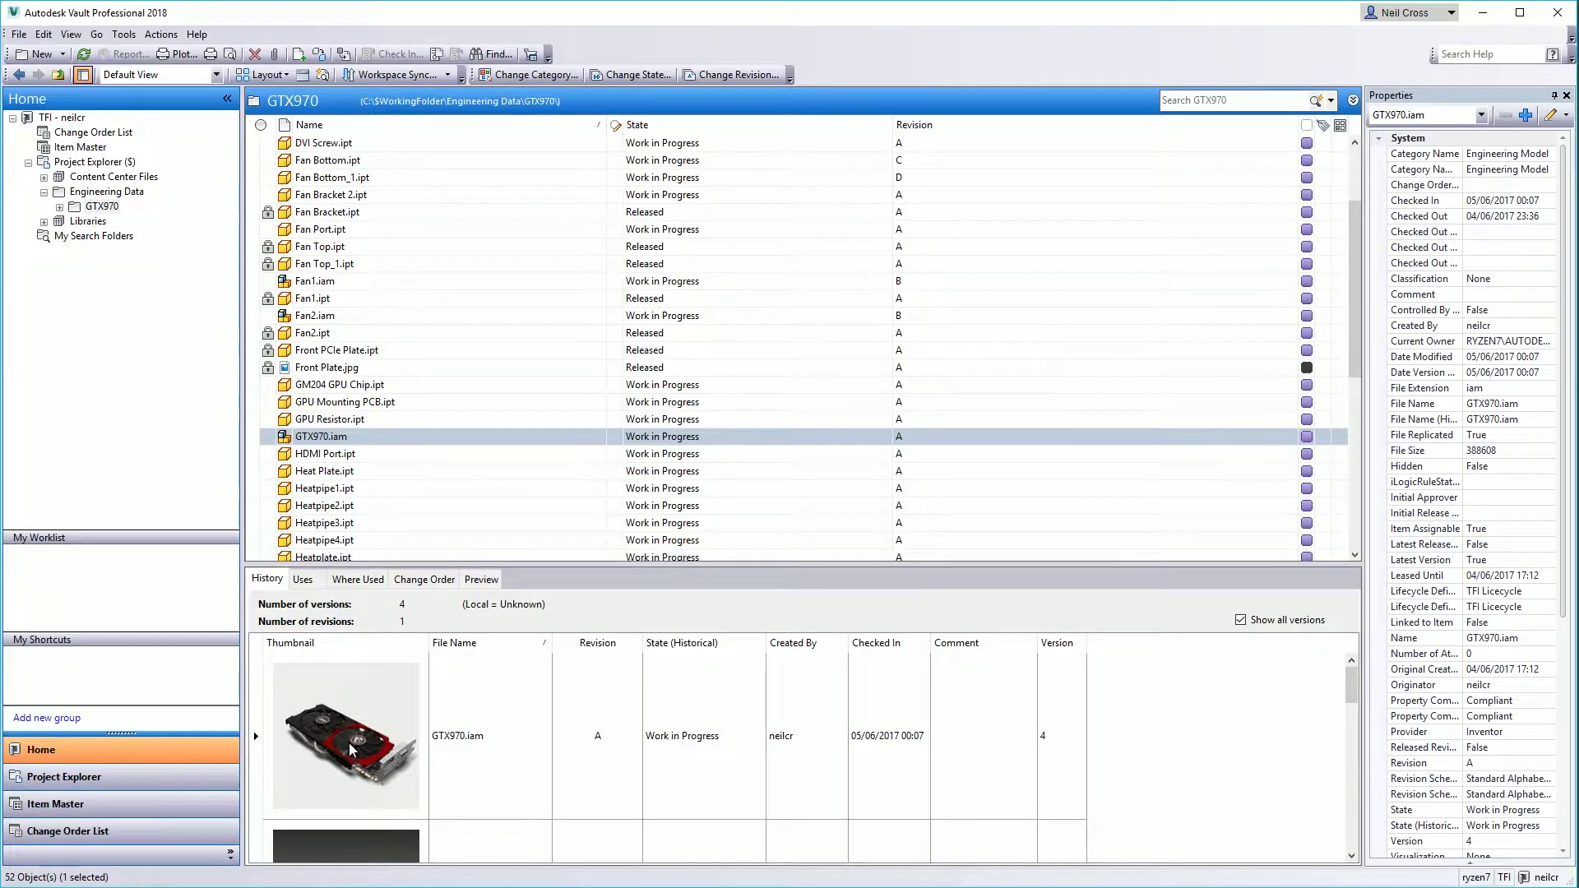
left_click(317, 437)
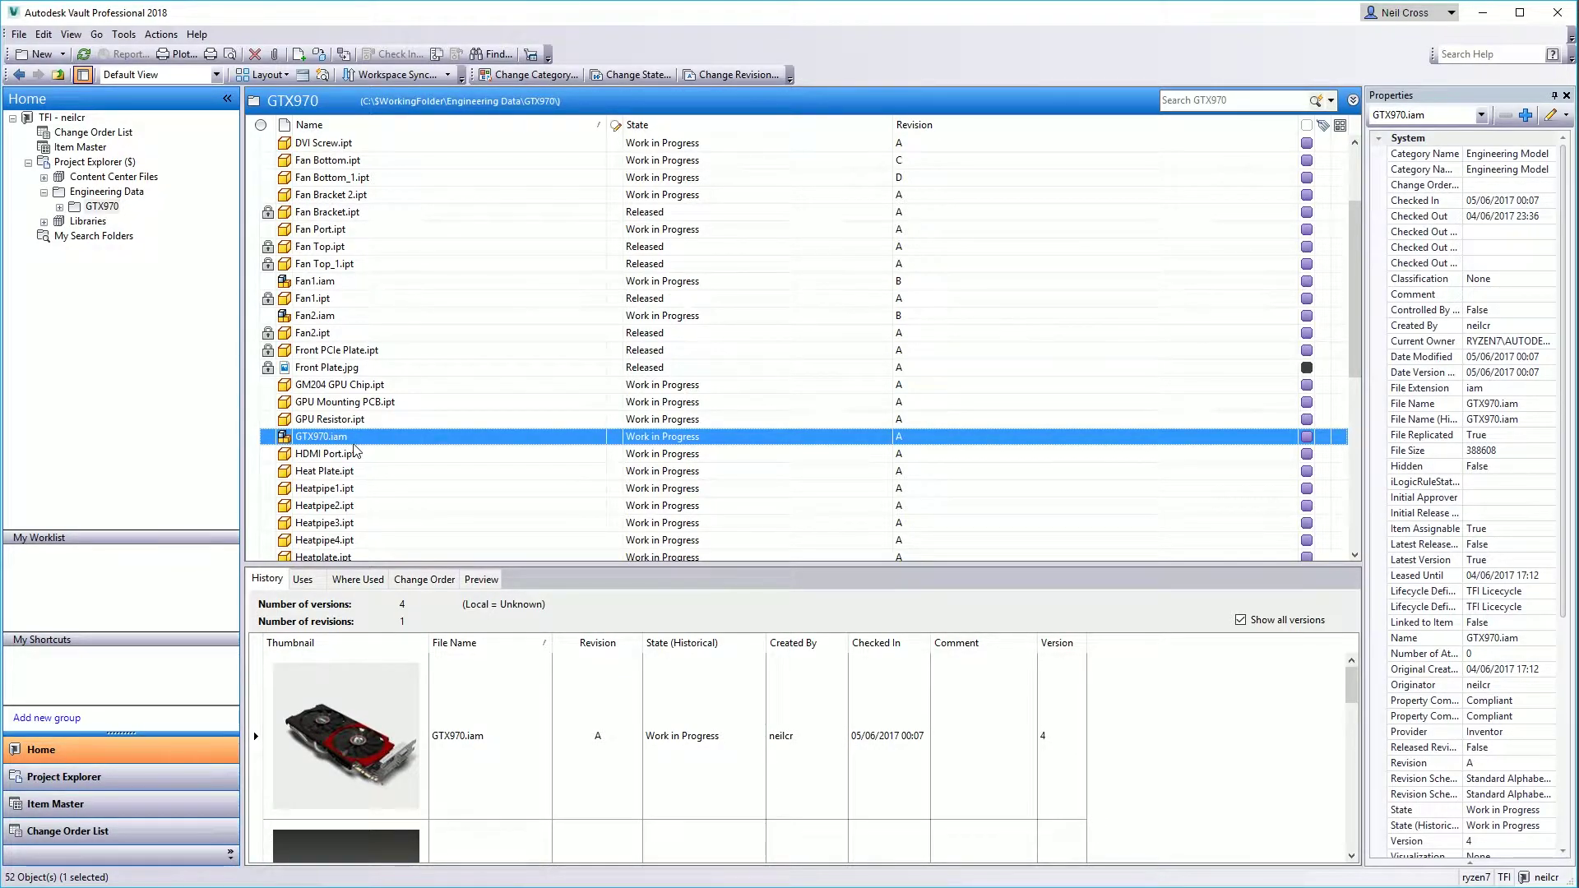
Examine the files used by GTX970.iam, including the Fan2.iam and Fan1.iam subassemblies.
left_click(304, 579)
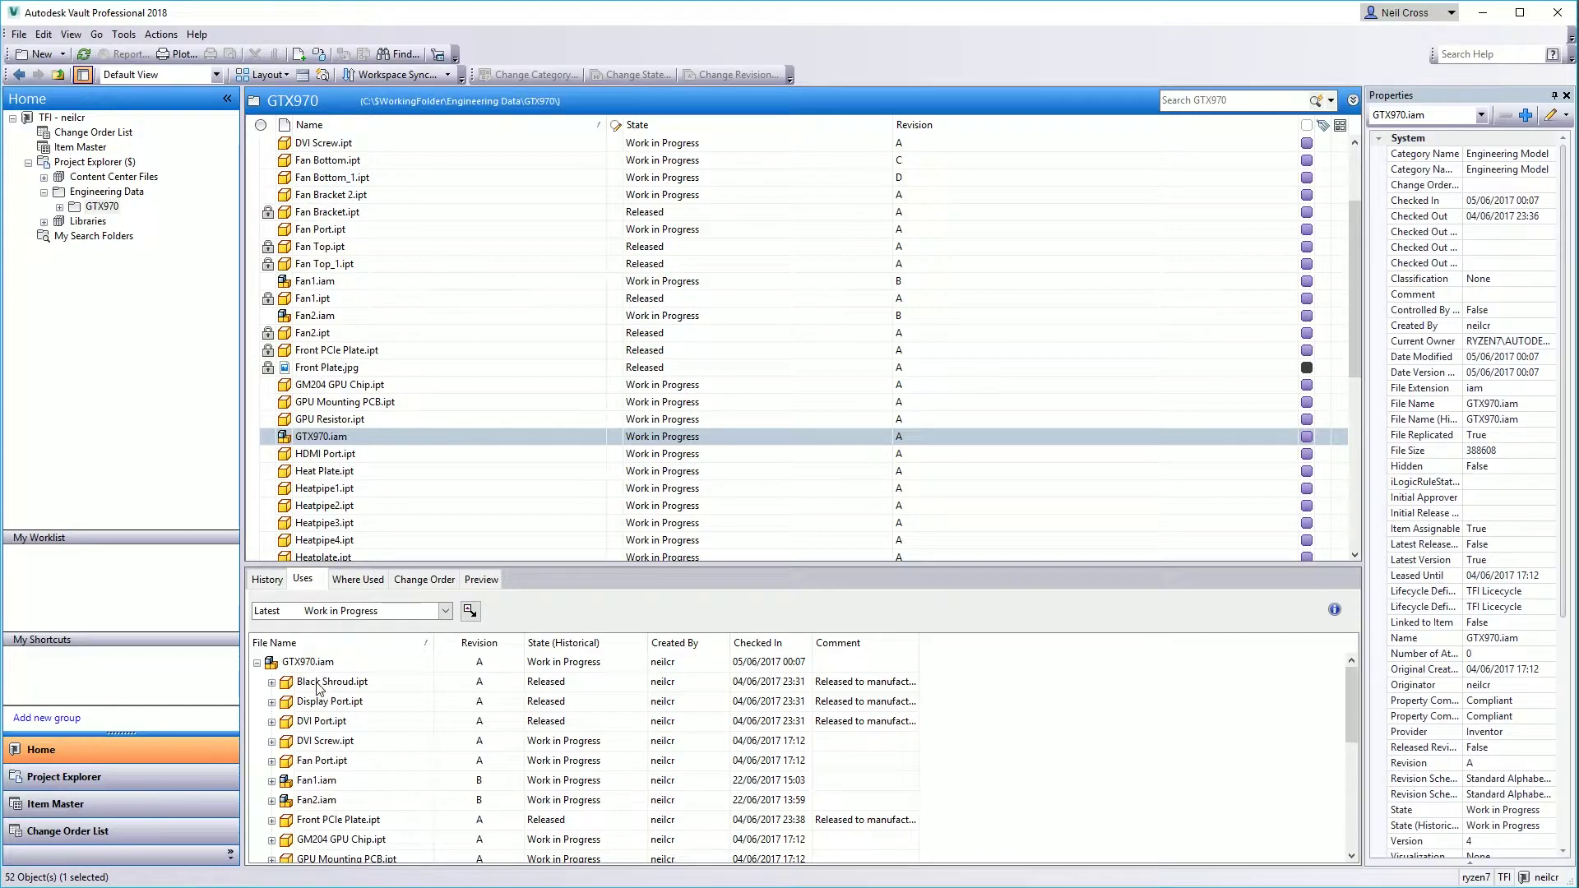
left_click(315, 800)
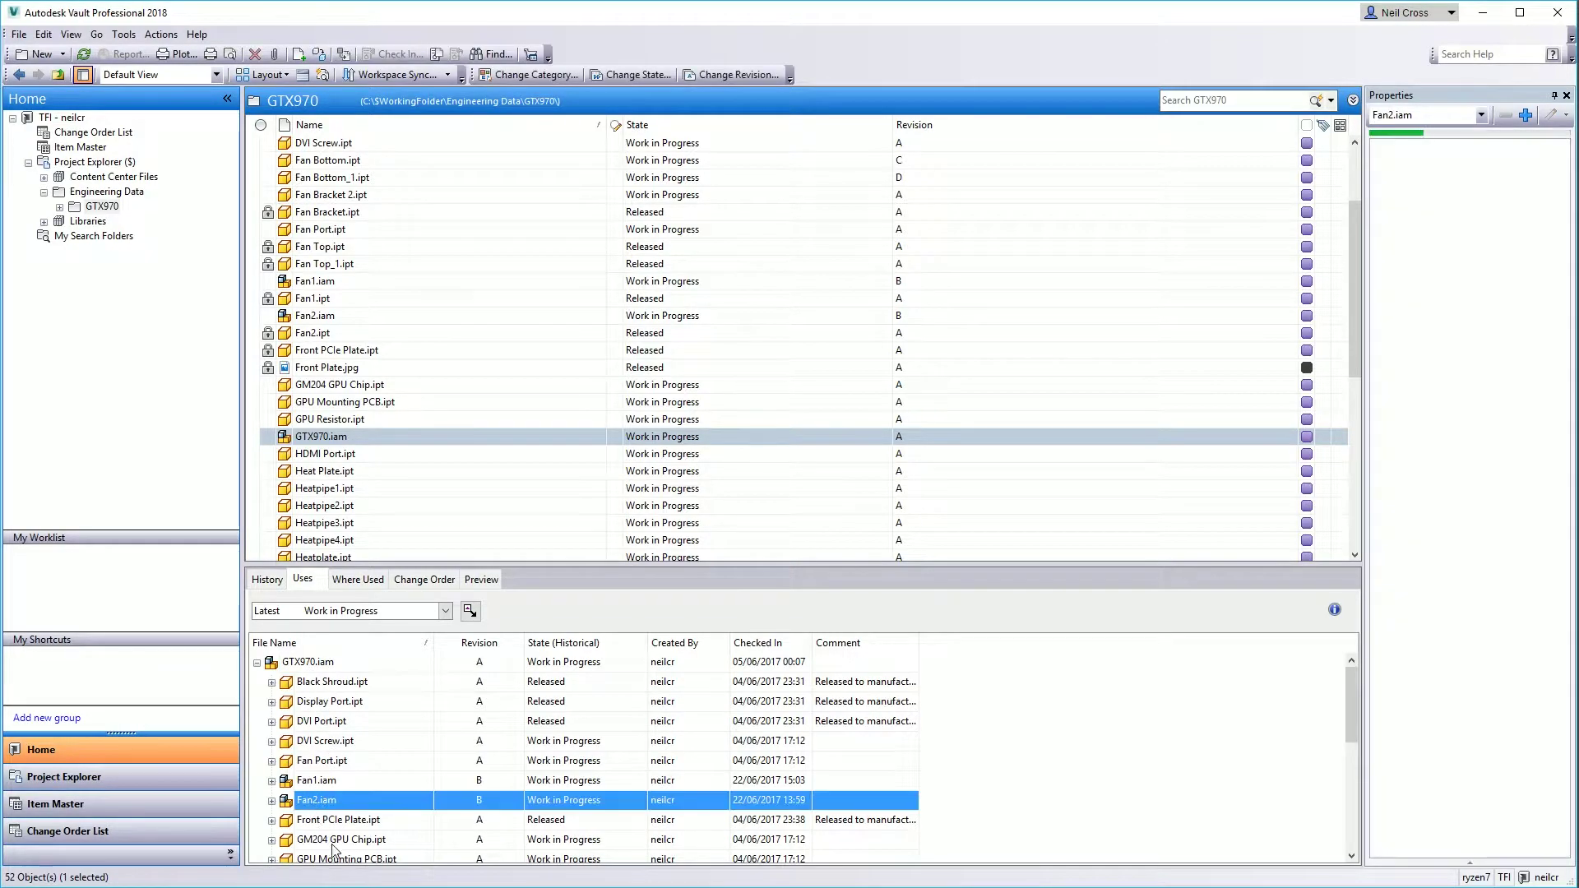
left_click(325, 777)
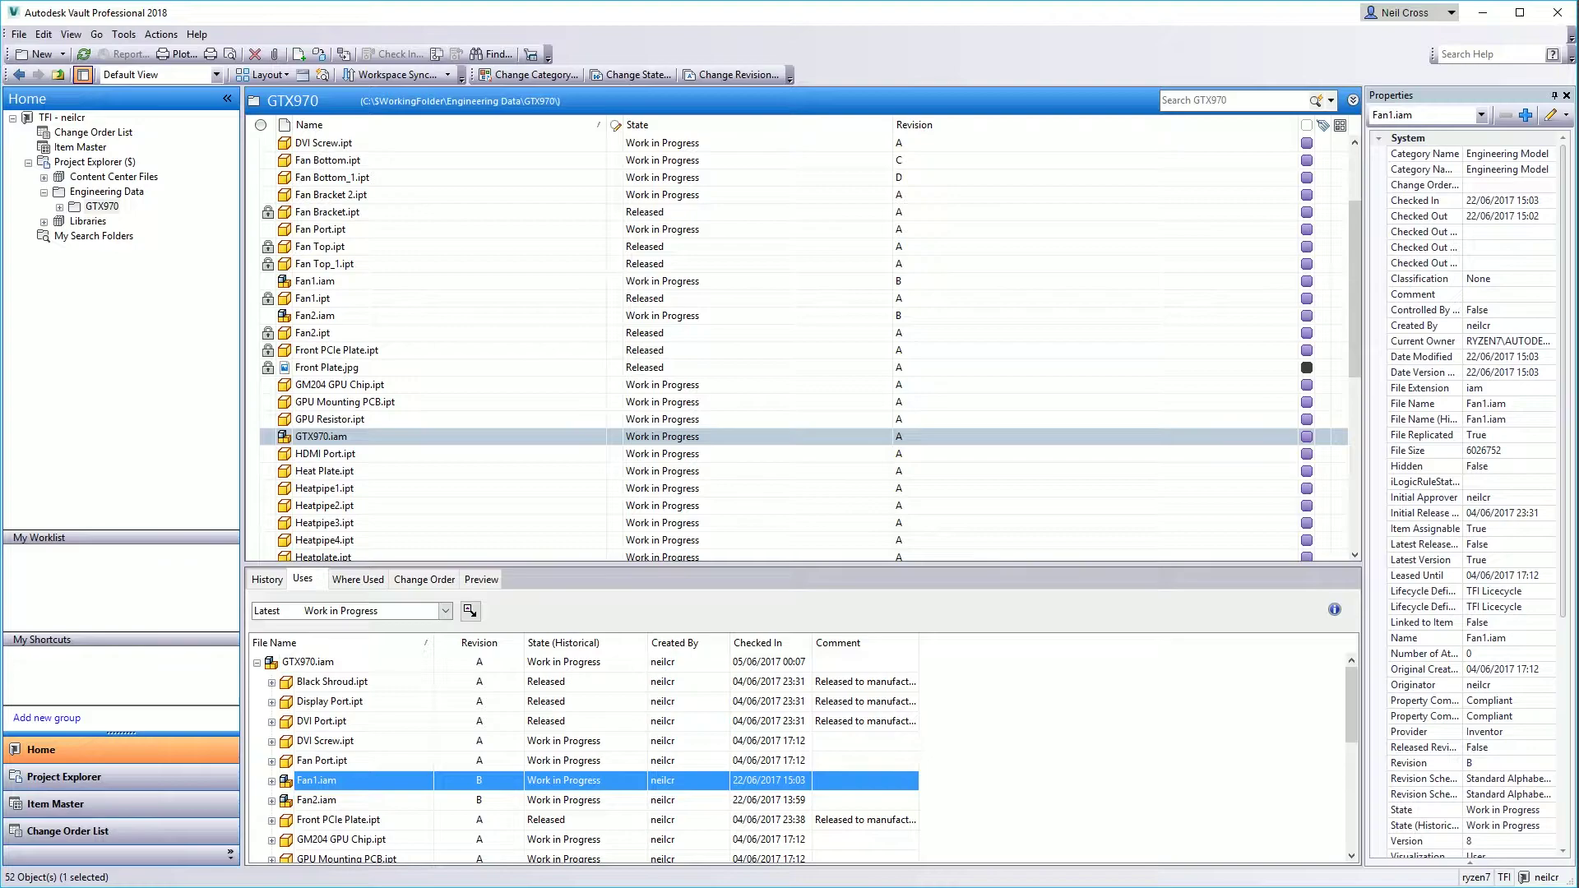
Start Copy Design for GTX970.iam and reposition its window over the Vault client.
right_click(351, 437)
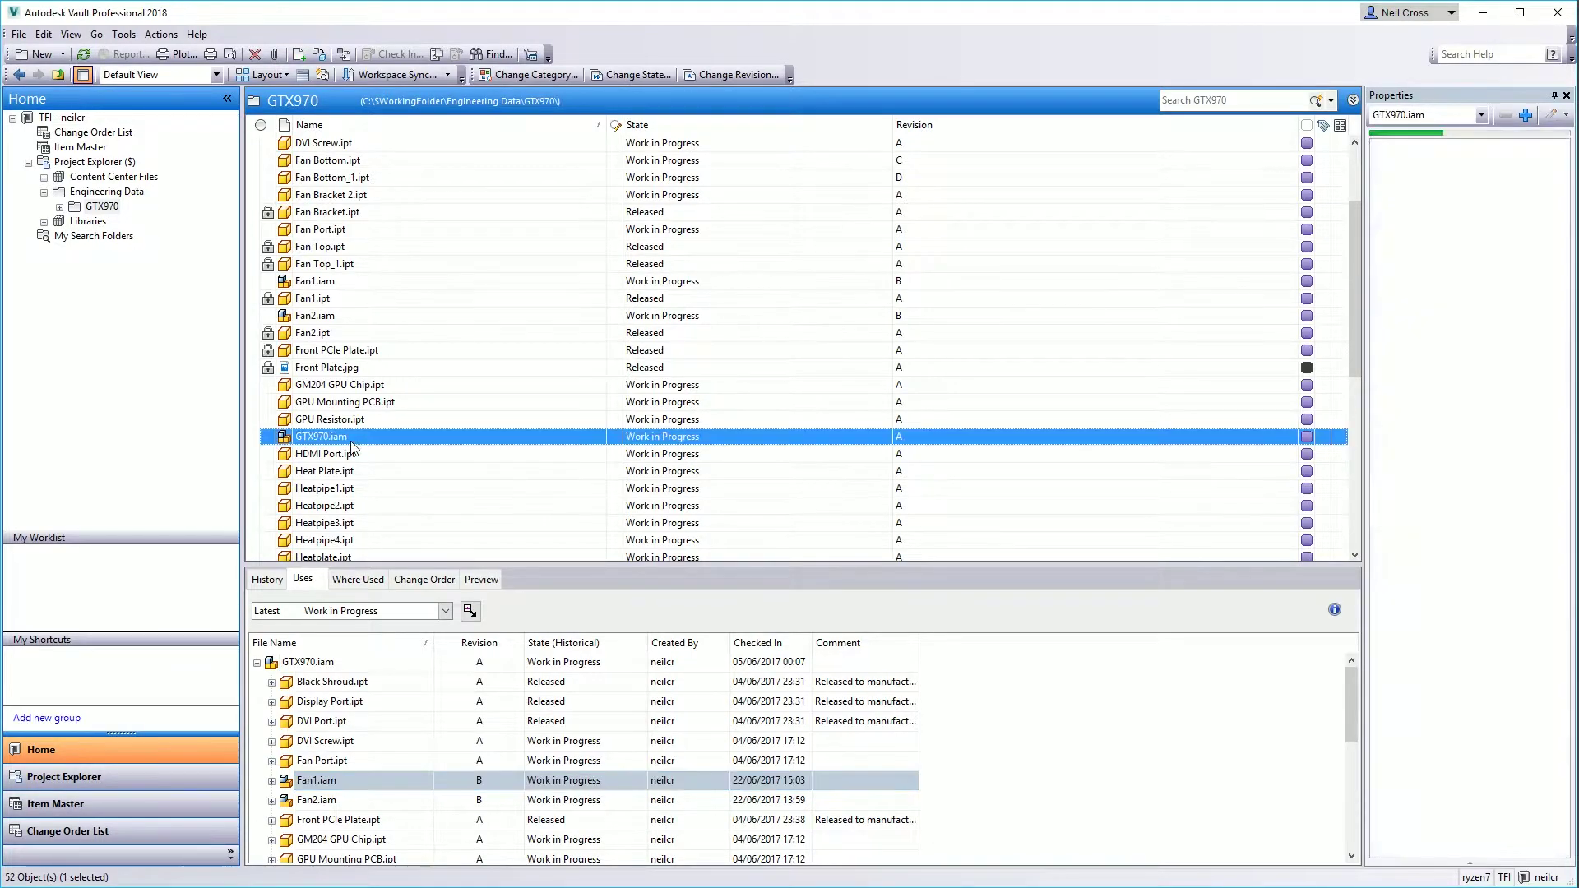
left_click(420, 660)
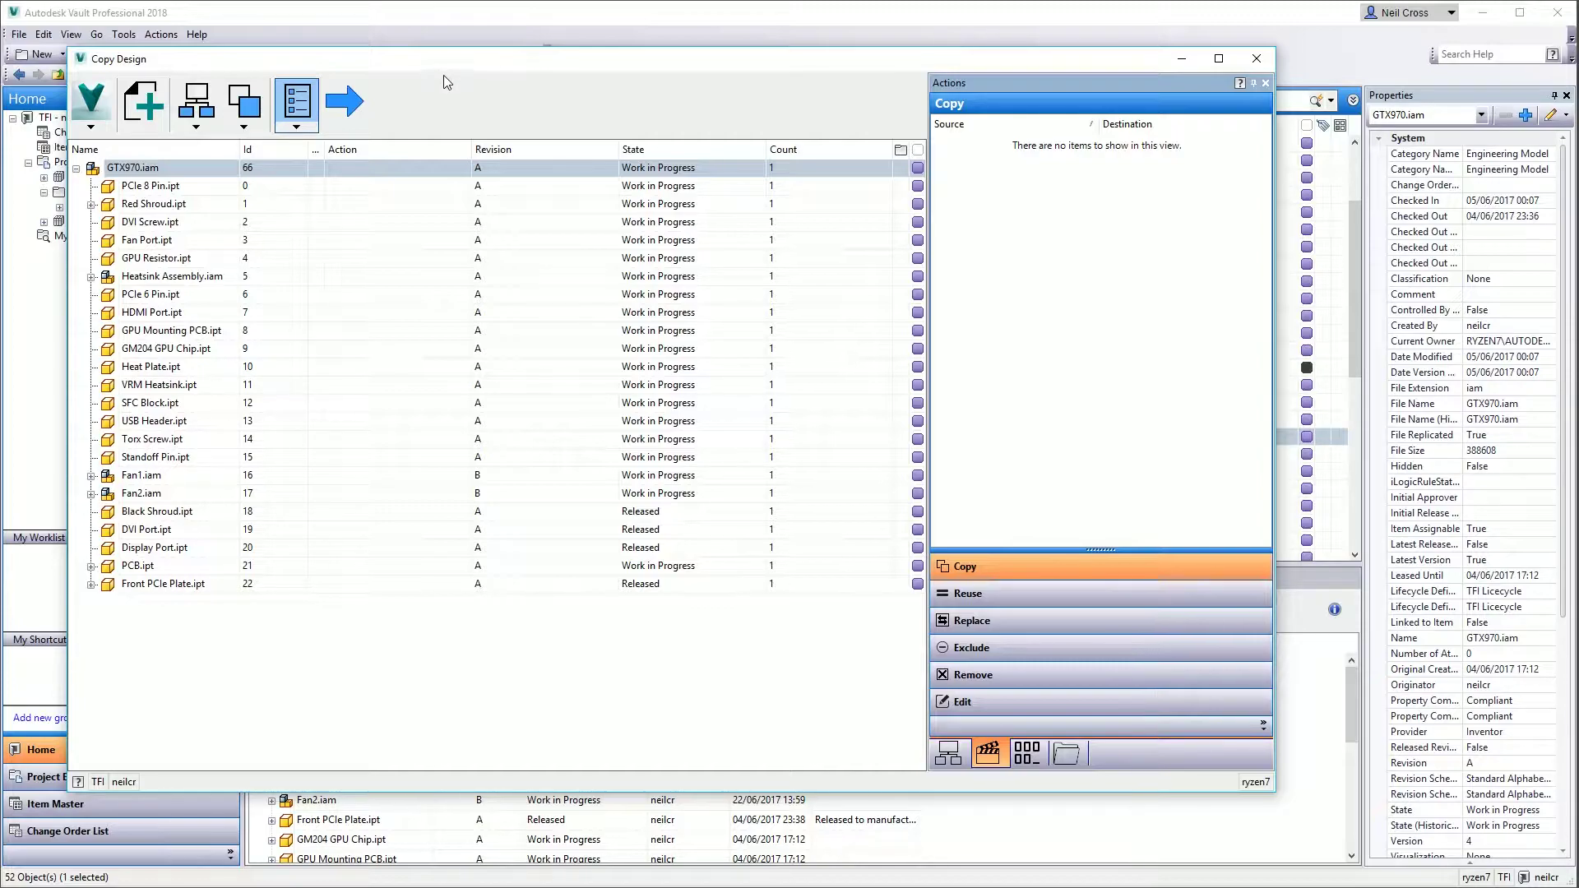
left_click_drag(459, 59, 465, 49)
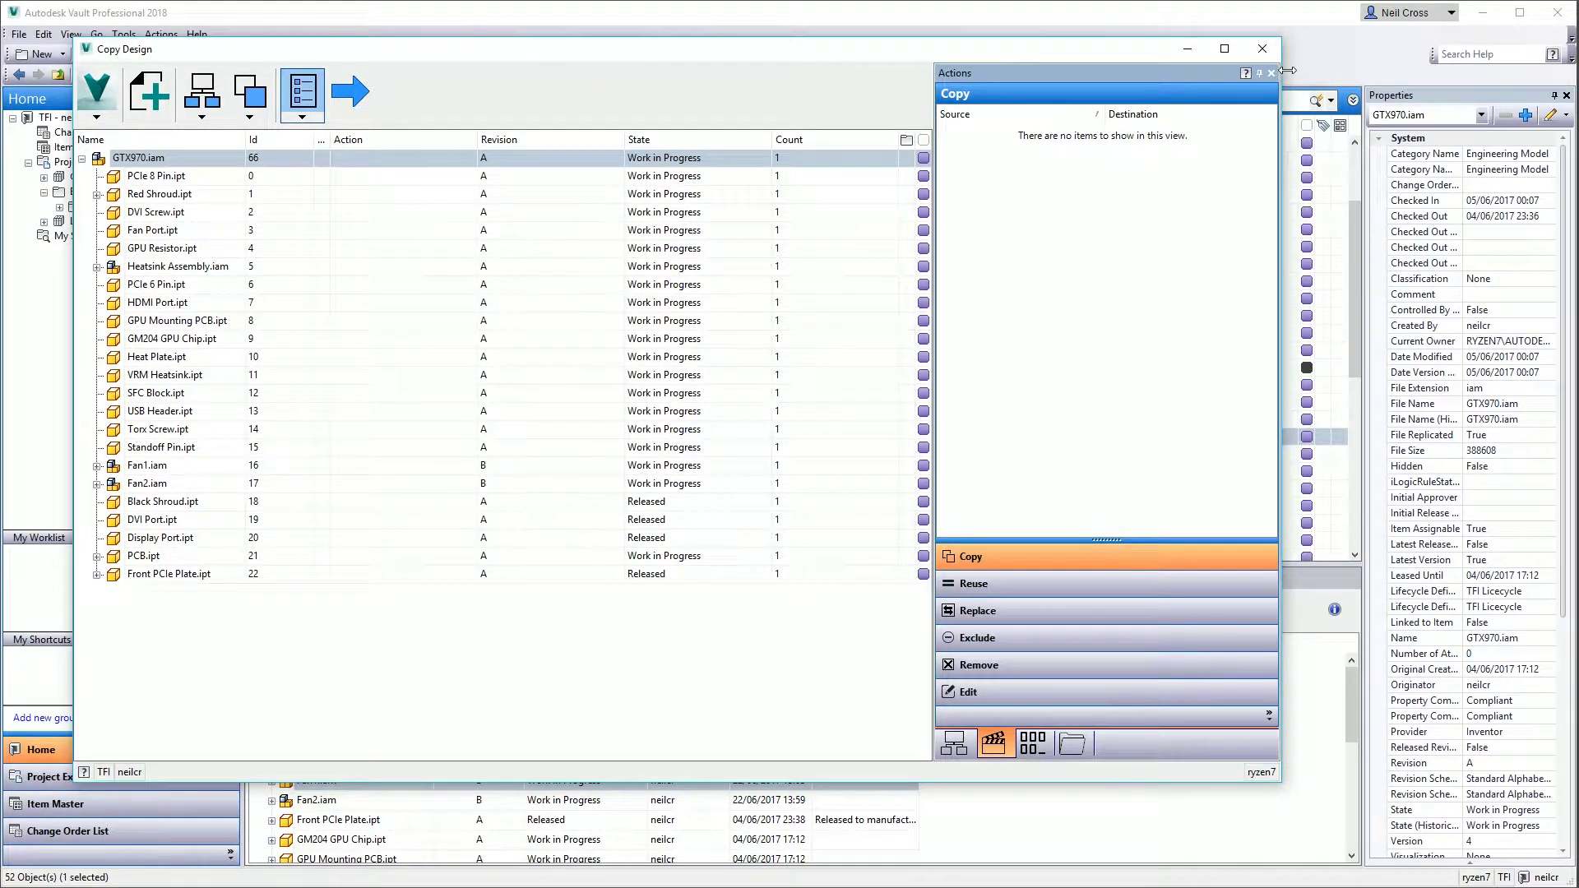
left_click_drag(509, 89, 581, 115)
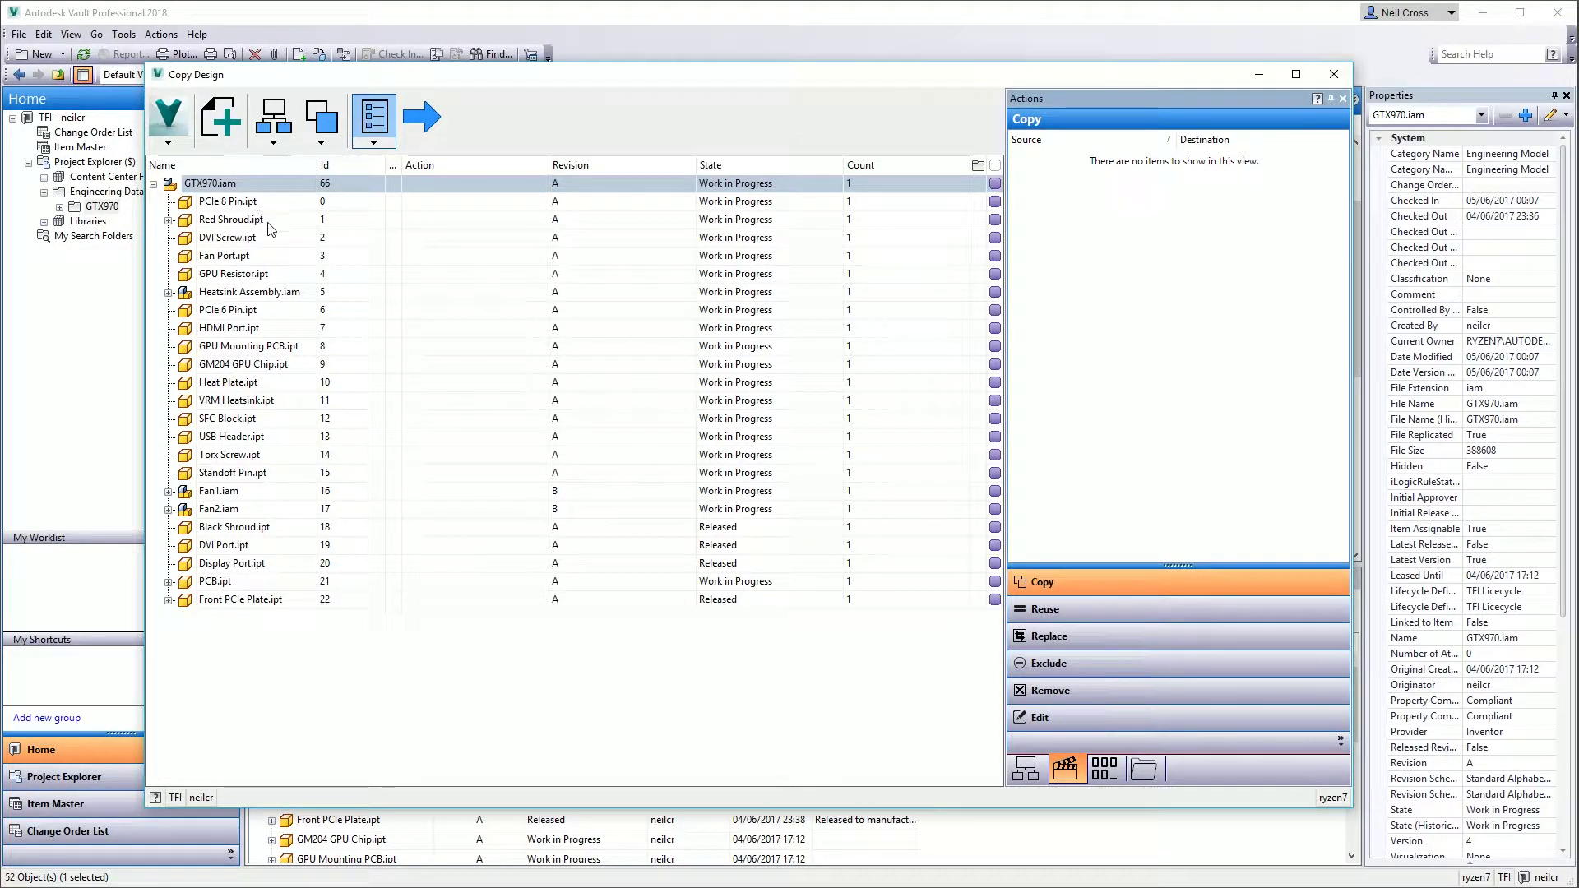
Examine the files nested under Red Shroud.ipt, collapse them, and adjust the column widths beside Id in the copy list.
left_click(329, 224)
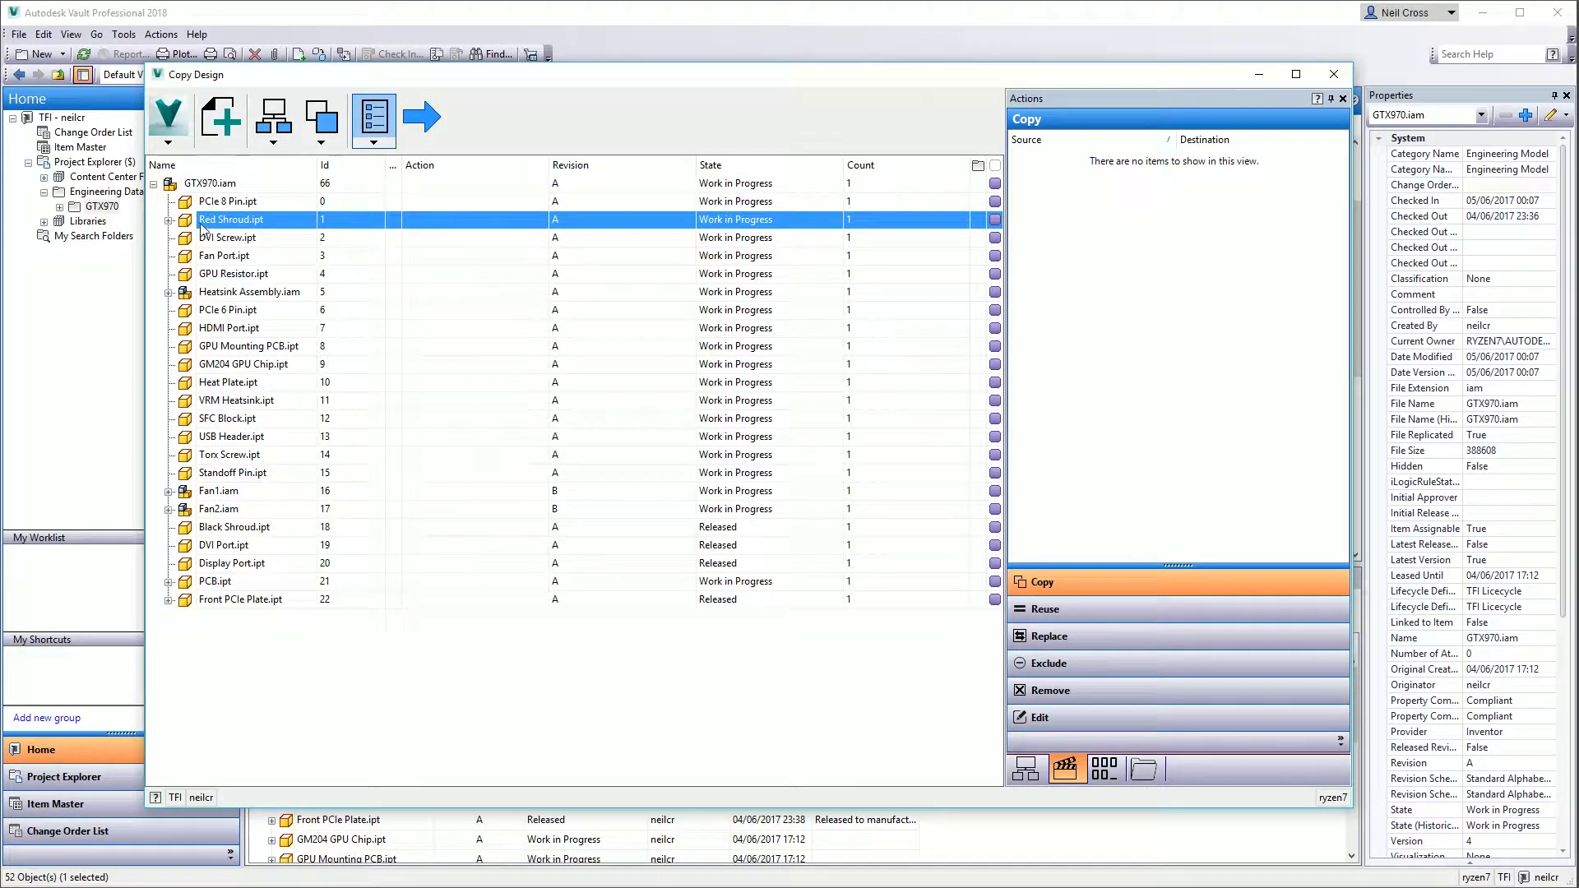
left_click(169, 220)
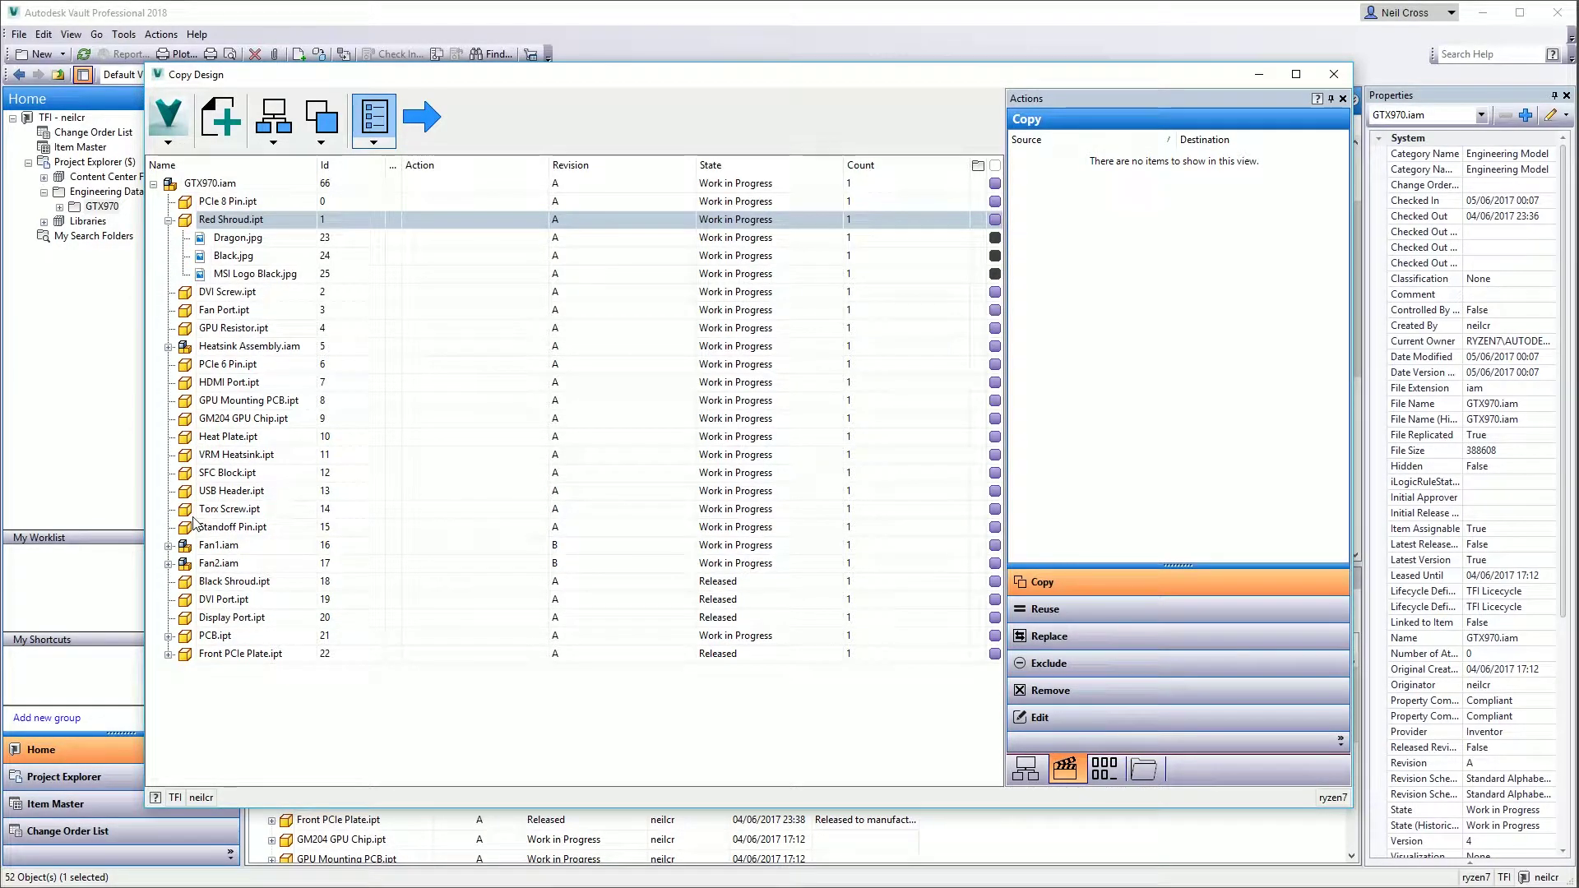
left_click(169, 221)
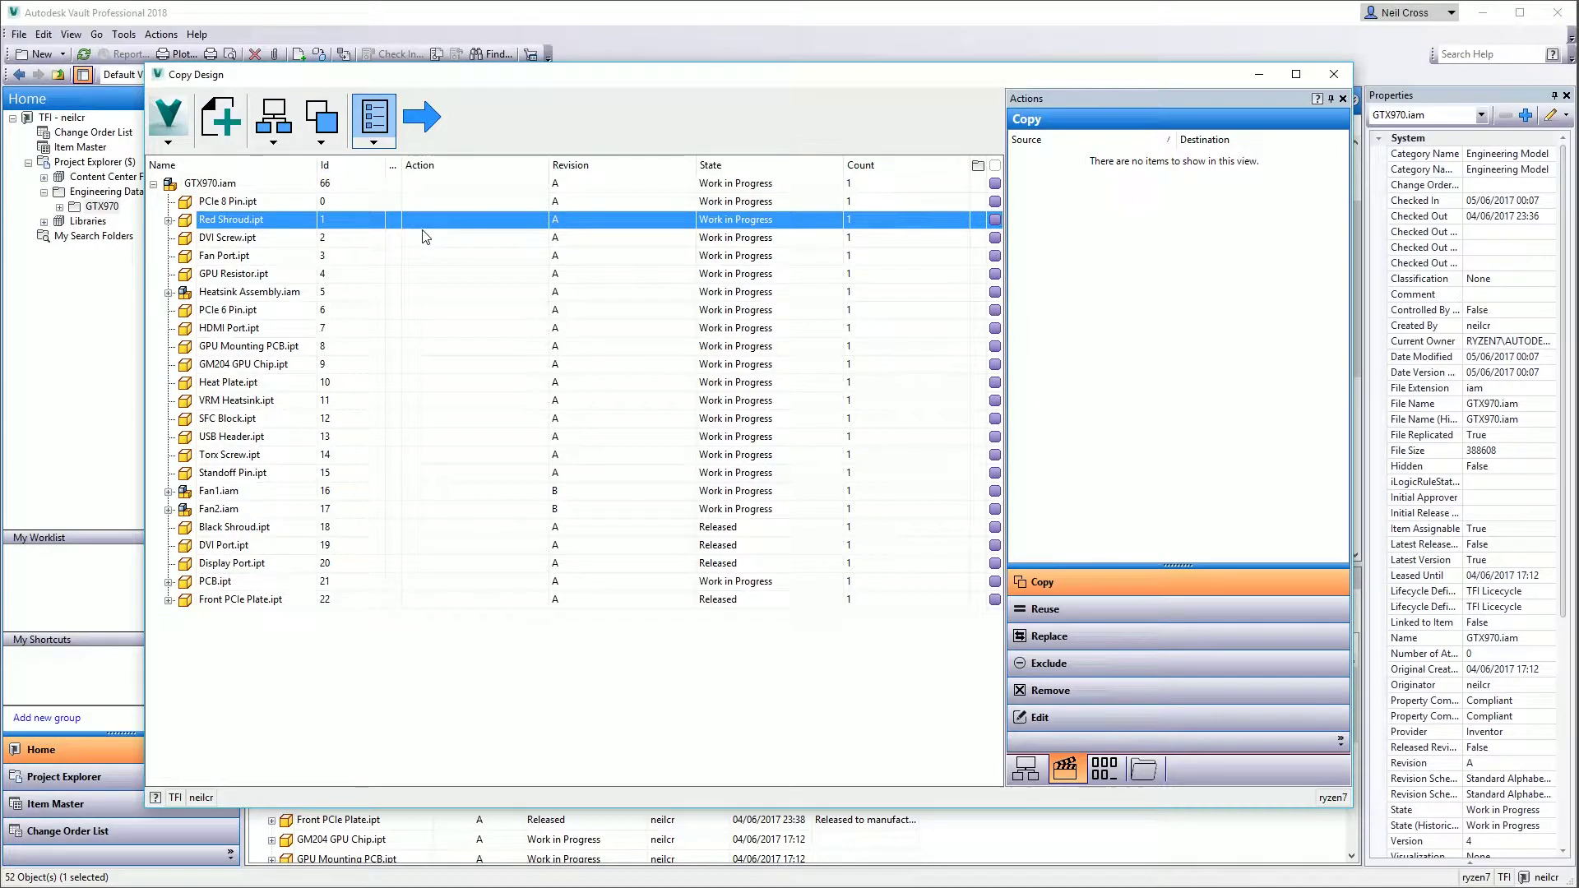
double_click(364, 166)
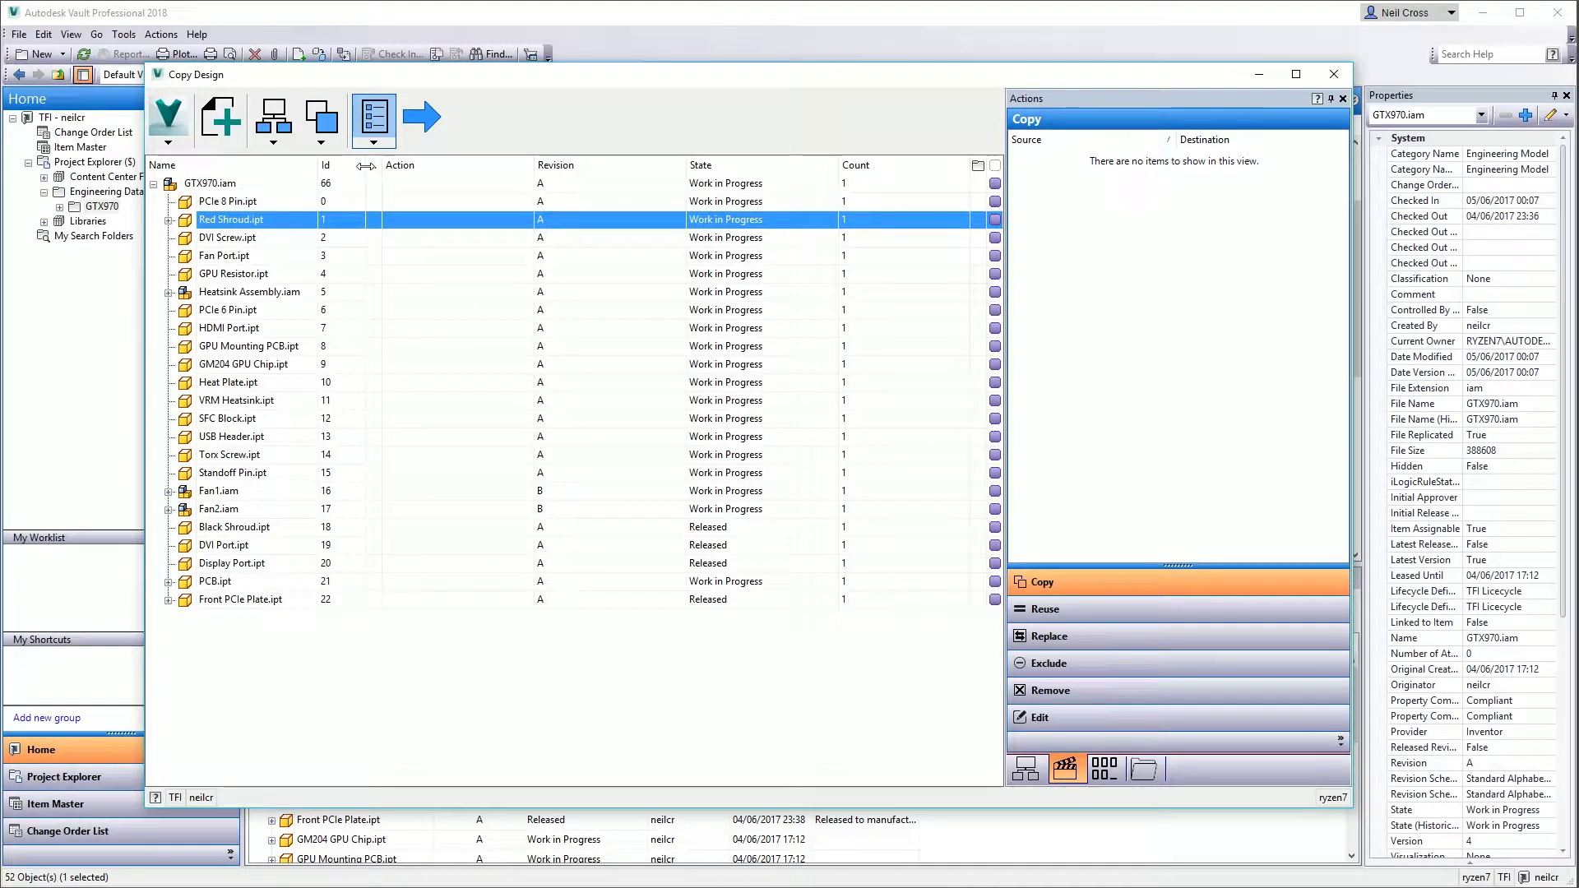
left_click_drag(381, 171, 393, 173)
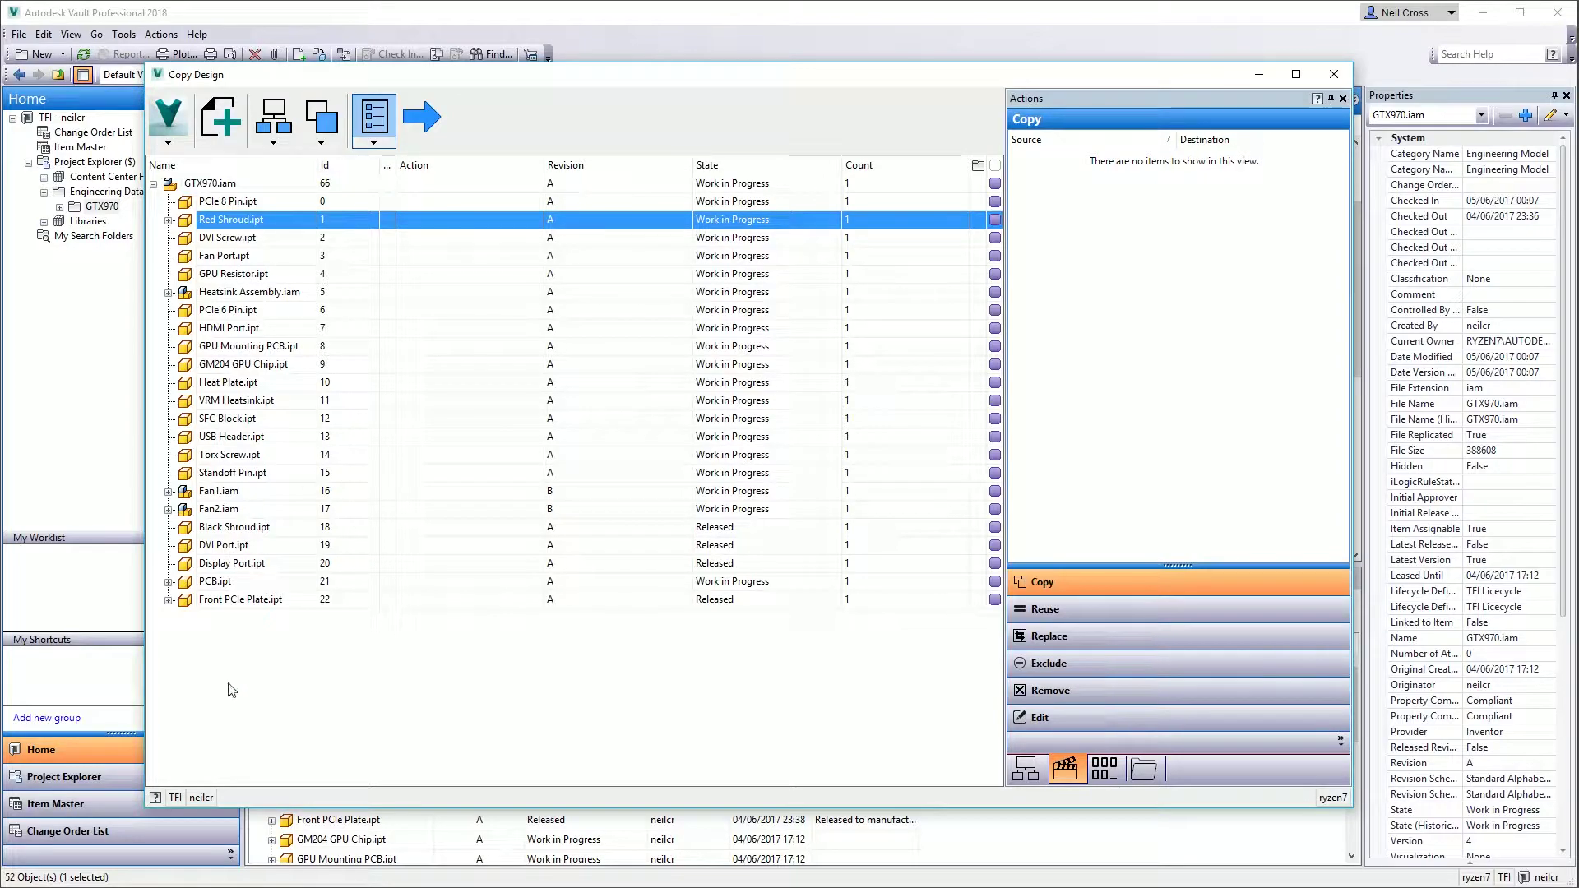
Look through the Copy Design topics in the online Vault 2018 help and return to the Copy Design window.
left_click(156, 797)
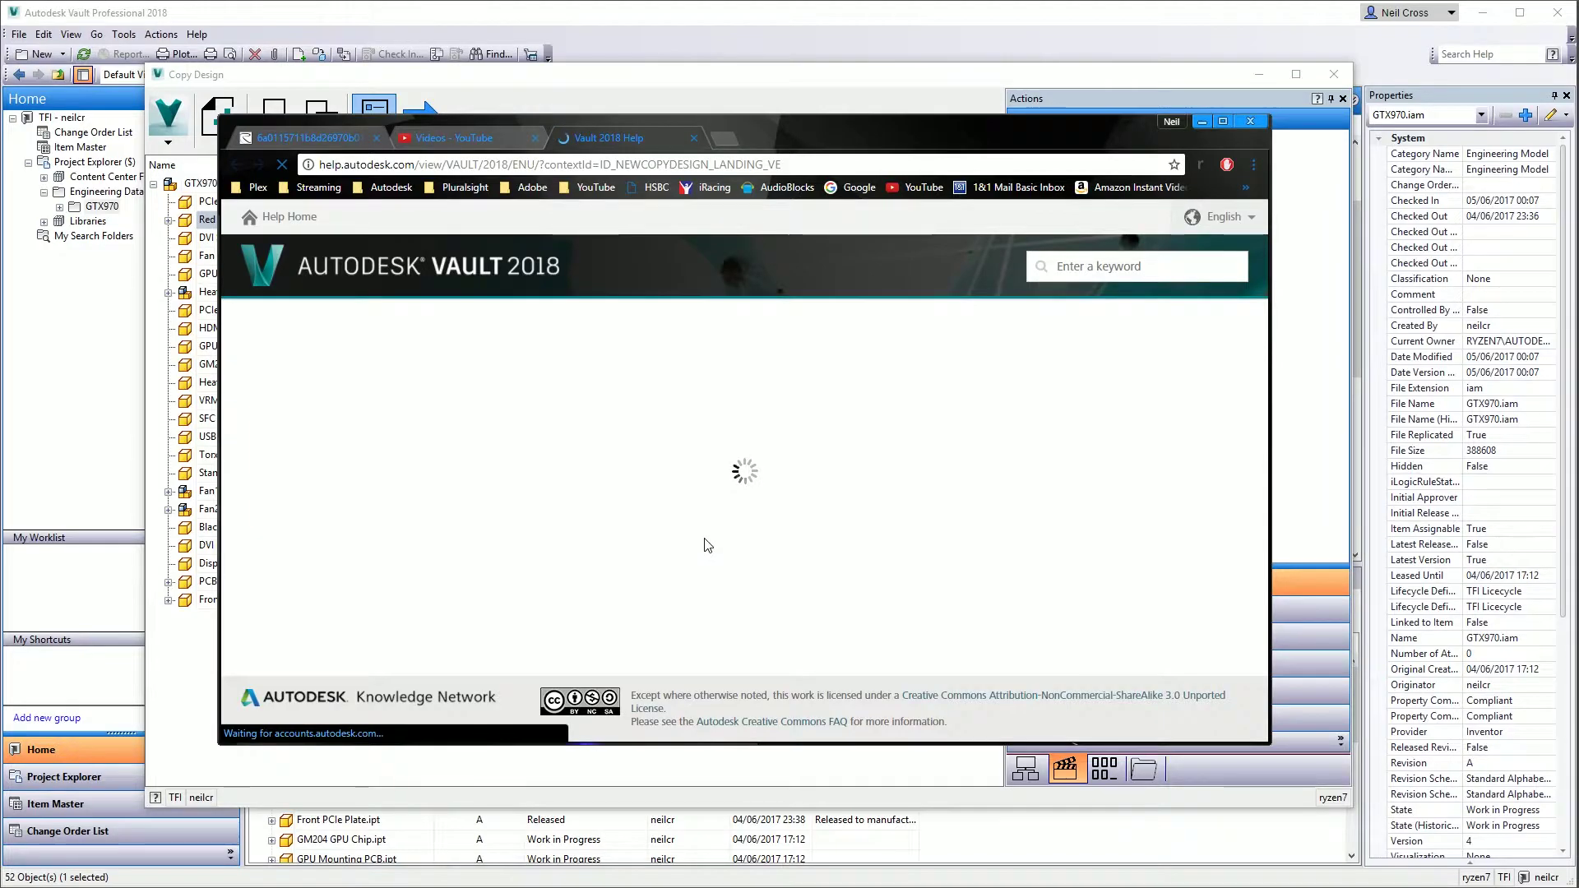
scroll(704, 534, "down", 3)
scroll(704, 530, "down", 10)
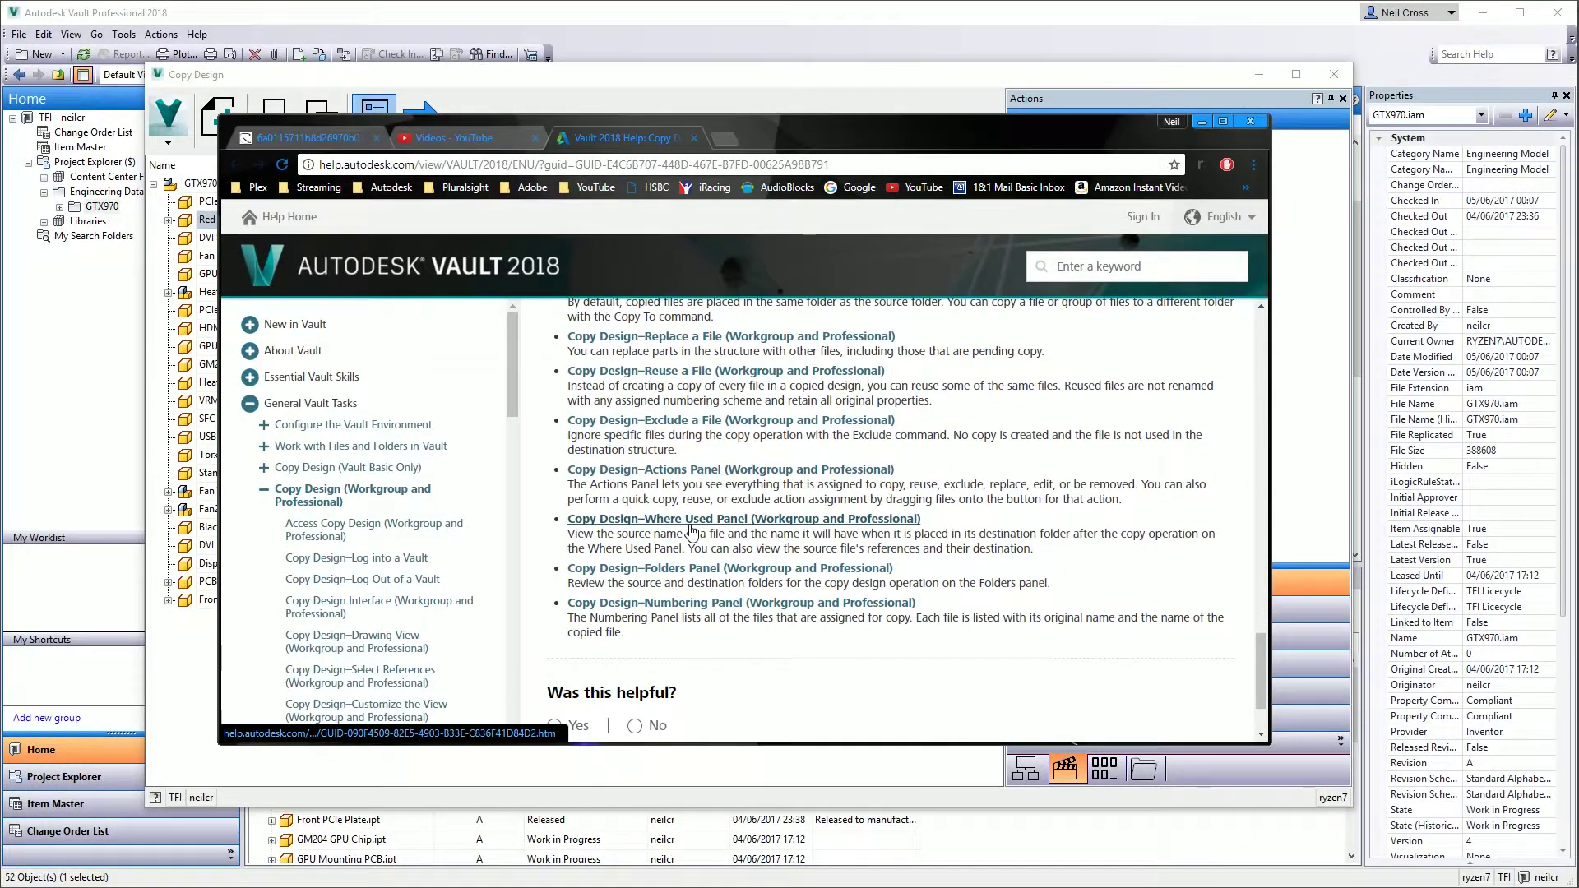
scroll(699, 536, "up", 3)
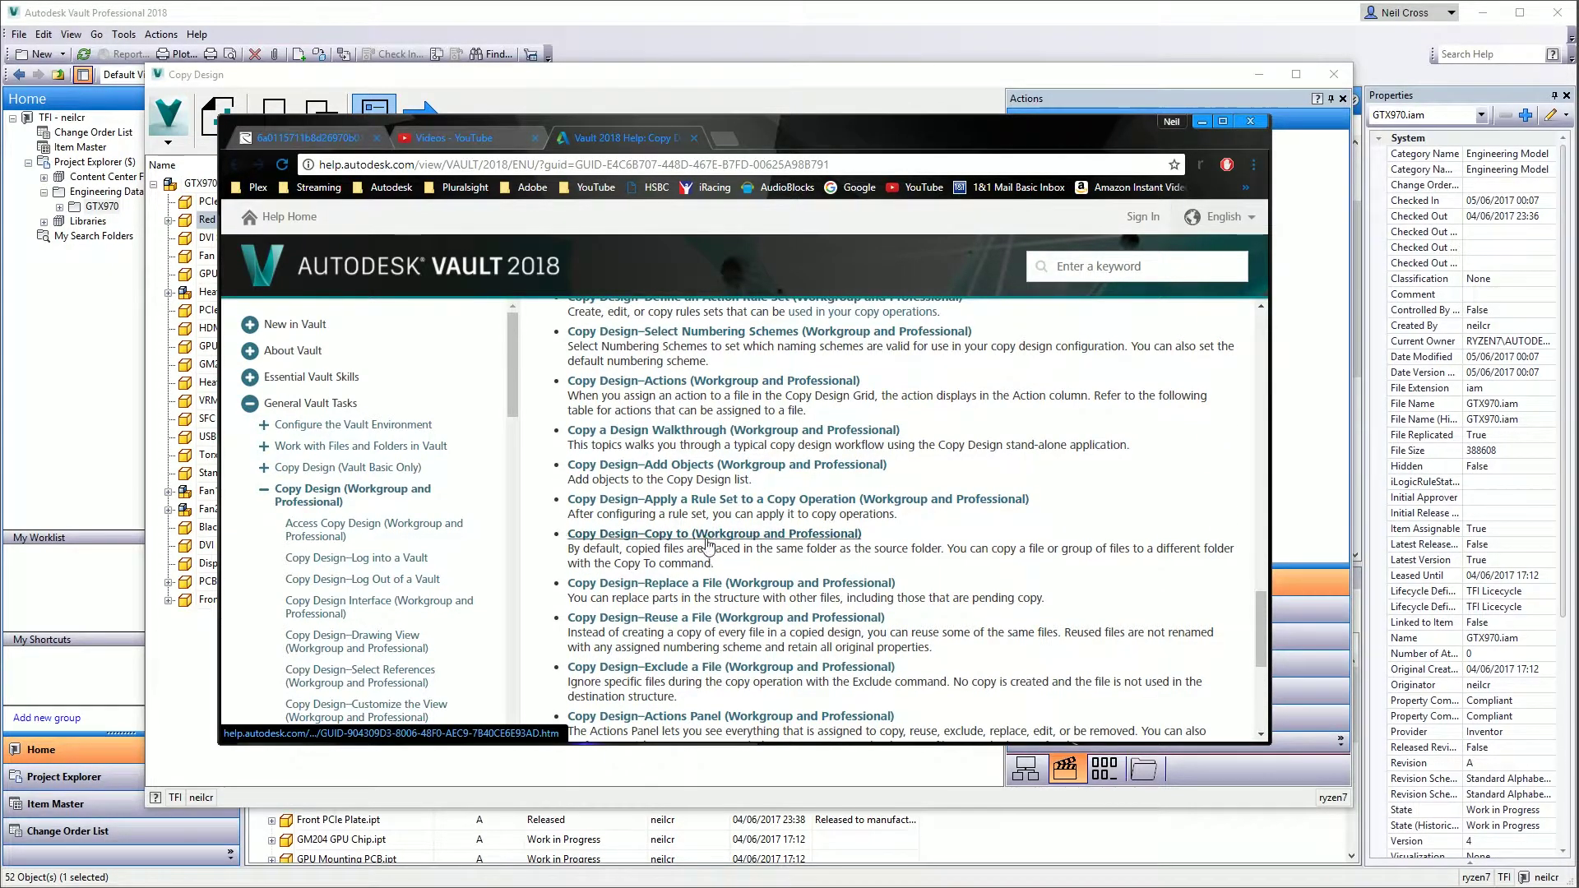
scroll(703, 551, "up", 4)
scroll(691, 603, "up", 5)
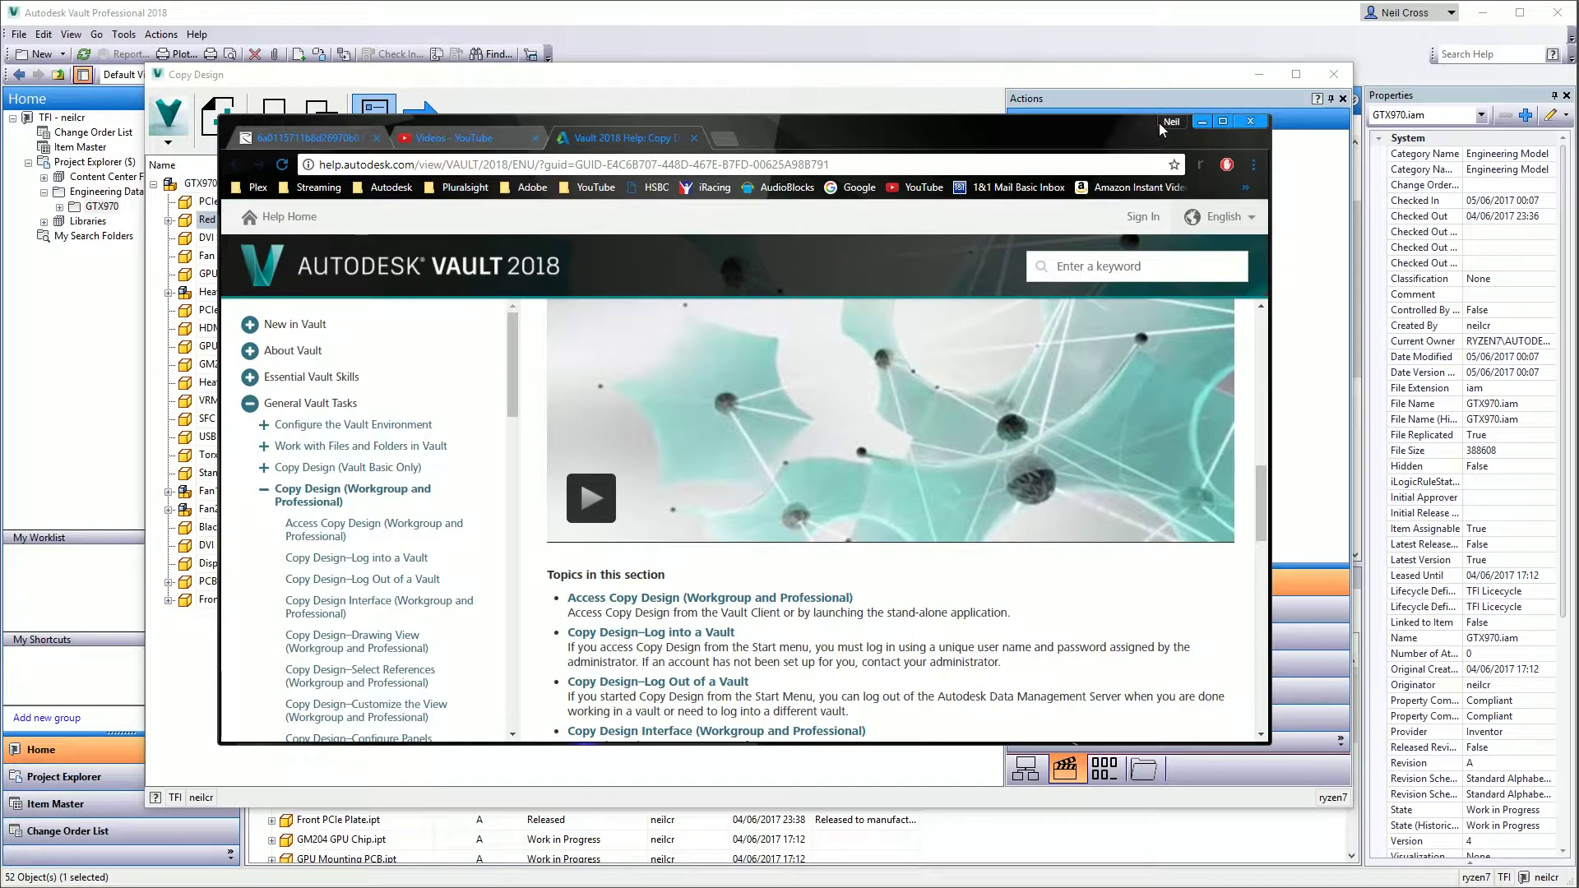
left_click(1202, 121)
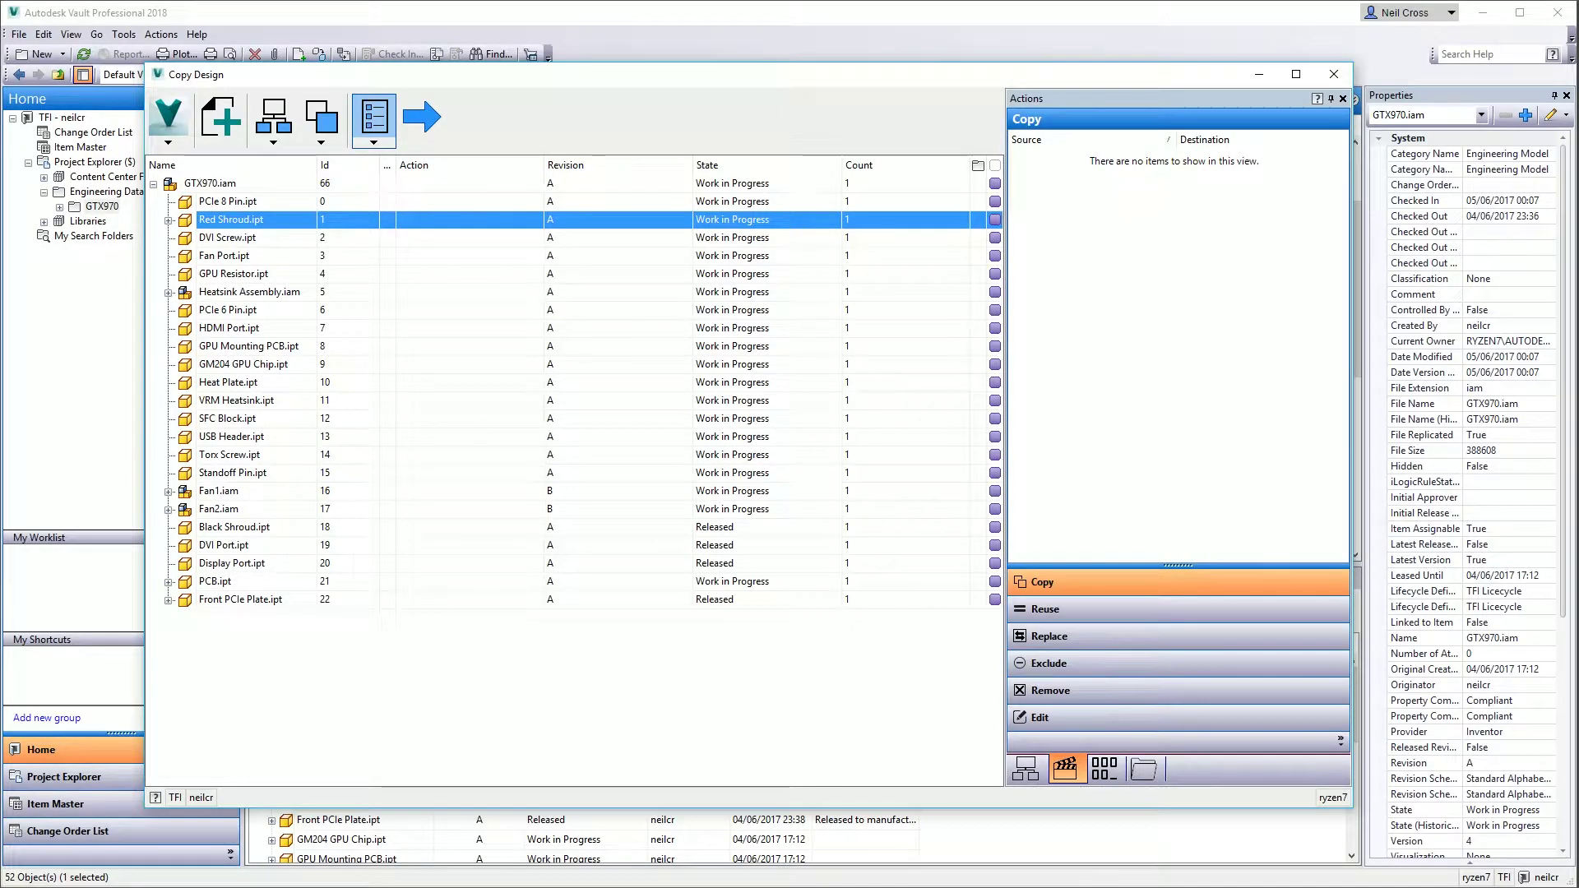
View the browser's picture of the older Copy Design dialog for Excavator.iam and return to Copy Design.
key("F1")
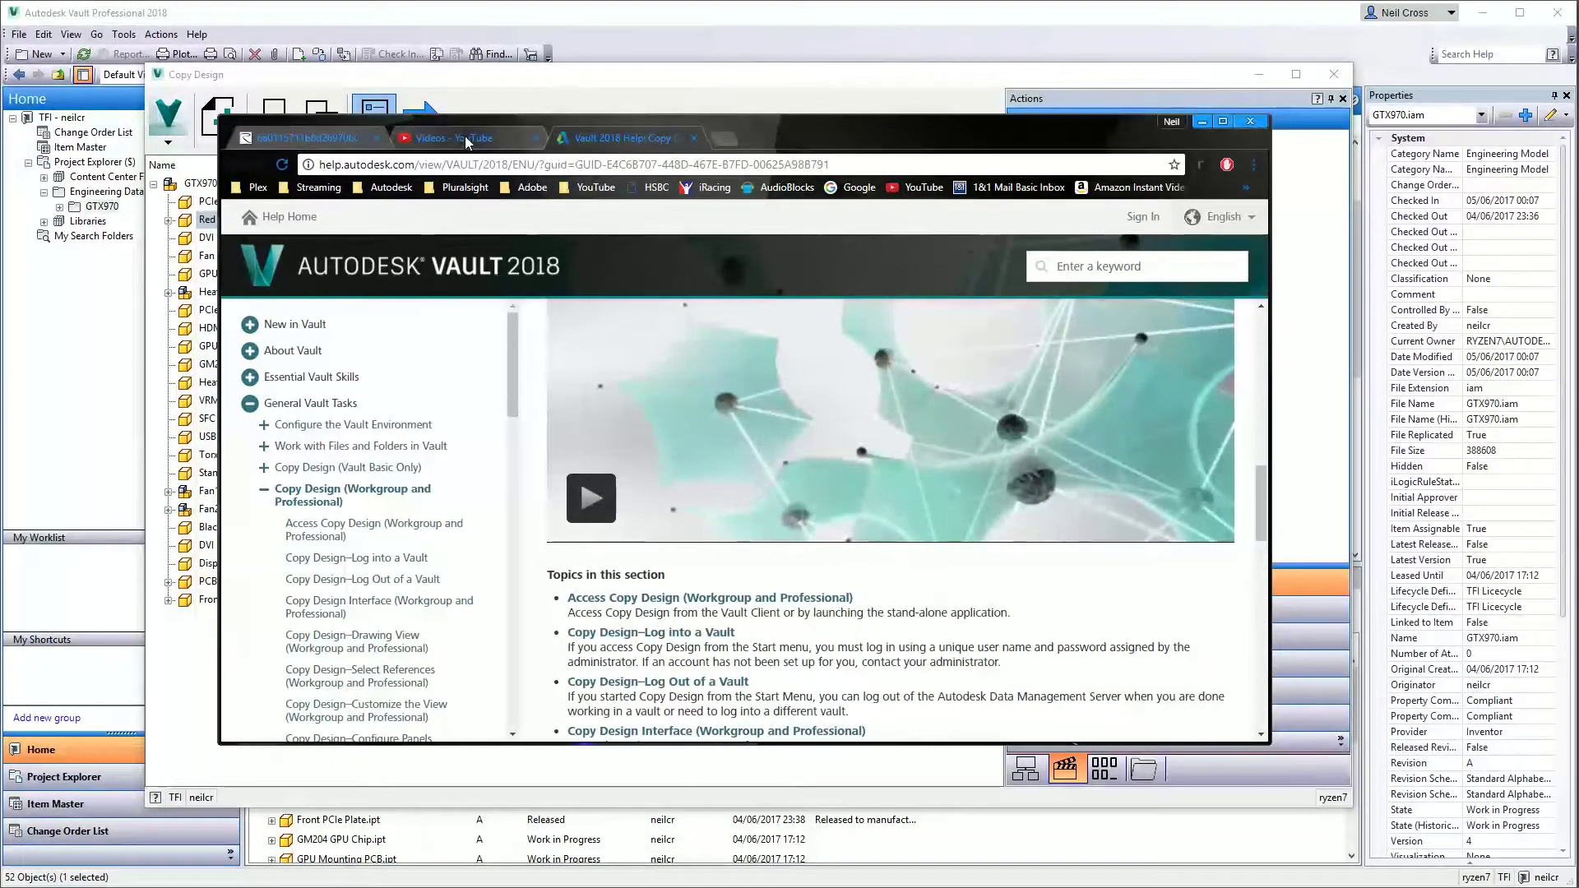
left_click(335, 141)
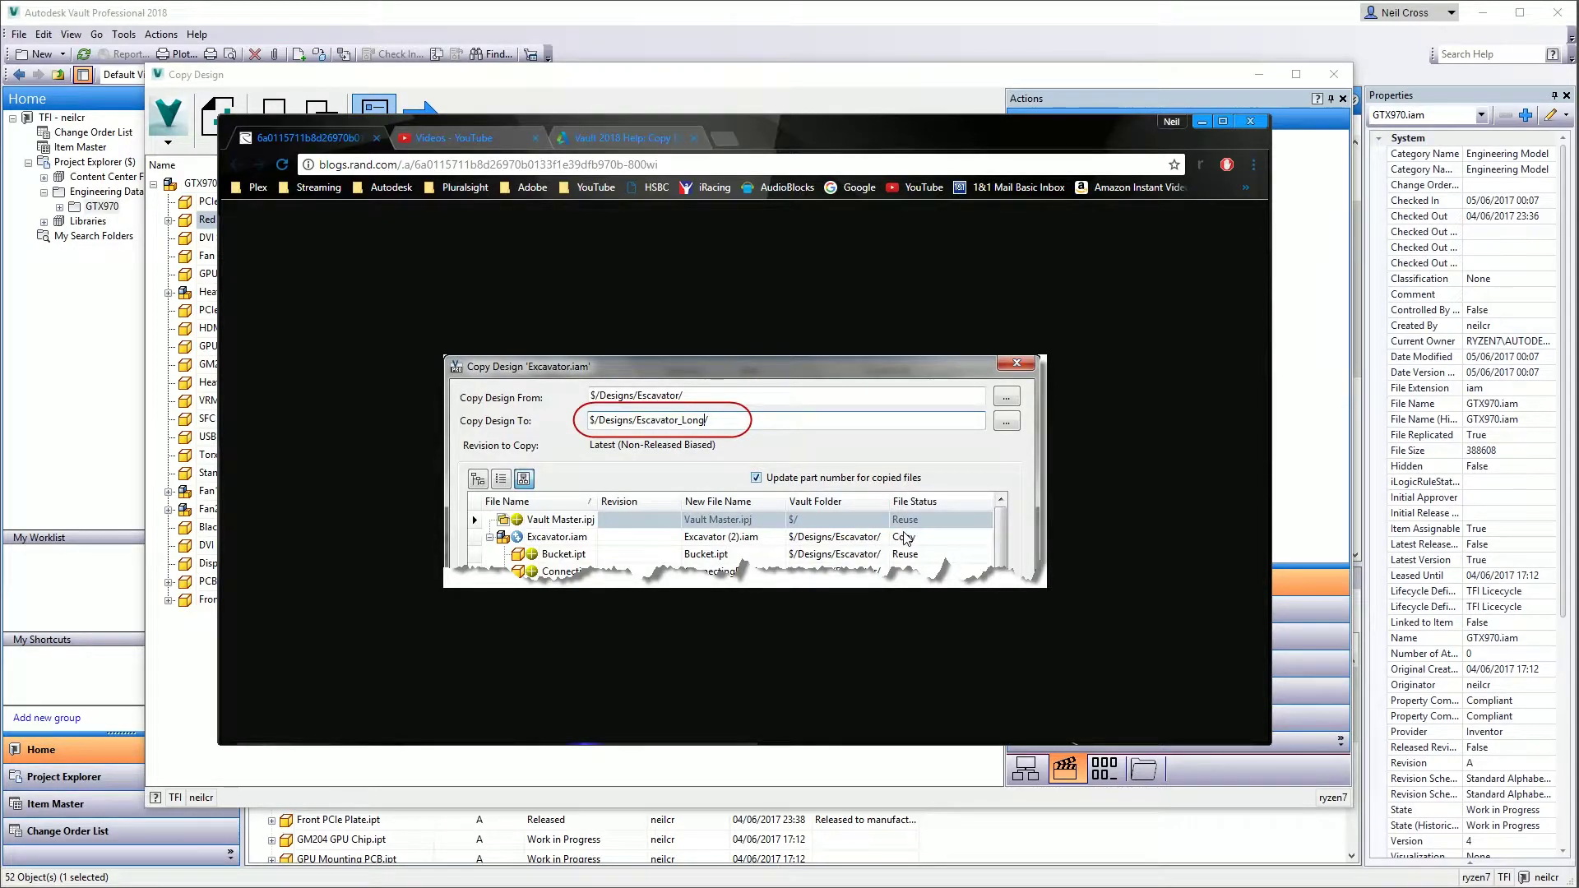
left_click_drag(808, 144, 1578, 183)
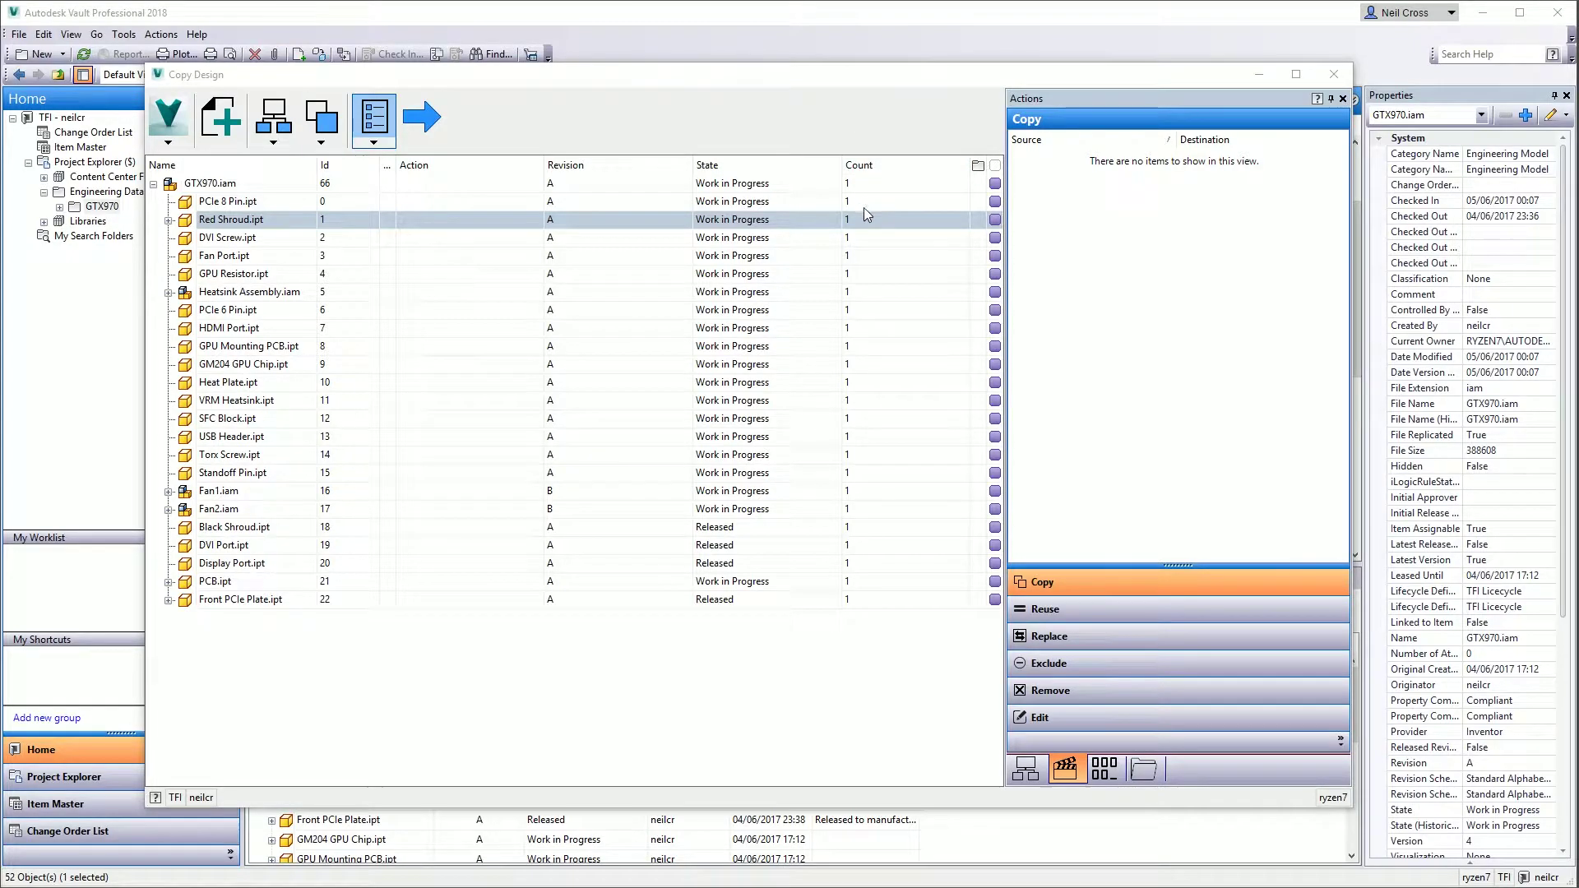
Select the top-level assembly GTX970.iam in the Copy Design list.
left_click(222, 458)
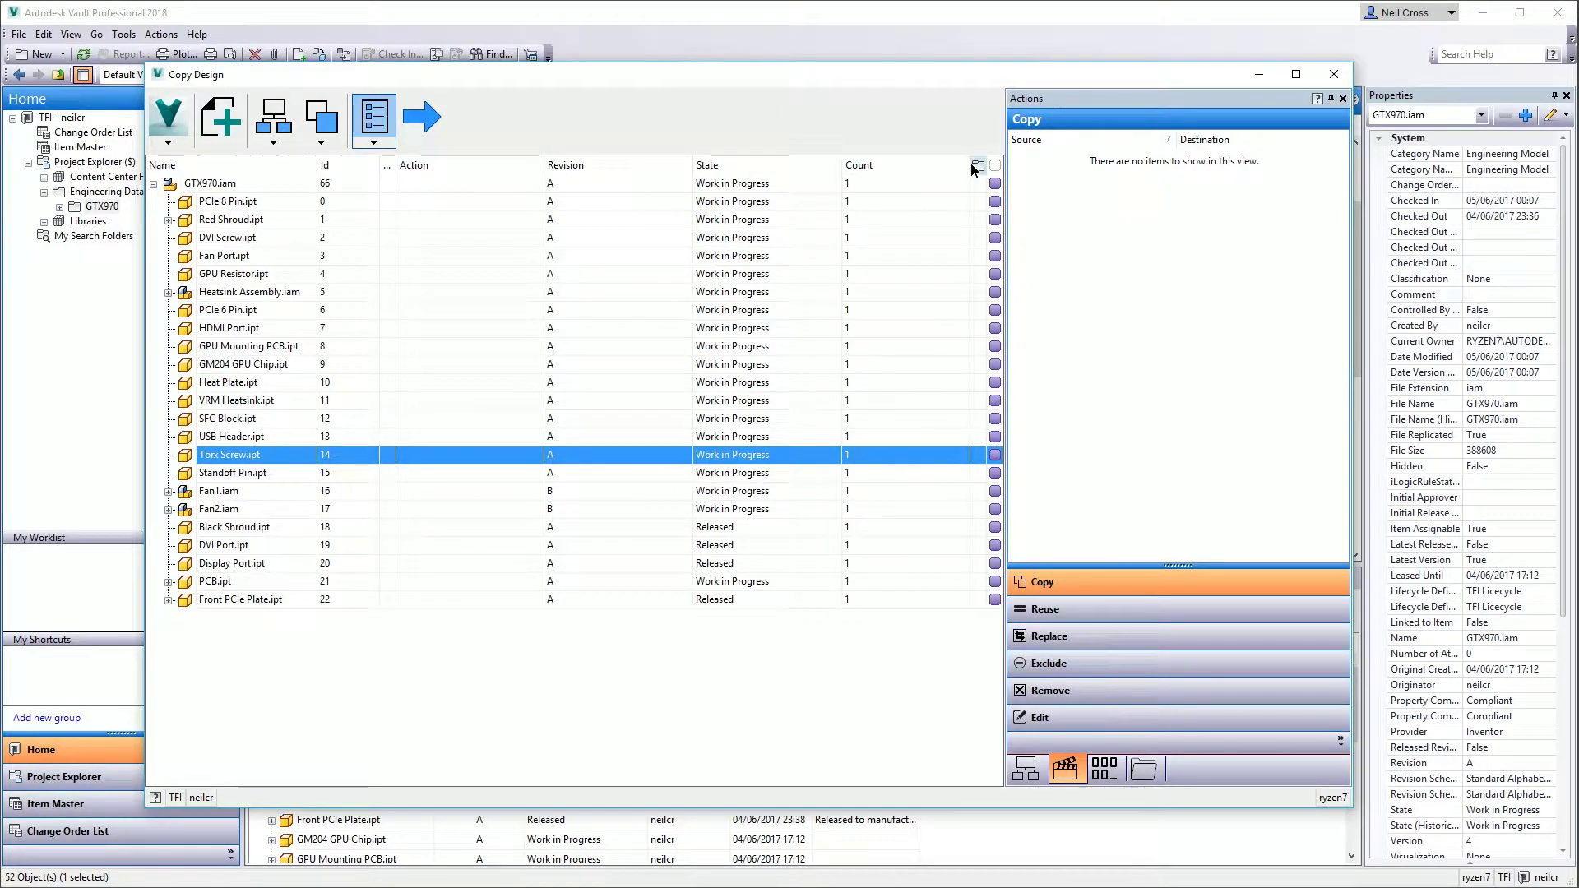
left_click(956, 167)
left_click(254, 190)
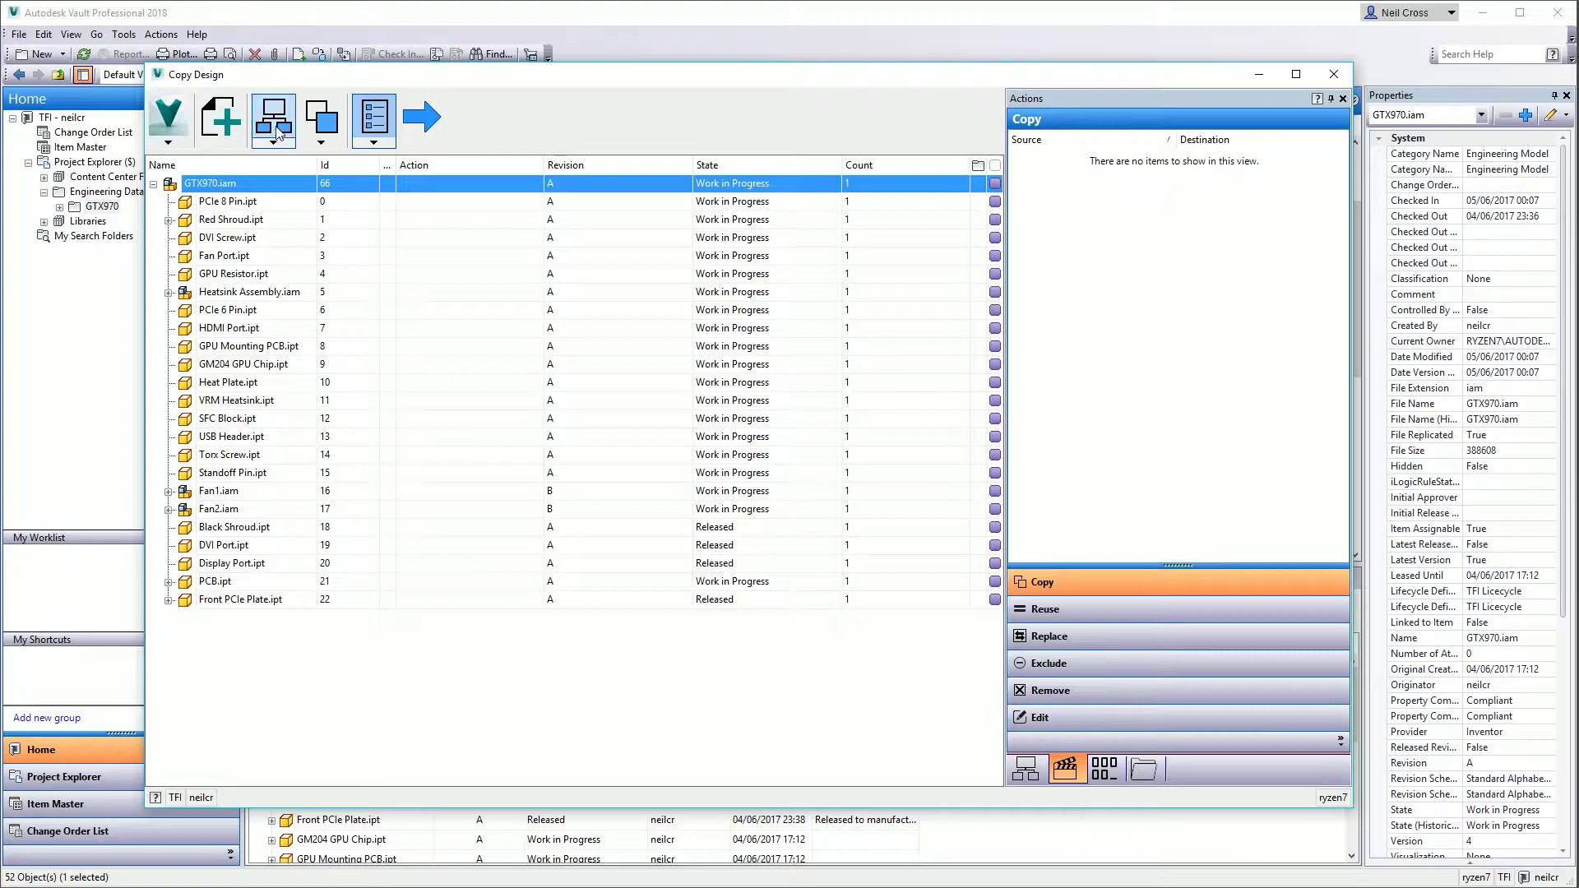
left_click_drag(356, 78, 384, 95)
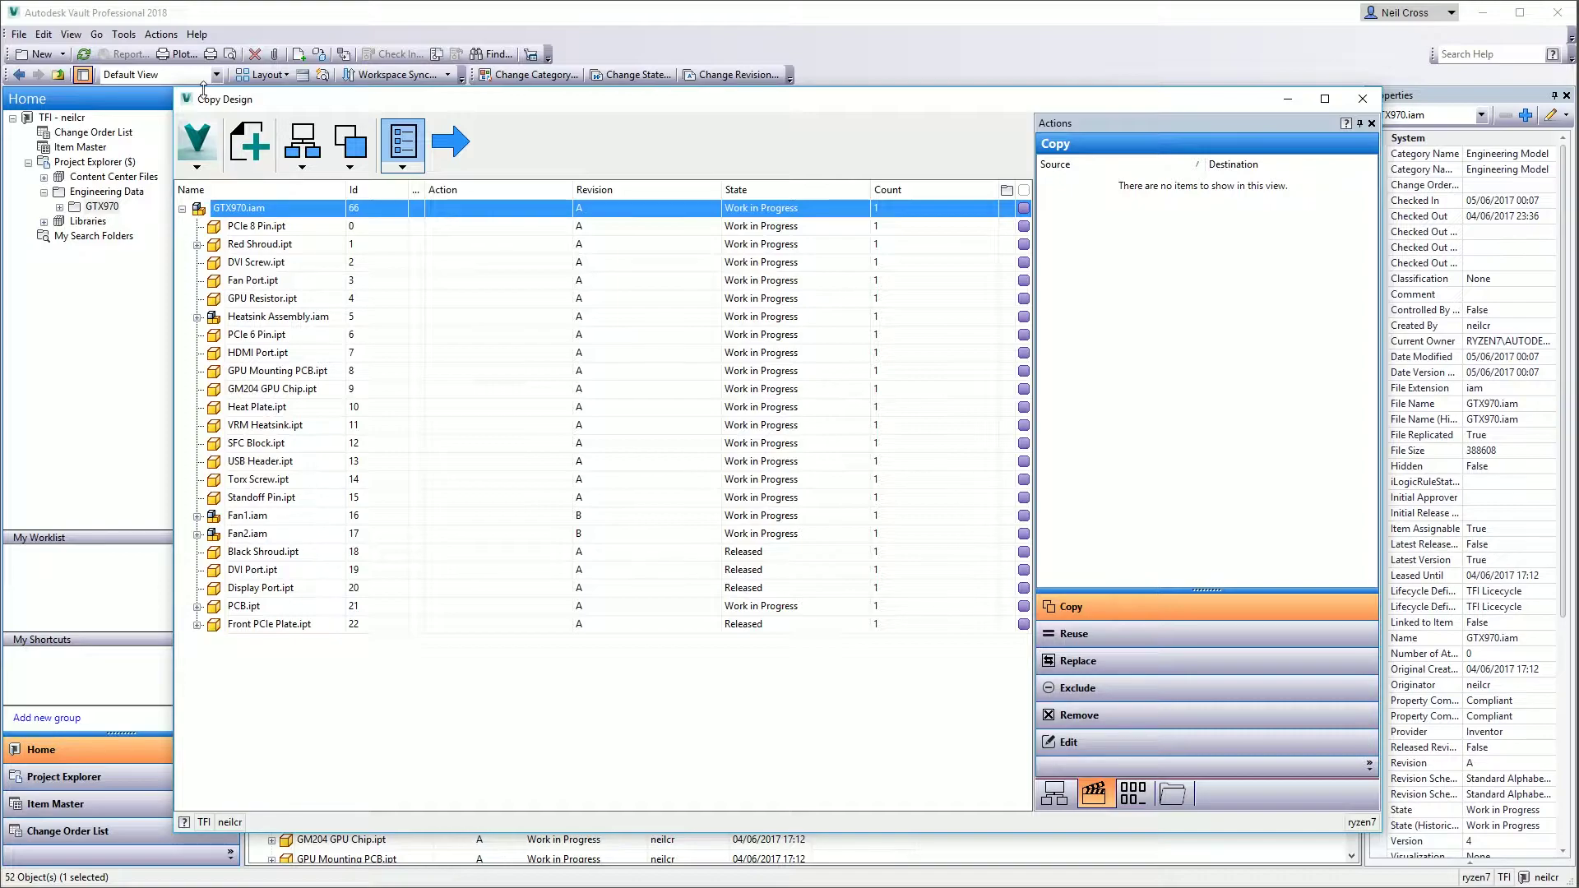
left_click_drag(242, 107, 179, 95)
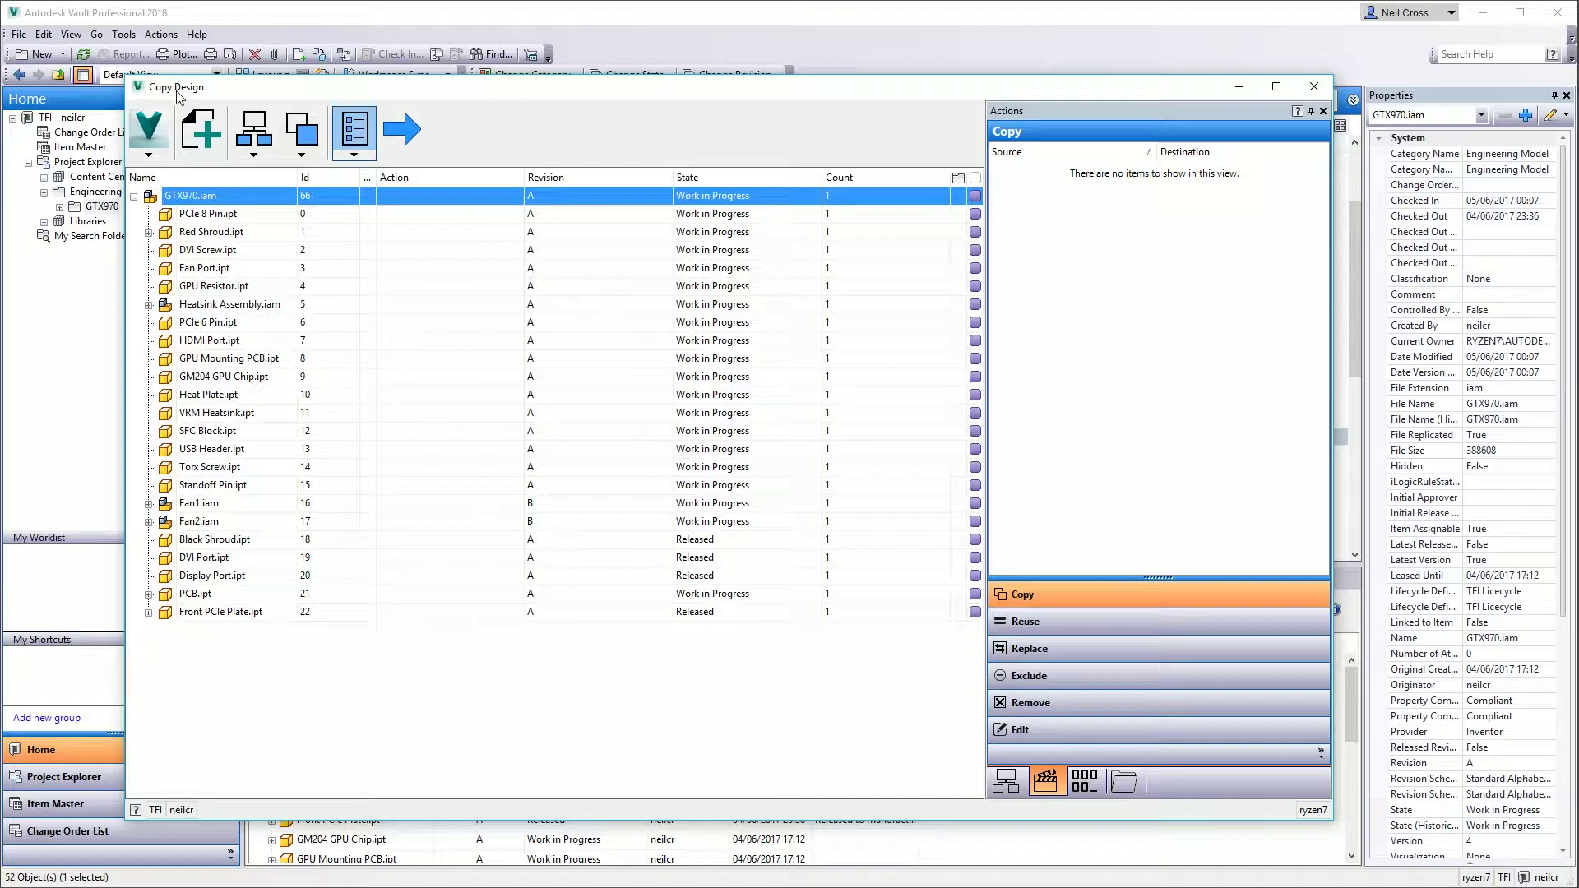
mouse_move(217, 94)
left_mouse_down()
mouse_move(198, 74)
mouse_move(220, 93)
left_mouse_up()
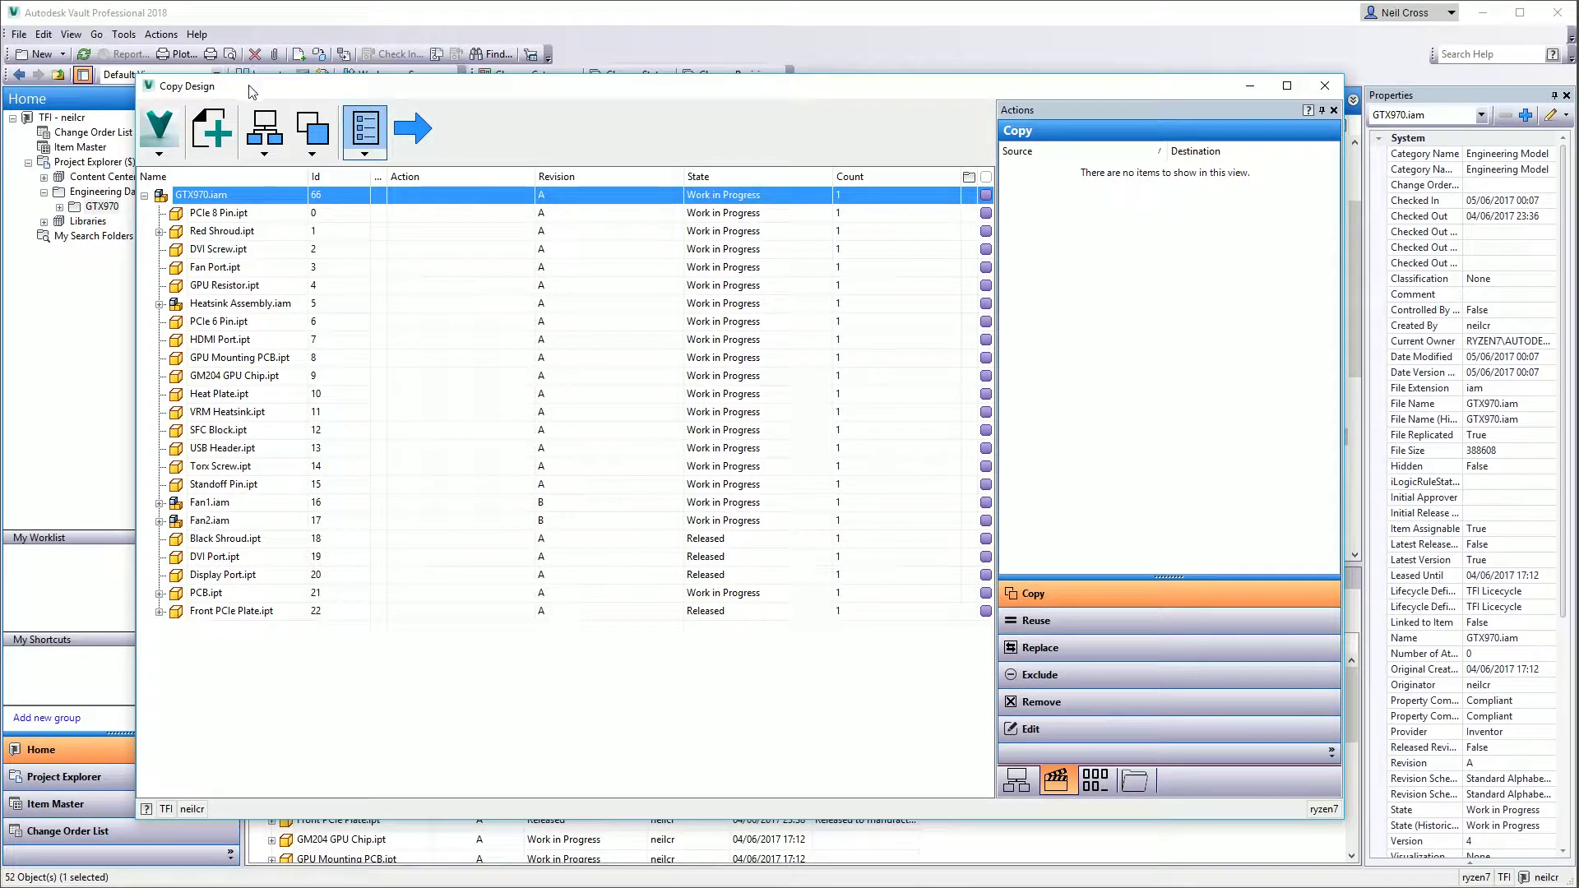
left_click_drag(252, 83, 234, 76)
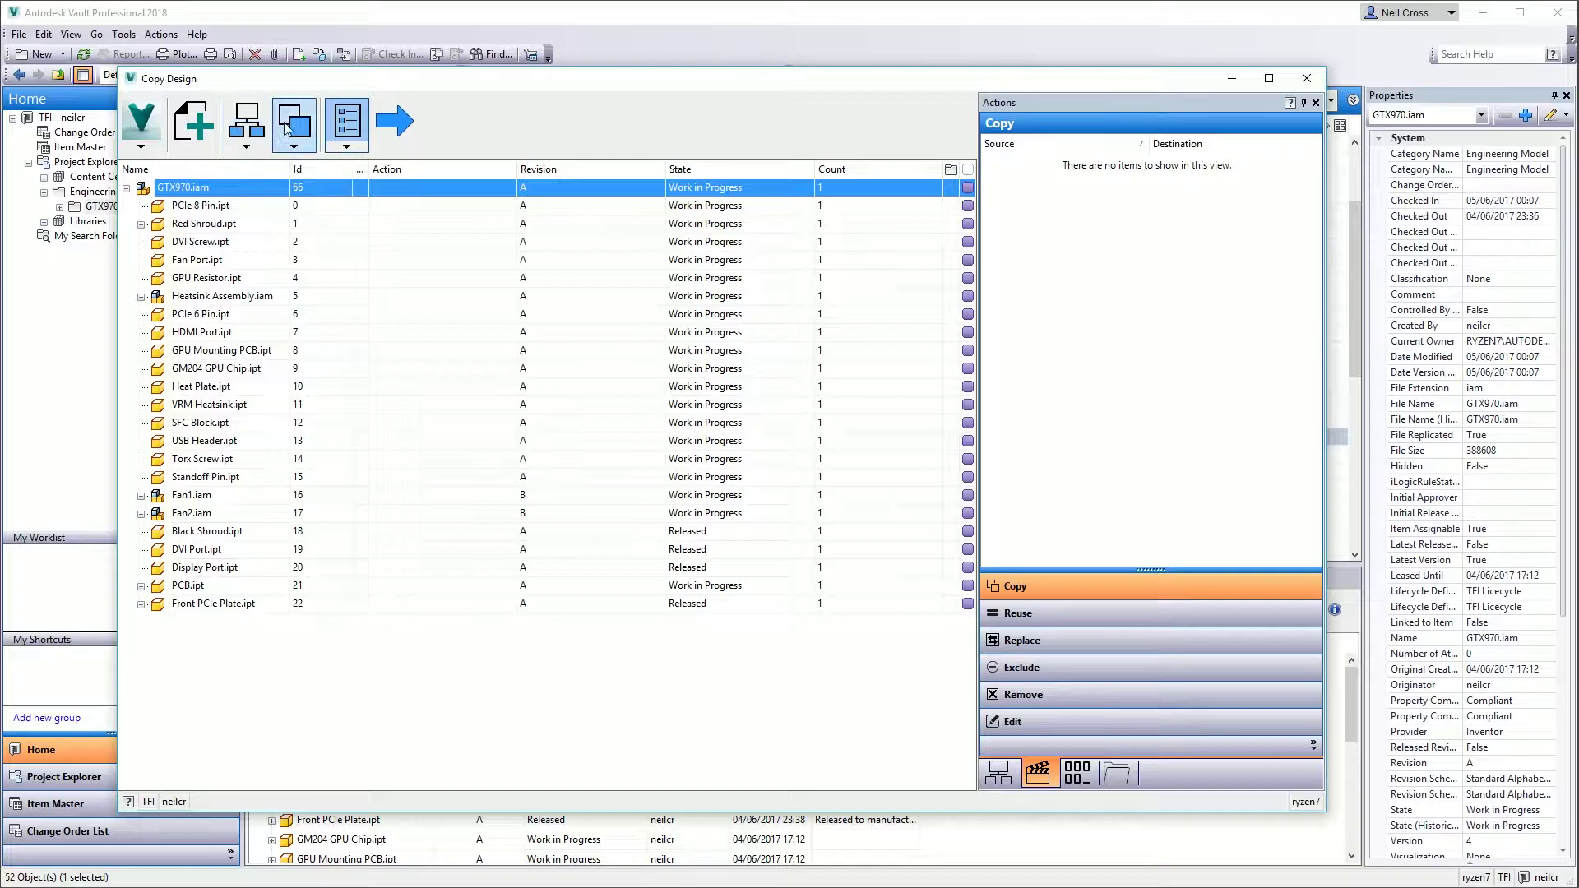
left_click_drag(316, 86, 241, 96)
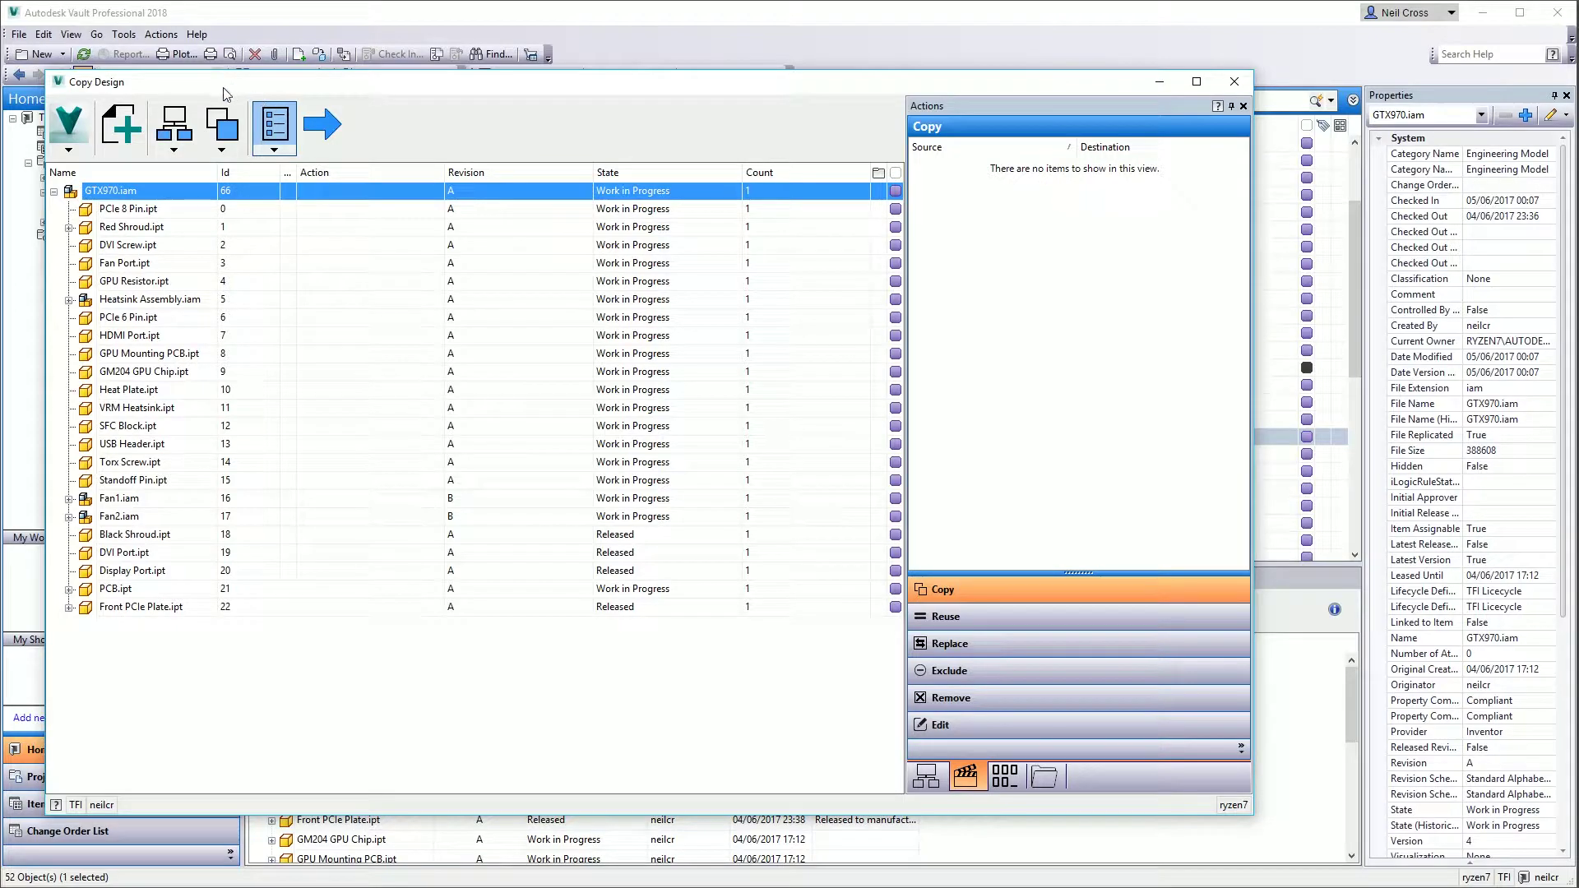
Examine the general Copy Design options and the options for including attachments and library files, leaving GTX970.iam selected.
left_click(69, 151)
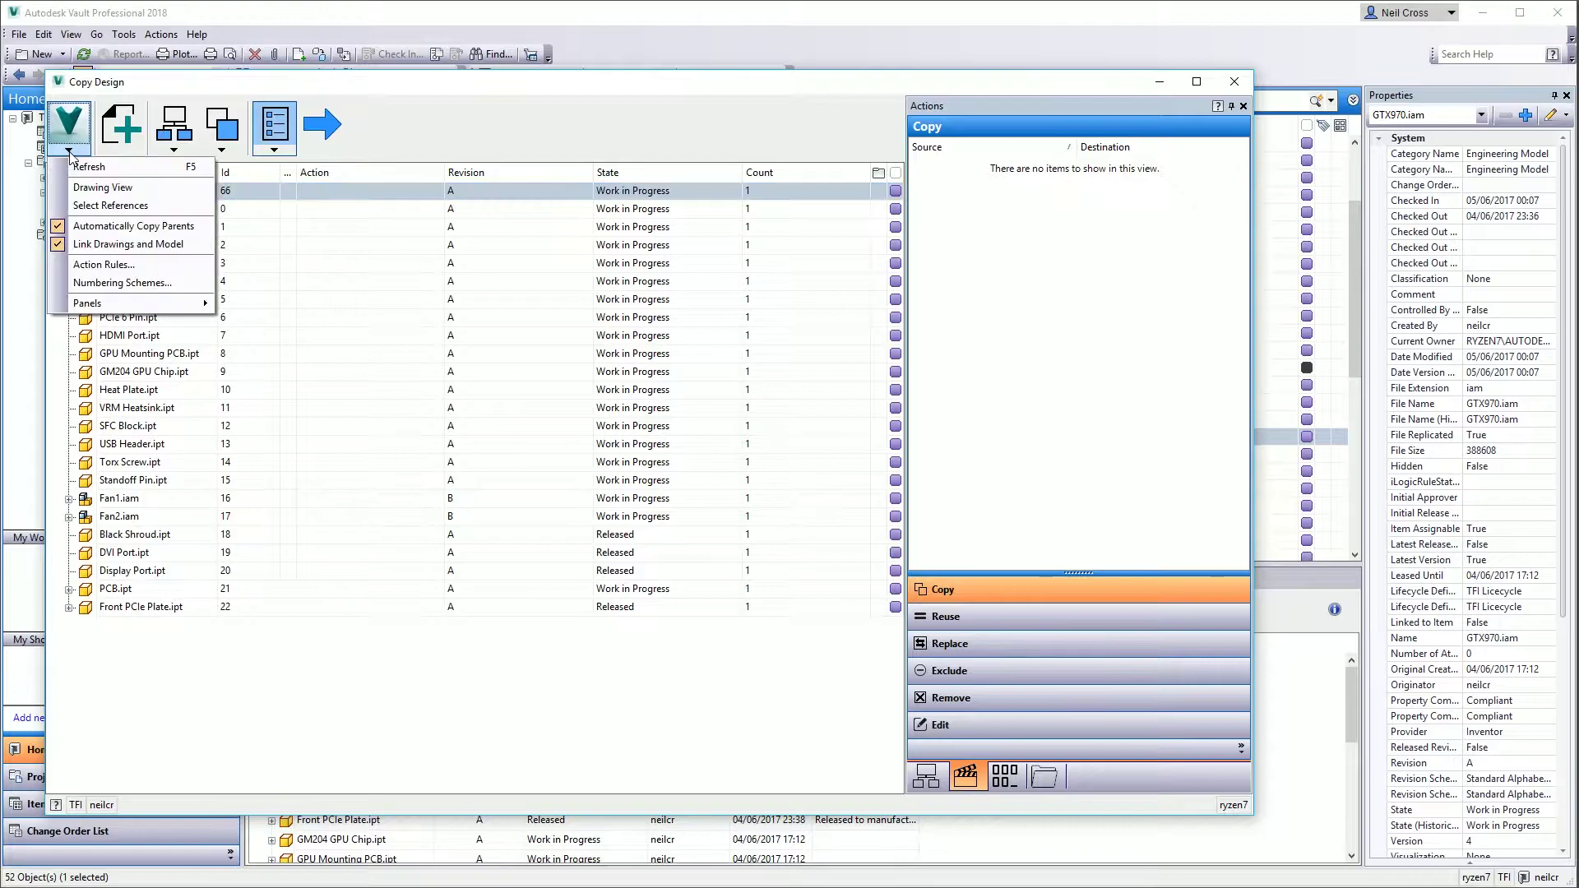
left_click(222, 151)
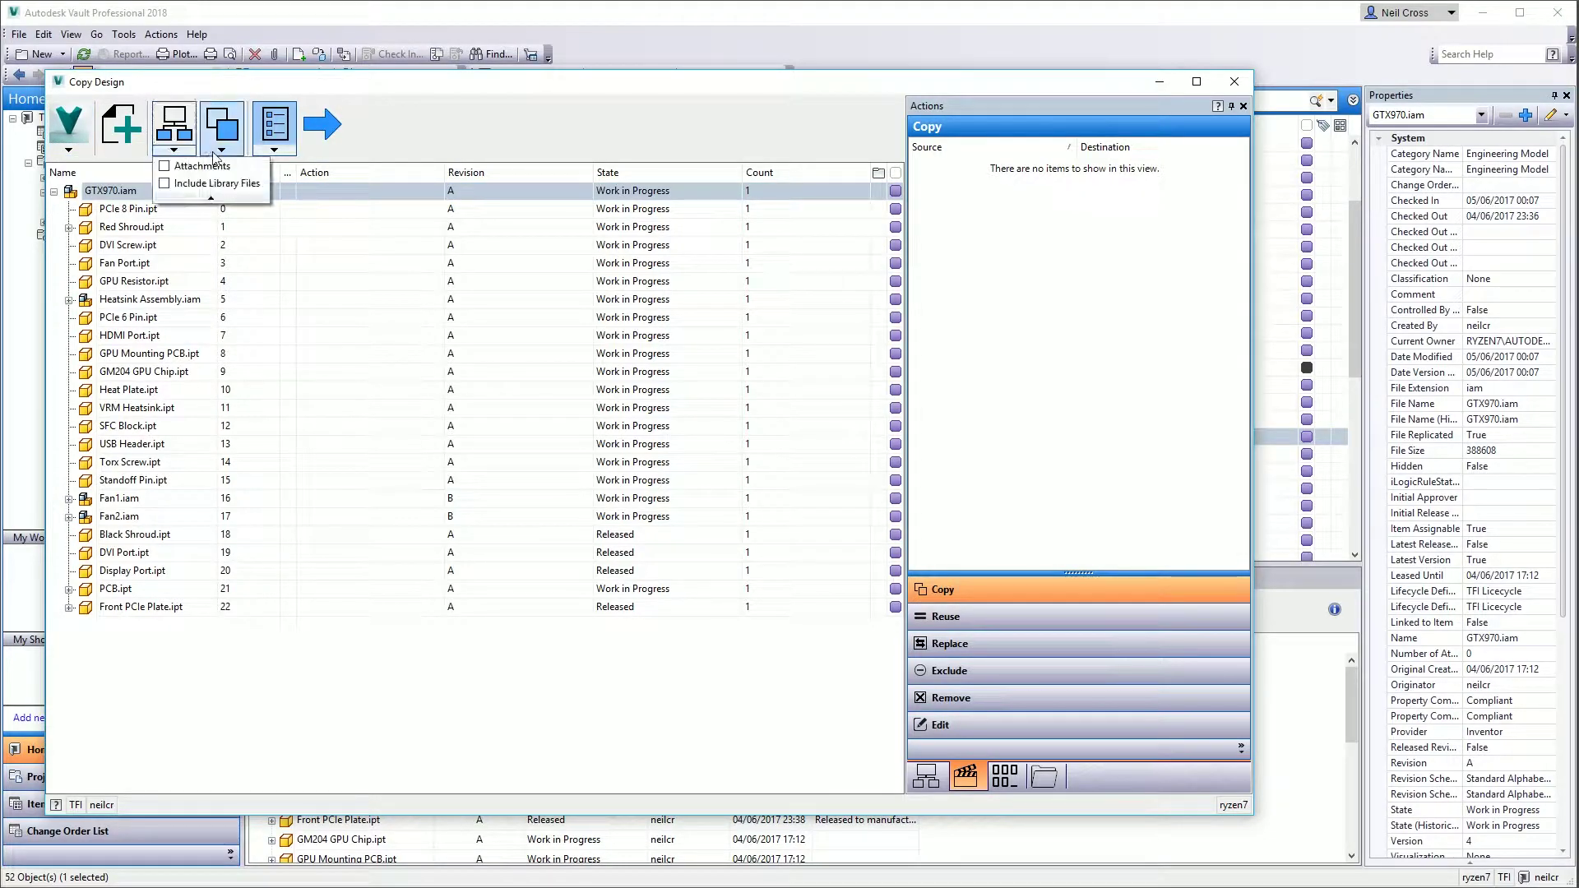
left_click(123, 204)
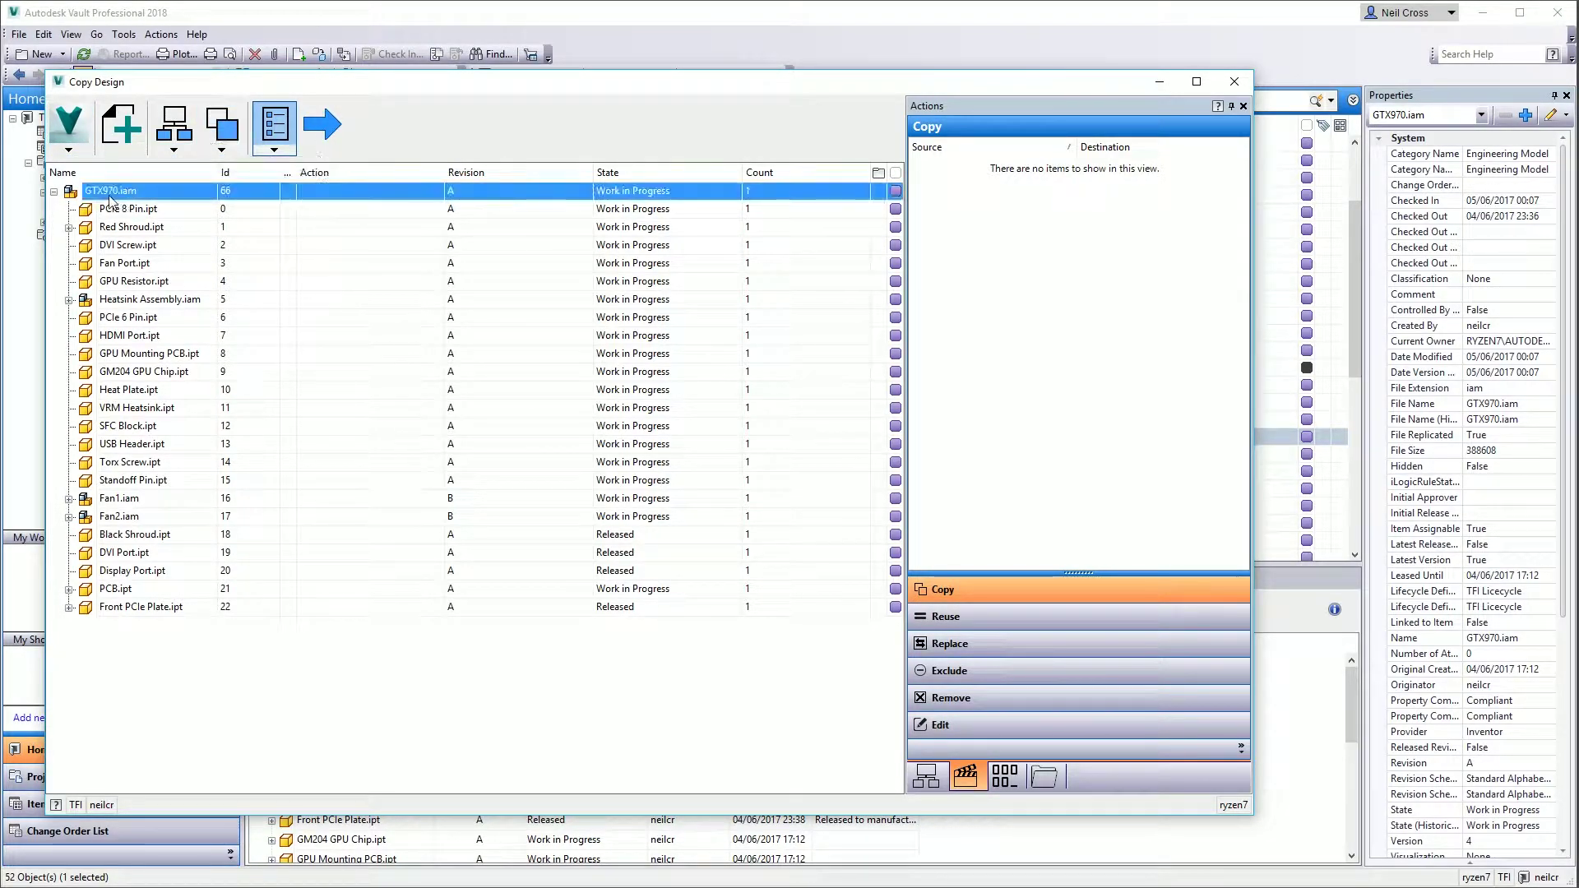
Mark GTX970.iam, Red Shroud.ipt and Black Shroud.ipt for copying in the Copy Design list.
right_click(120, 199)
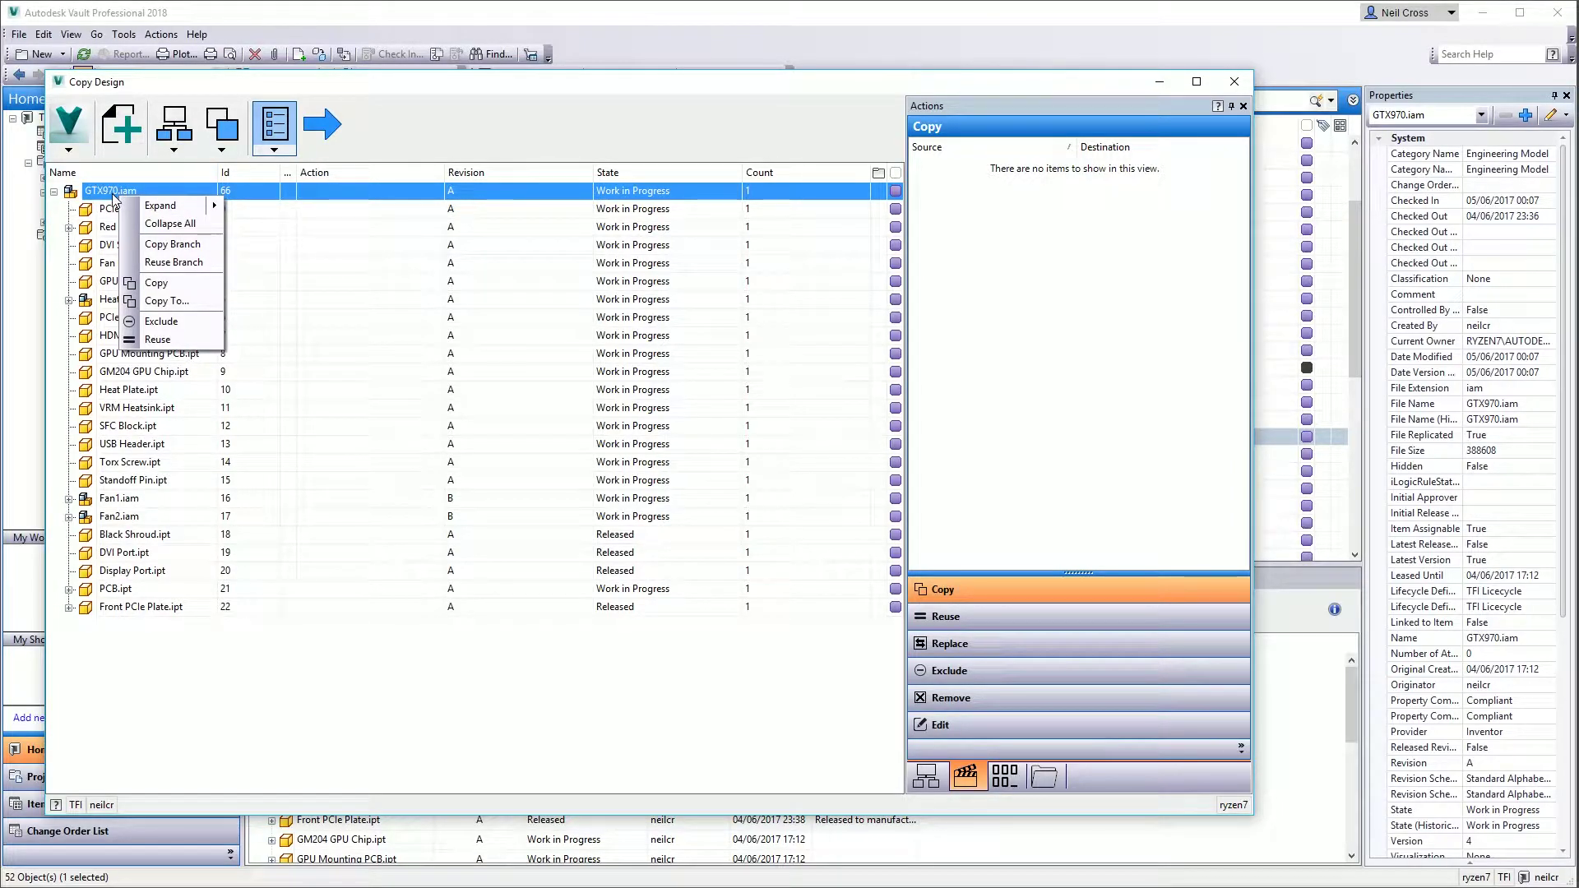
left_click(156, 284)
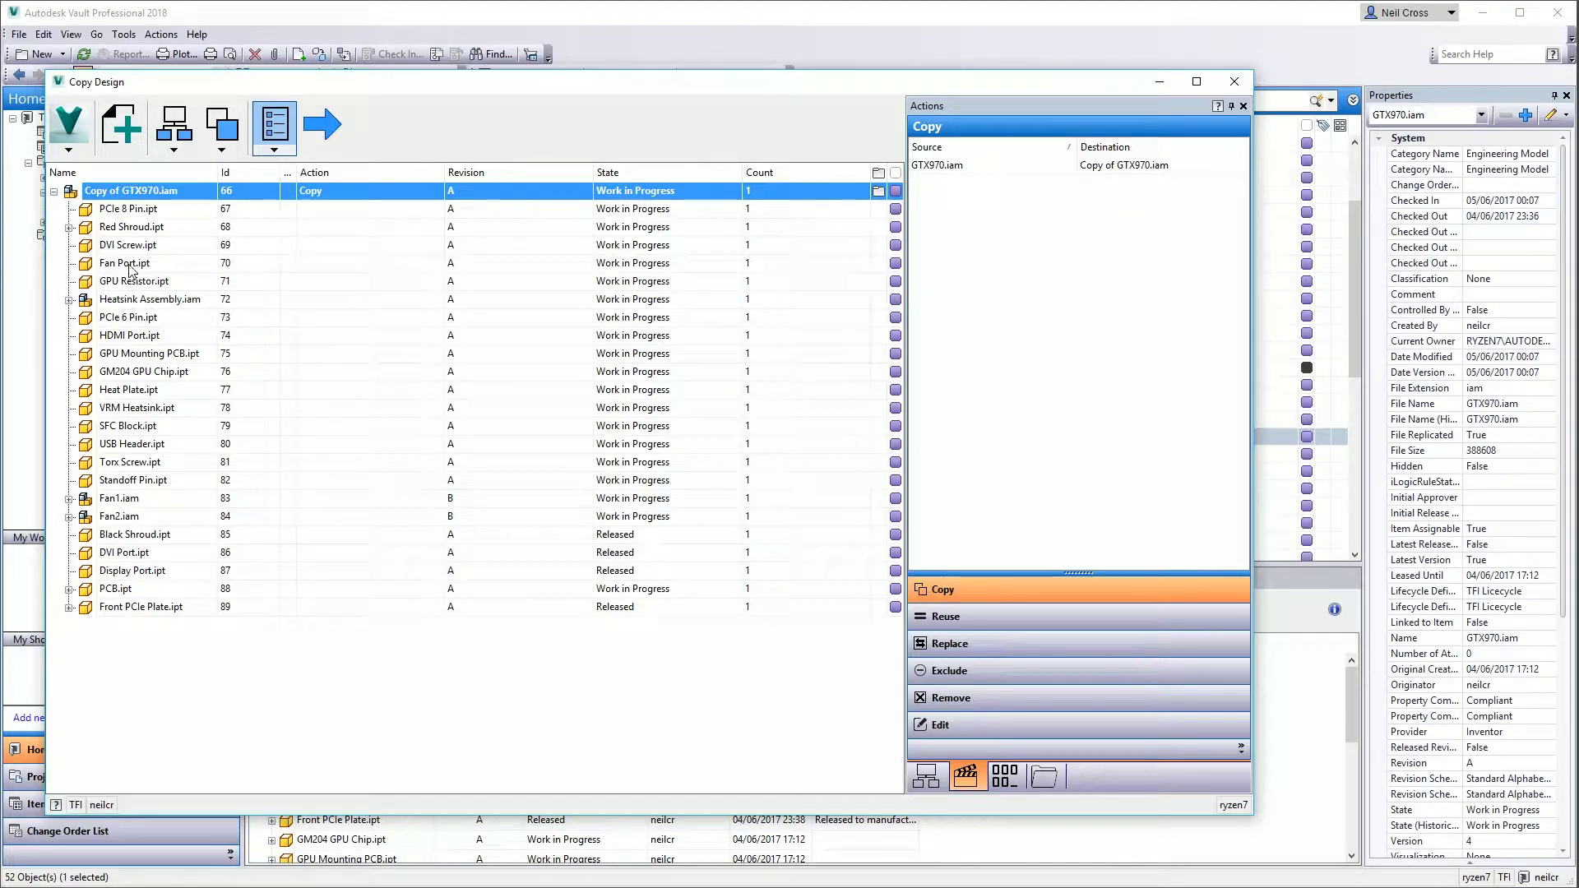
right_click(140, 230)
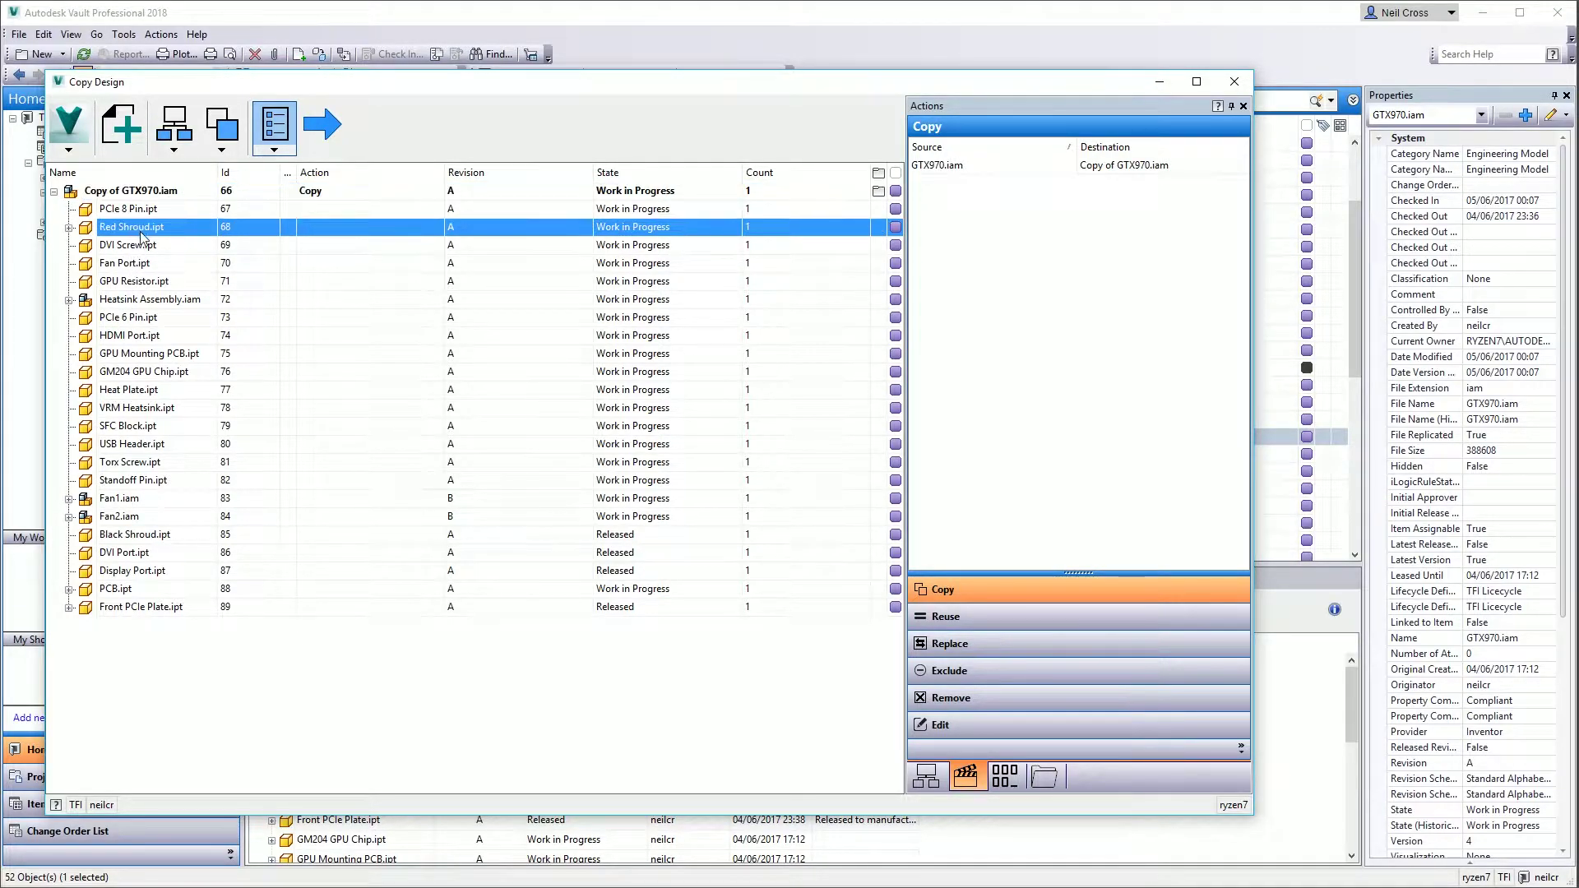
left_click(160, 315)
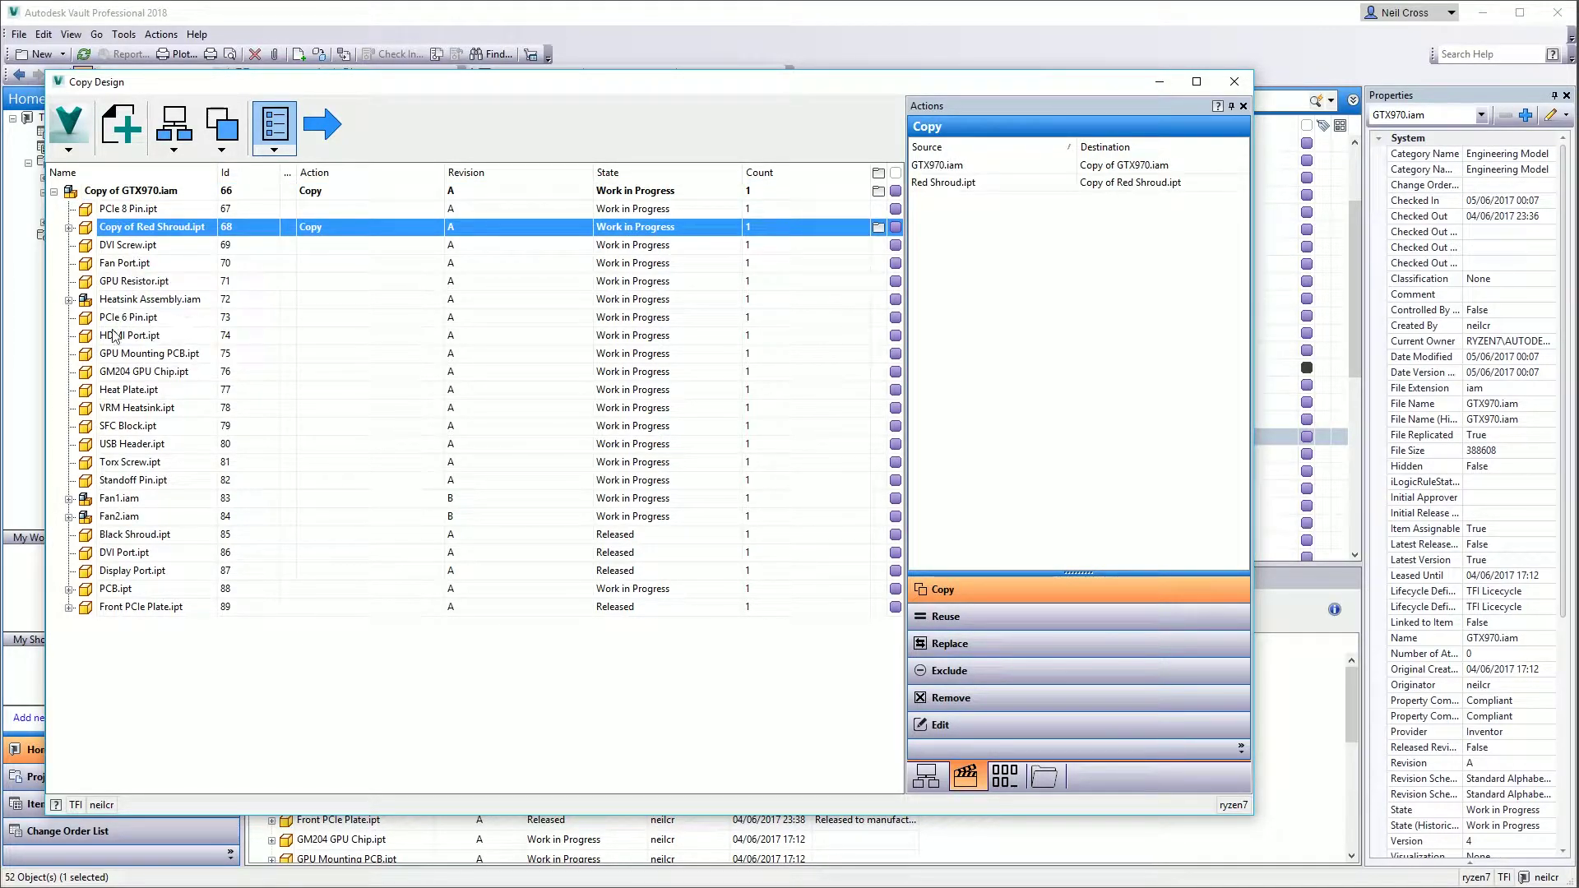
right_click(133, 539)
left_click(175, 569)
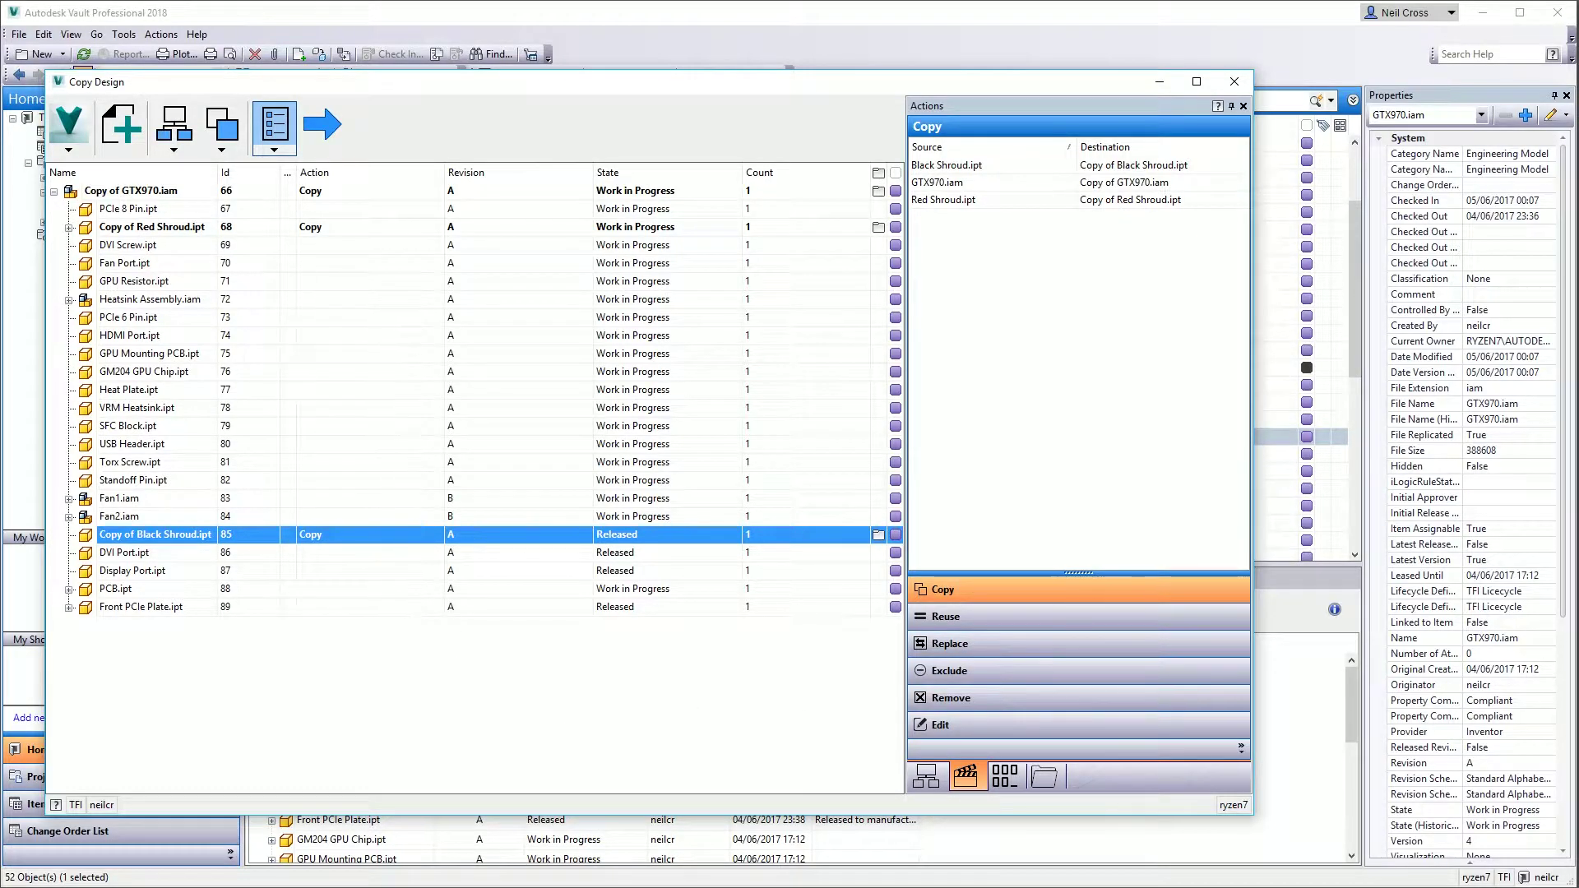
View the browser's picture of the older Excavator.iam dialog with its Copy Design To path, and return to Copy Design.
left_click_drag(1578, 136, 784, 88)
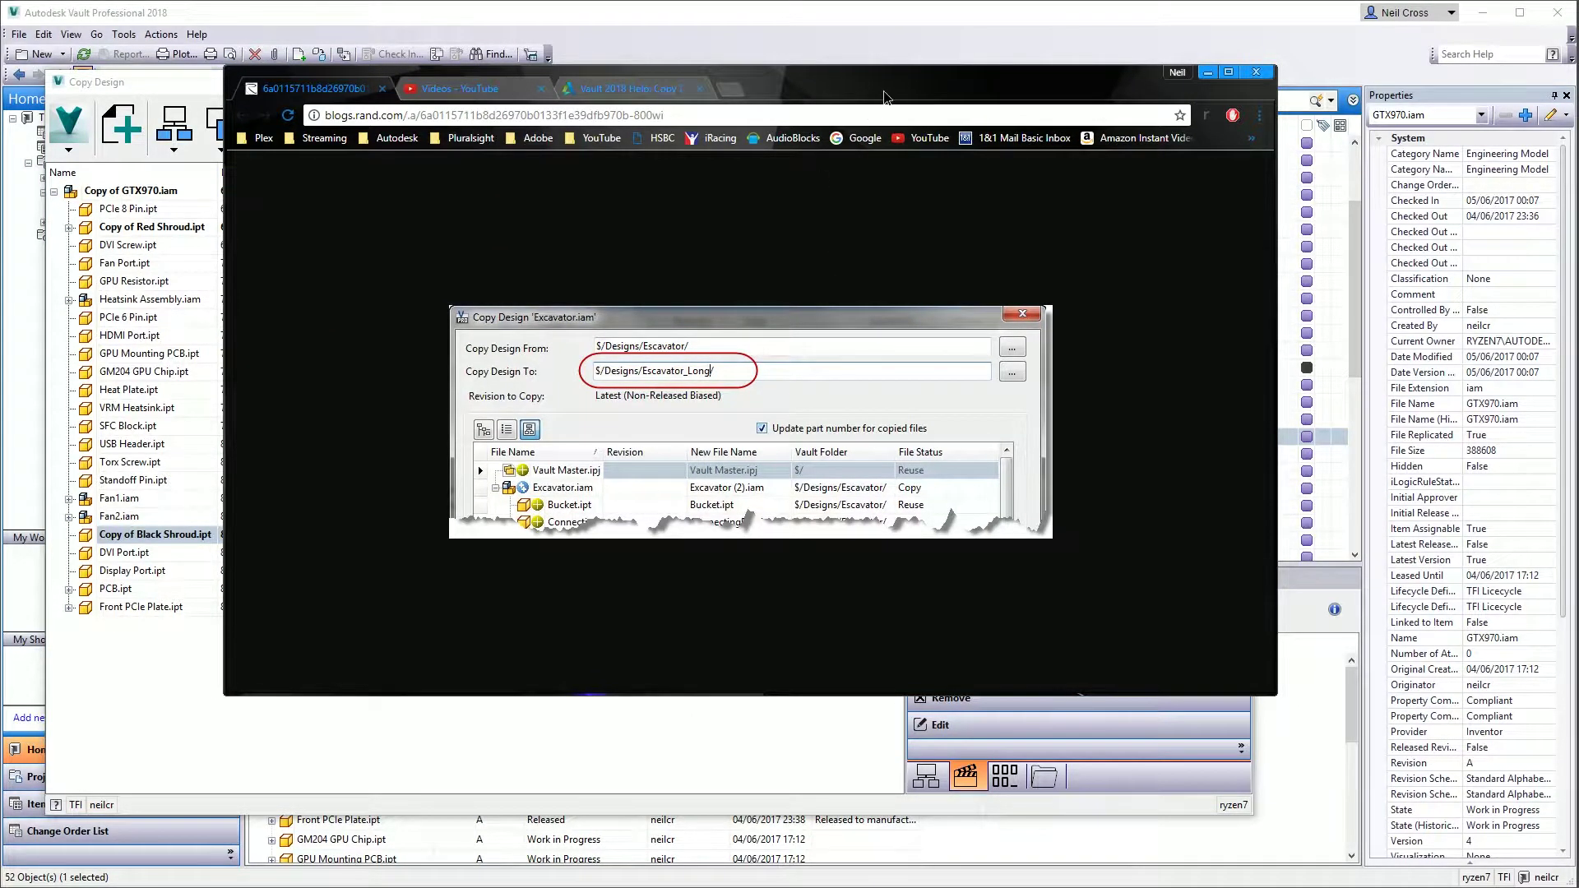
left_click_drag(884, 97, 917, 112)
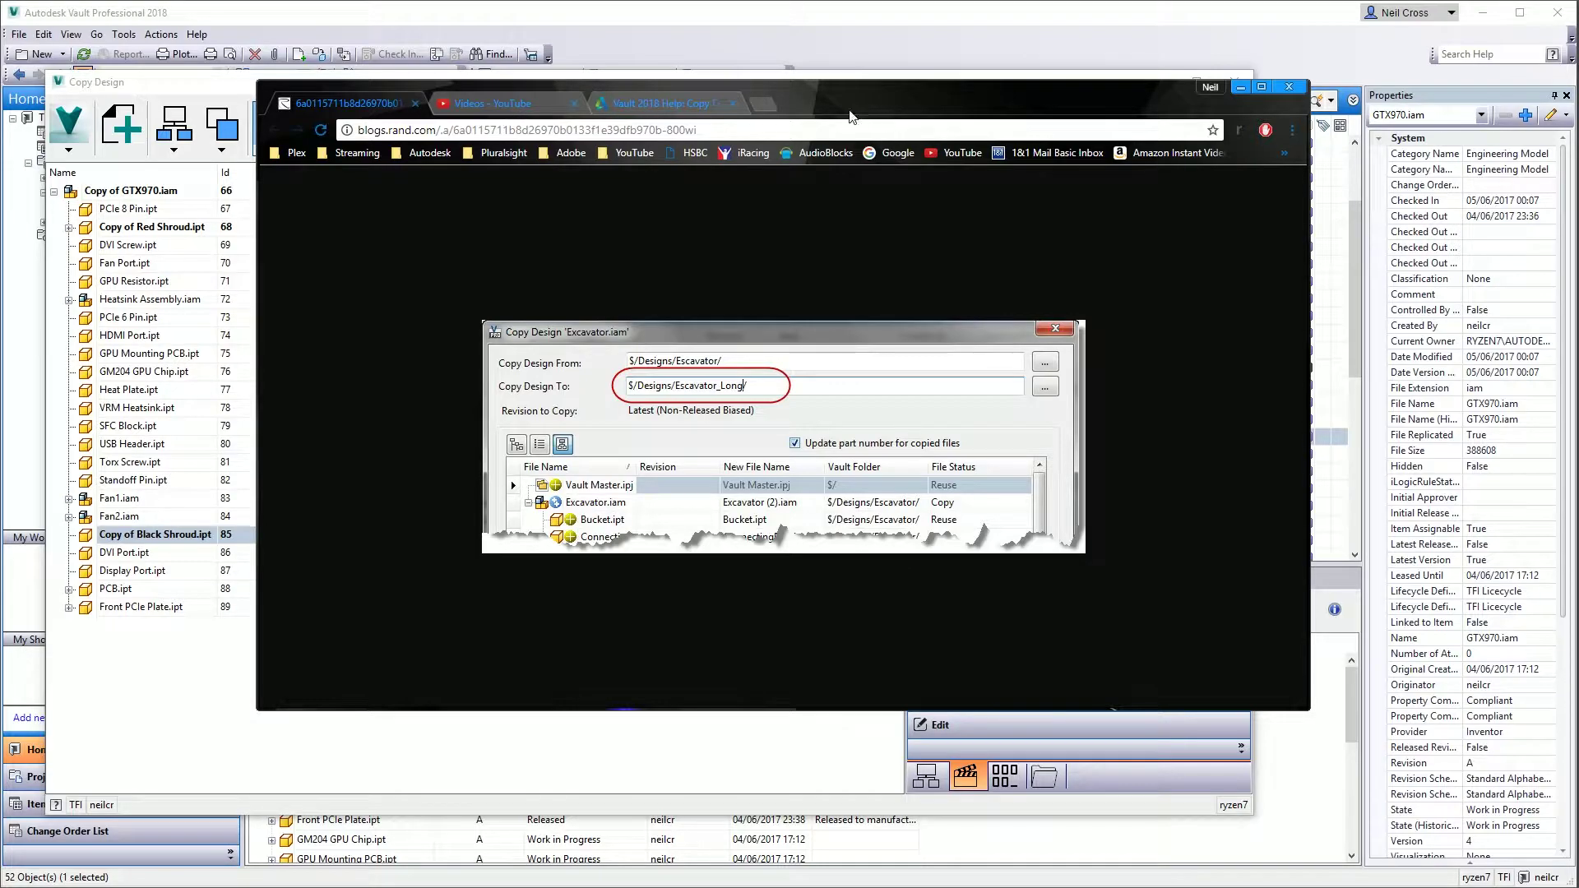
left_click_drag(843, 102, 0, 164)
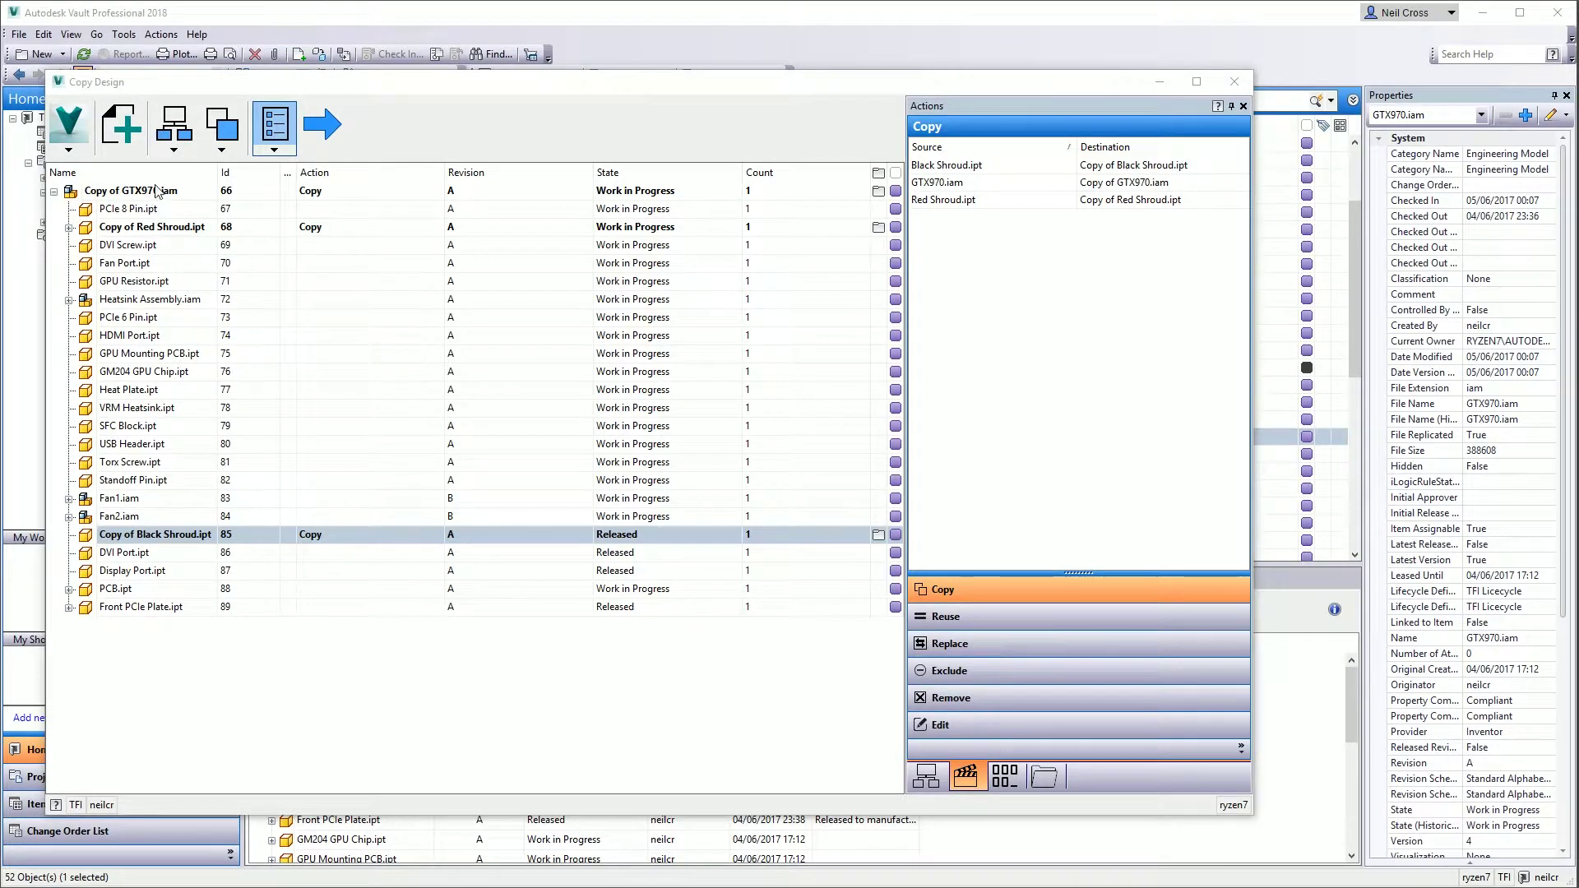
left_click_drag(1578, 222, 733, 216)
Set the top-level assembly's copy destination to a new folder named GTX1070 under Engineering Data.
right_click(104, 194)
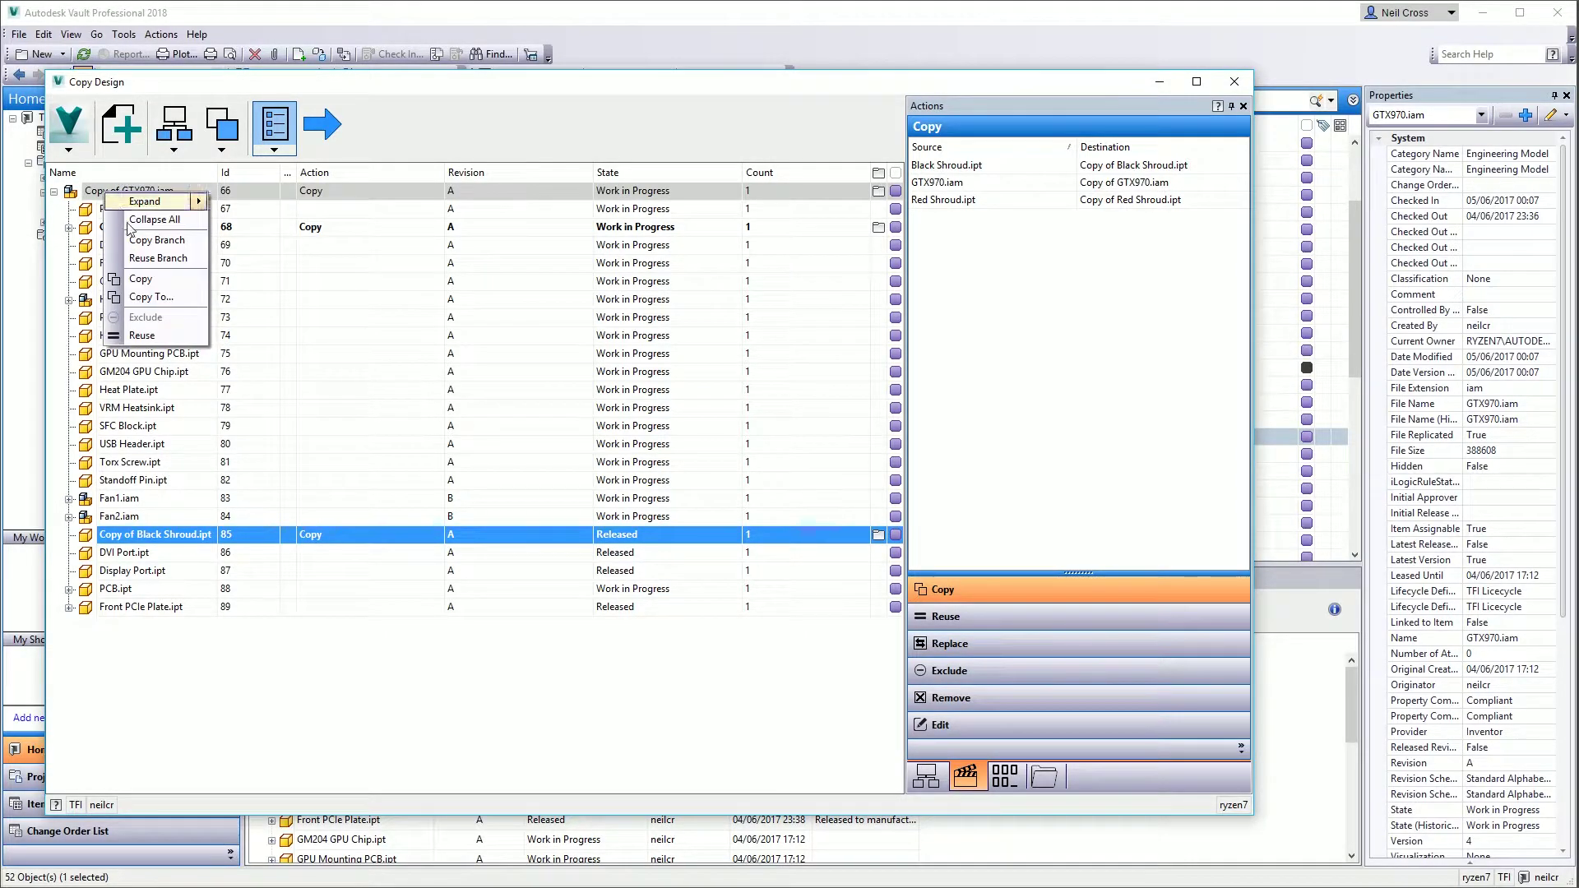
left_click(144, 297)
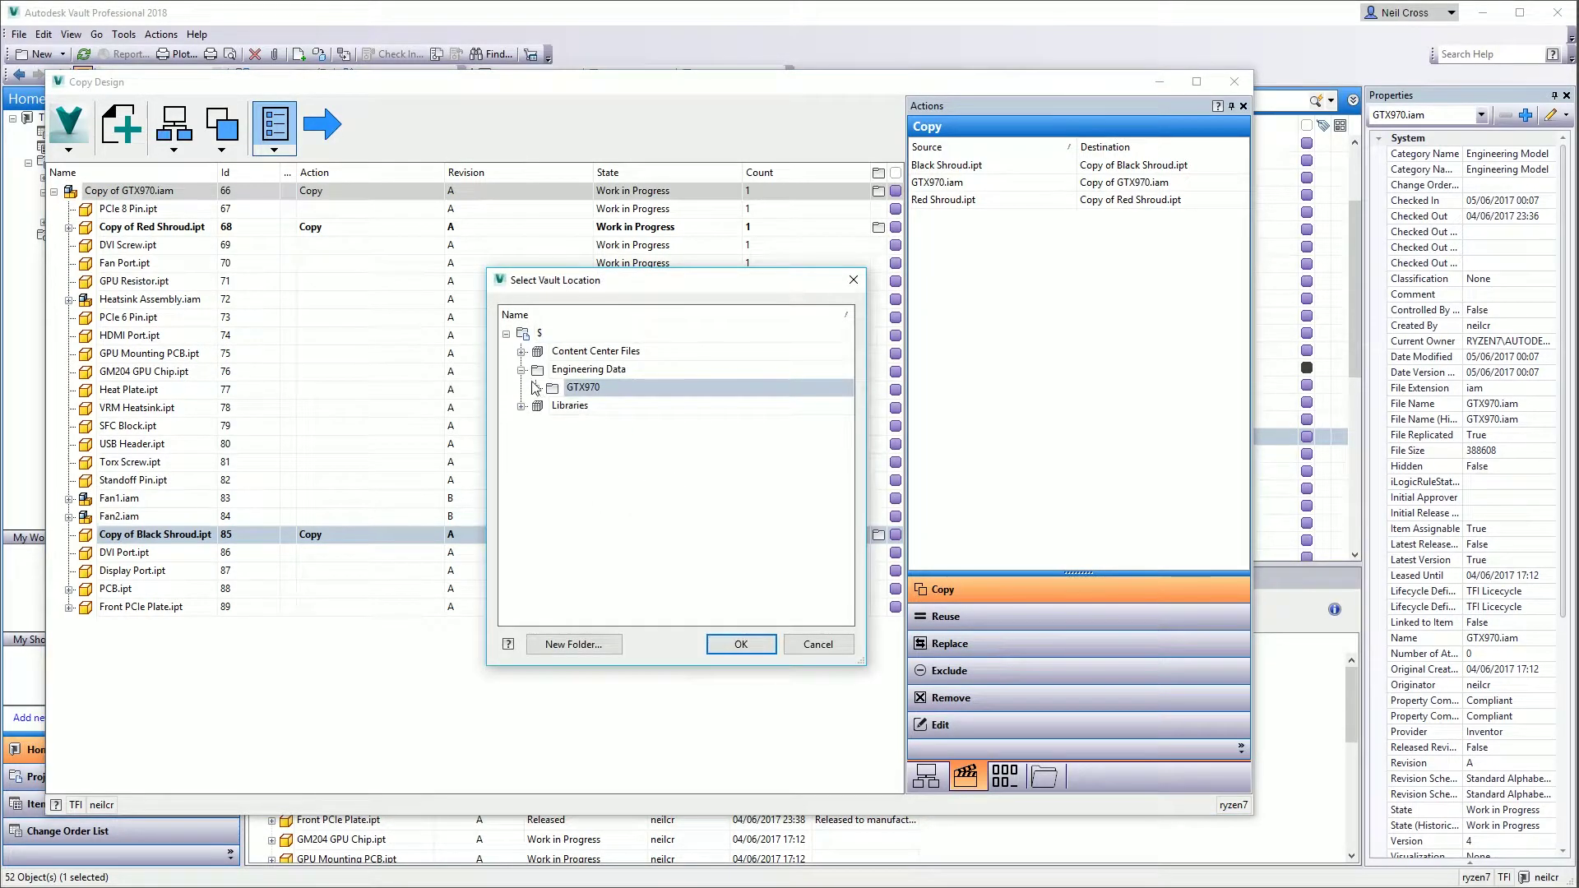
left_click(562, 391)
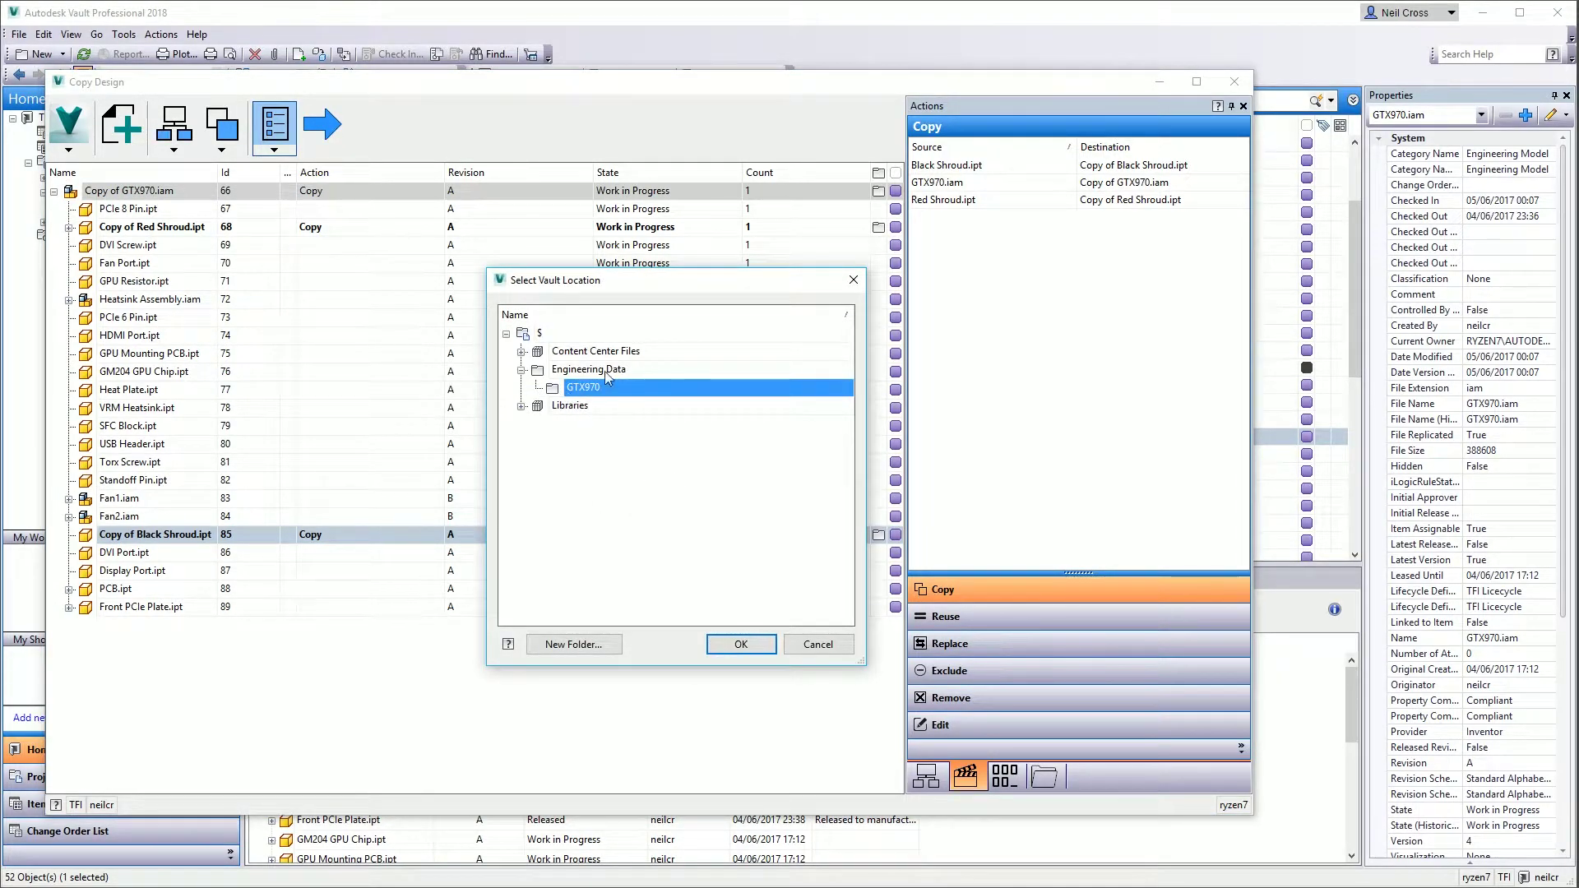
left_click(567, 370)
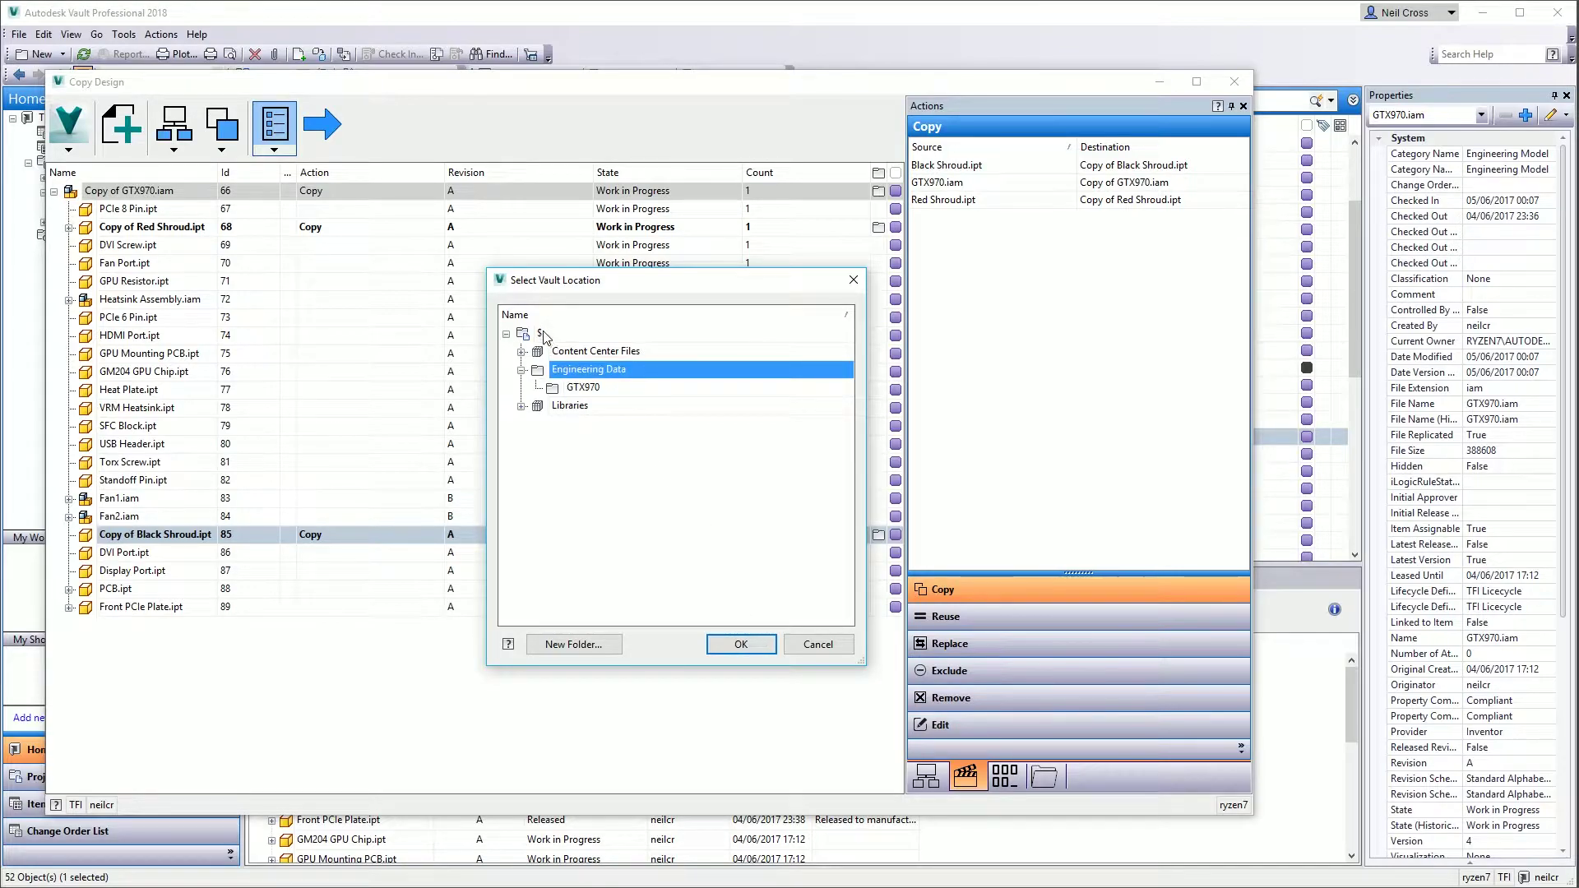
left_click(573, 644)
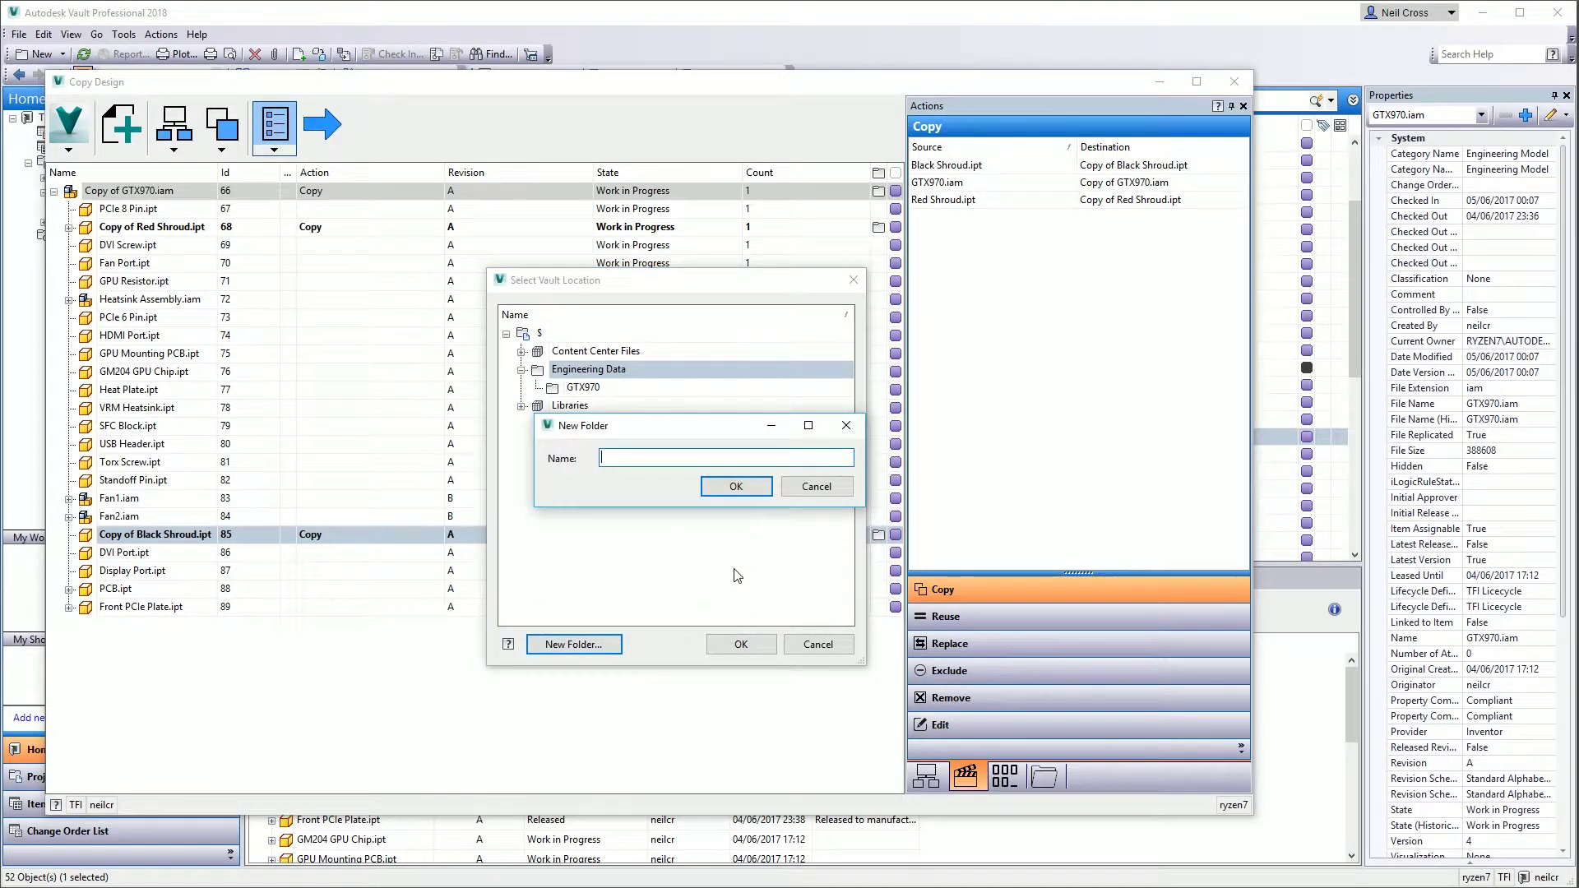
type("GTX1070")
key("Return")
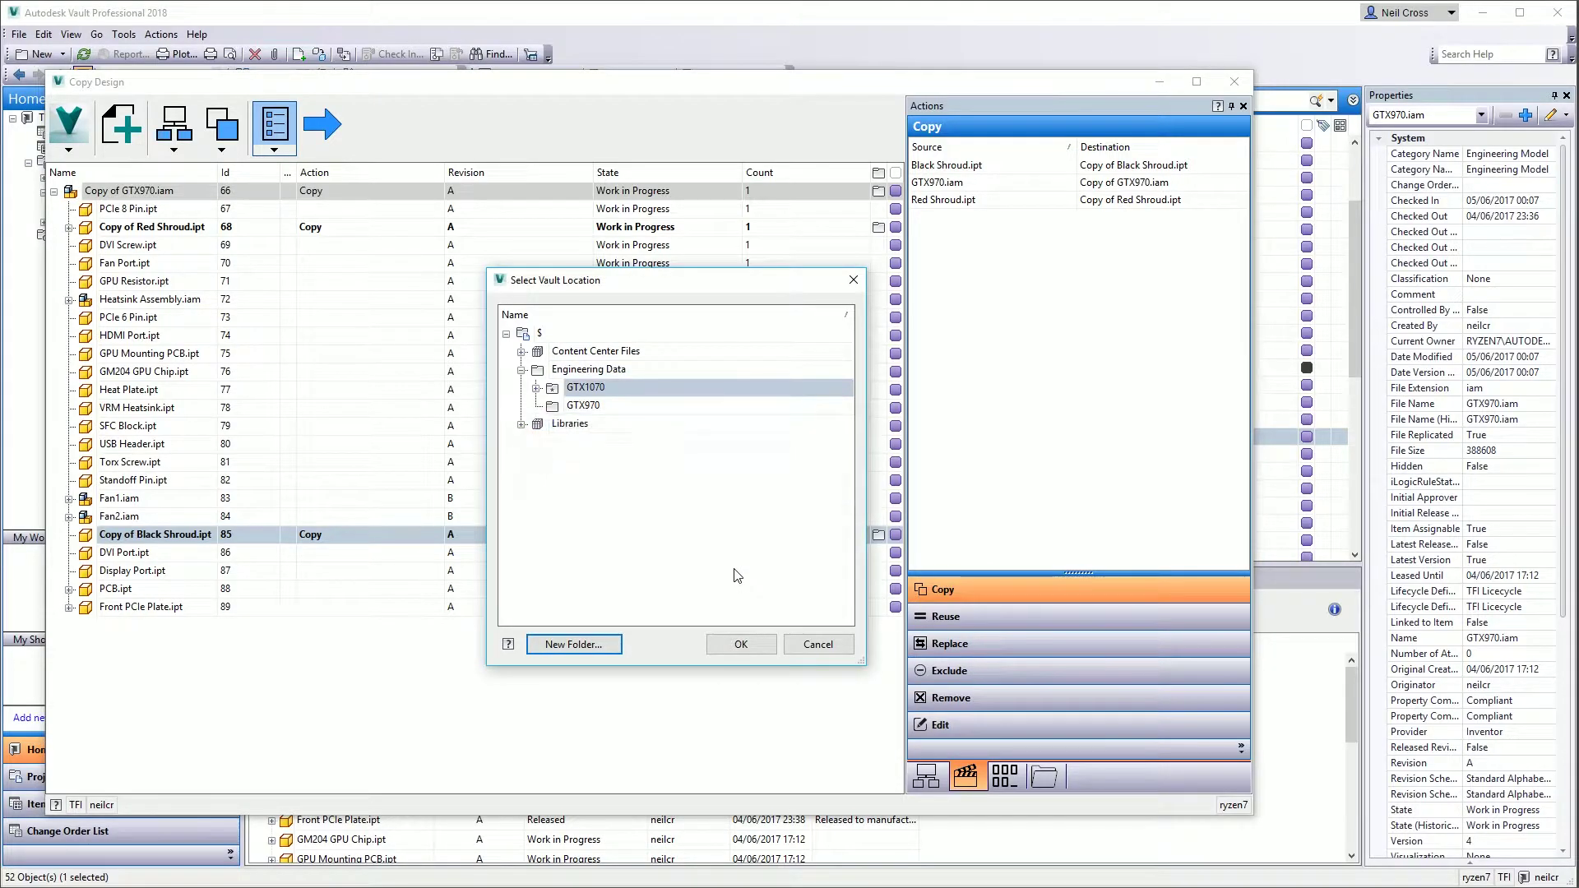
left_click(742, 646)
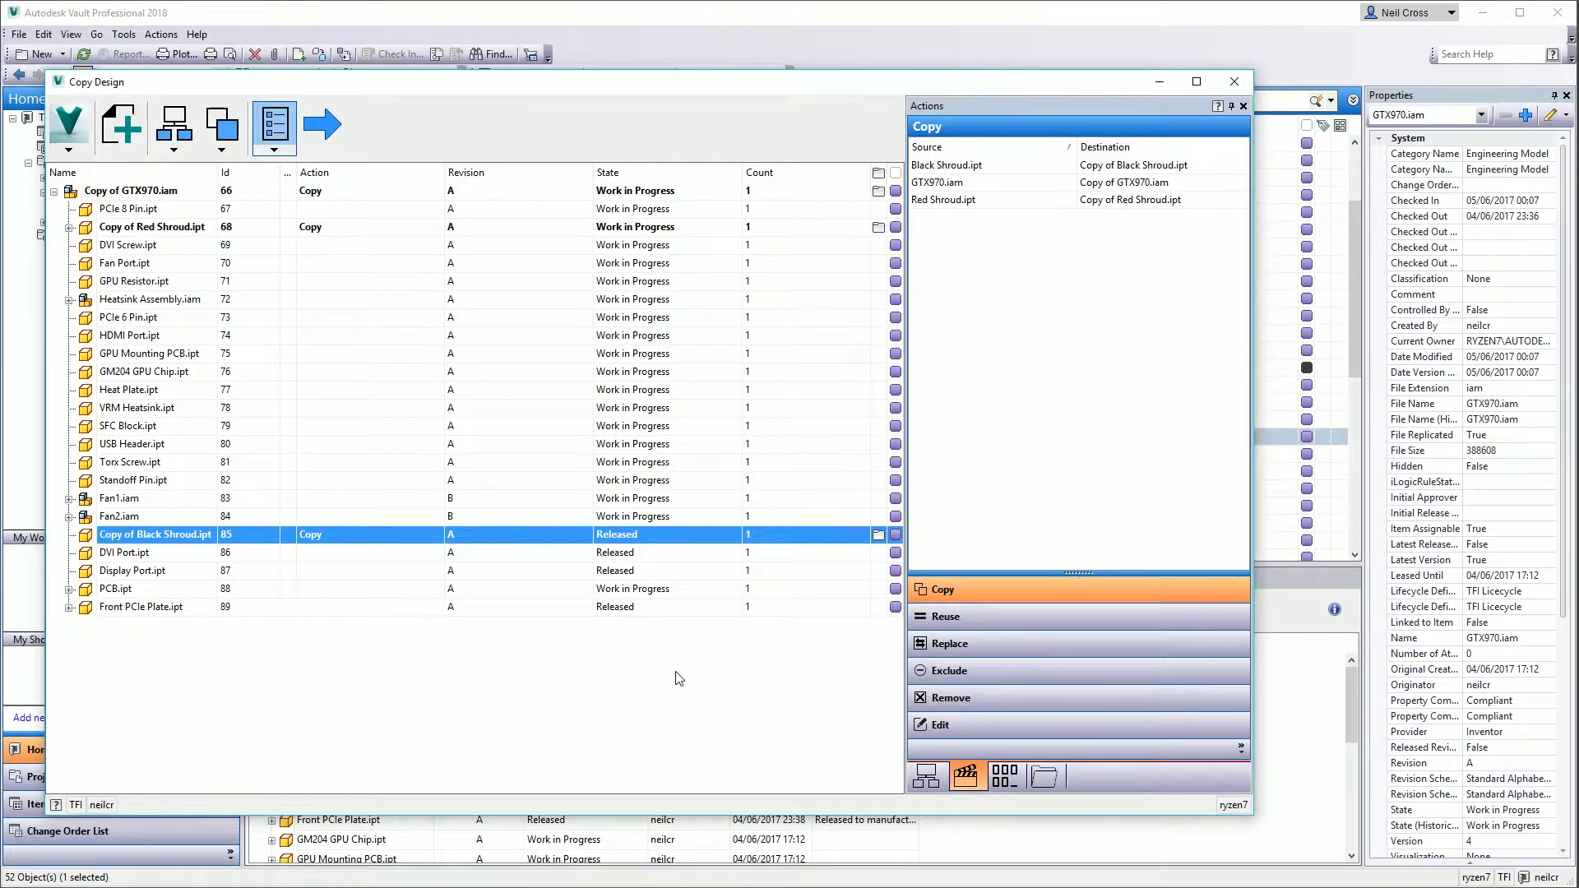
left_click(190, 195)
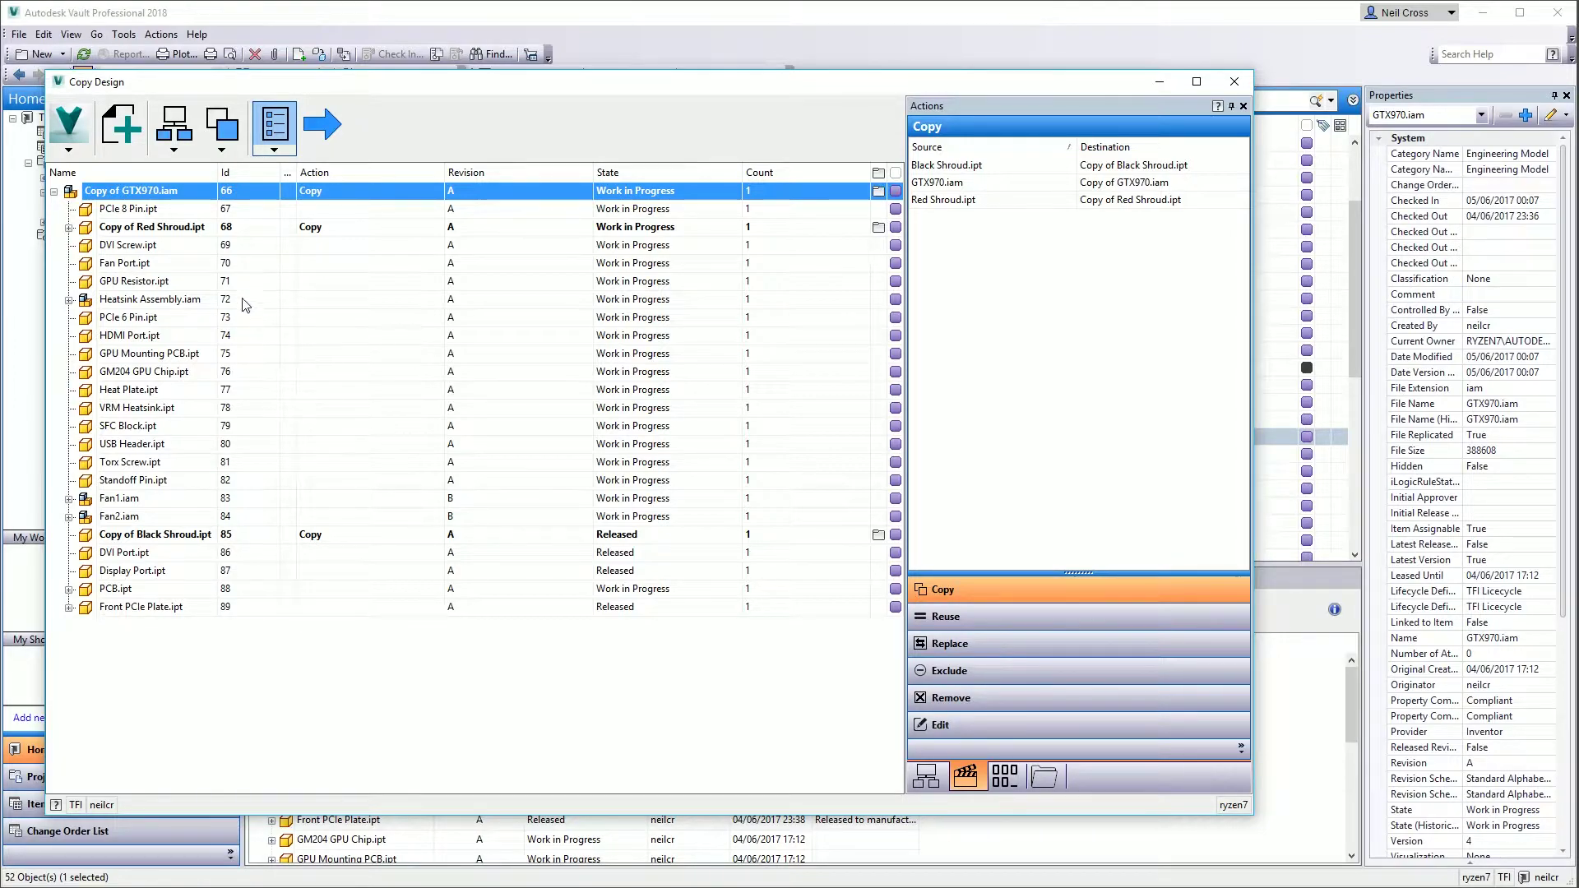
Set the copy destination of Red Shroud.ipt to the GTX1070 folder under Engineering Data.
right_click(165, 233)
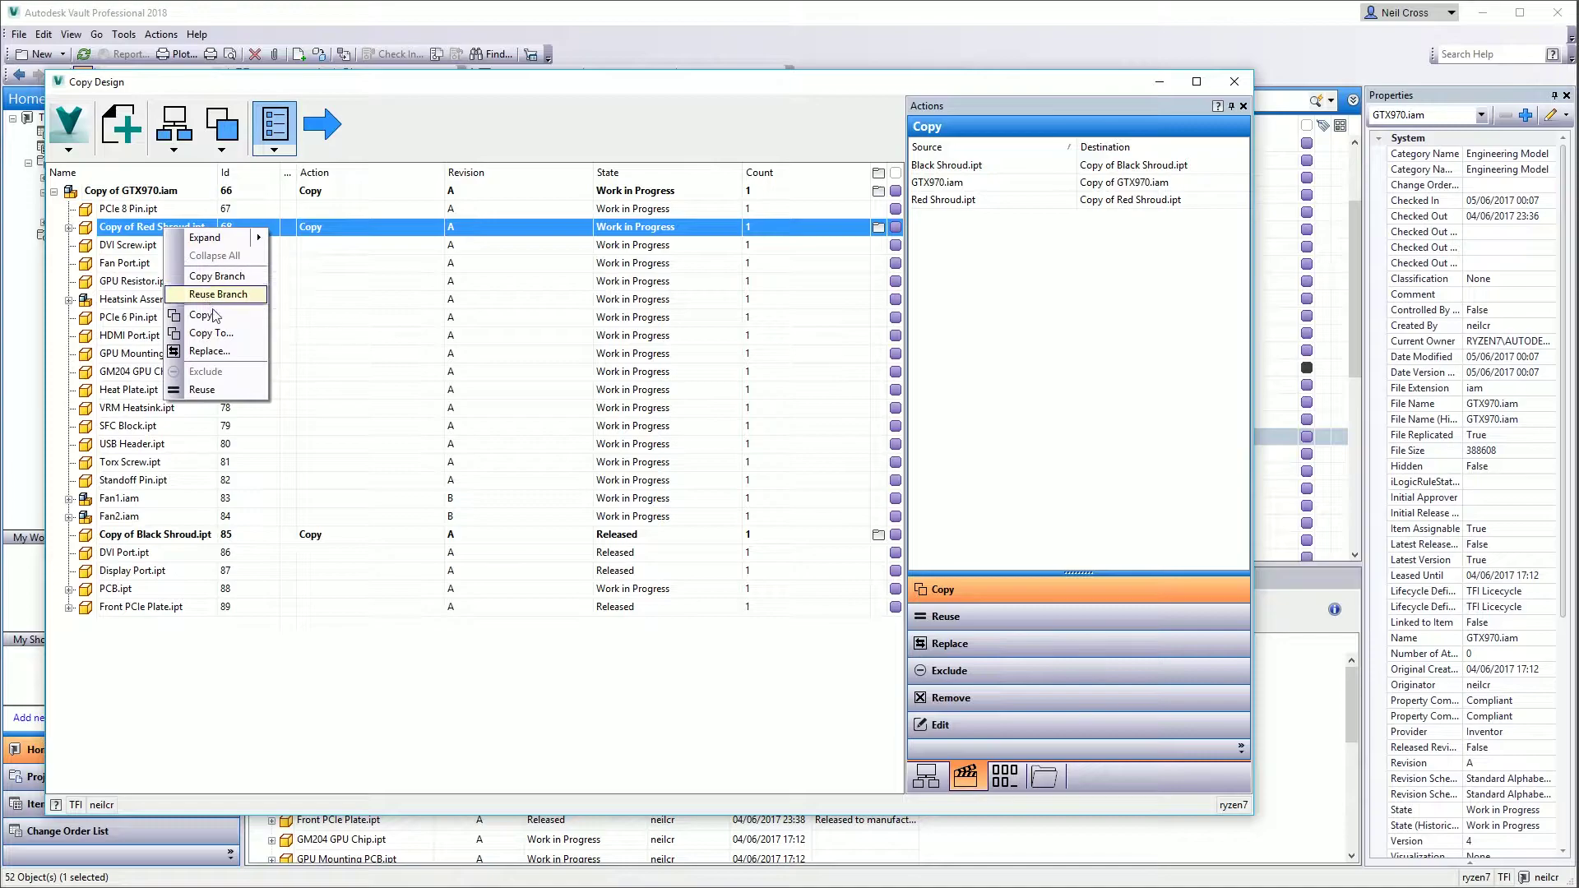
left_click(221, 351)
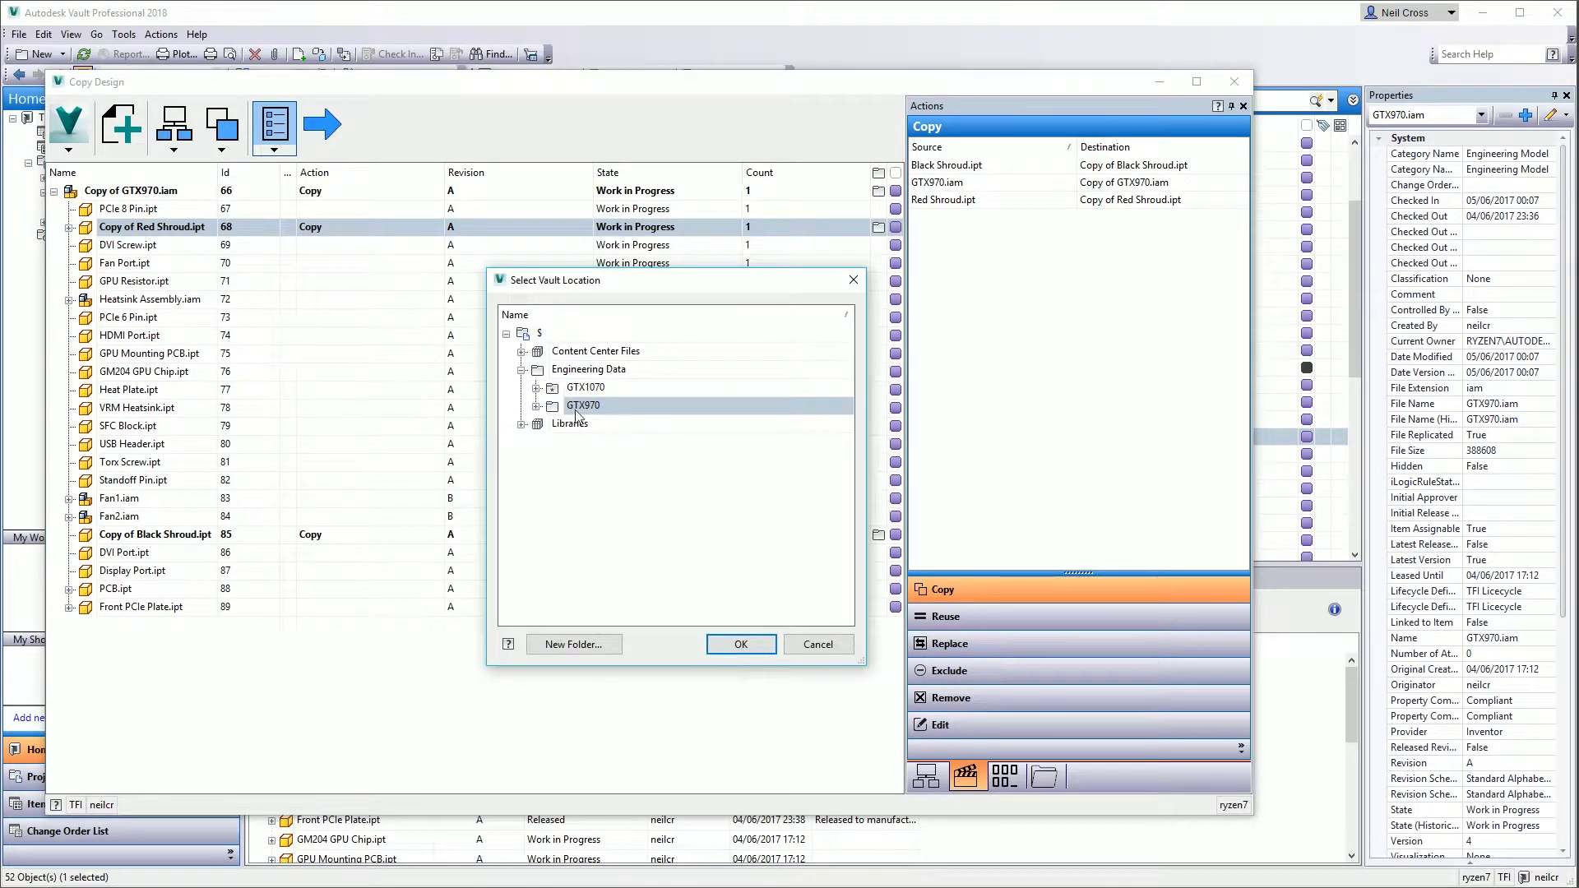
left_click(587, 388)
left_click(731, 638)
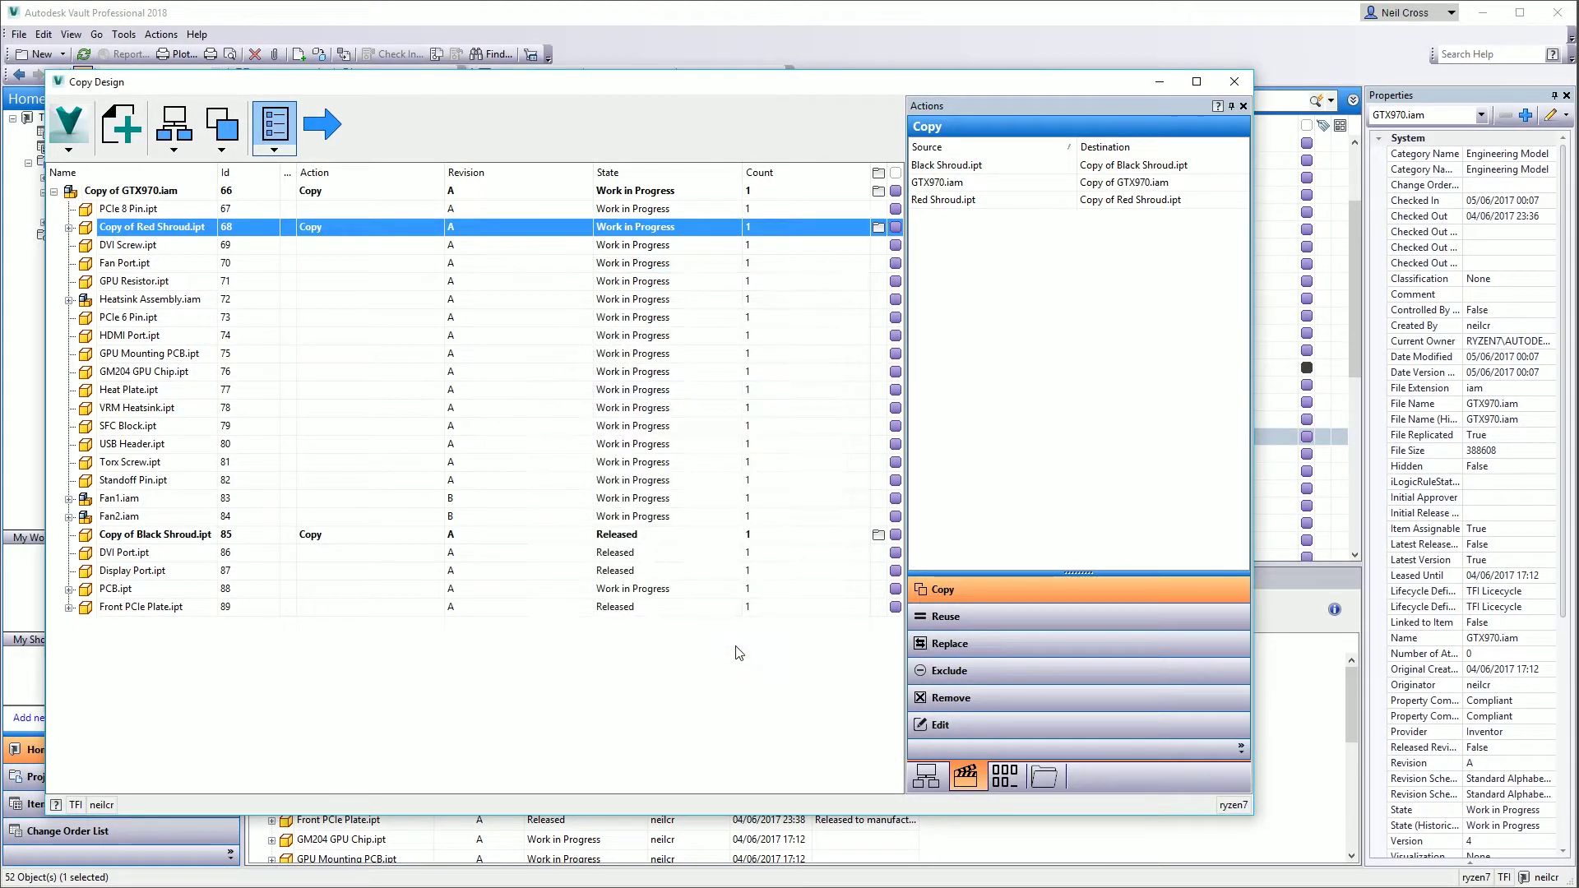
Set the copy destination of Black Shroud.ipt to the GTX1070 folder under Engineering Data.
left_click(213, 543)
right_click(212, 542)
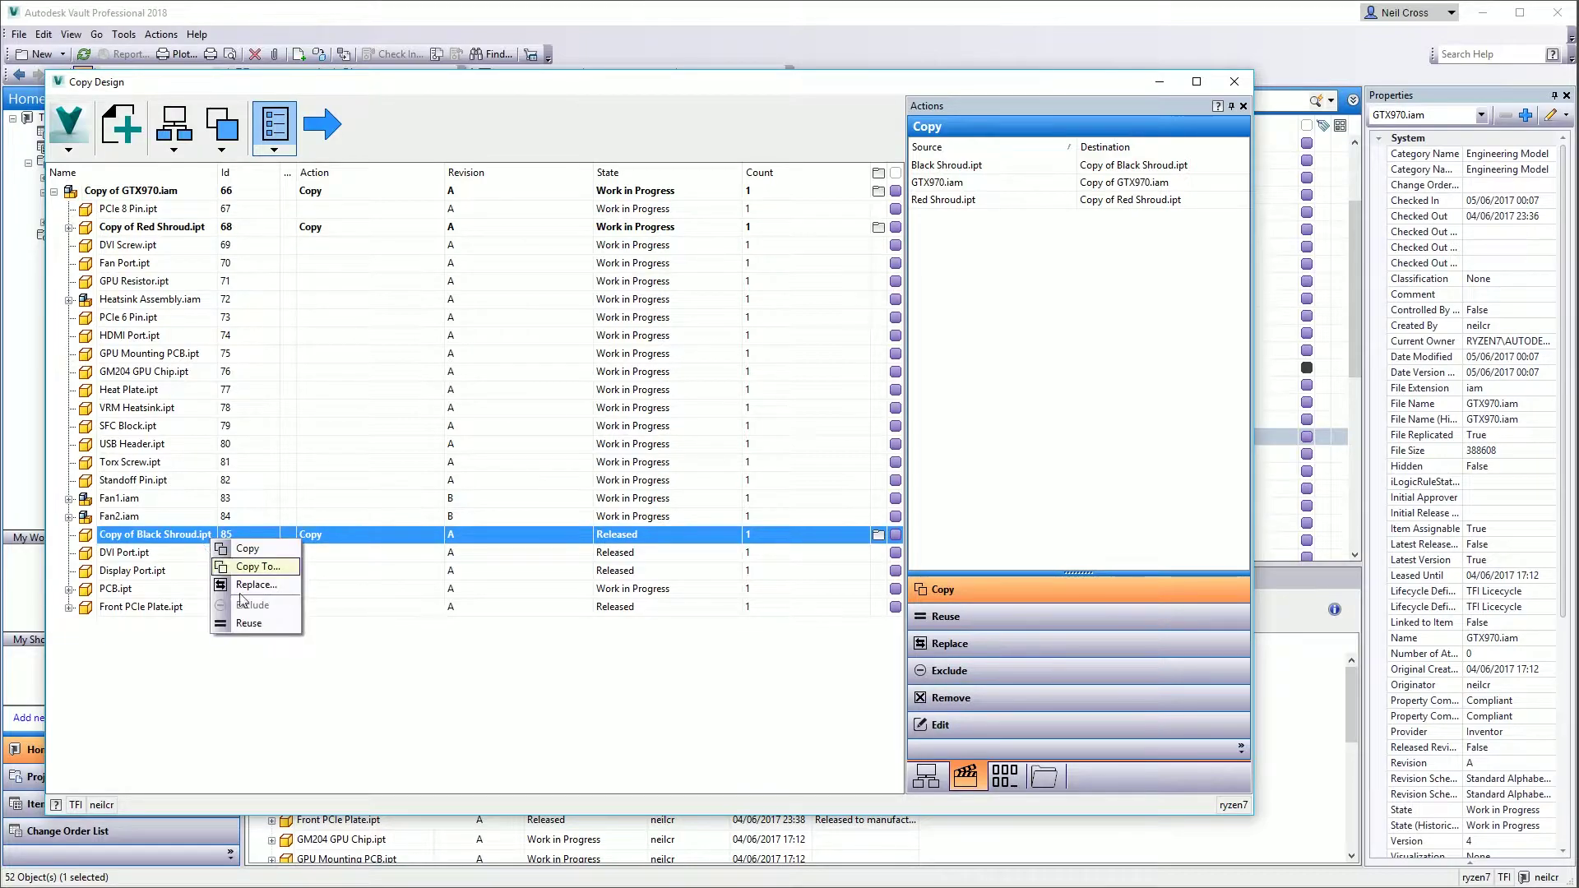
left_click(255, 567)
left_click(586, 387)
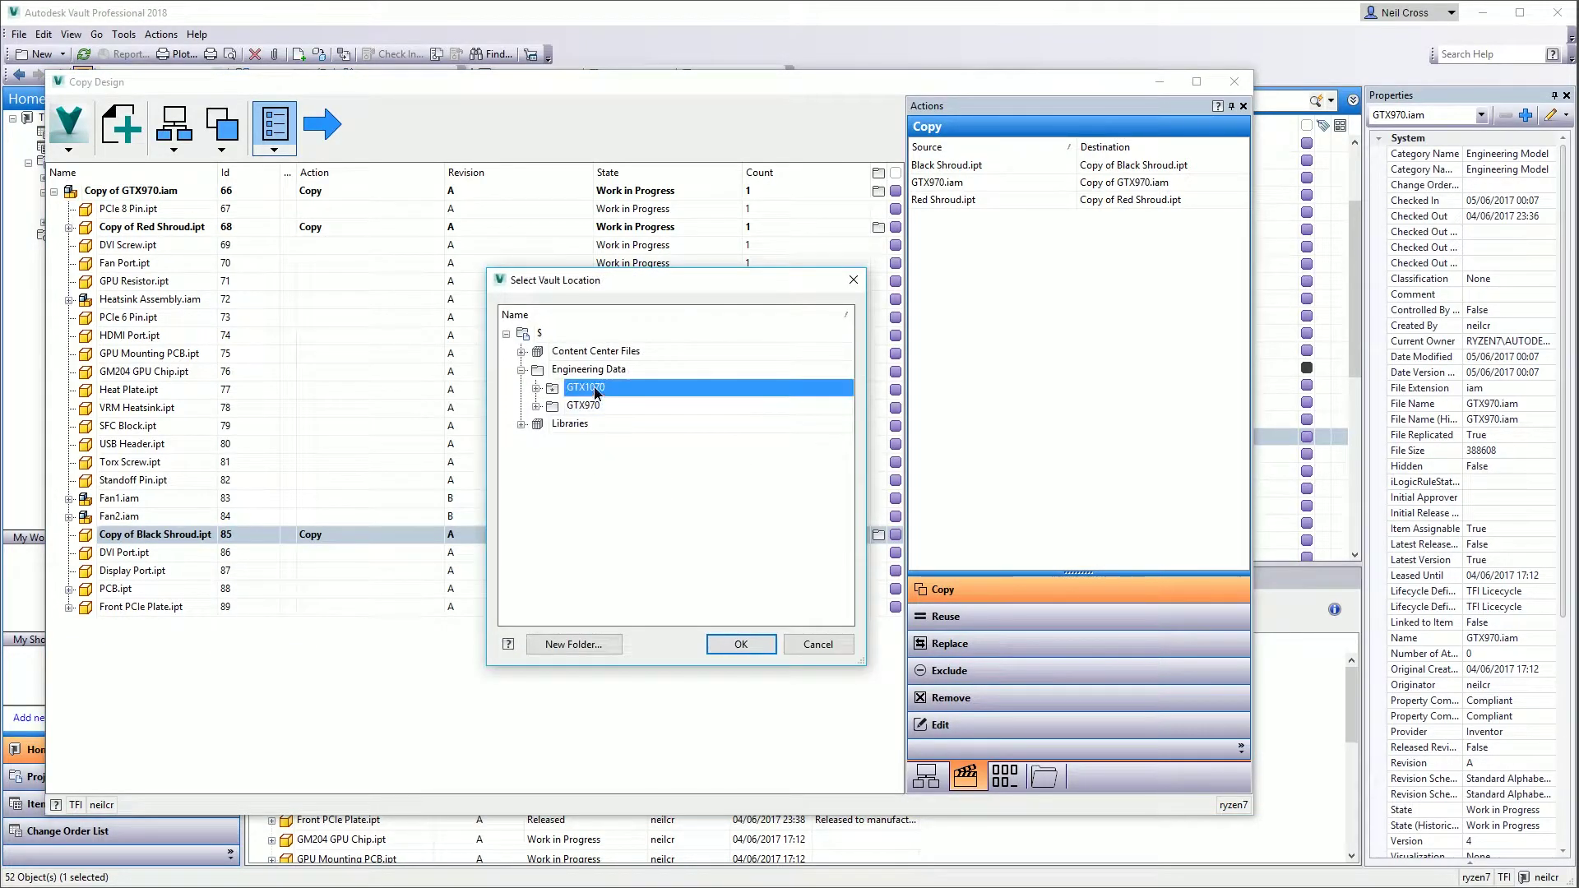
left_click(728, 650)
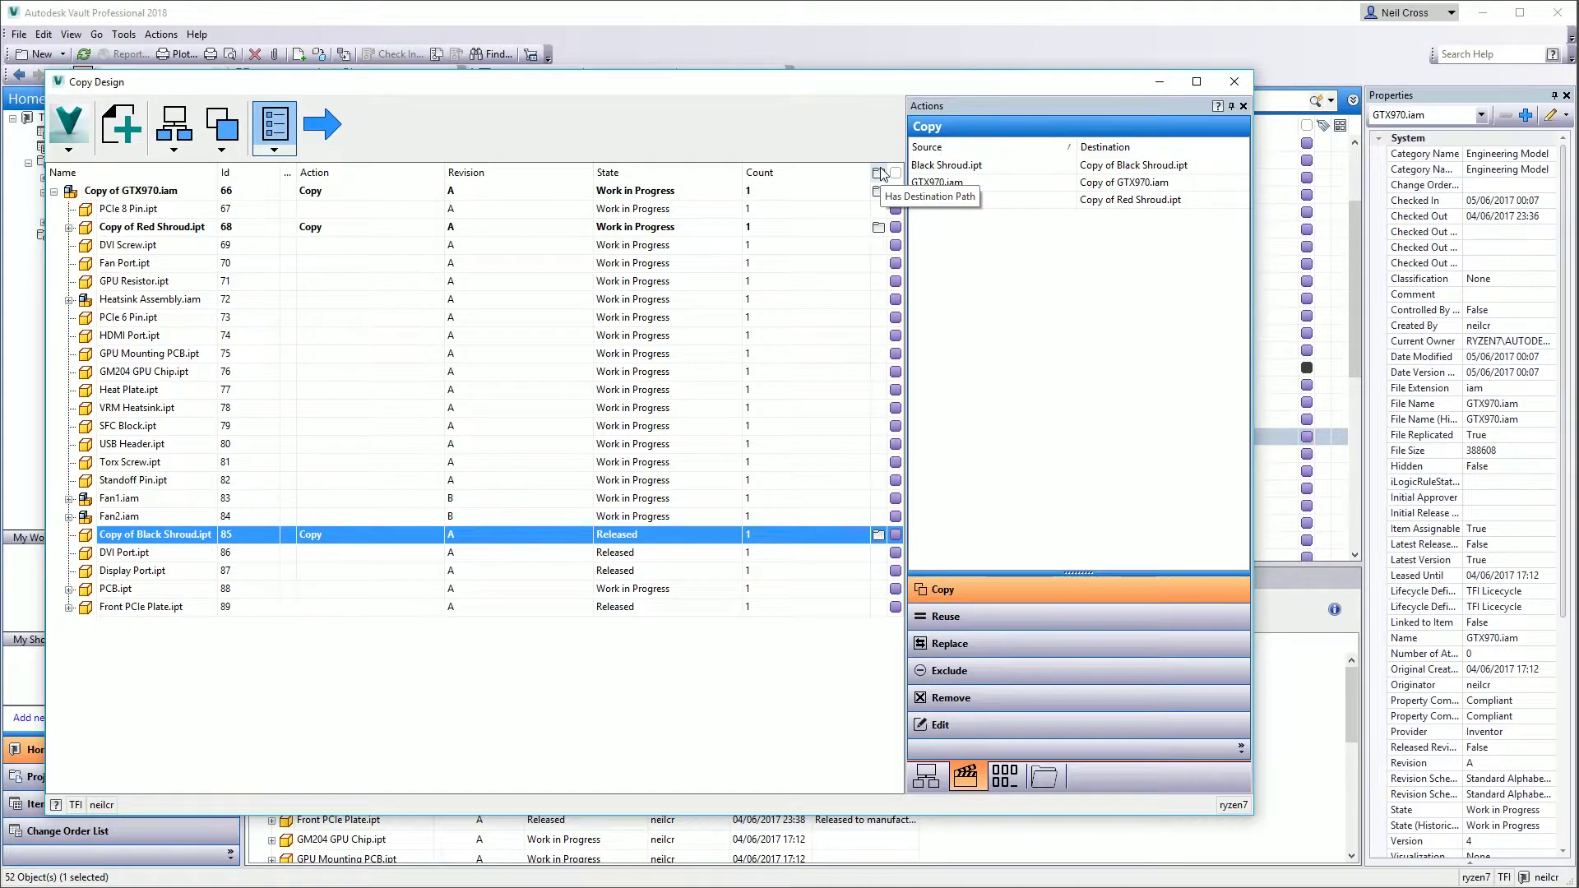
Compare the Has Destination Path markers and the source and destination list with the older dialog pictured in the browser.
mouse_move(880, 194)
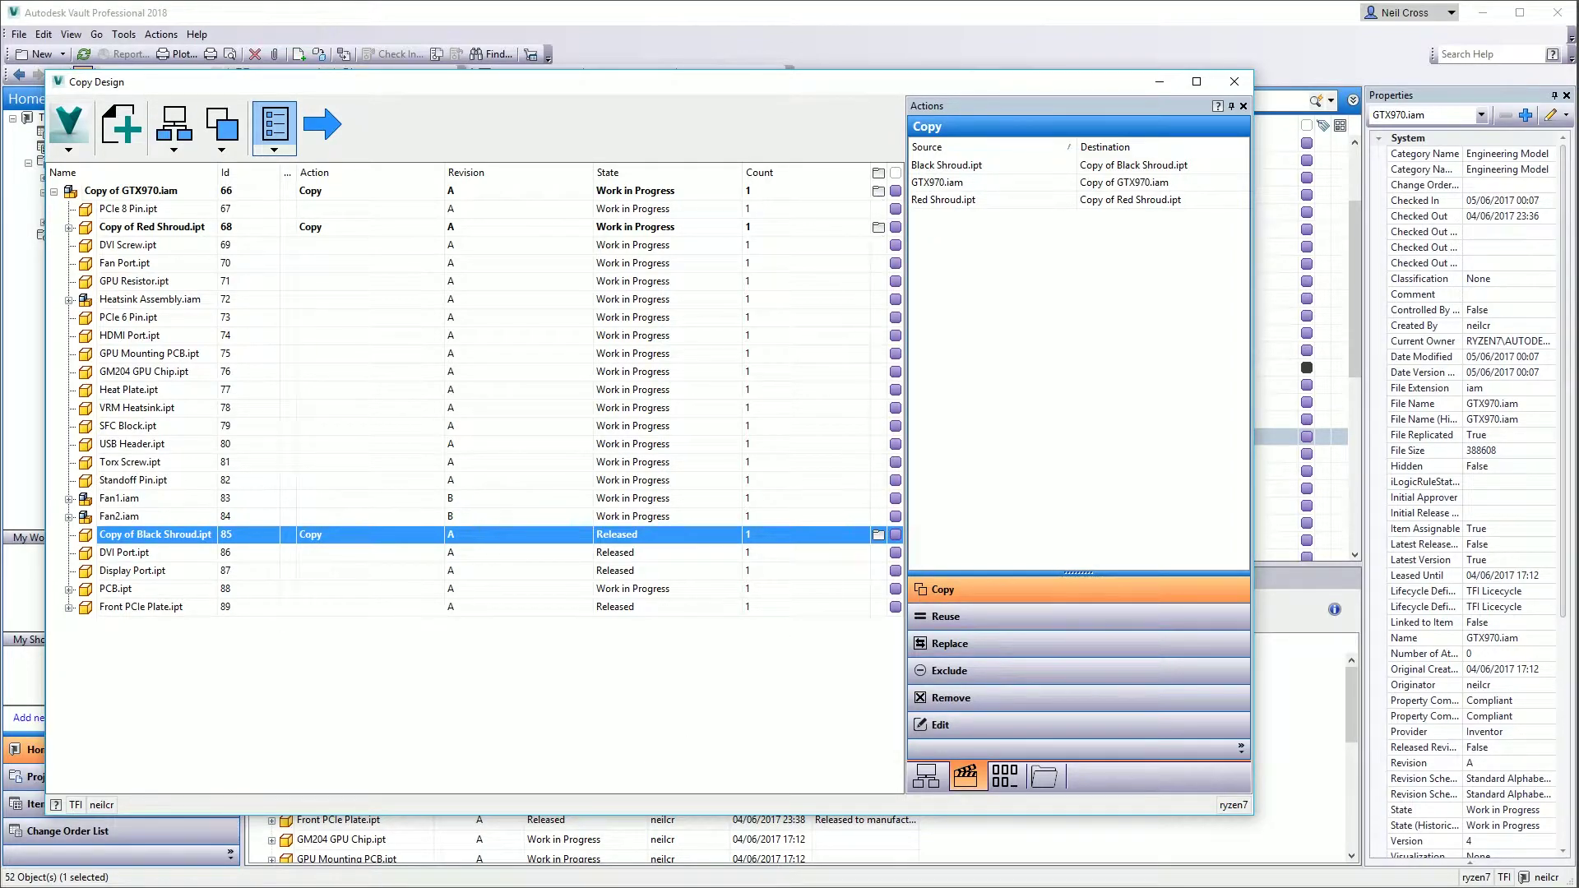
key("alt+Tab")
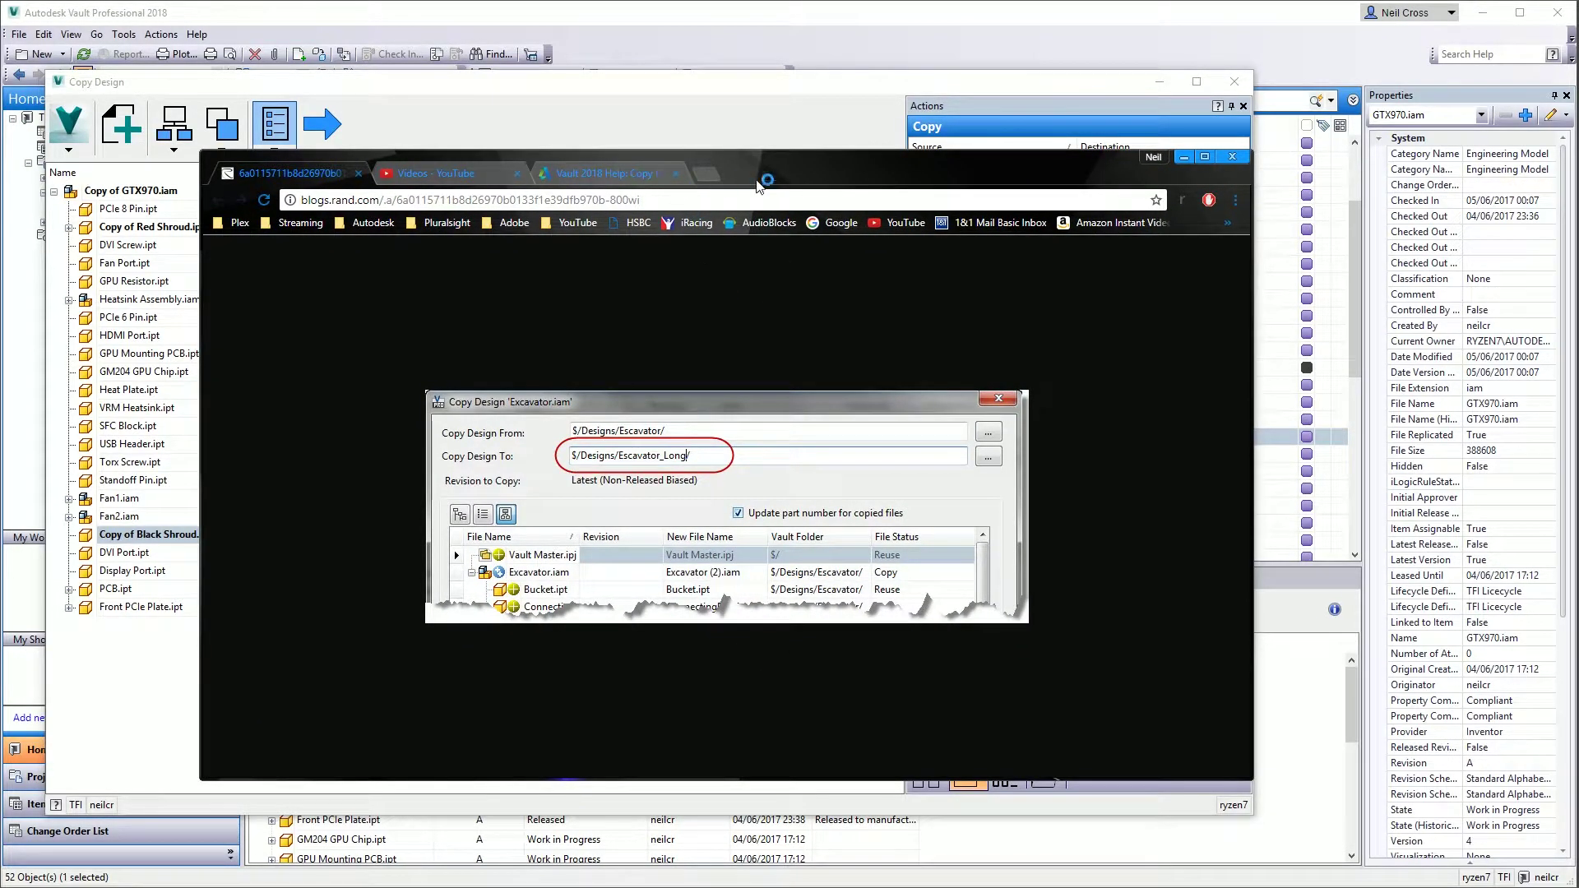
key("alt+Tab")
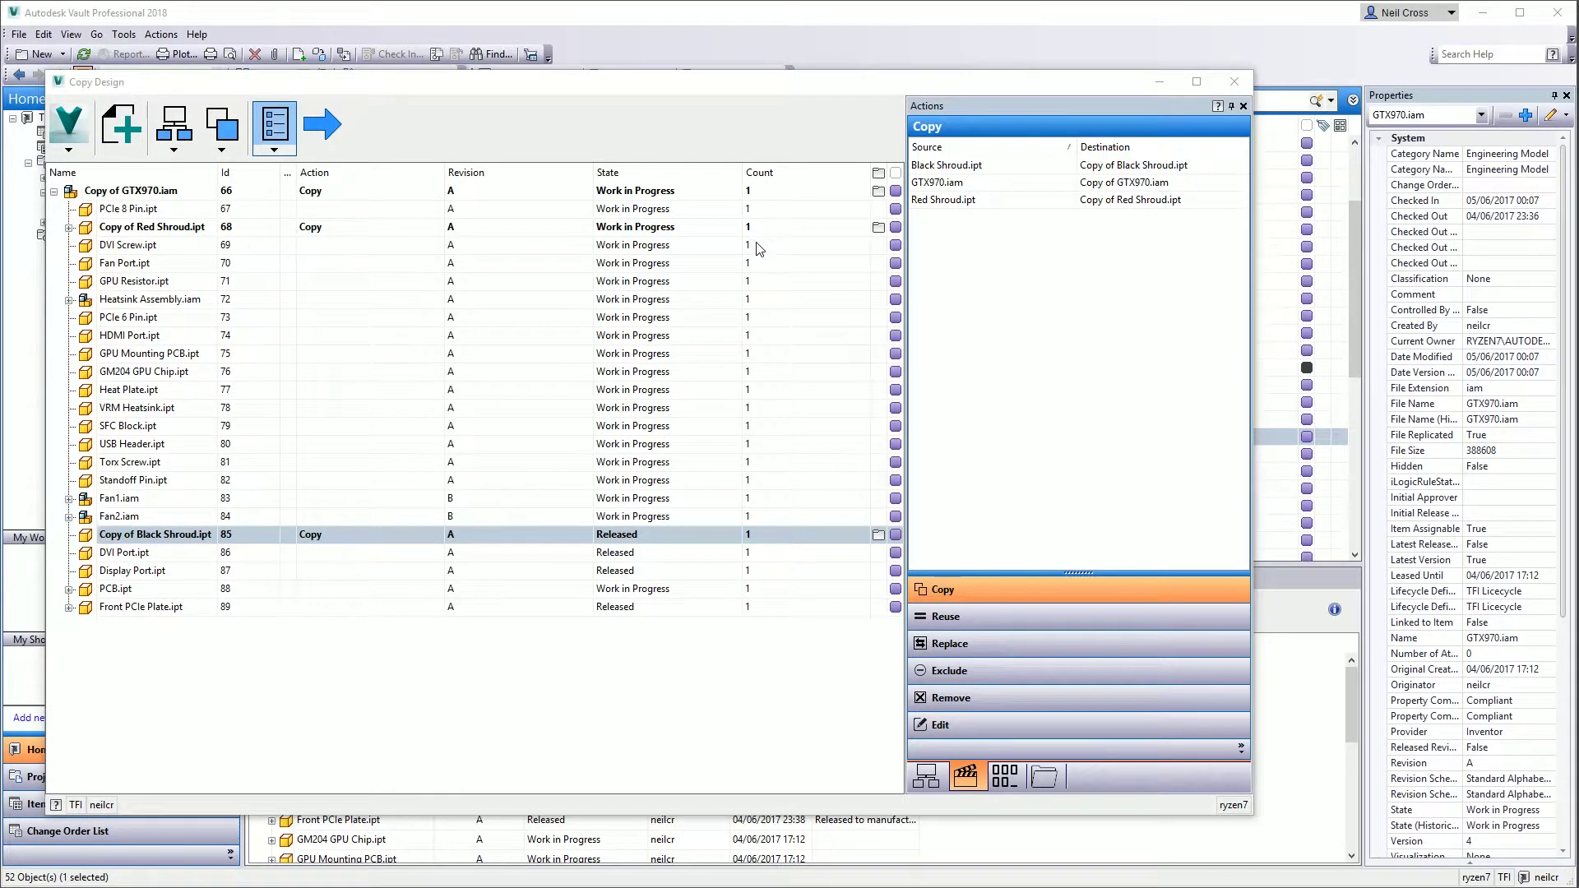
left_click(875, 230)
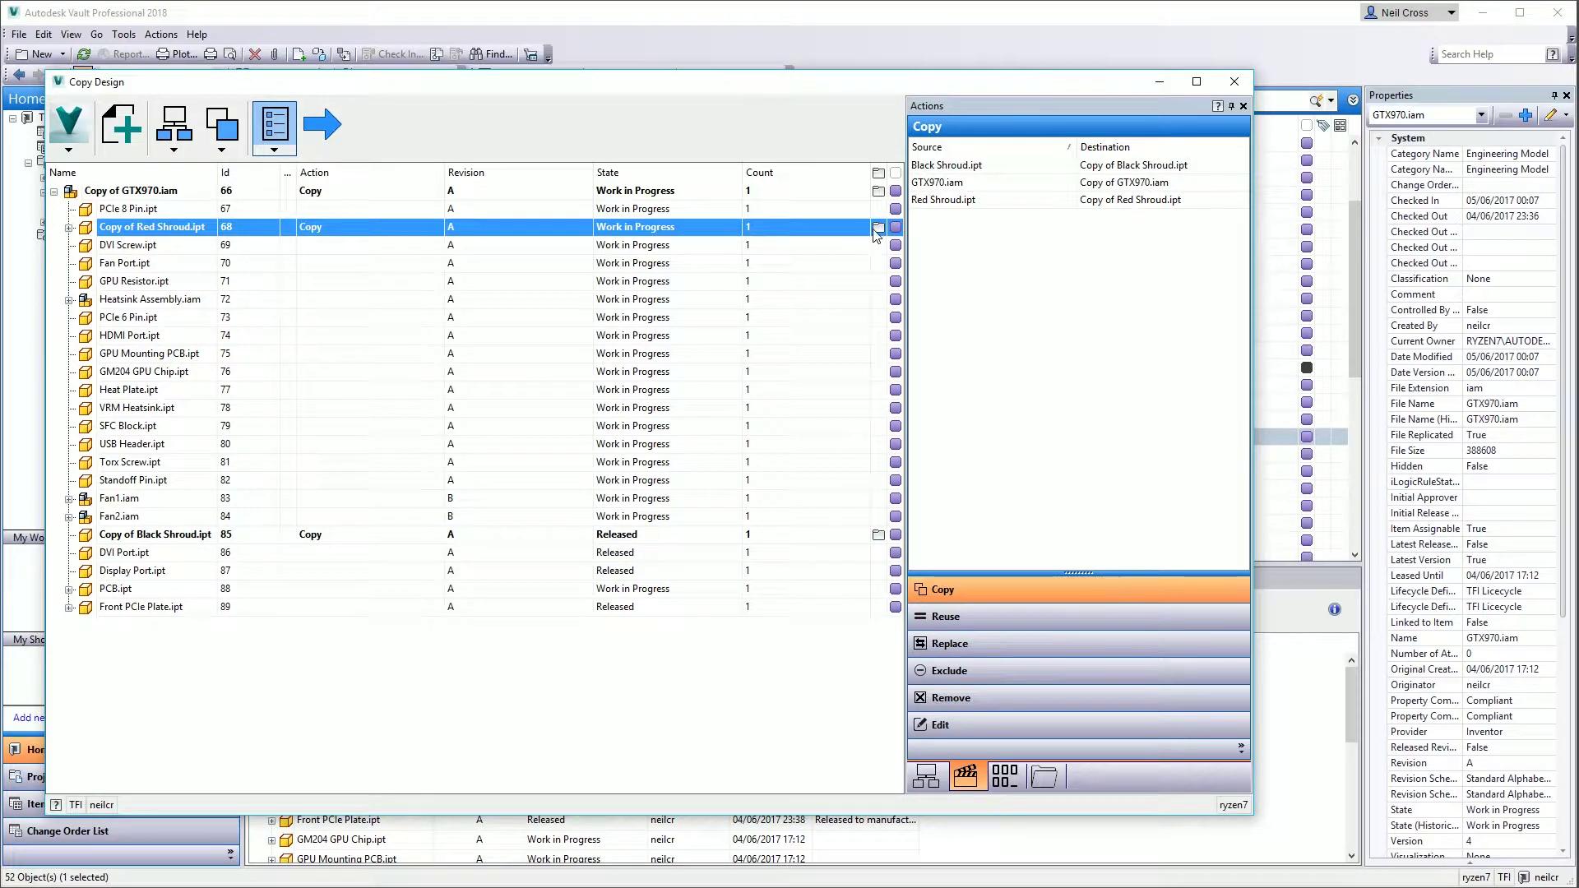
mouse_move(876, 236)
left_click(126, 195)
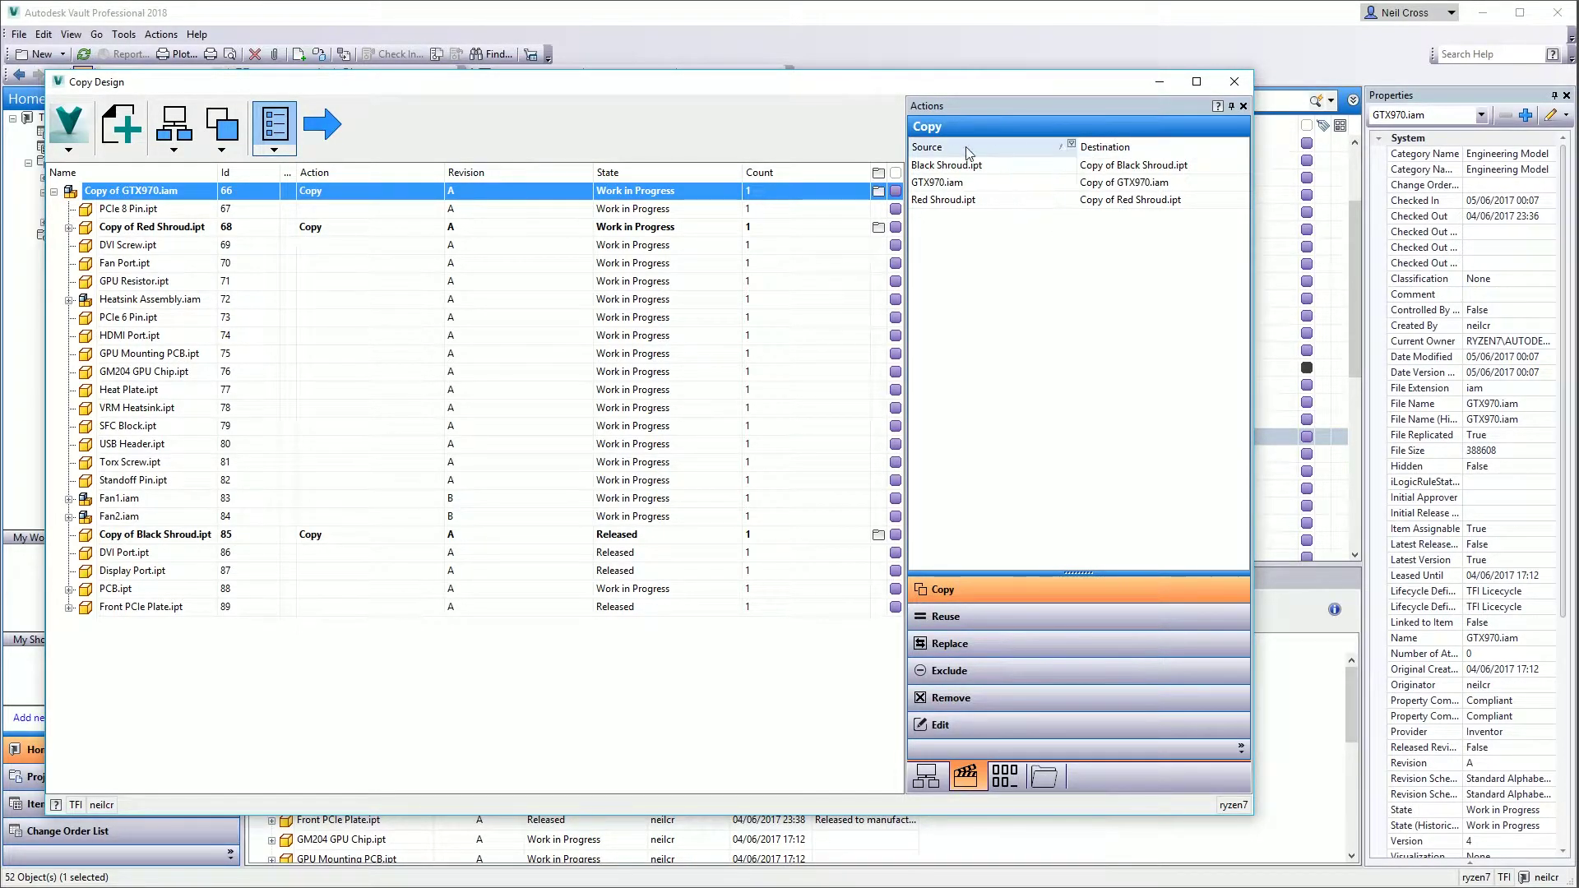
left_click(948, 167)
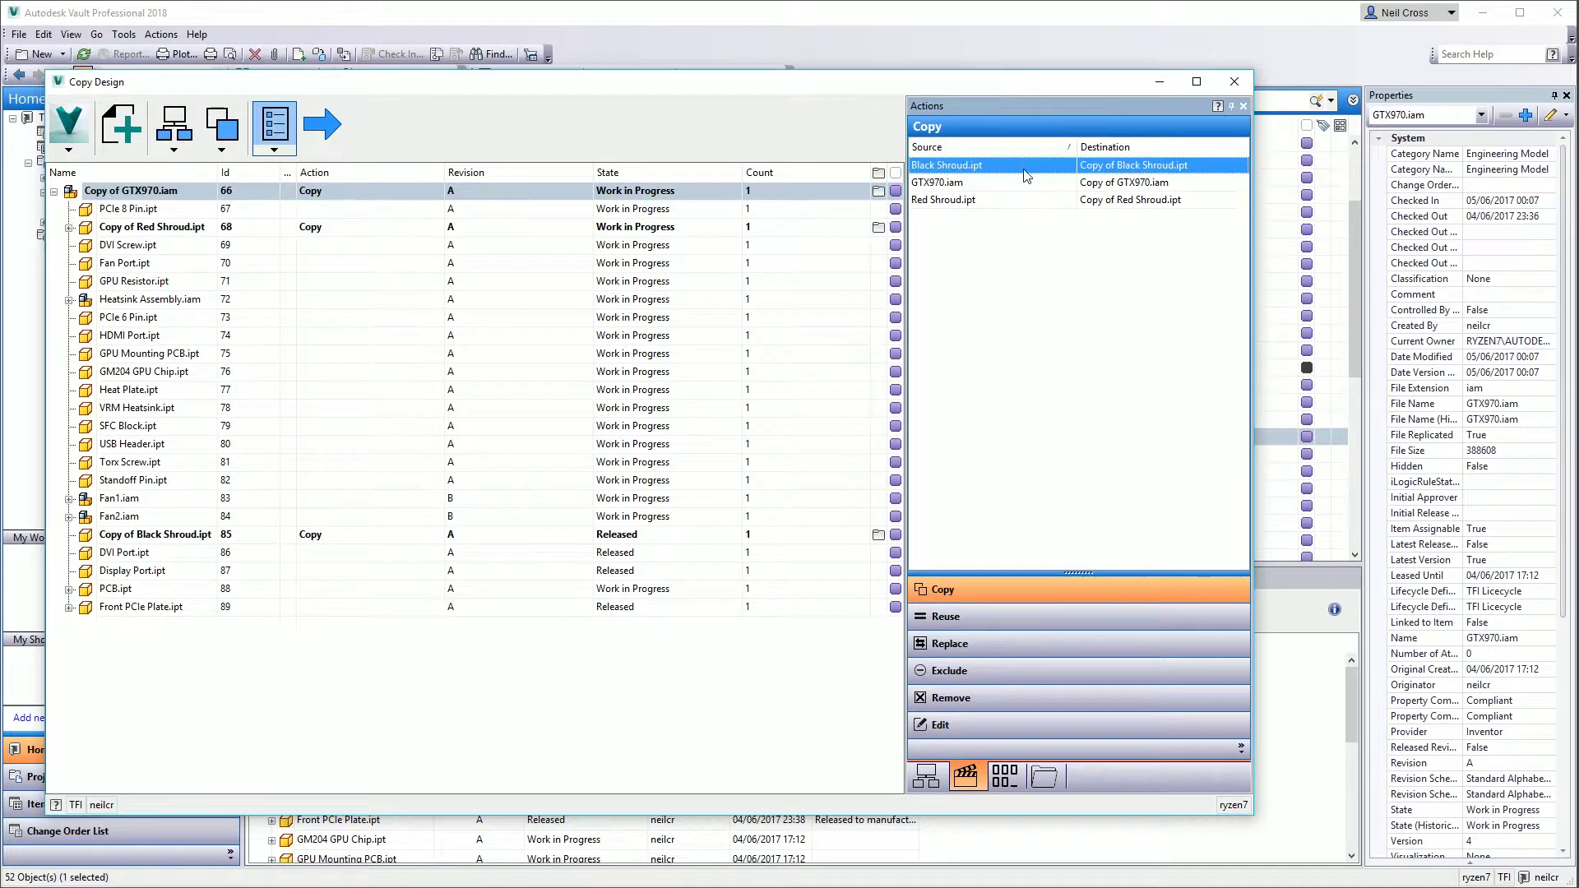
Examine the commands available for the copied top-level assembly and the copied Red Shroud.ipt.
right_click(133, 191)
left_click(106, 197)
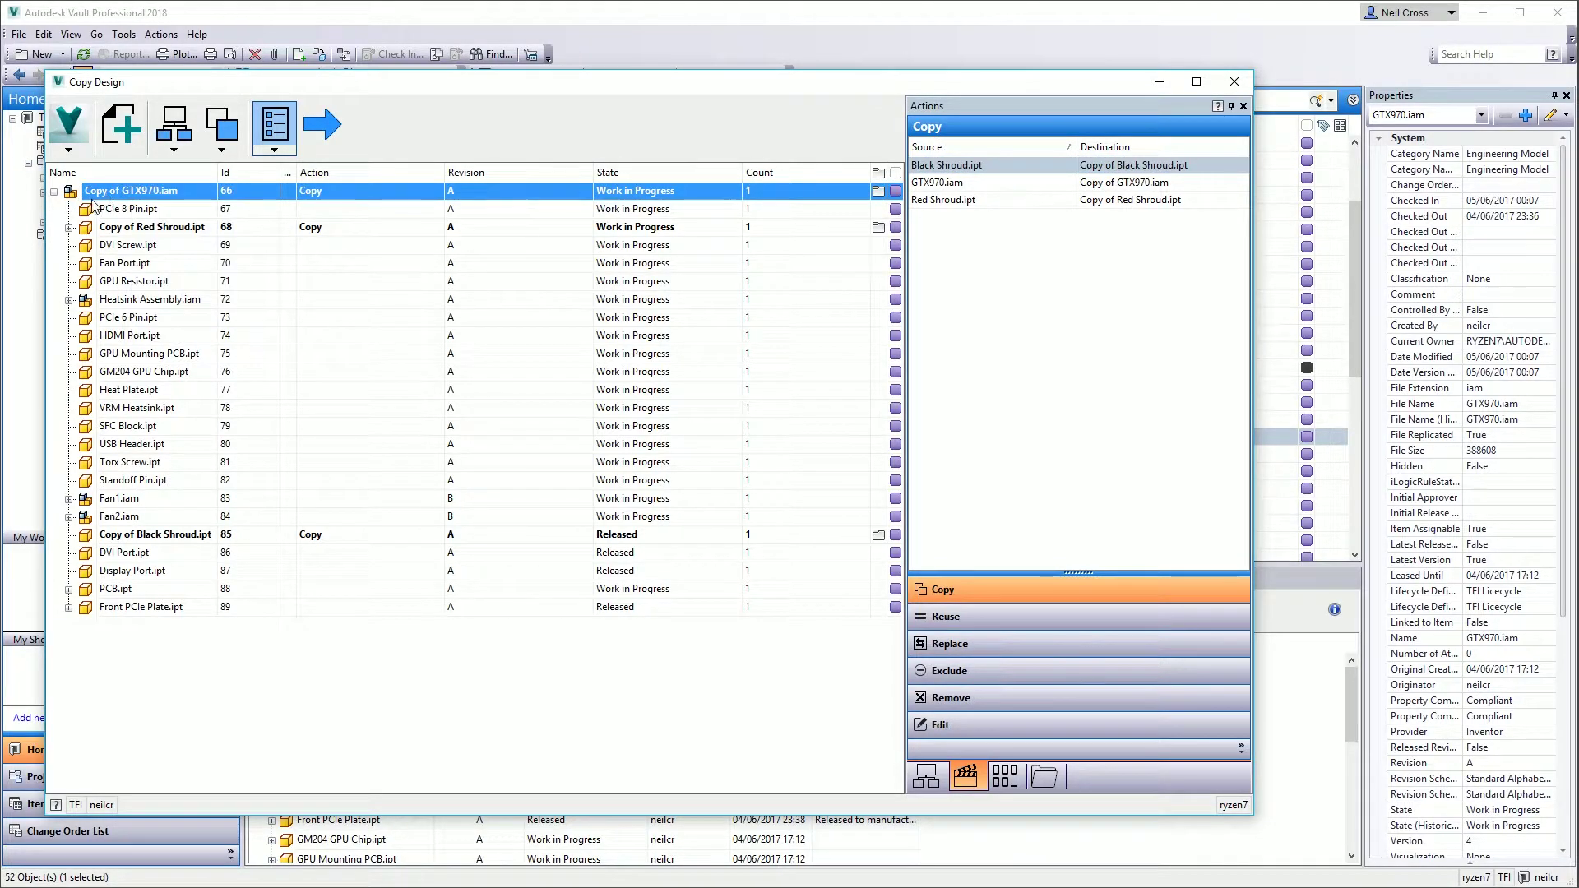
double_click(116, 199)
double_click(116, 197)
right_click(142, 232)
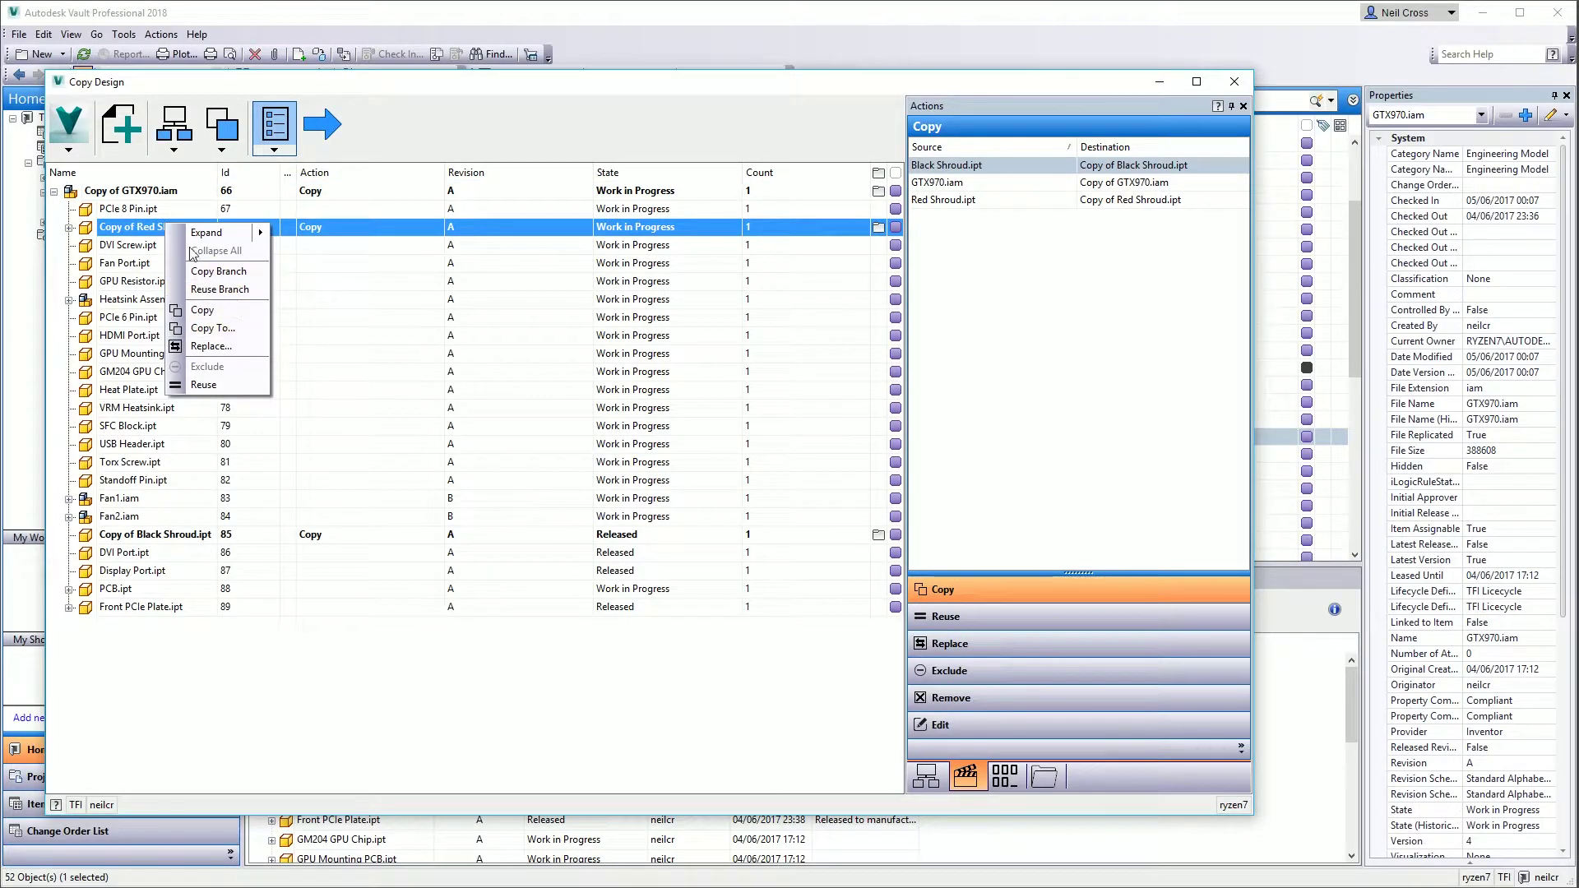
left_click(156, 235)
right_click(302, 233)
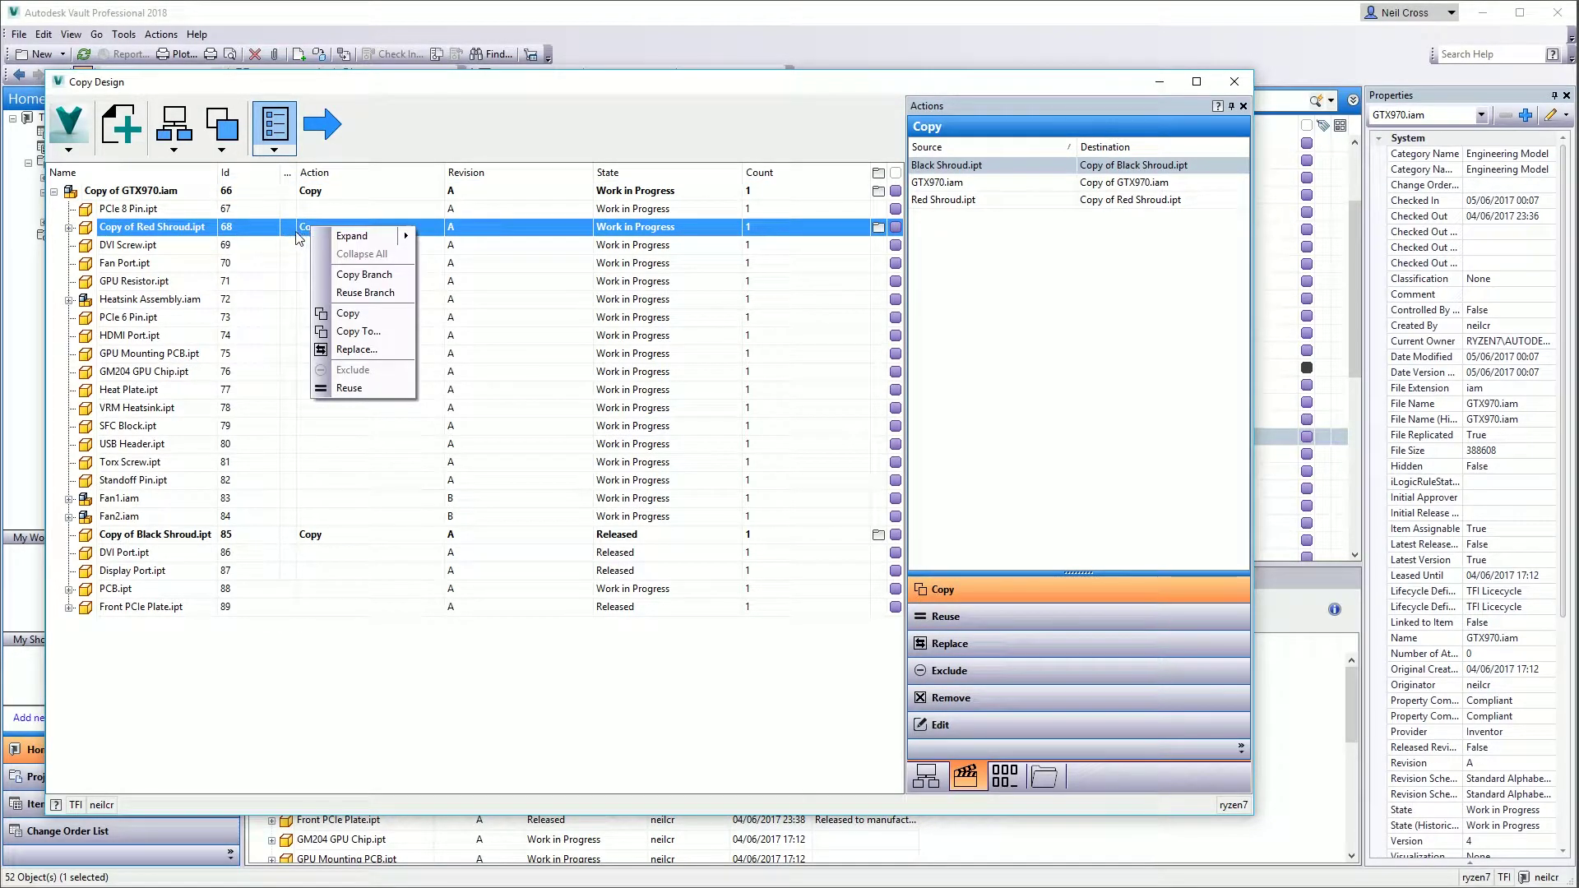
left_click(365, 275)
left_click(213, 230)
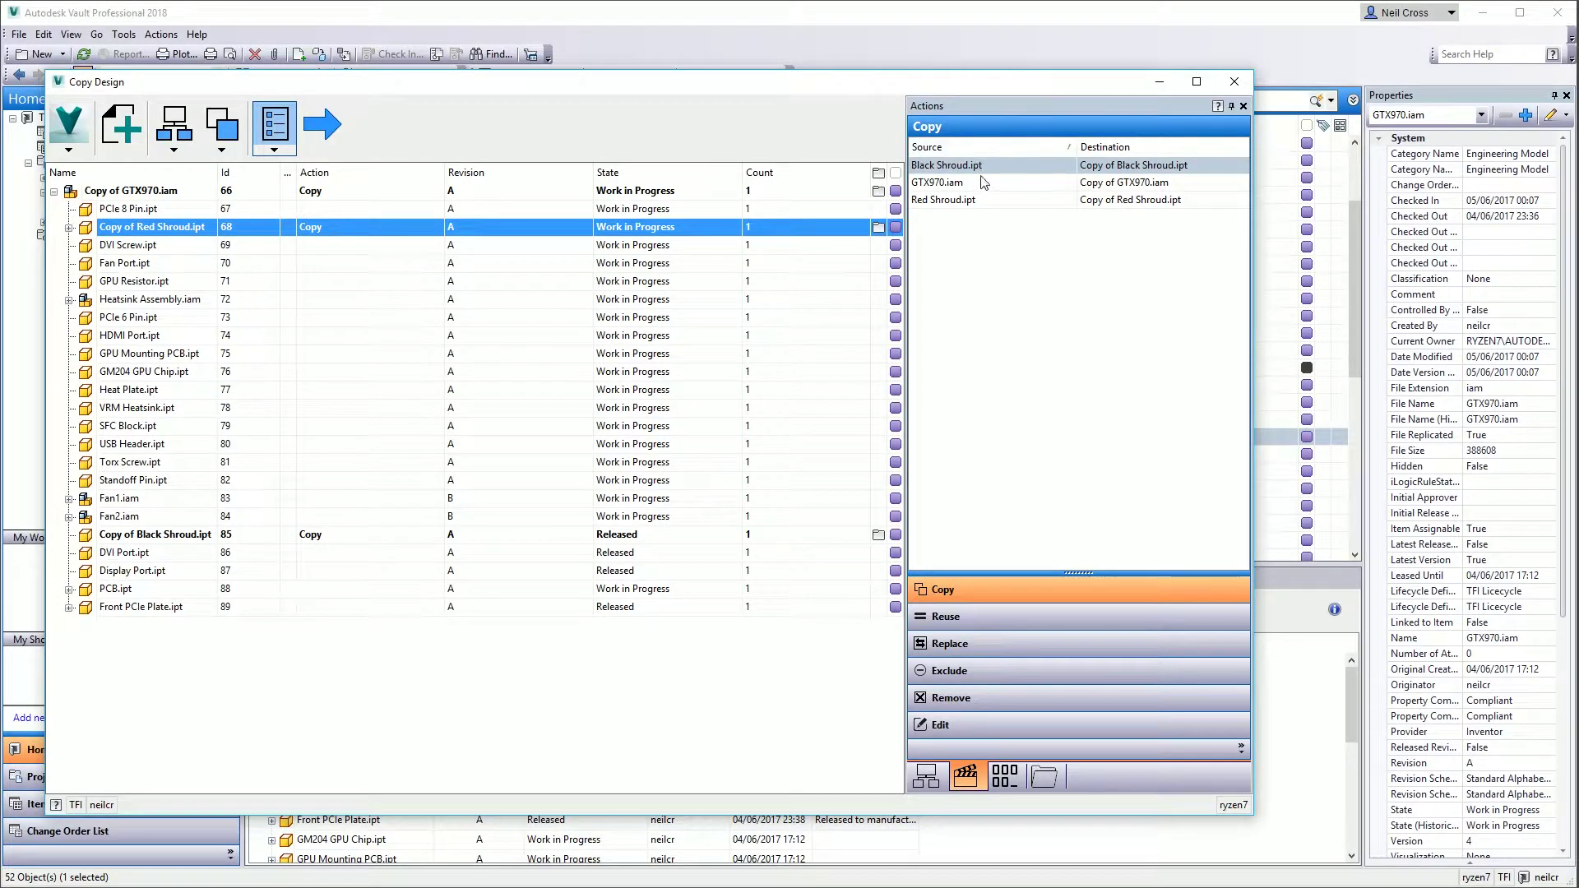
Examine the column options of the copy actions list and reselect the copied top-level assembly.
right_click(1041, 150)
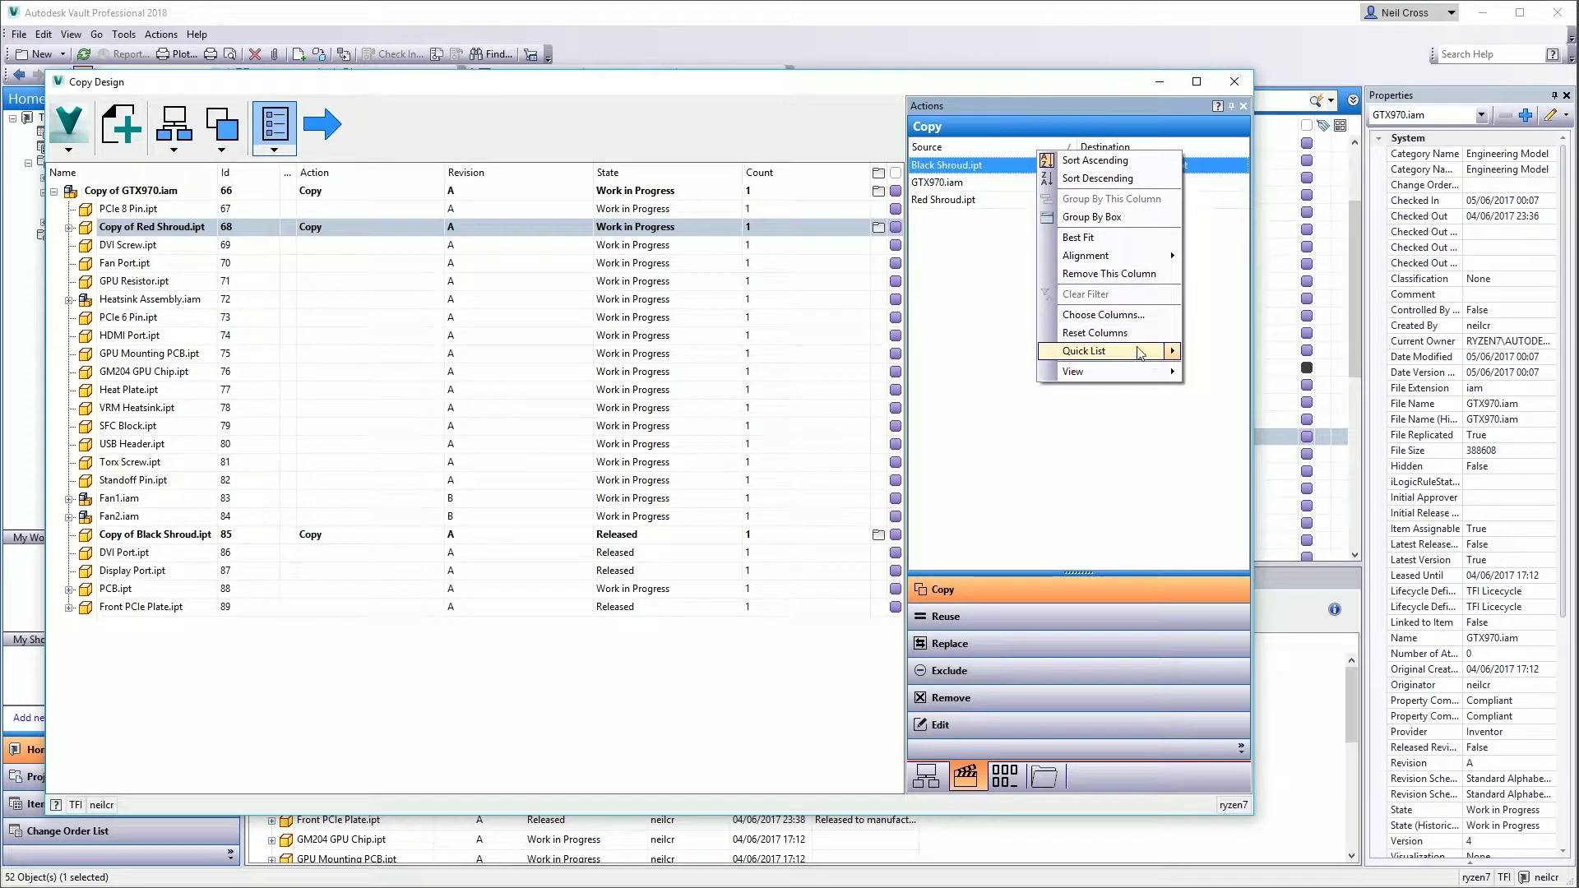
left_click(999, 325)
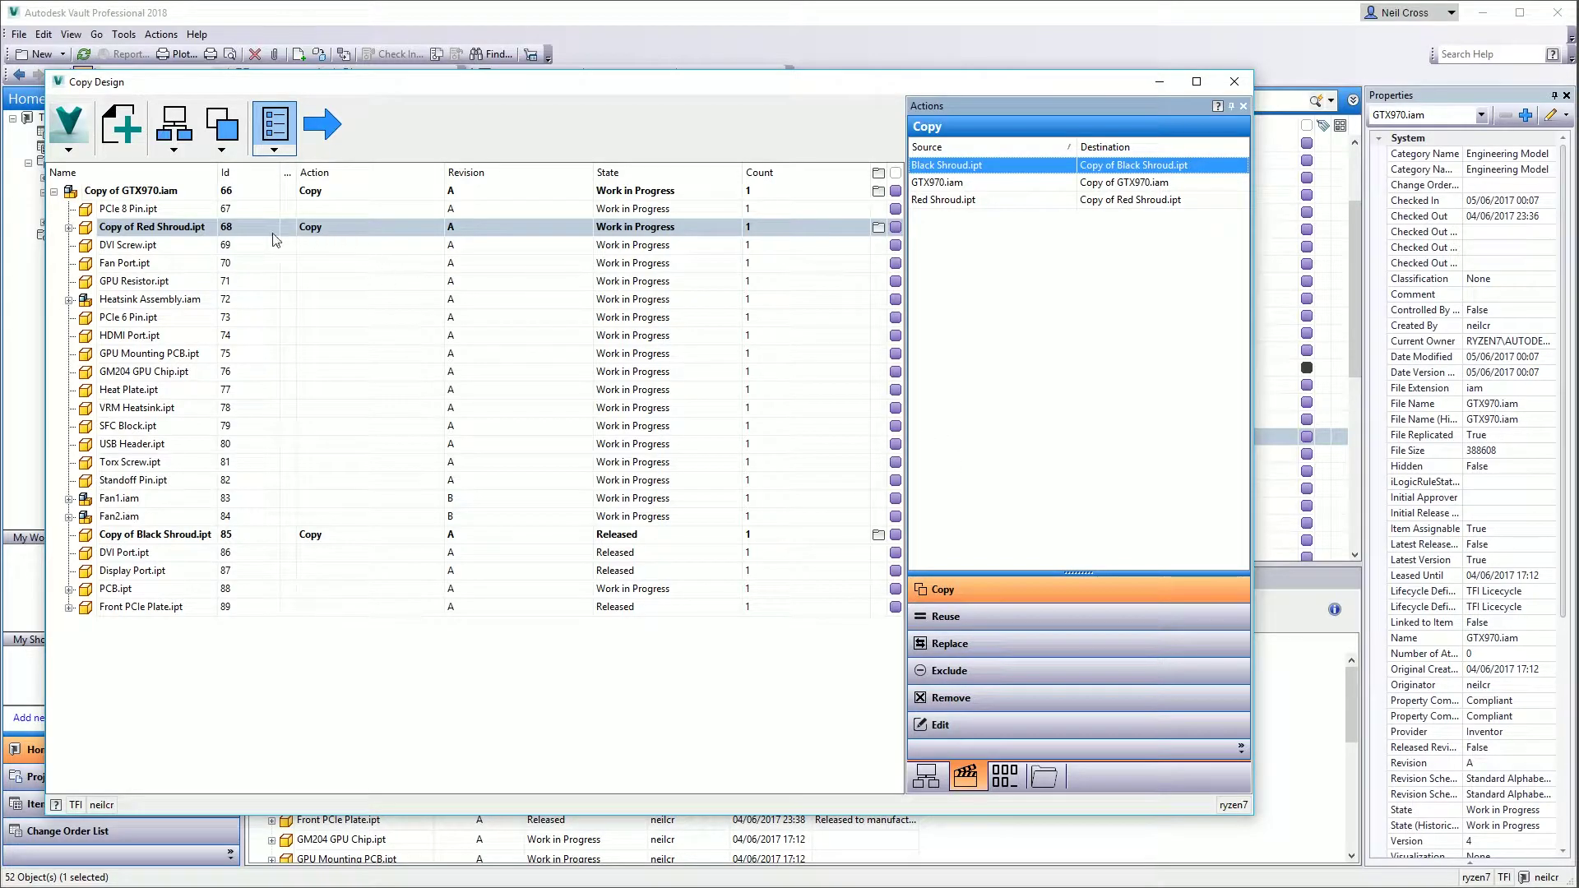
left_click(161, 194)
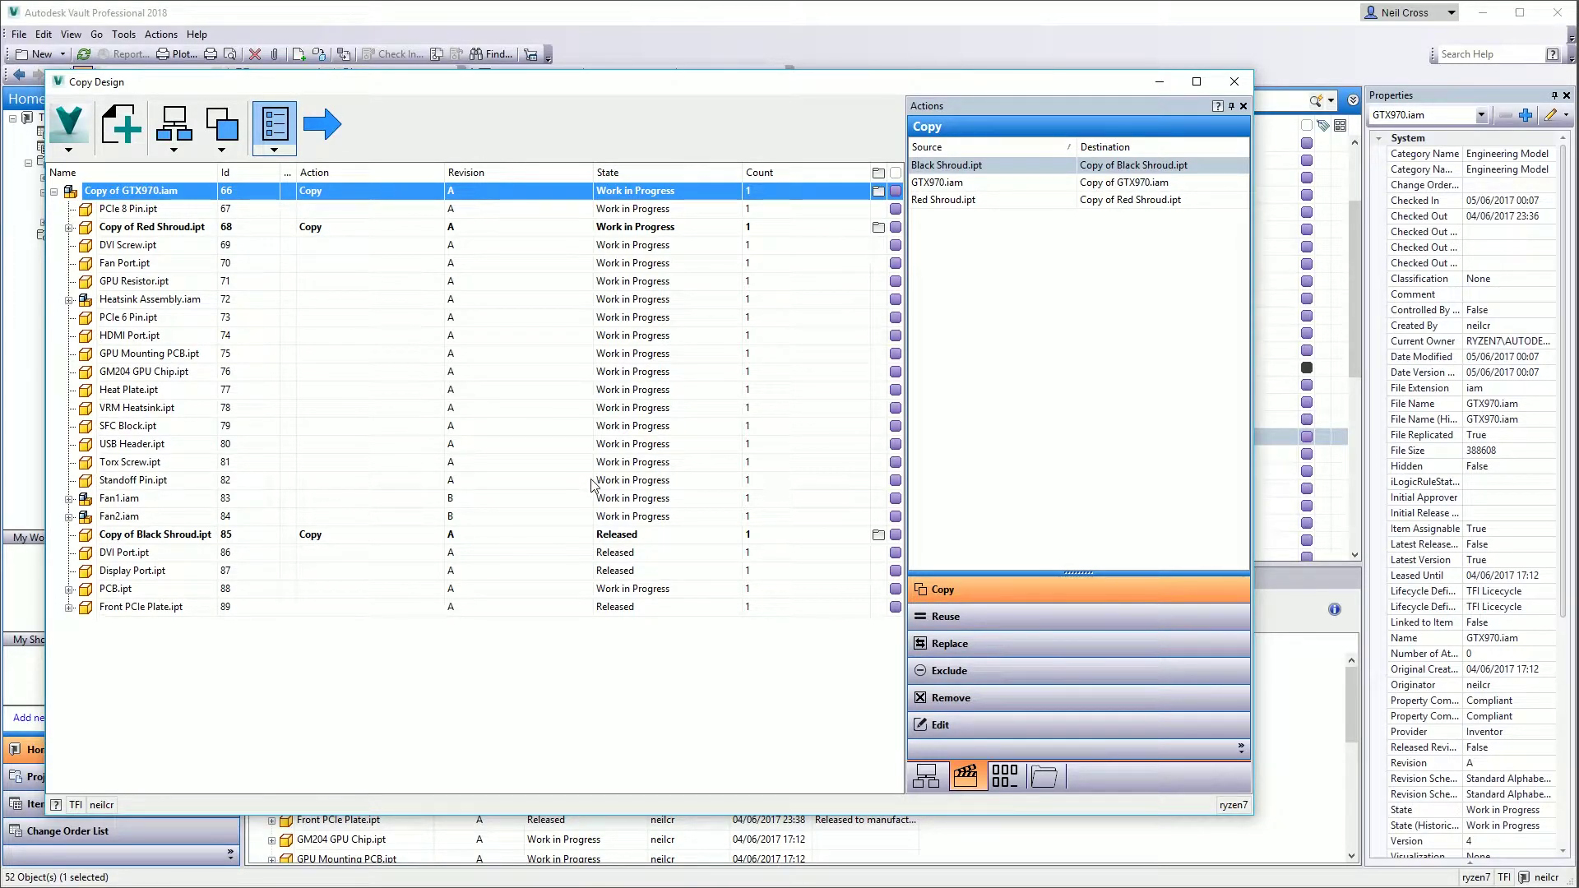
Display the numbering details of the copied files with the full new names readable, and clear the prefix of the GTX970.iam copy.
left_click(1005, 787)
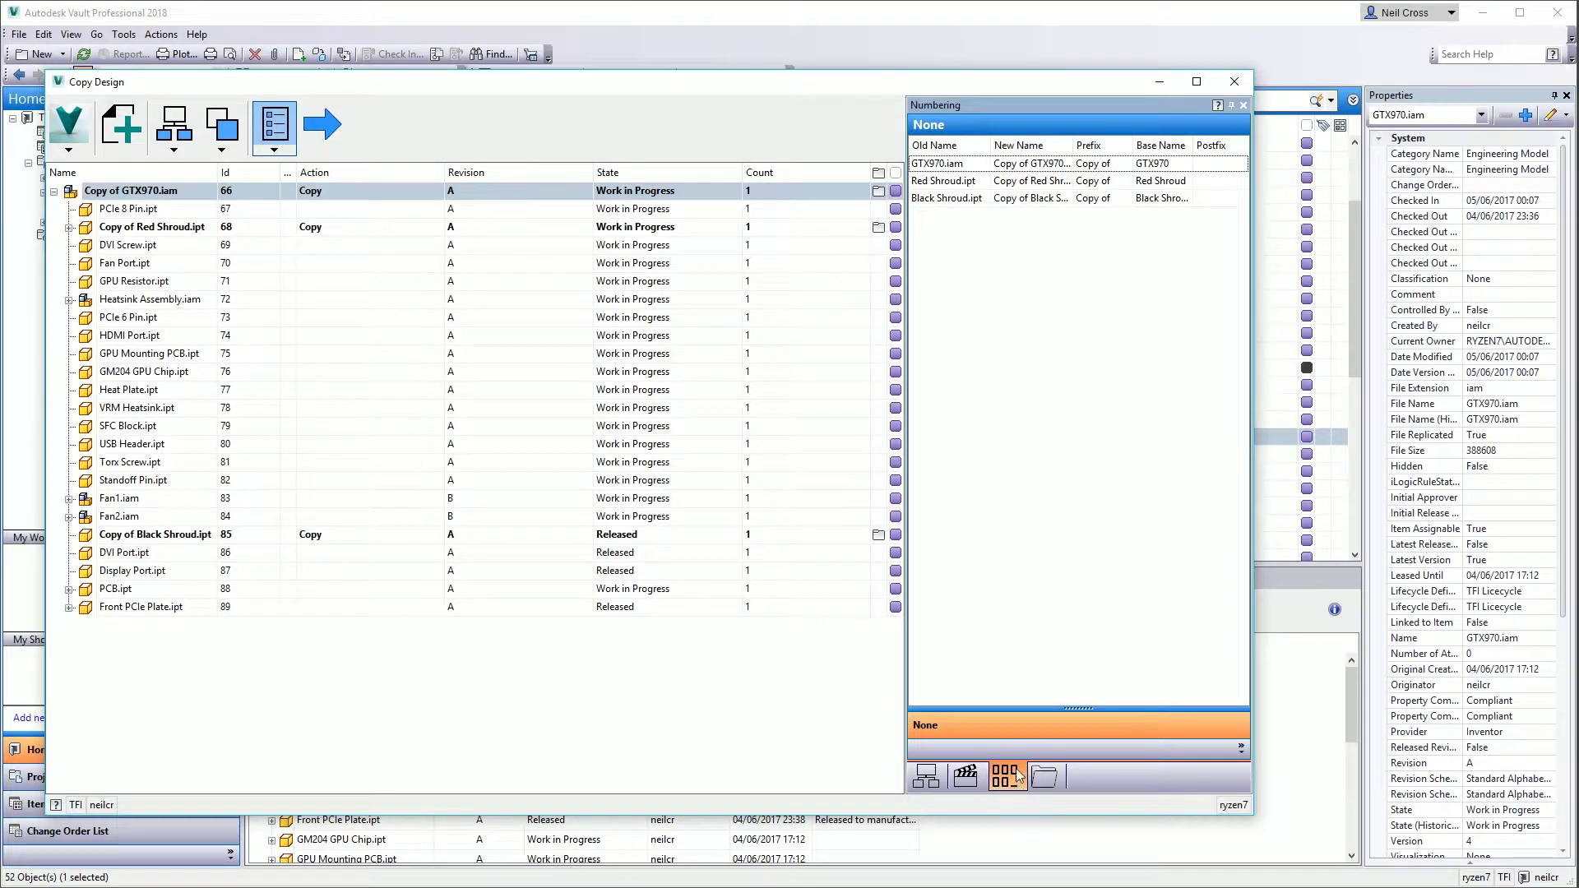
left_click(946, 164)
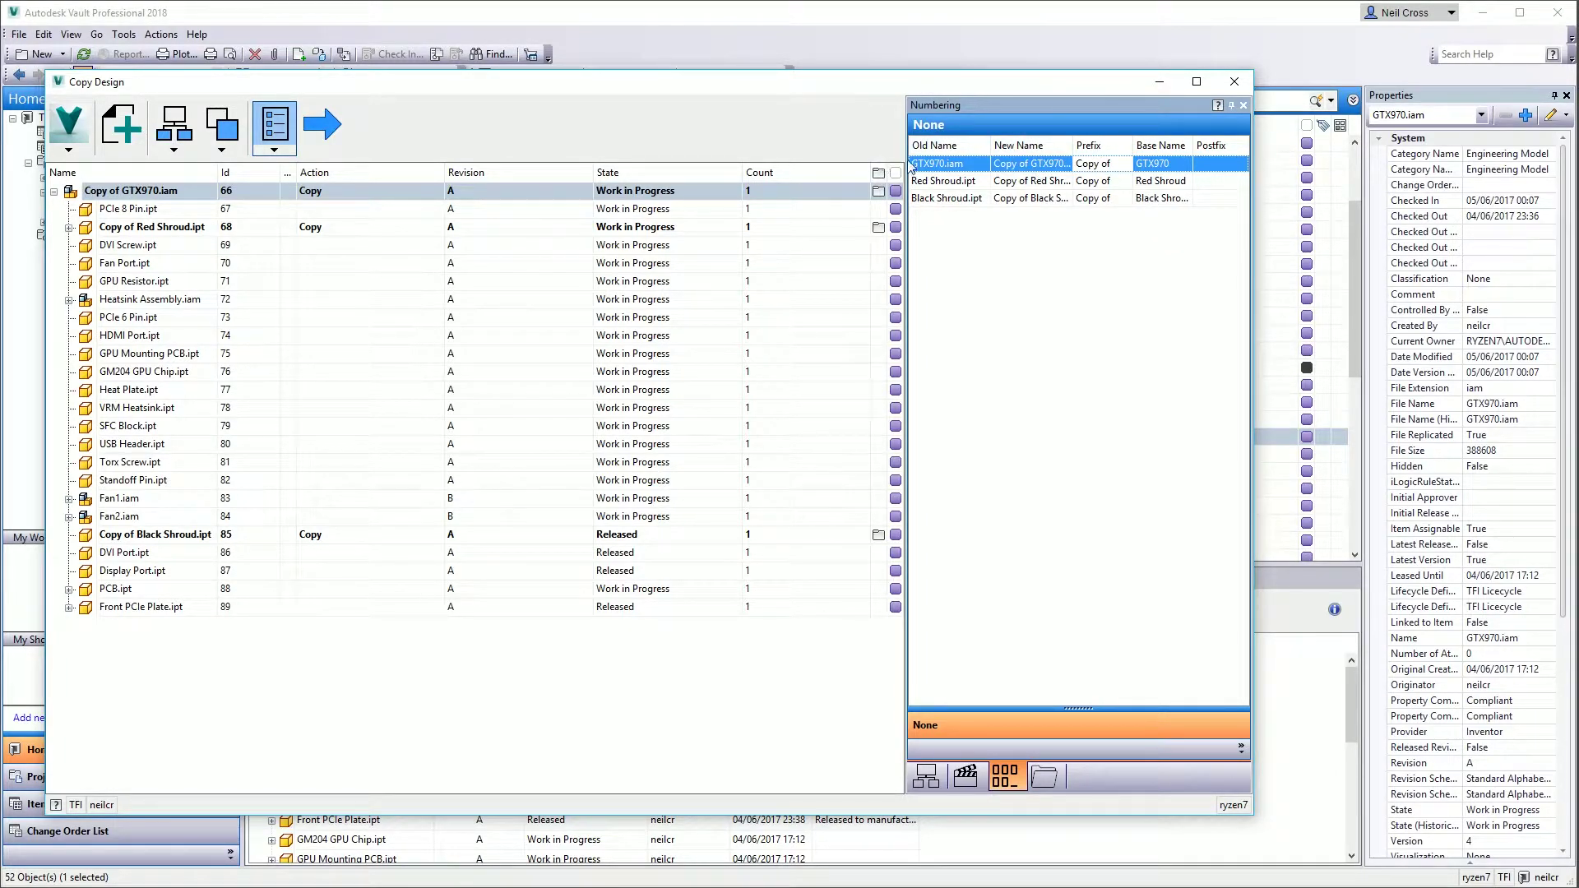
left_click_drag(909, 158, 722, 191)
left_click_drag(851, 147, 819, 147)
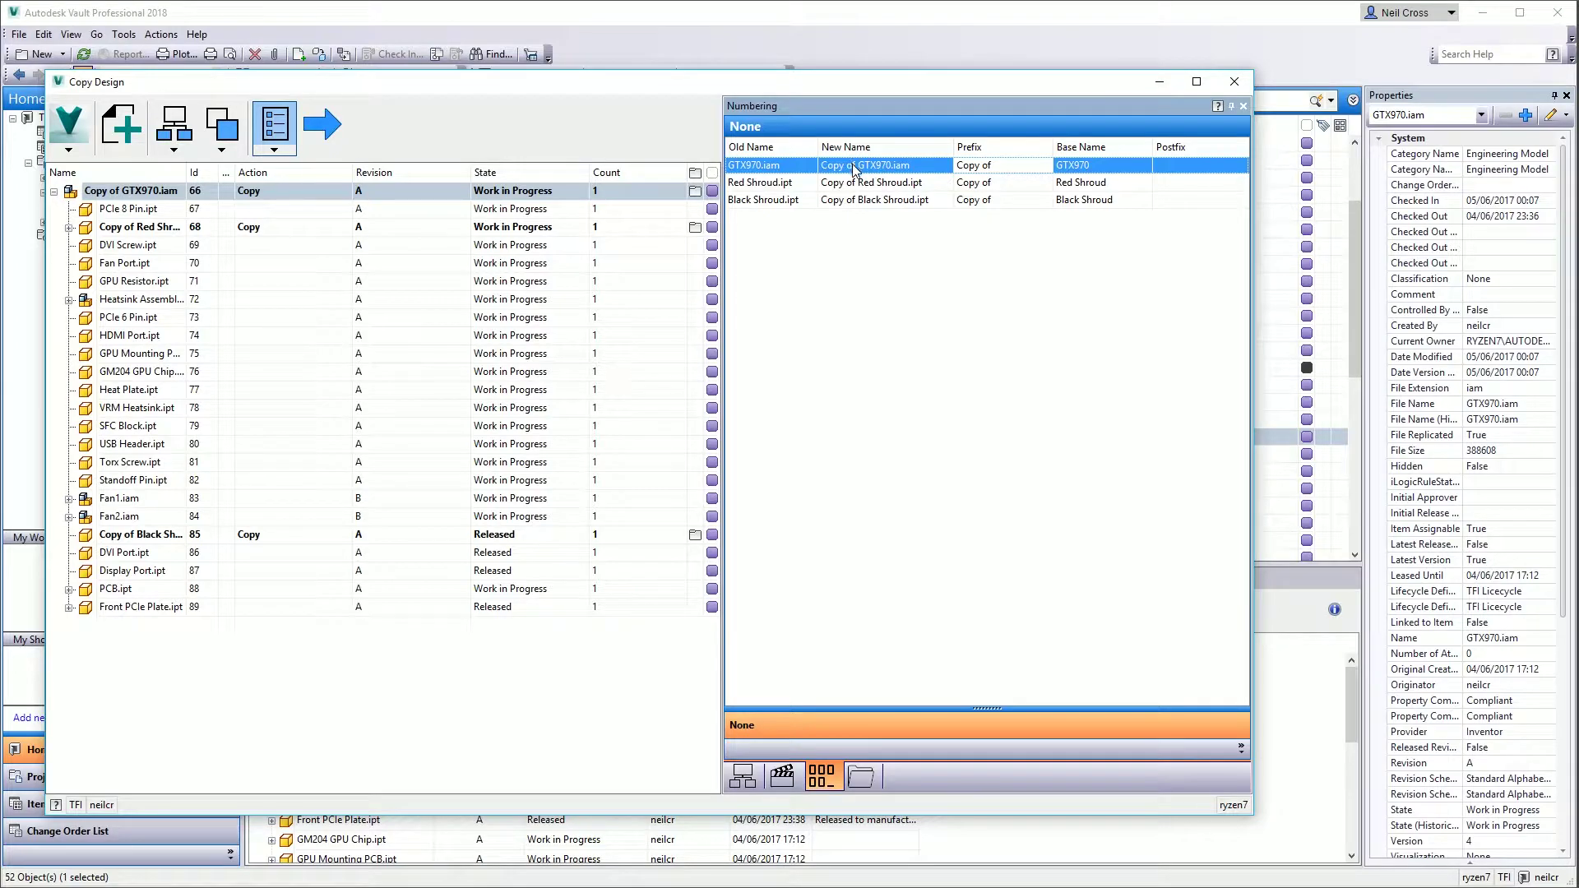
right_click(853, 168)
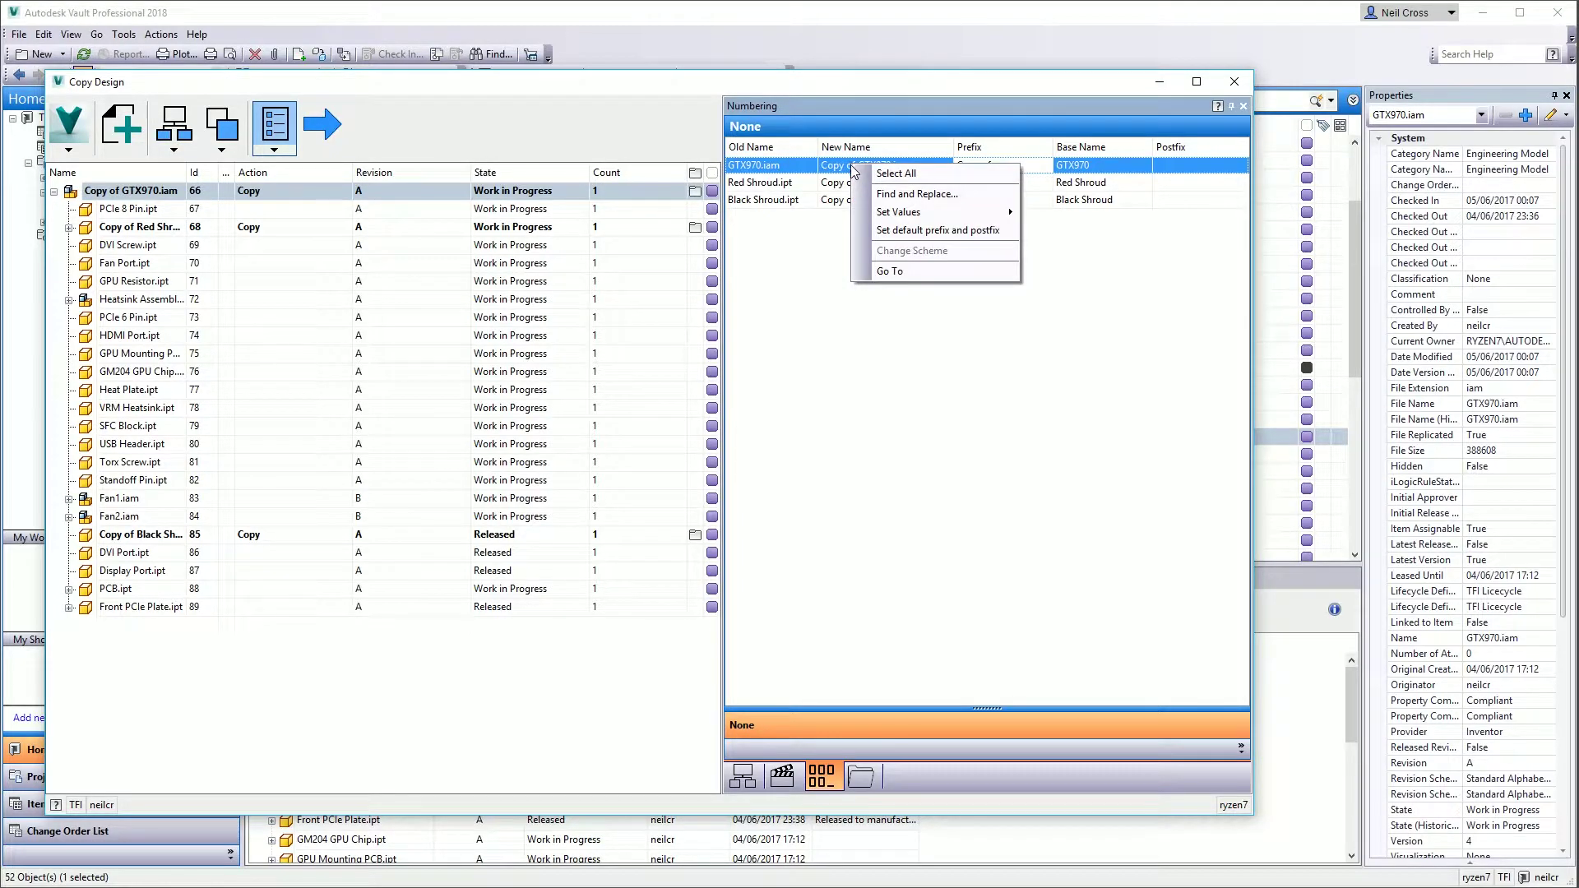
mouse_move(865, 216)
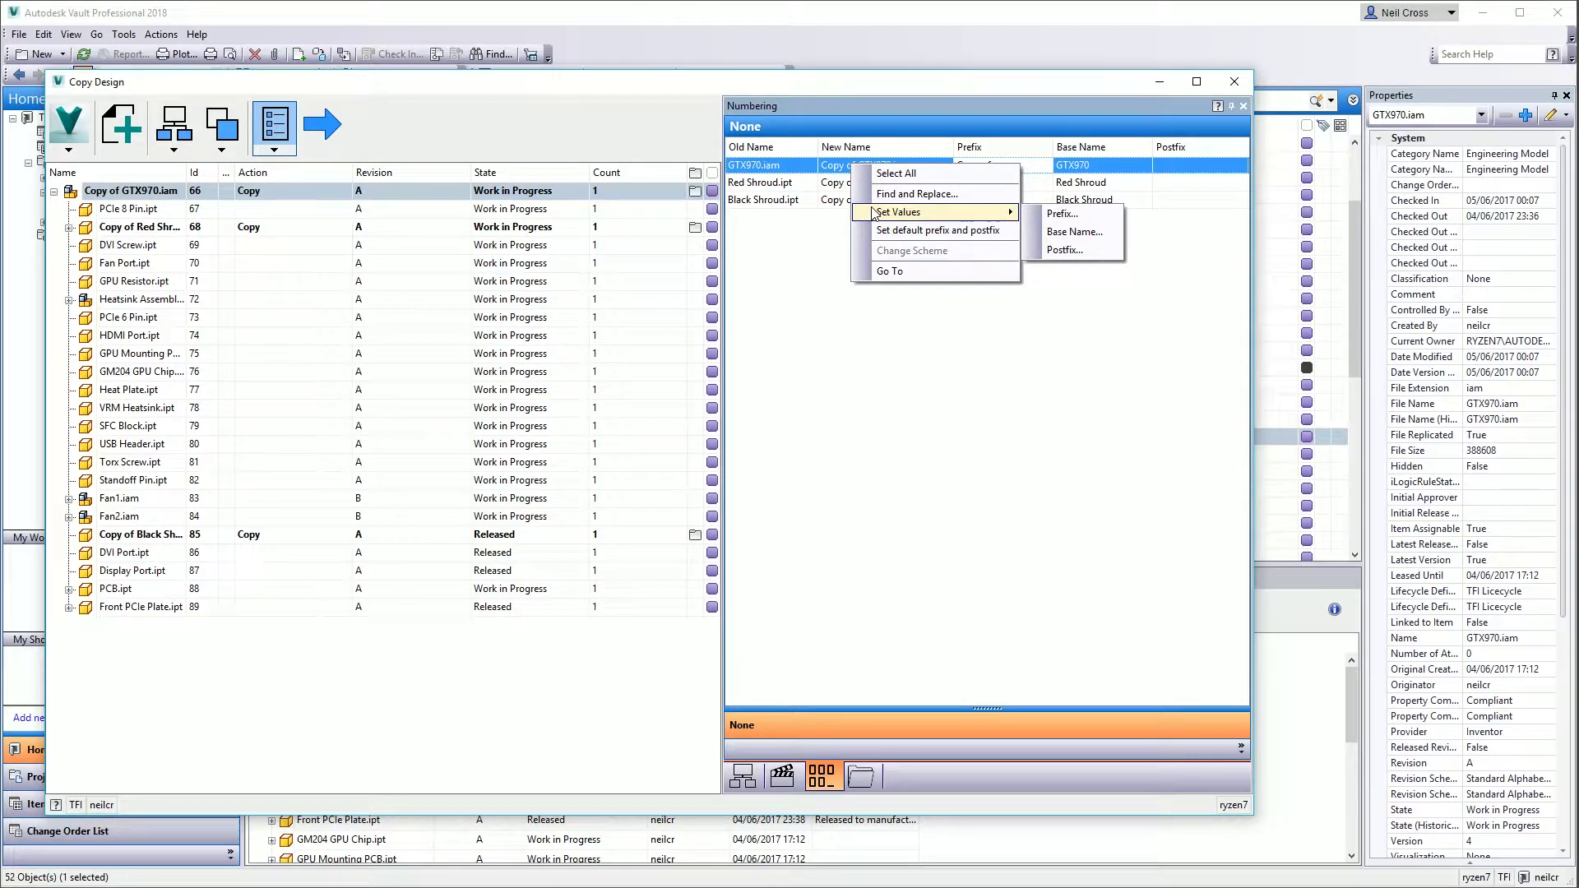
left_click(1062, 214)
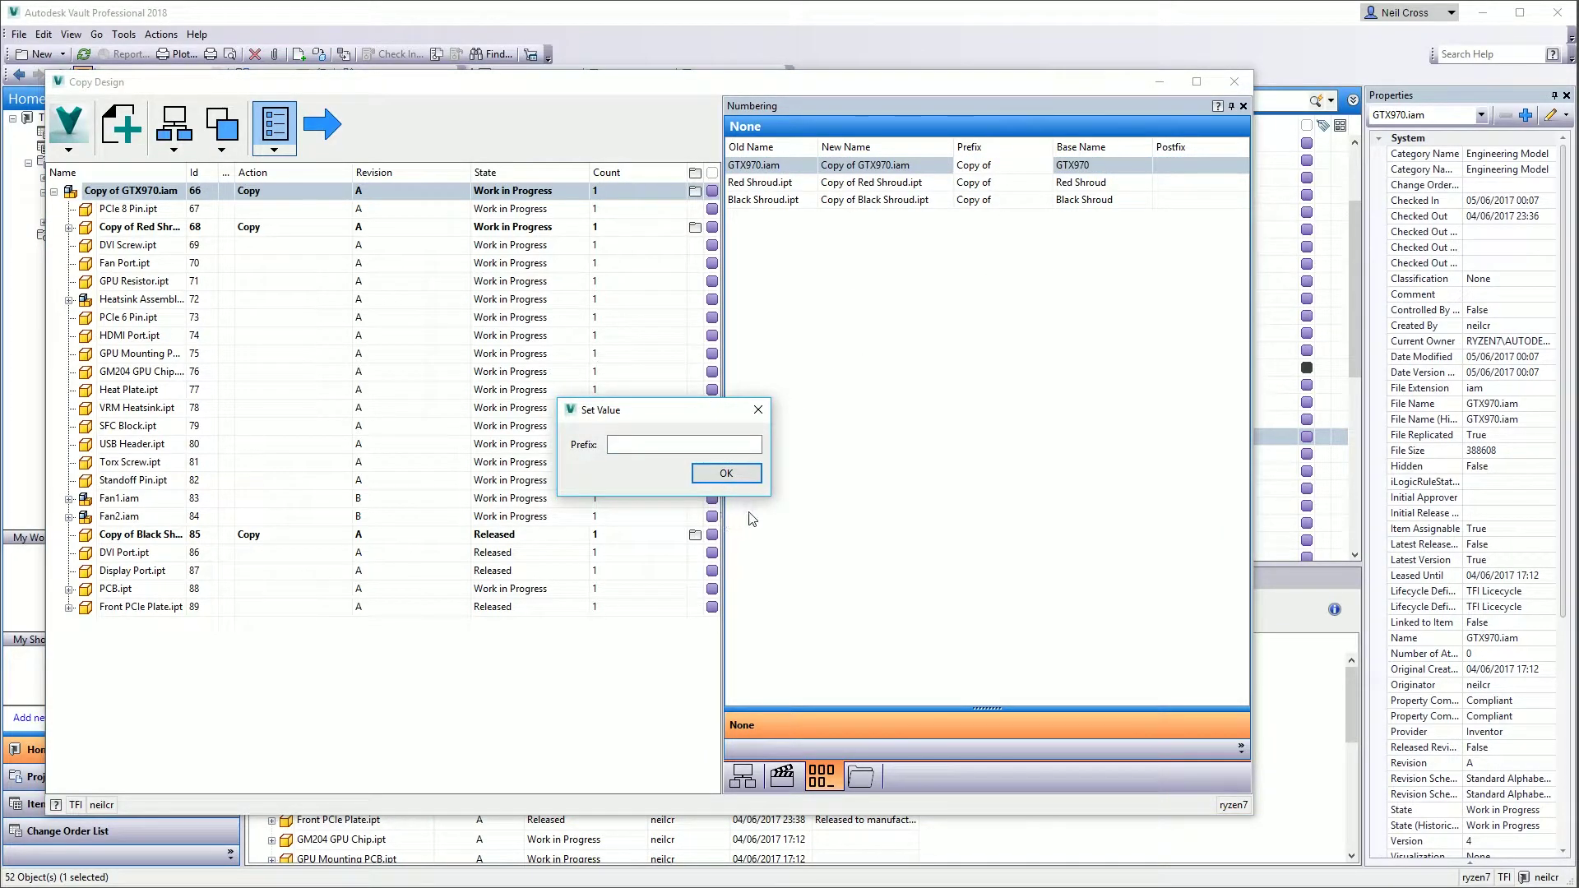
left_click(727, 476)
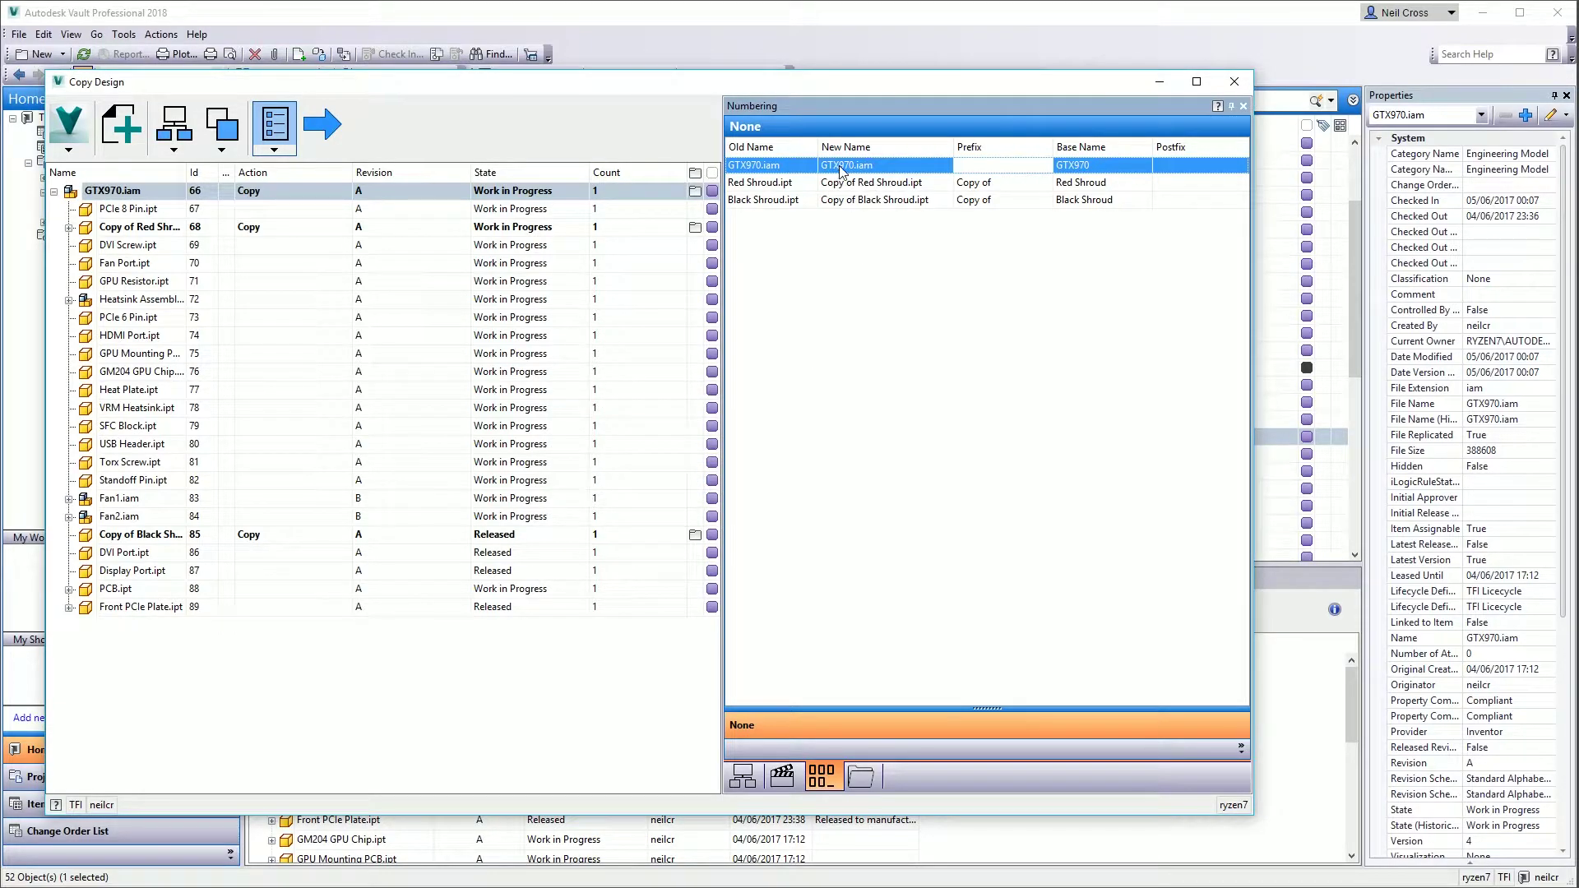
Clear the "Copy of" prefix from the Red Shroud.ipt and Black Shroud.ipt copies.
right_click(895, 189)
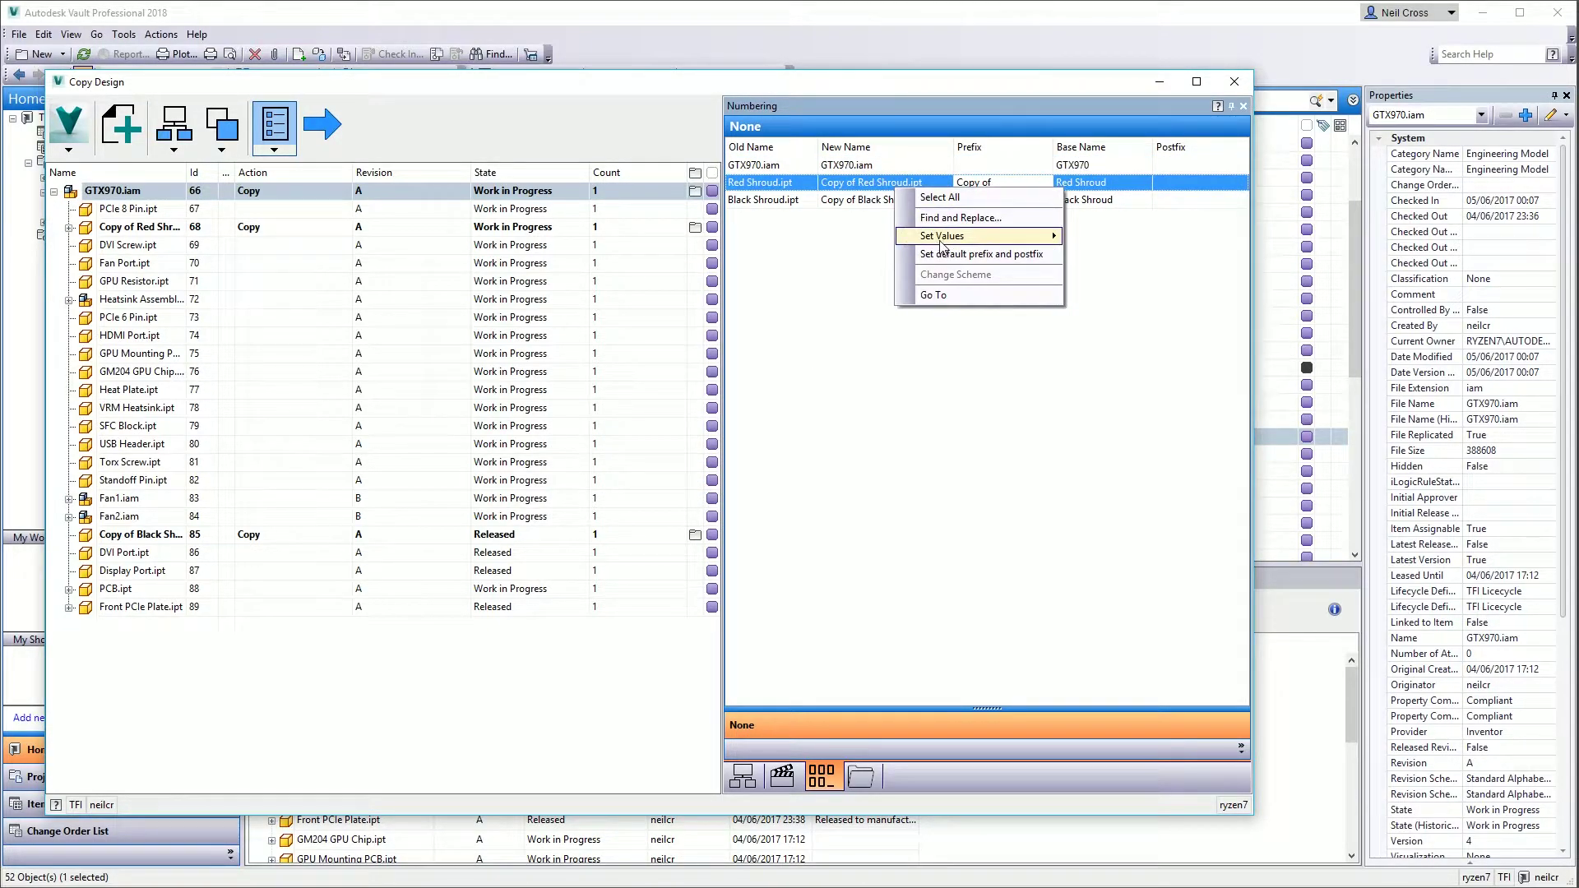
mouse_move(943, 244)
left_click(1104, 237)
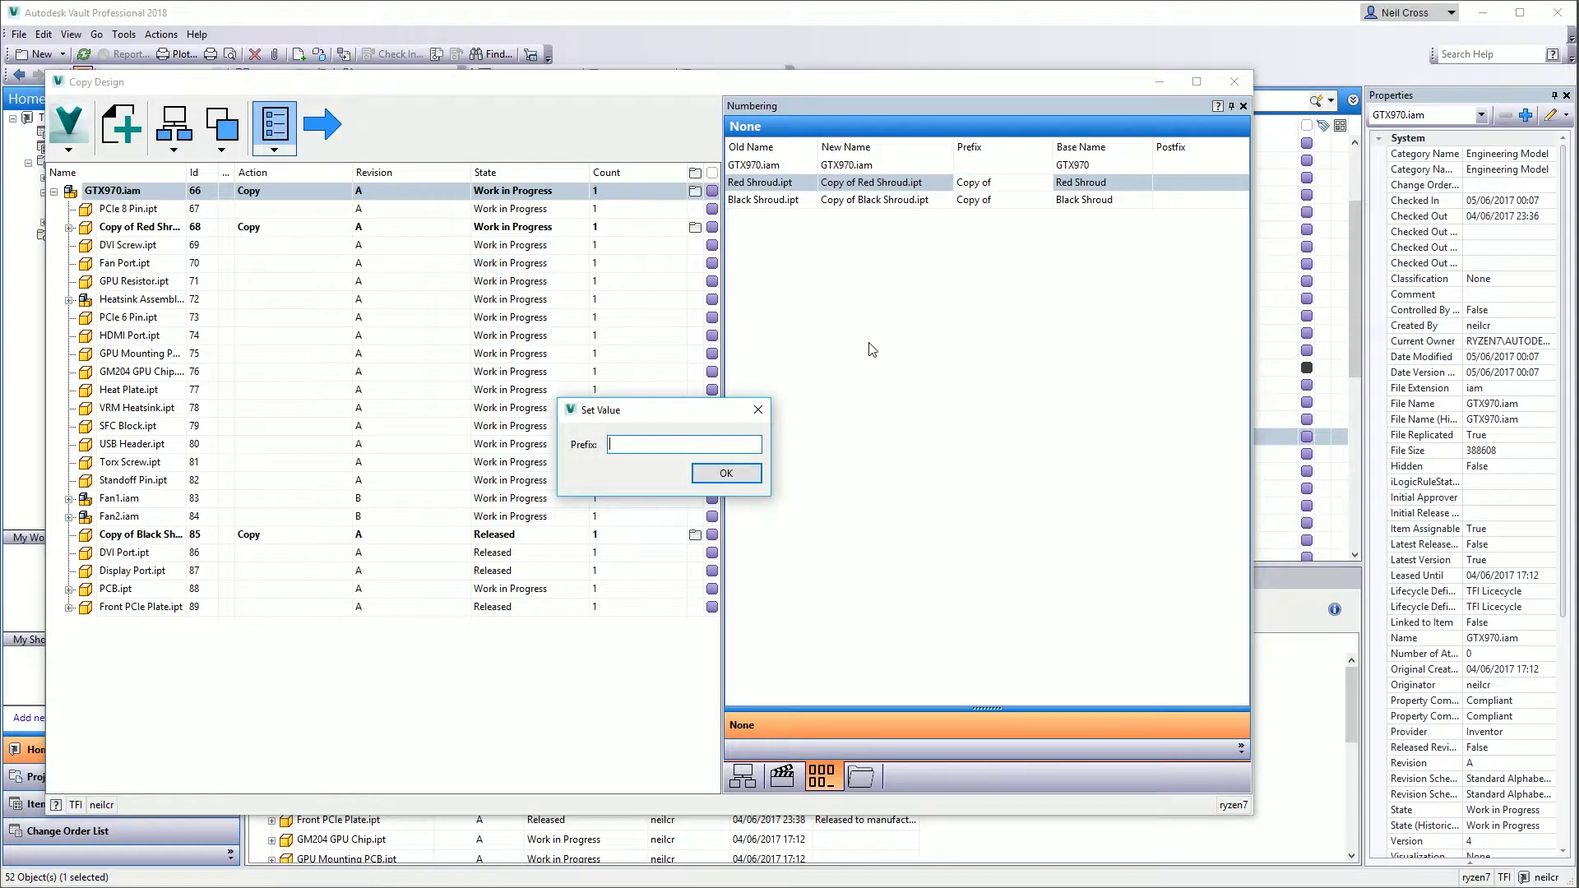
left_click(734, 473)
double_click(991, 200)
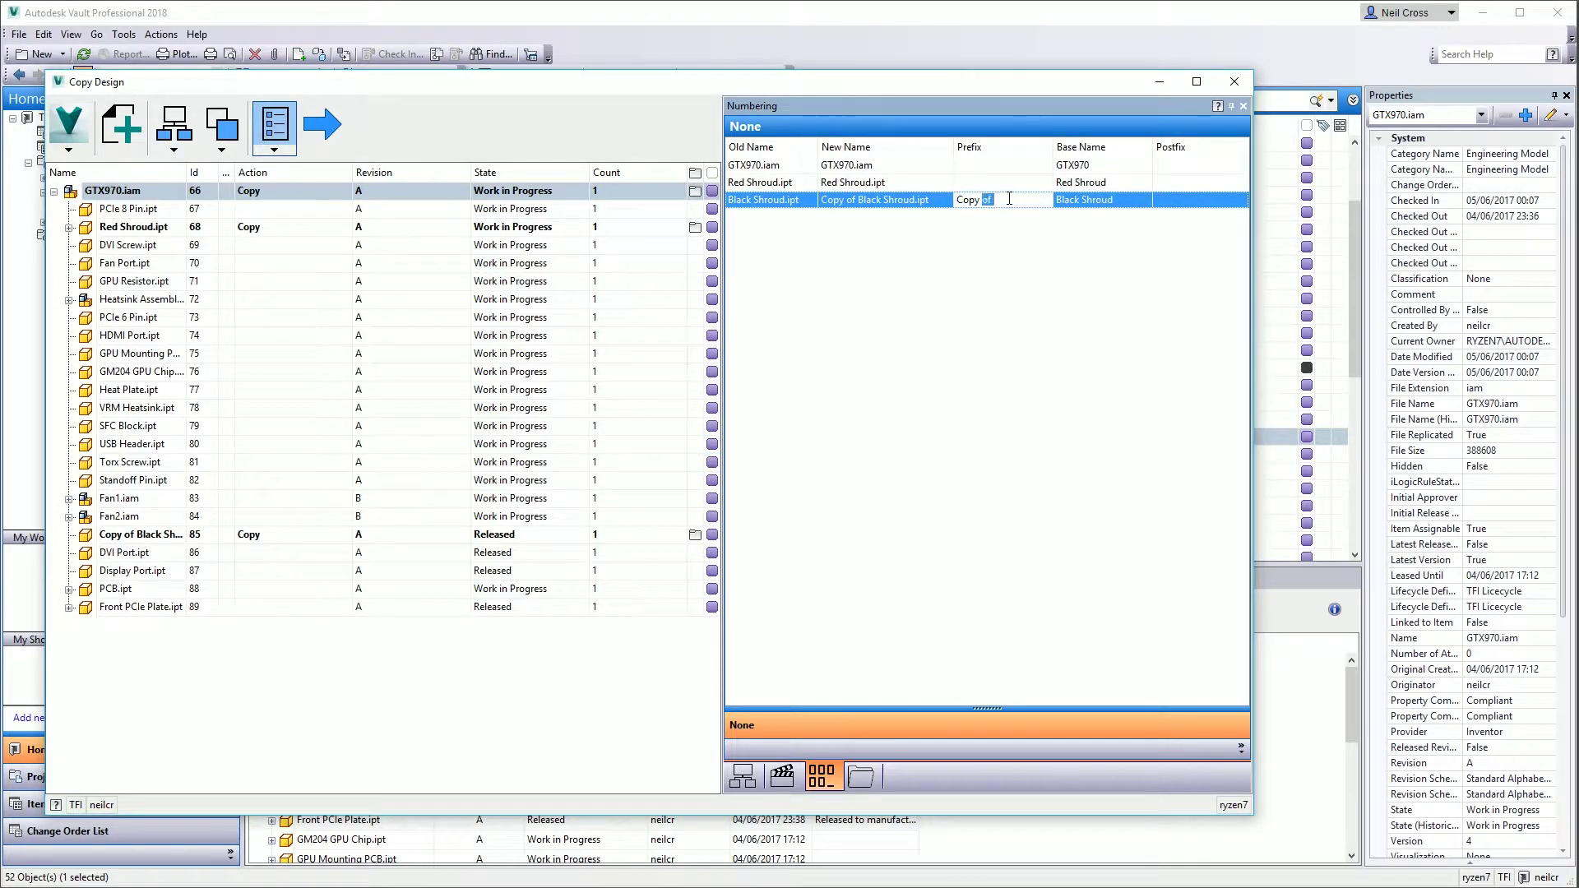
key("BackSpace")
left_click(936, 182)
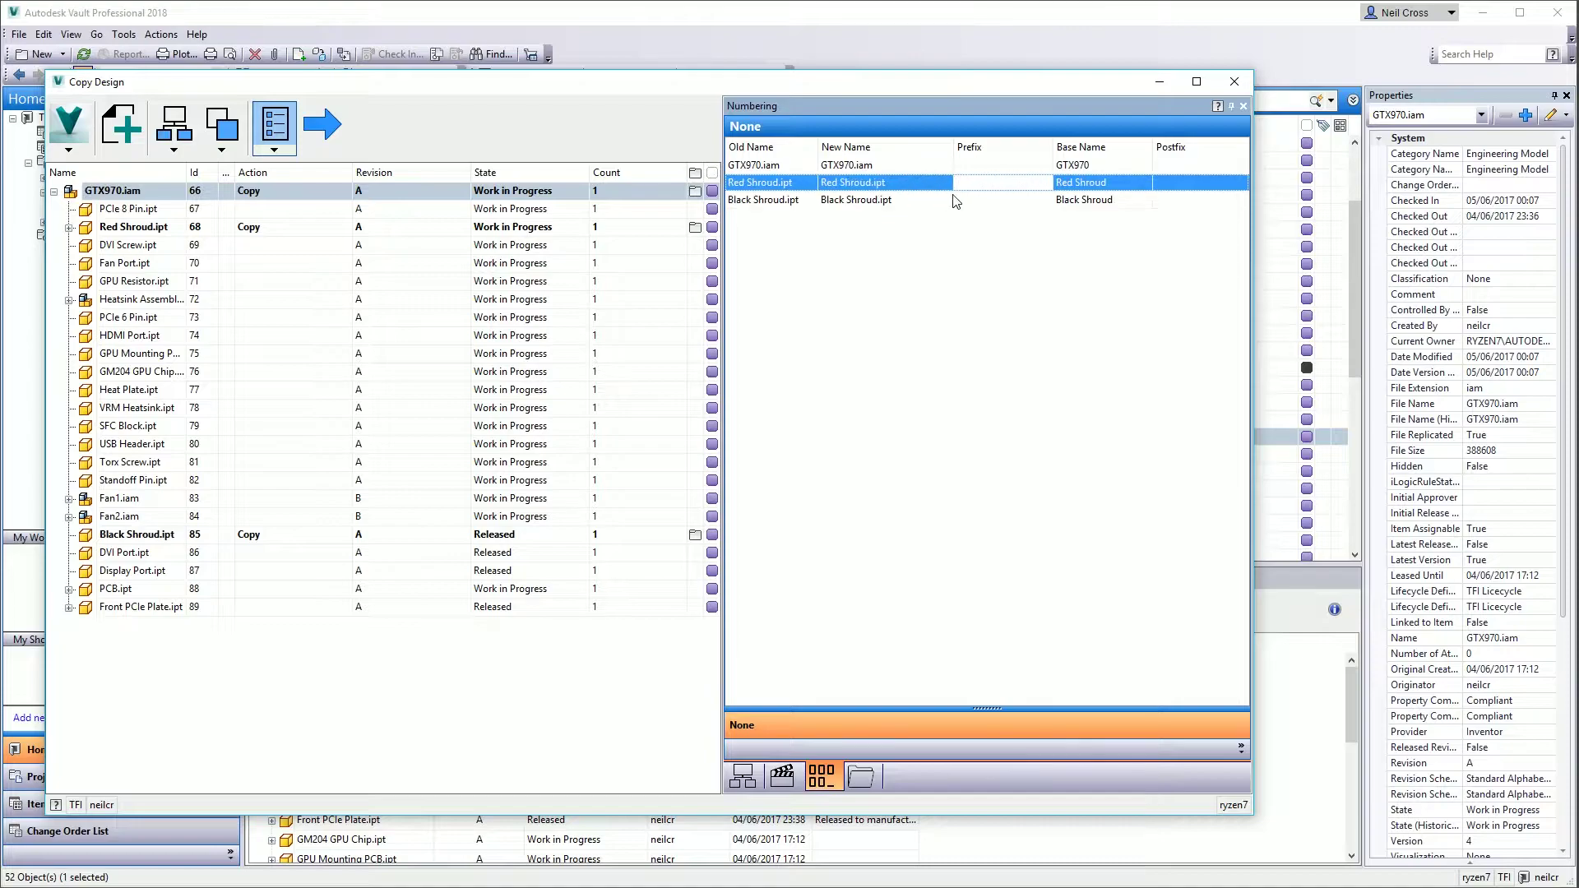
Set the base name of the GTX970.iam copy to GTX1070.
double_click(1099, 165)
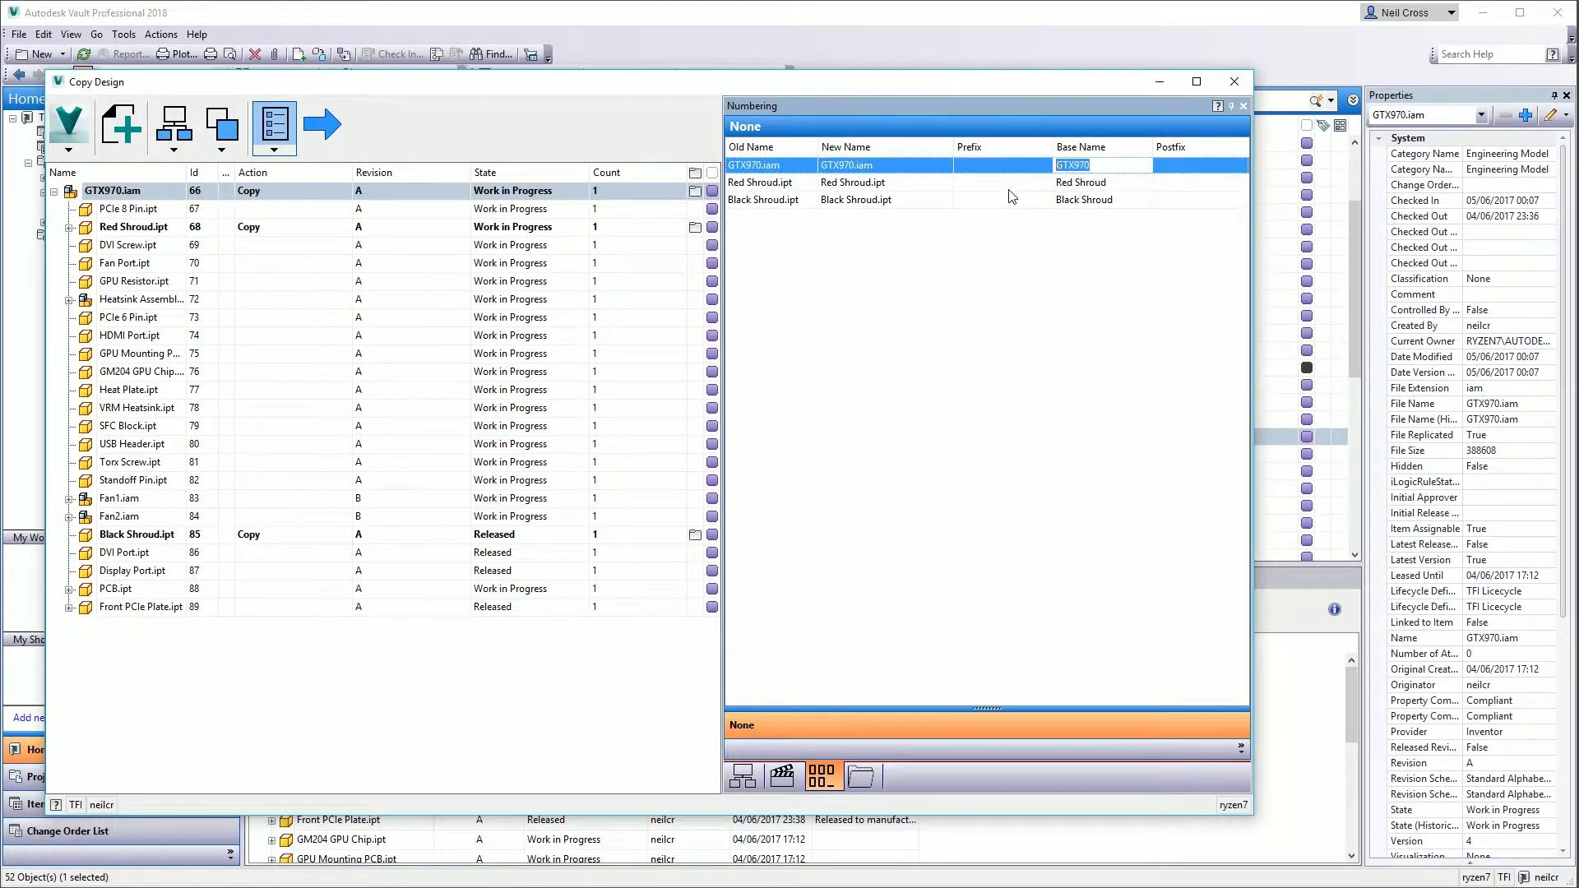
type("GTX")
key("Return")
Set the base names of the red and black shroud copies to Blue Shroud and Grey Shroud.
double_click(1069, 183)
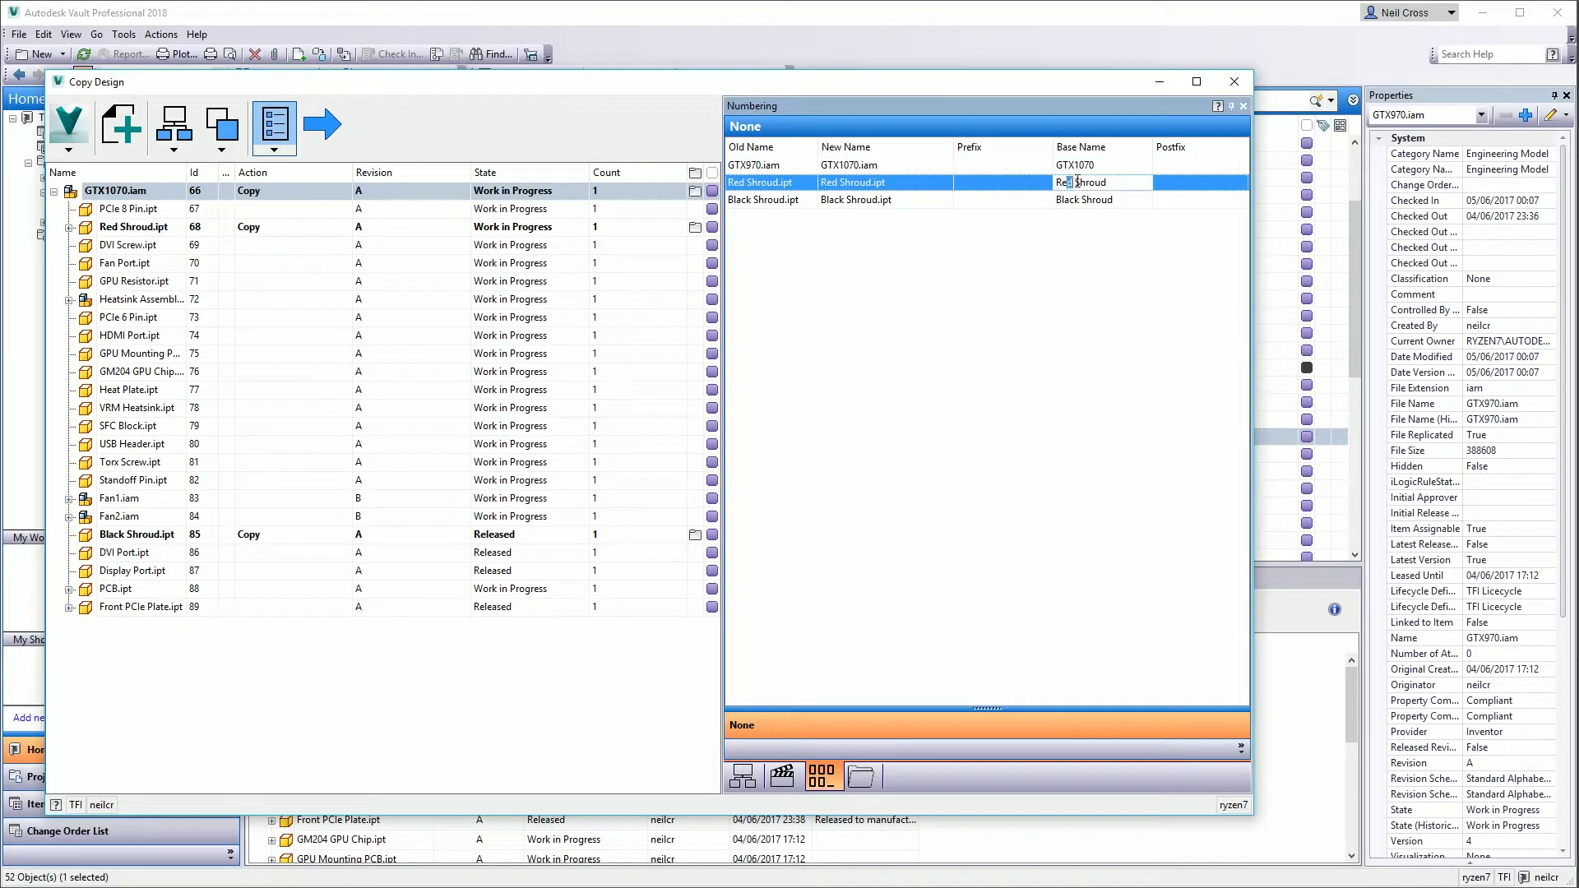
type("ue")
key("Return")
double_click(1069, 202)
type("Grey")
key("Return")
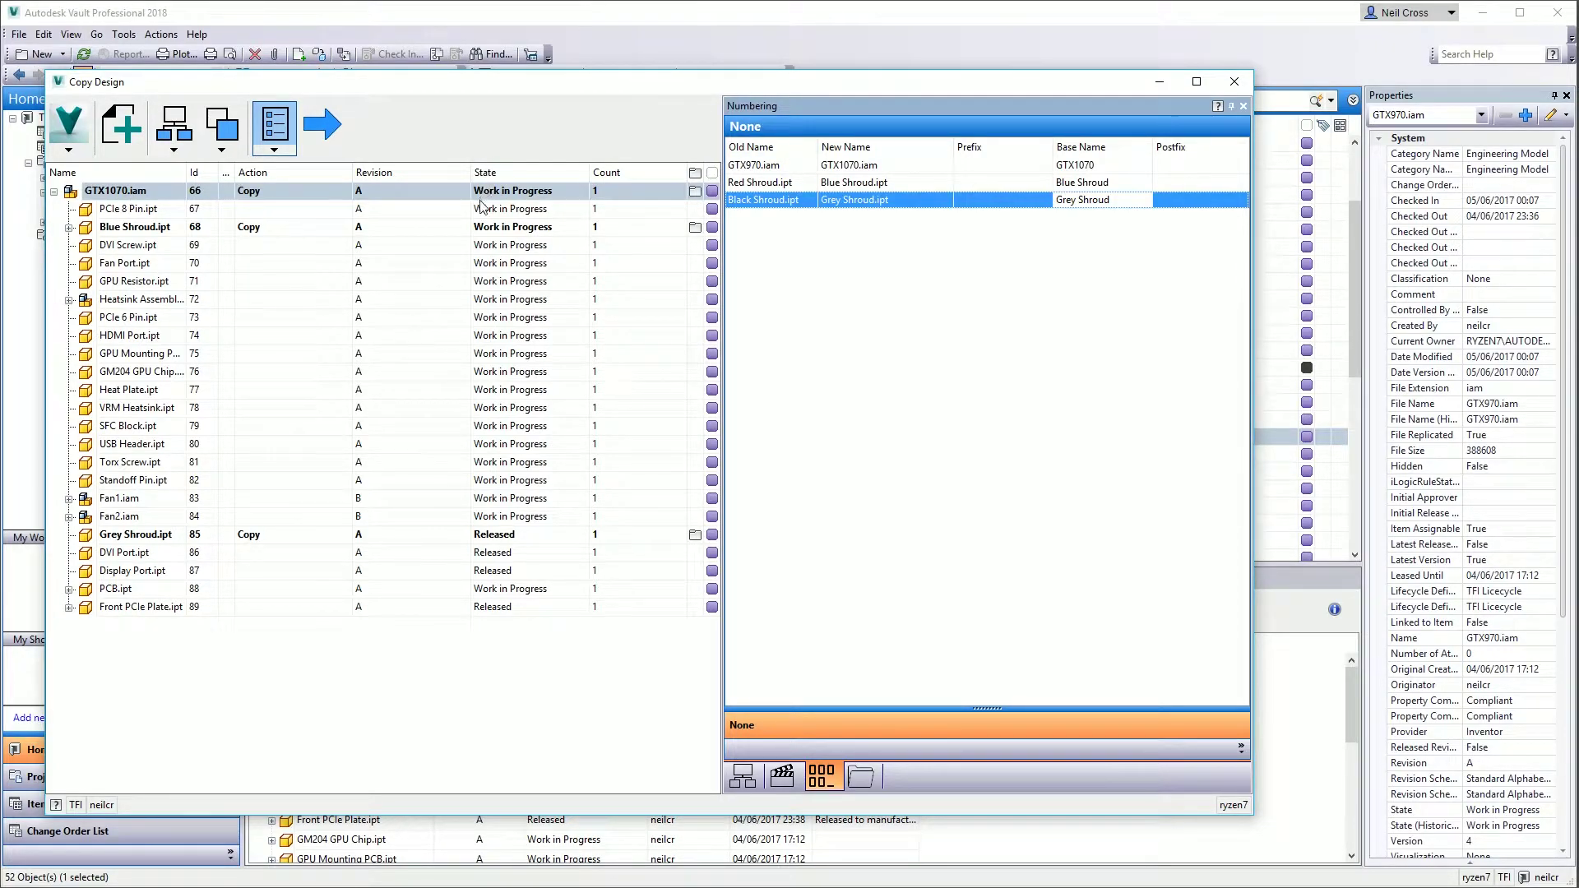
Execute the design copy, close Copy Design and open the GTX1070 folder.
left_click(321, 124)
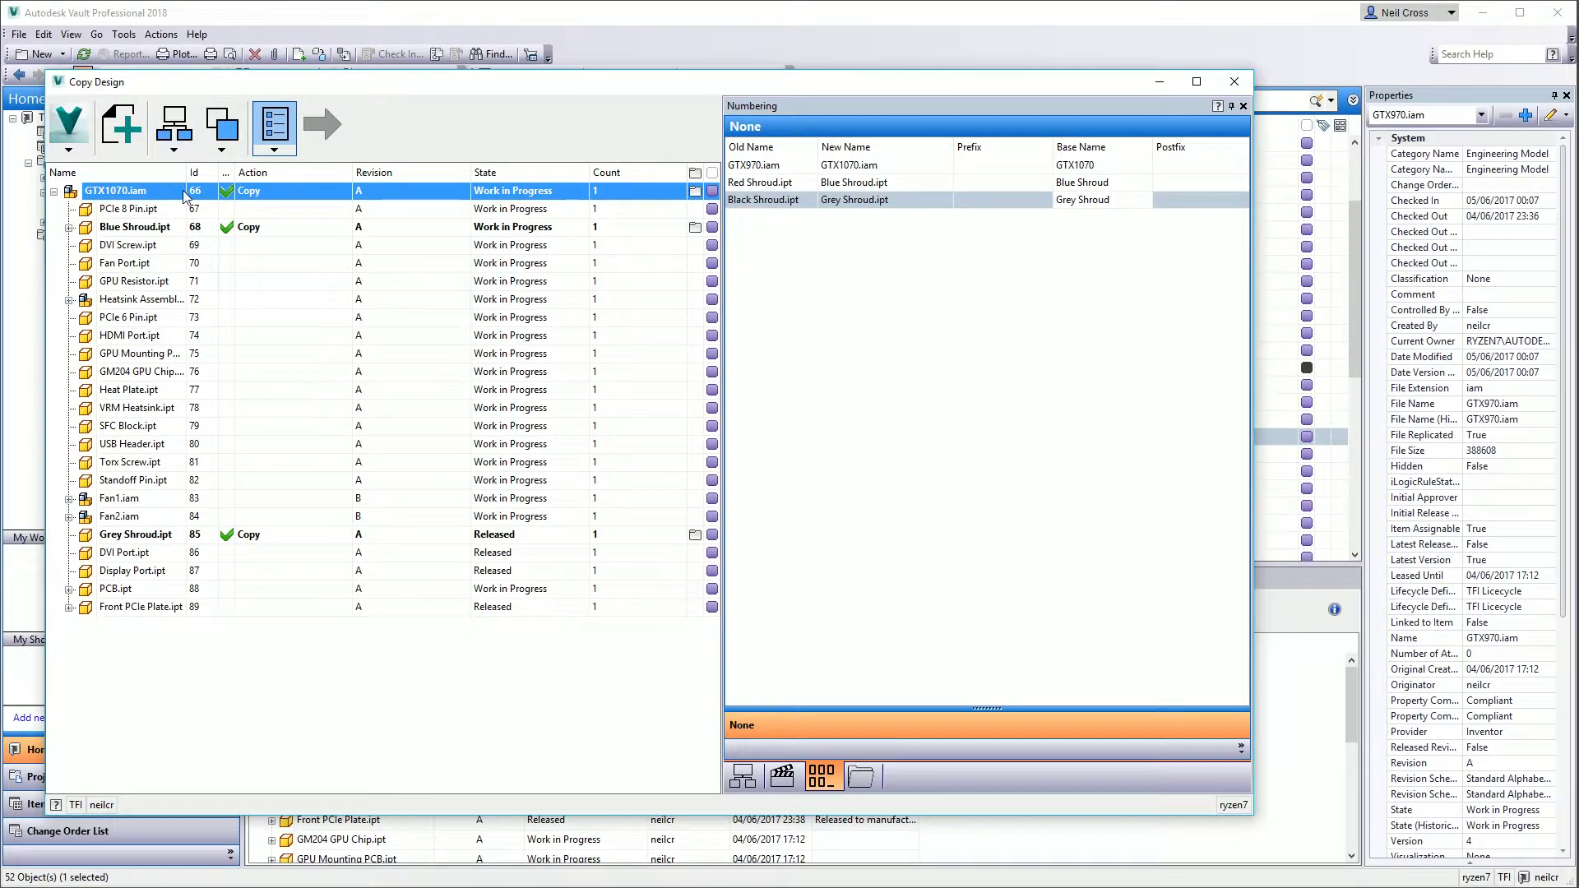
left_click(1233, 81)
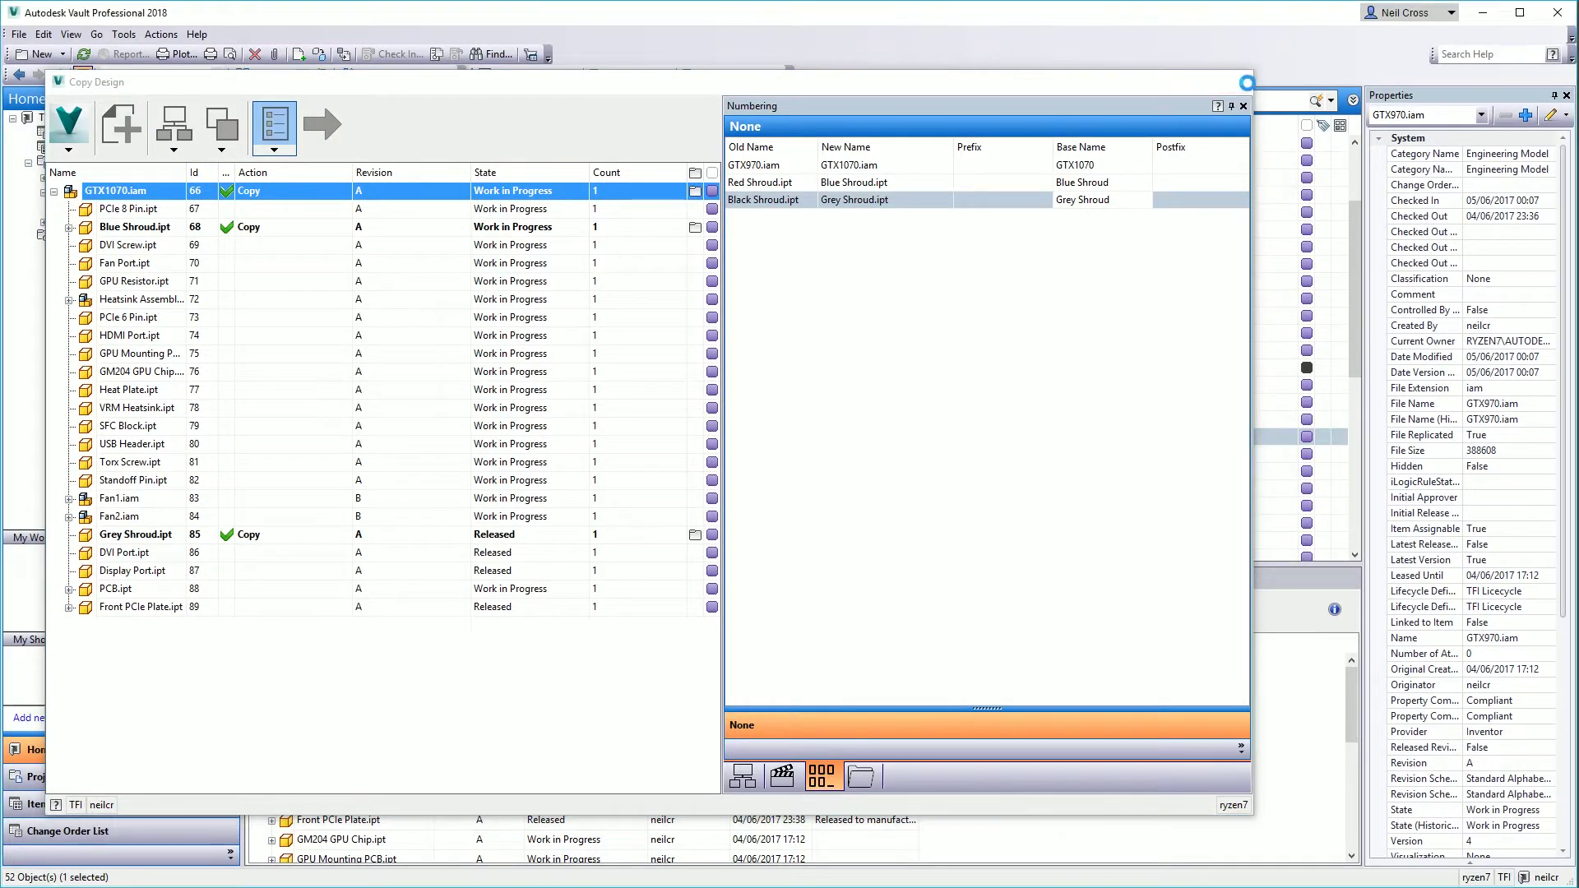
left_click(105, 207)
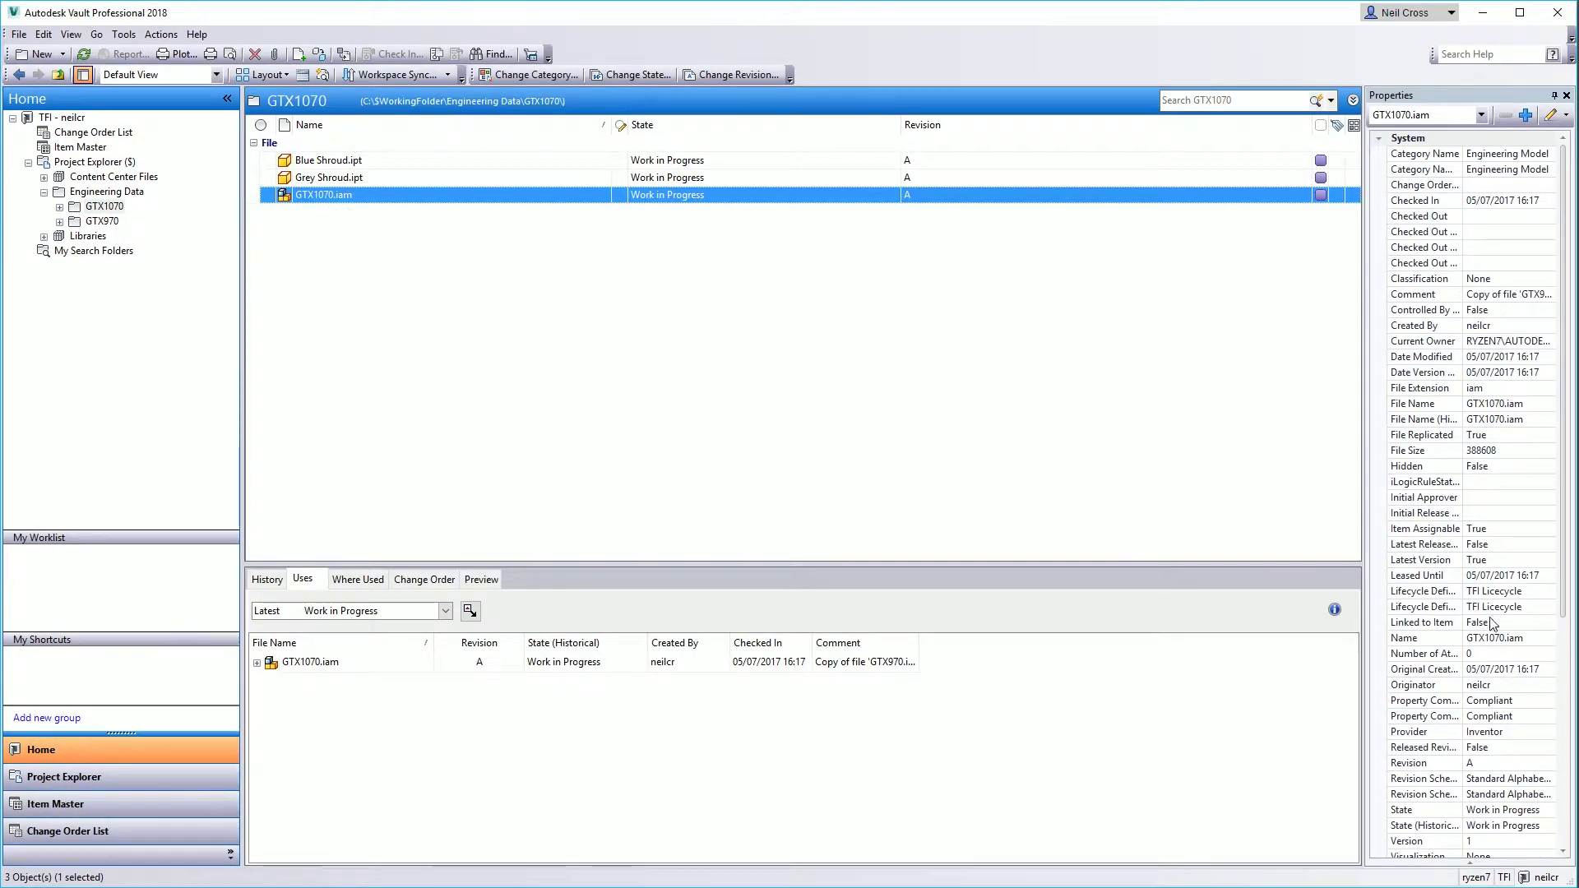
Check the part number in the user-defined properties of GTX1070.iam.
scroll(1566, 539, "down", 1)
scroll(1464, 493, "down", 6)
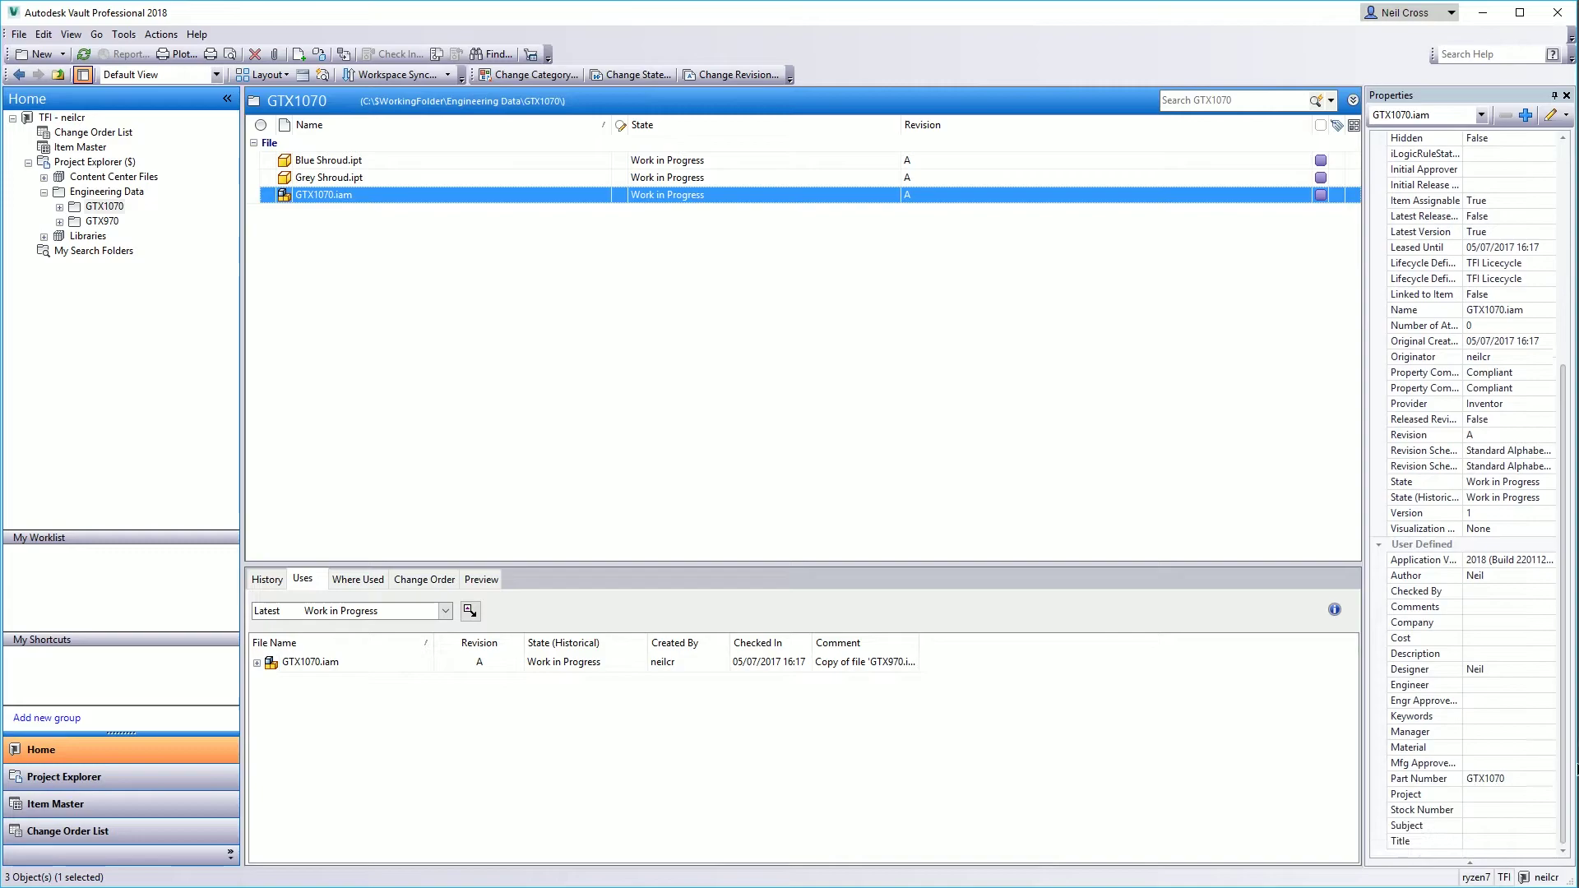
left_click(1490, 779)
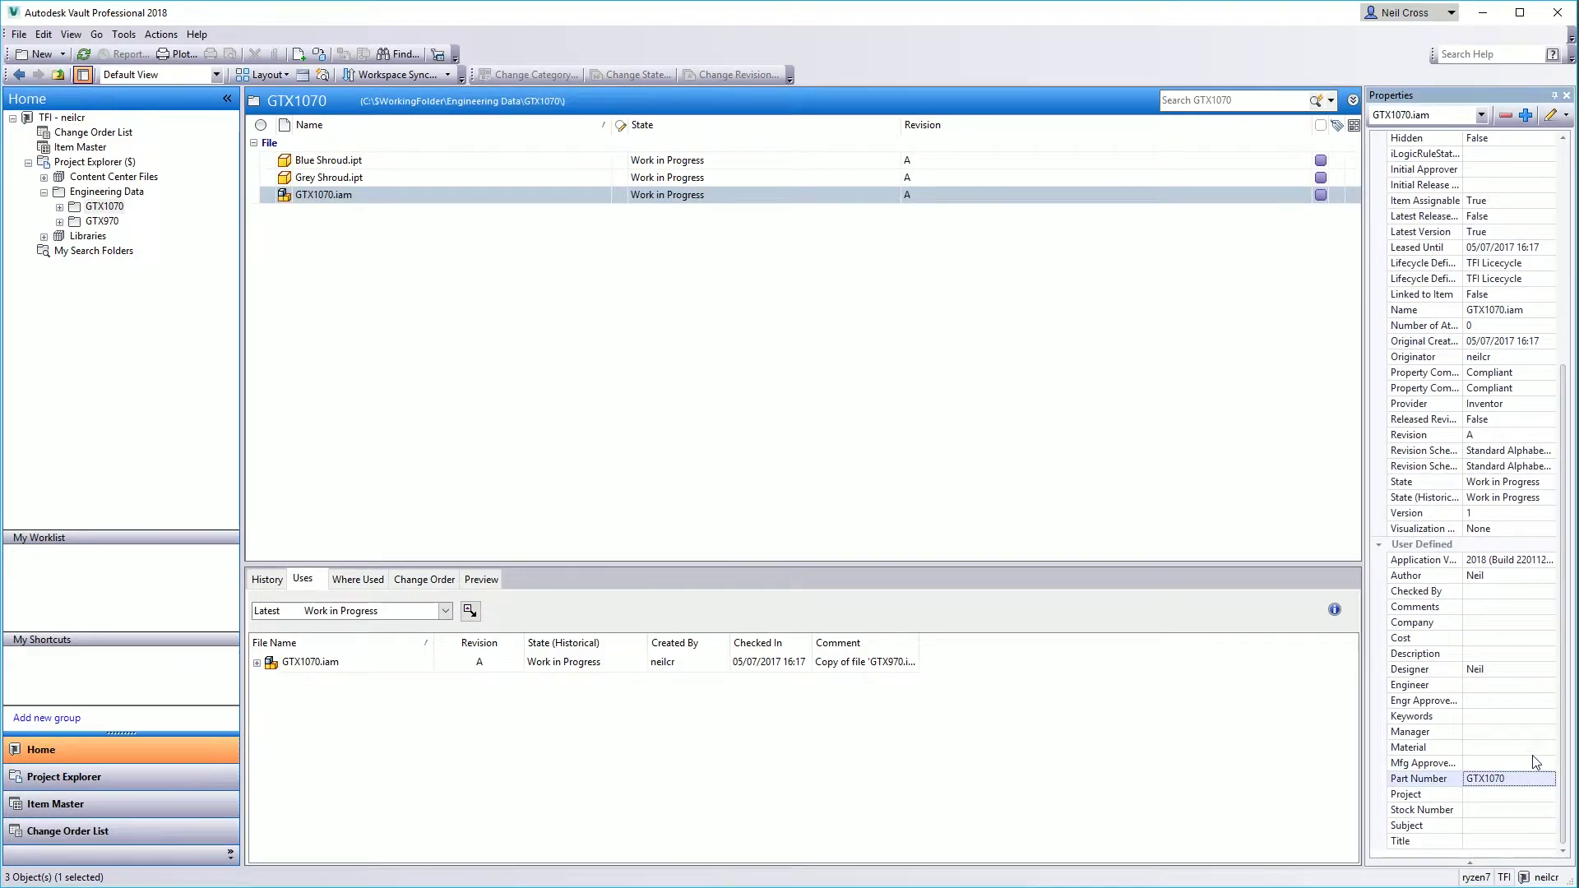
left_click(368, 182)
left_click(360, 198)
Expand the files used by GTX1070.iam and inspect the Blue Shroud.ipt and Grey Shroud.ipt entries among the reused components.
left_click(258, 670)
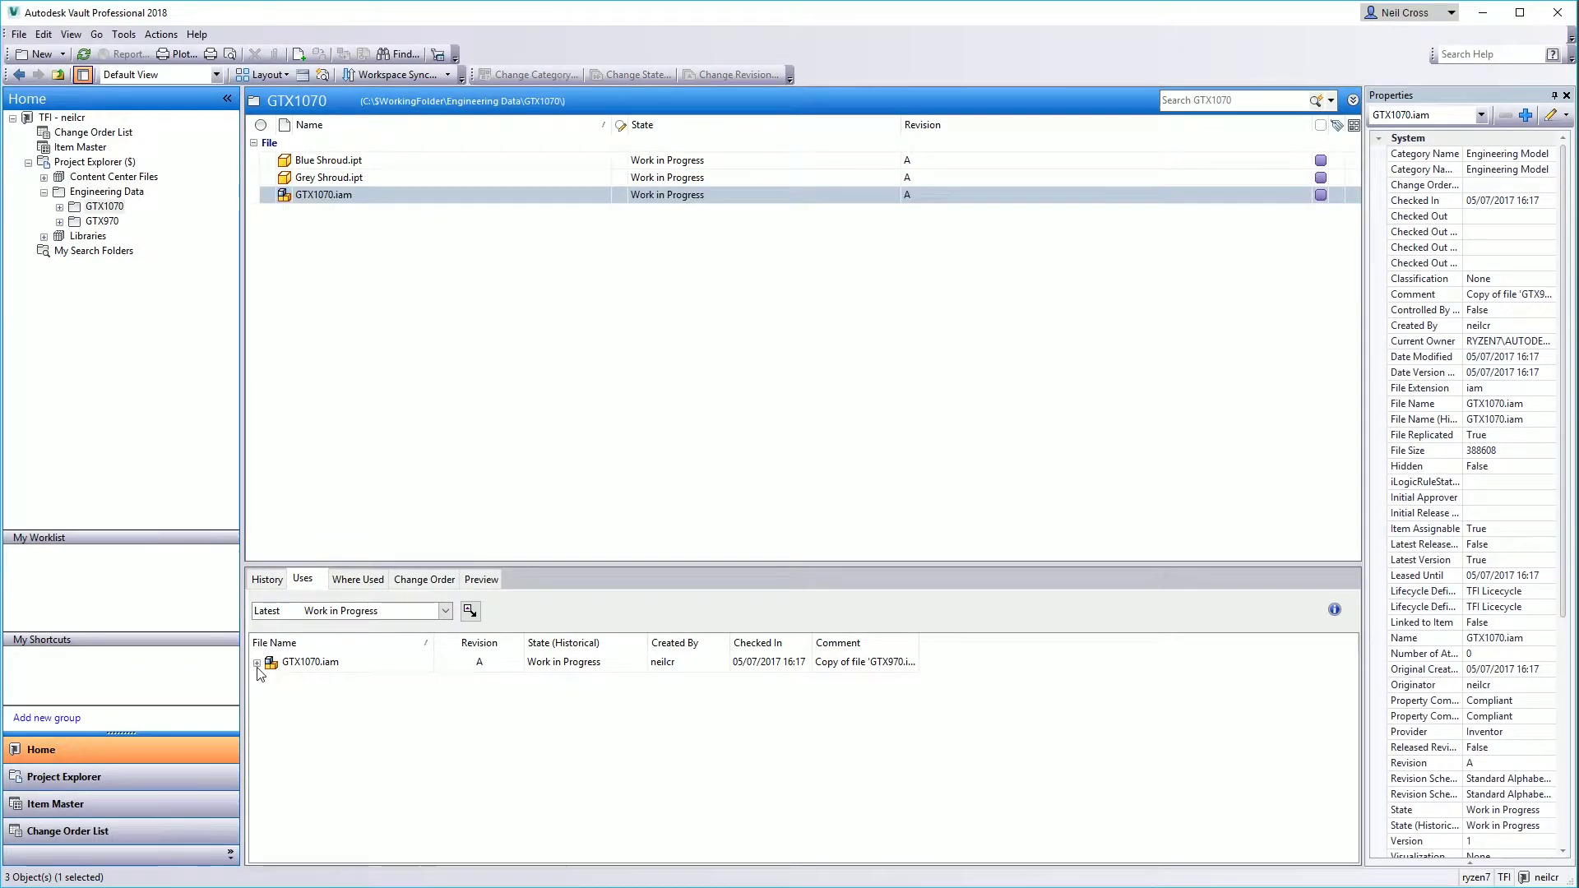
left_click(371, 800)
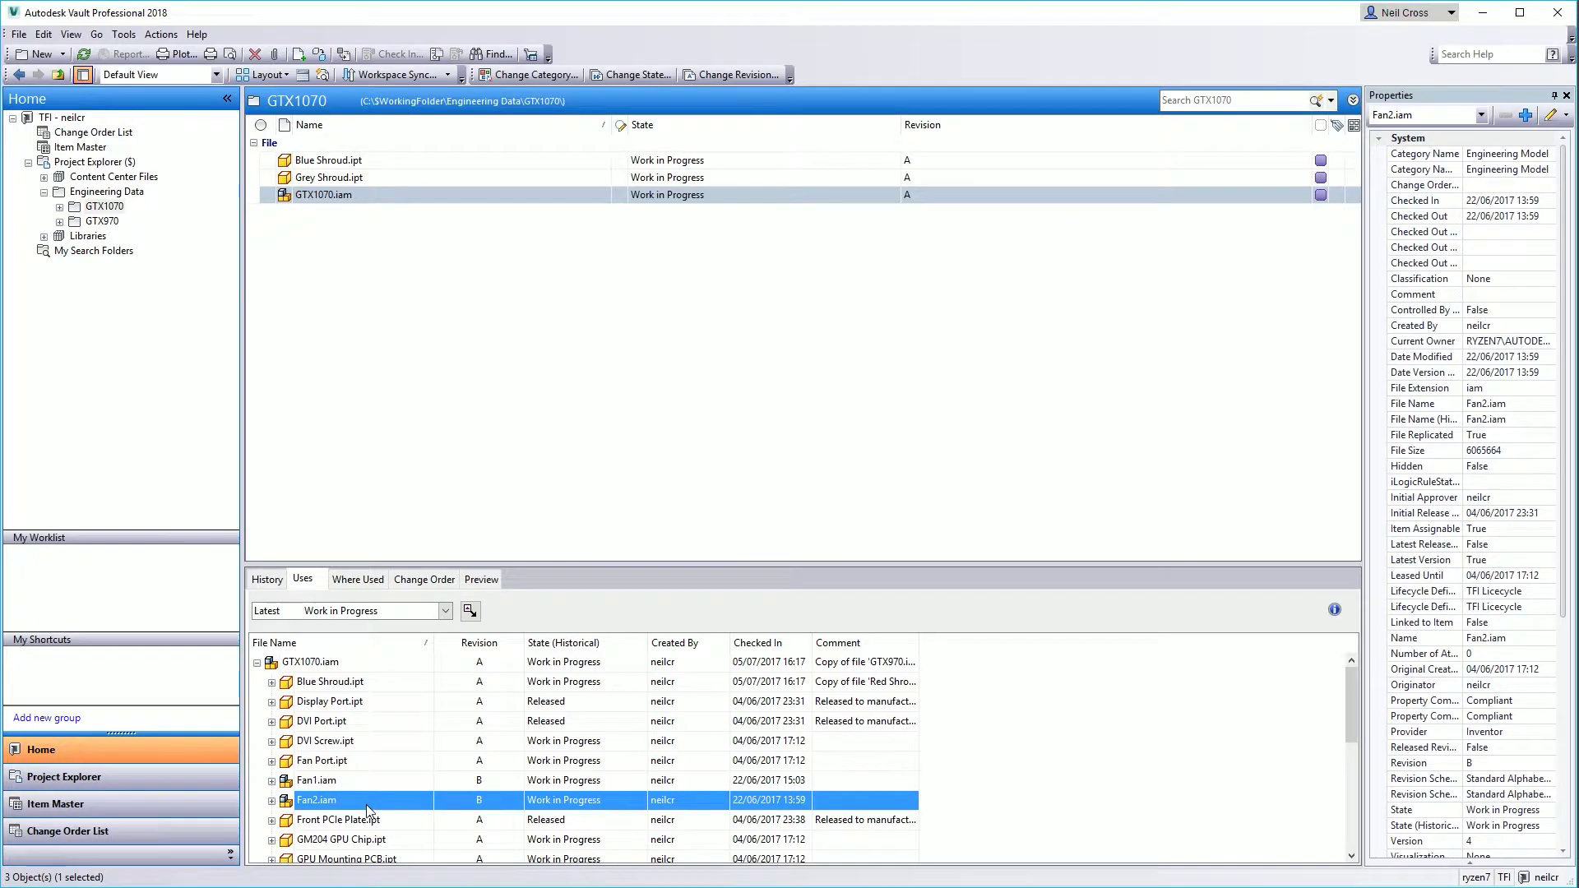
left_click(329, 682)
scroll(329, 686, "down", 5)
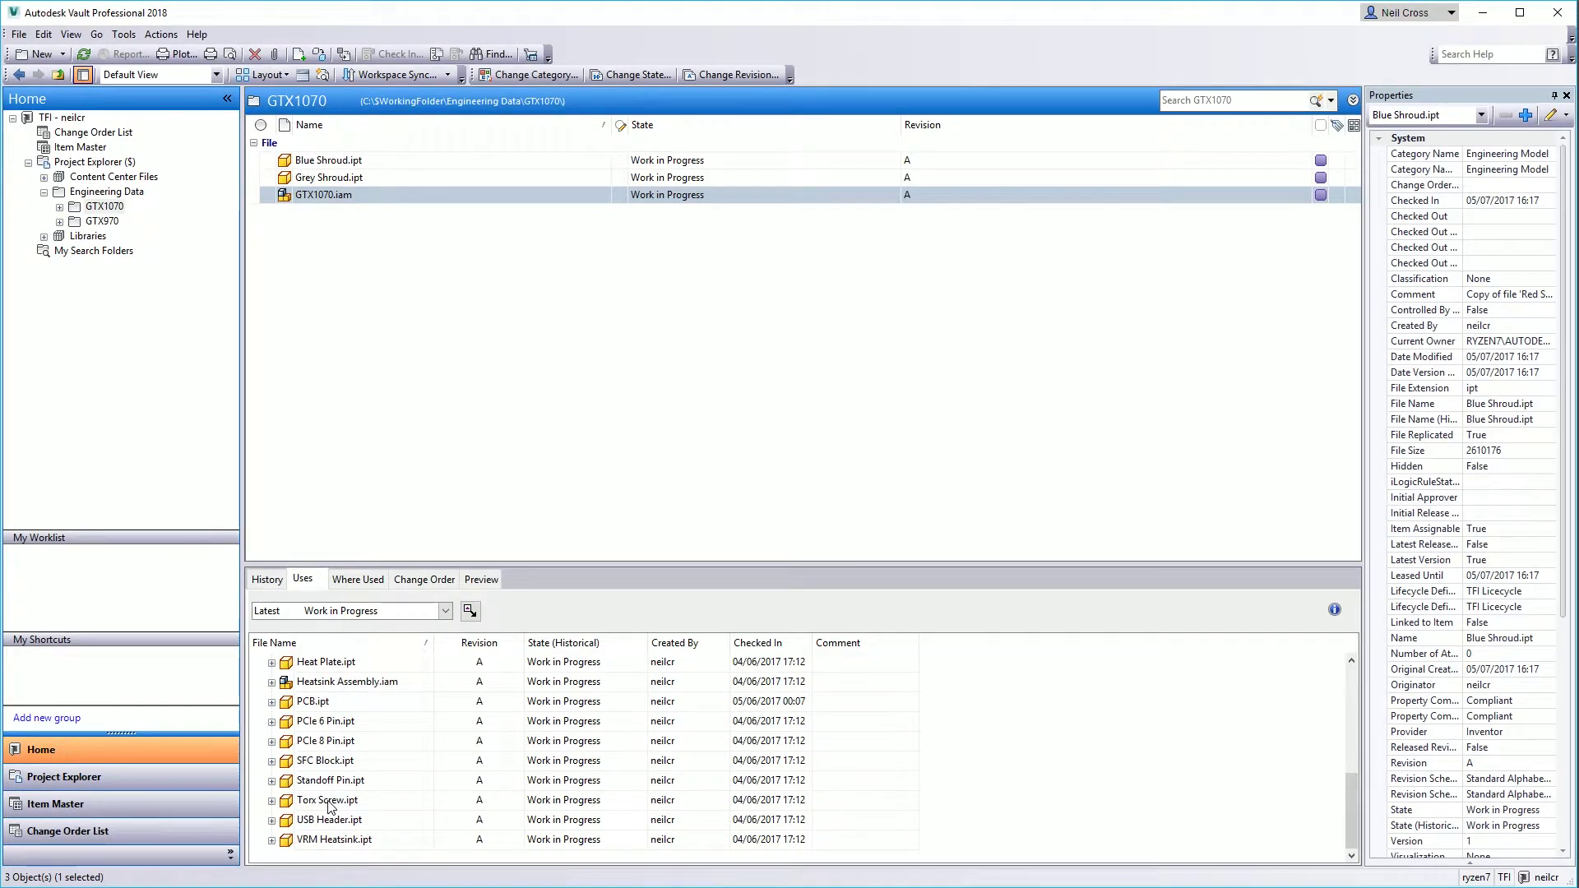
scroll(333, 802, "up", 2)
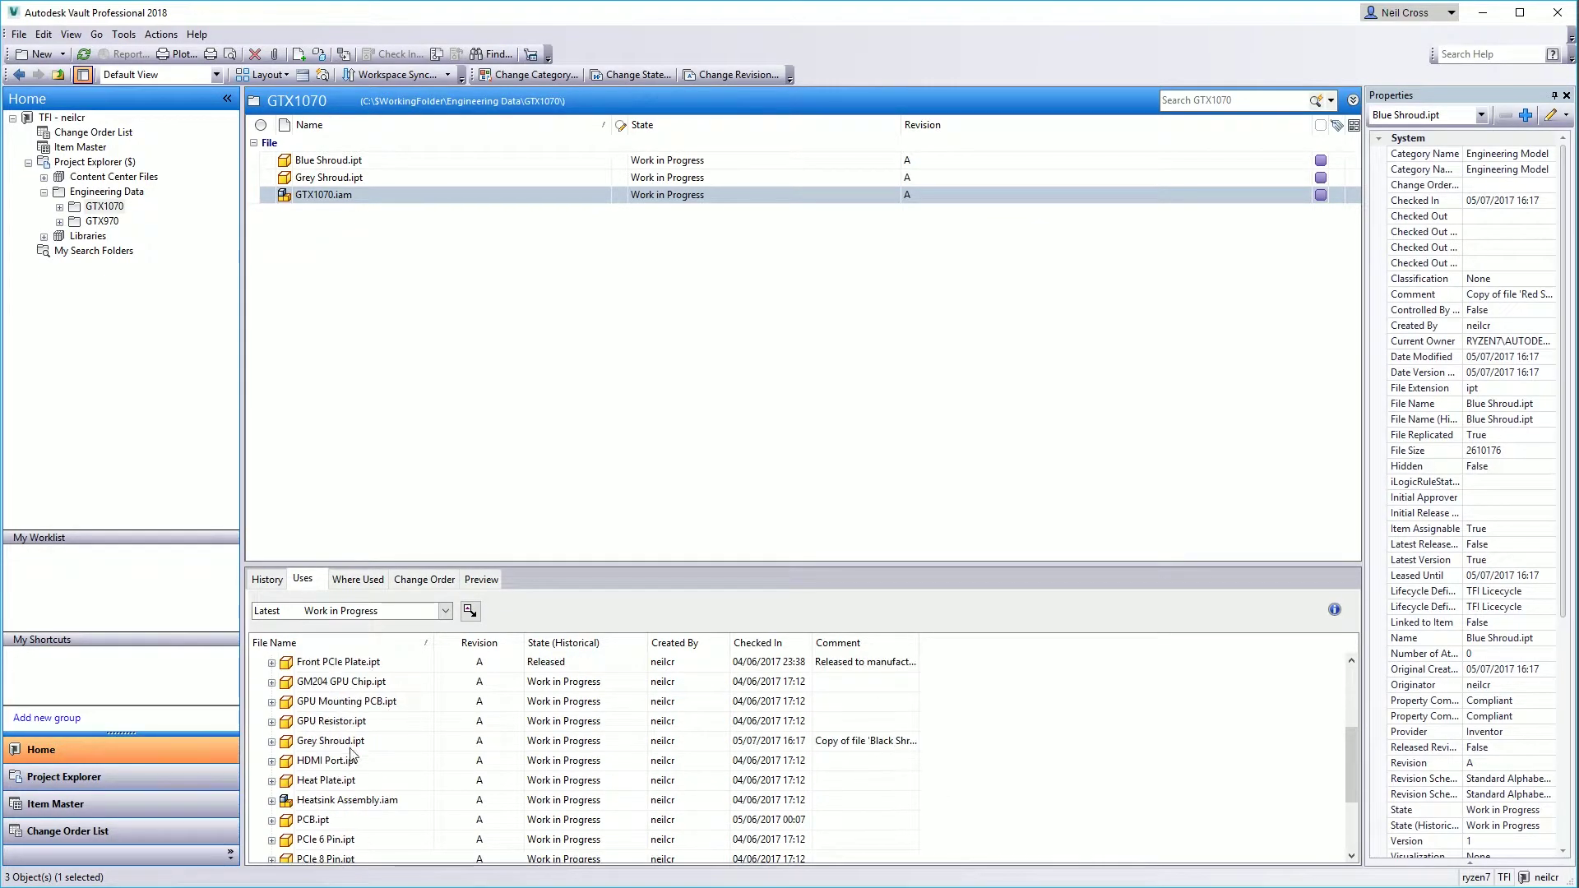
scroll(342, 801, "up", 1)
left_click(339, 800)
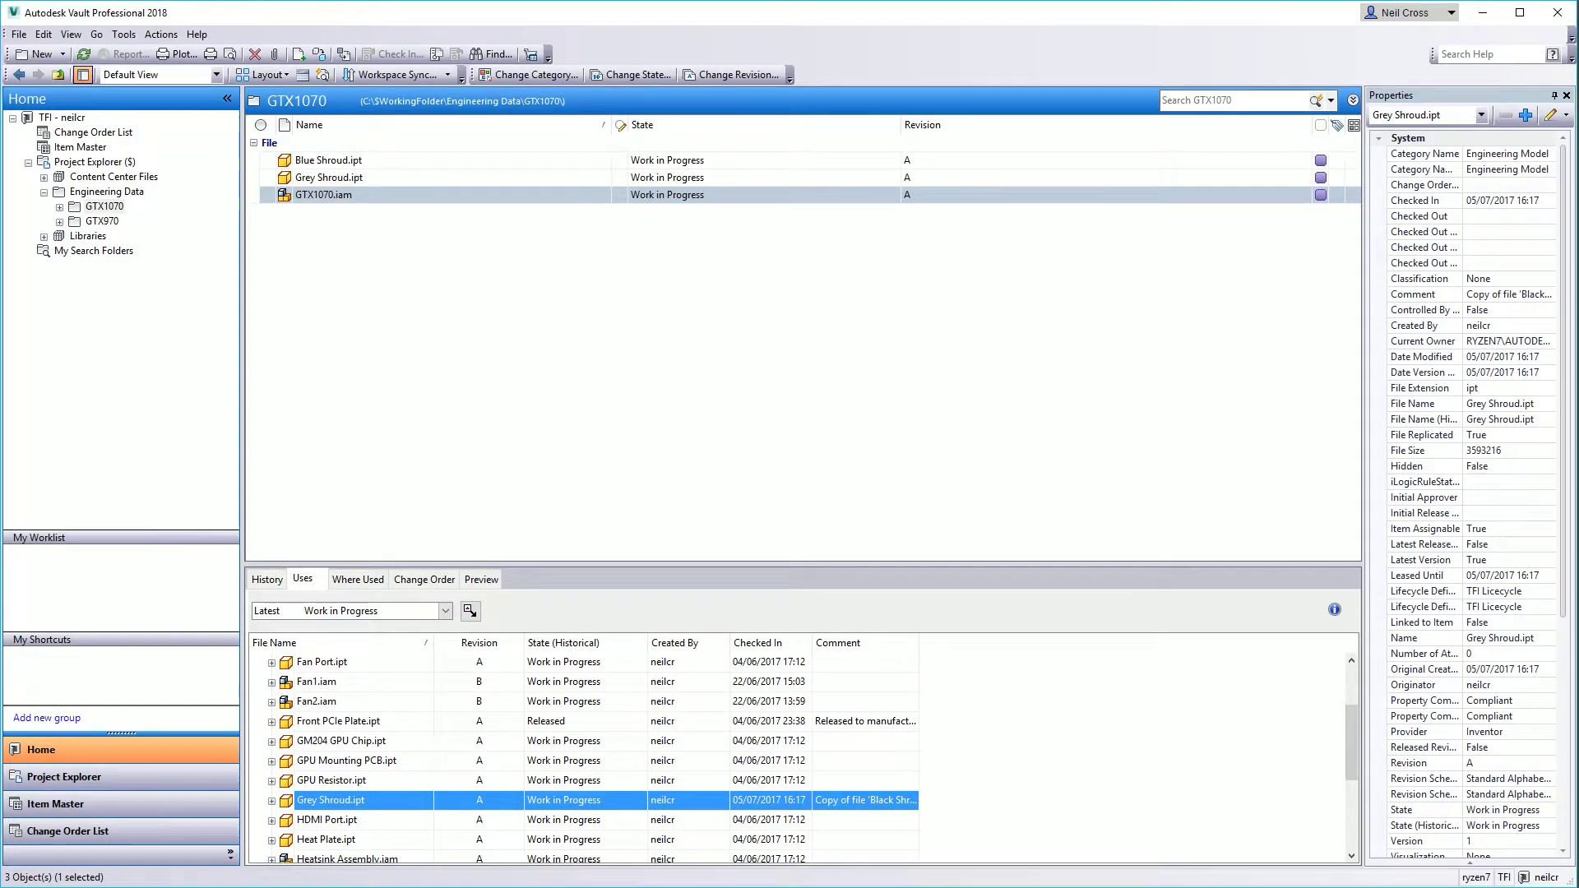
Review the option for updating part numbers in the older Copy Design dialog pictured in the browser.
left_click_drag(1575, 10, 962, 130)
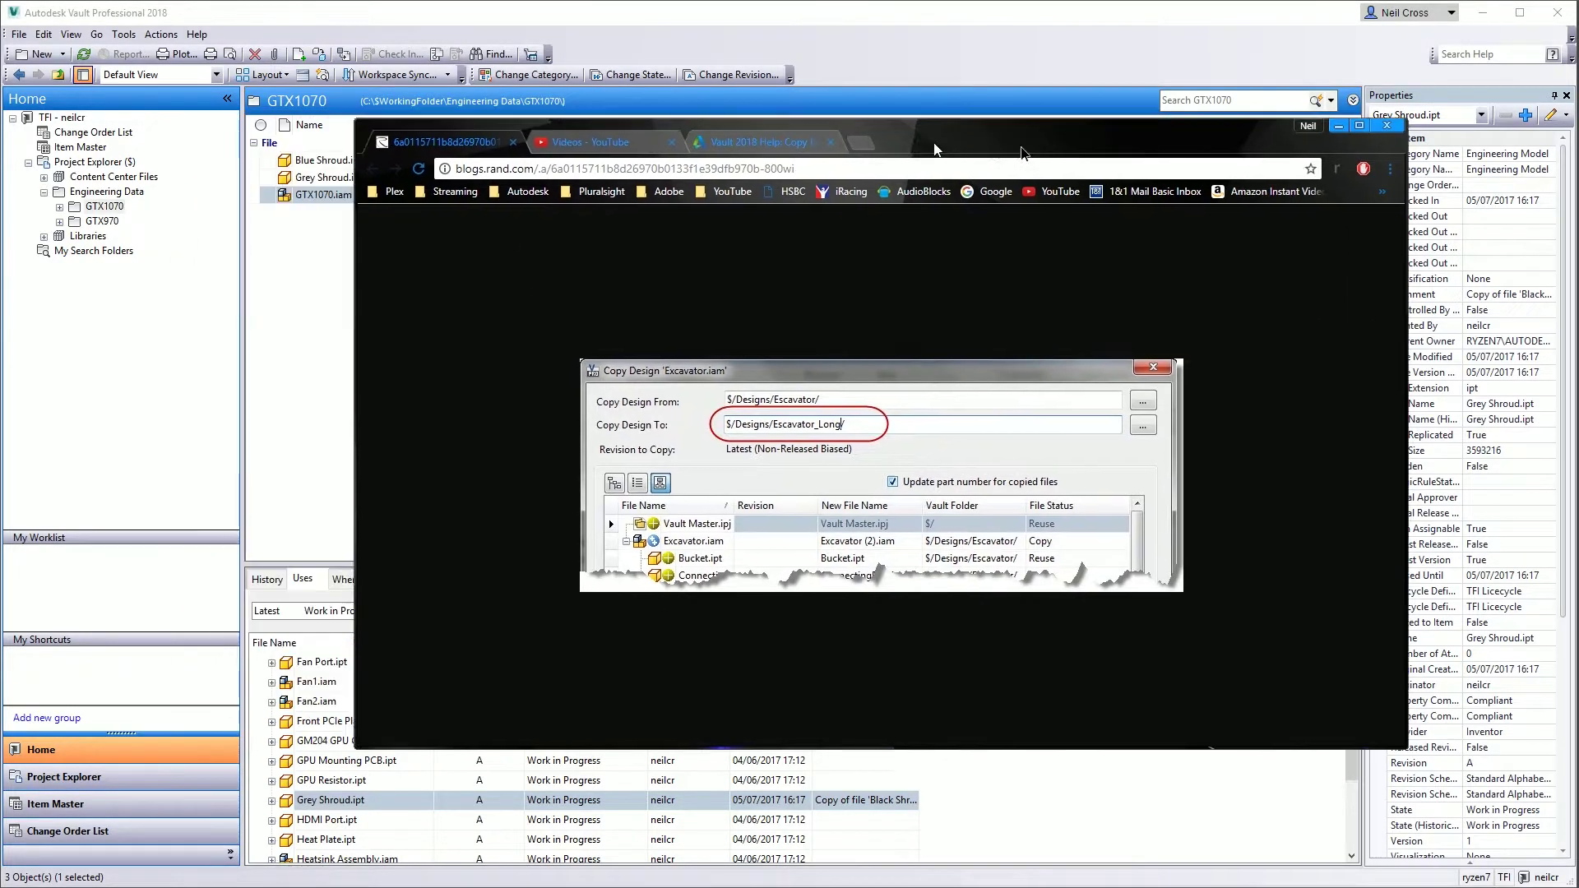
left_click(732, 105)
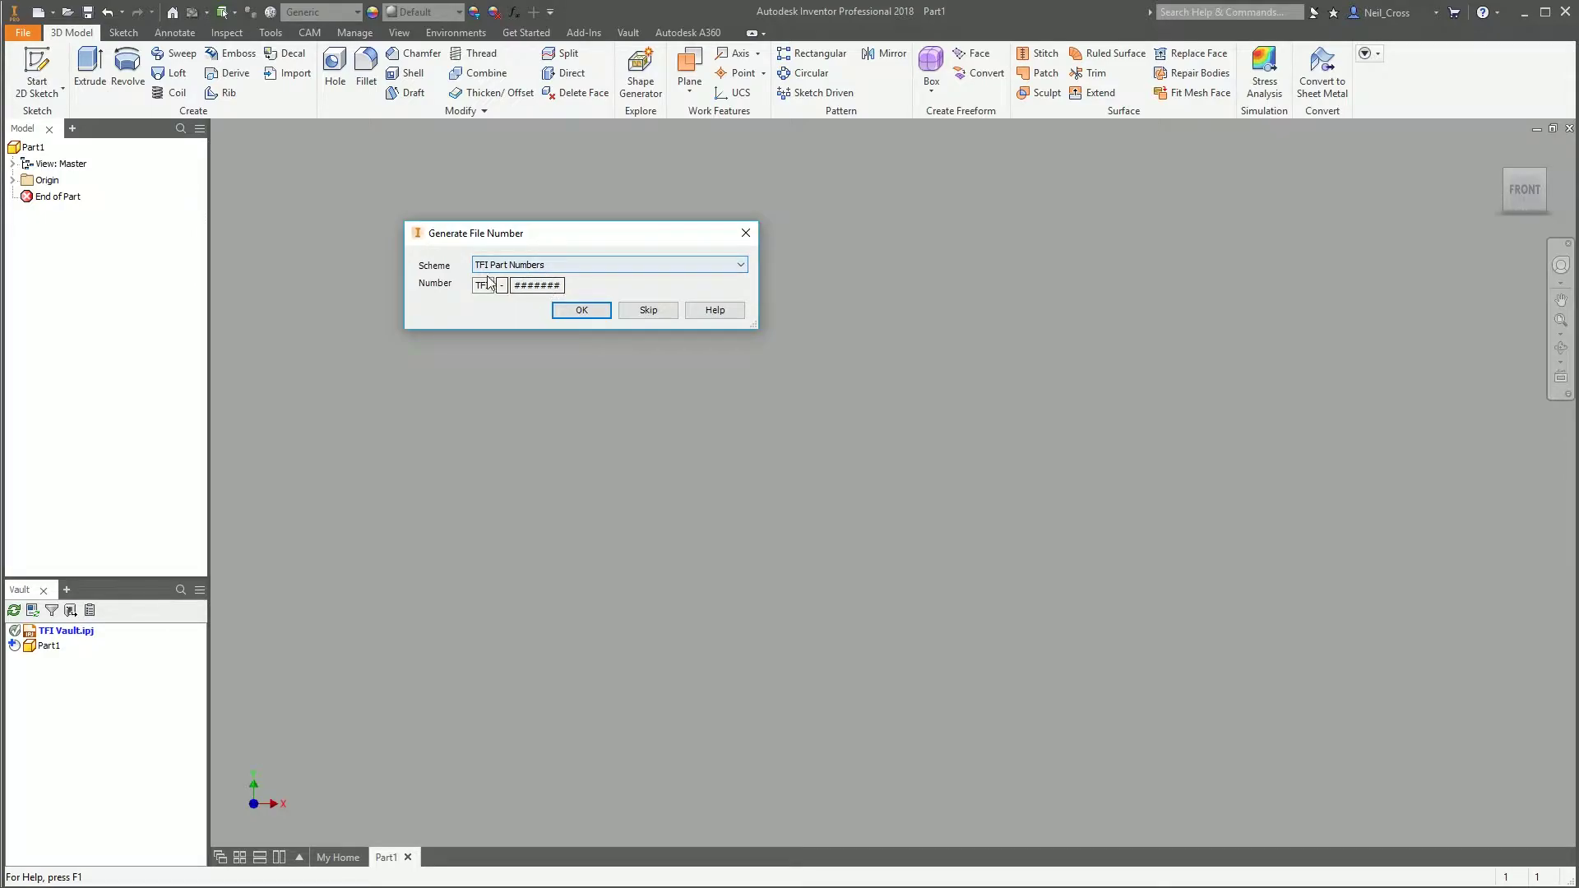
Generate trial file numbers for Part1 in Inventor with the TFI Part Numbers scheme, and cancel saving the part.
left_click(575, 312)
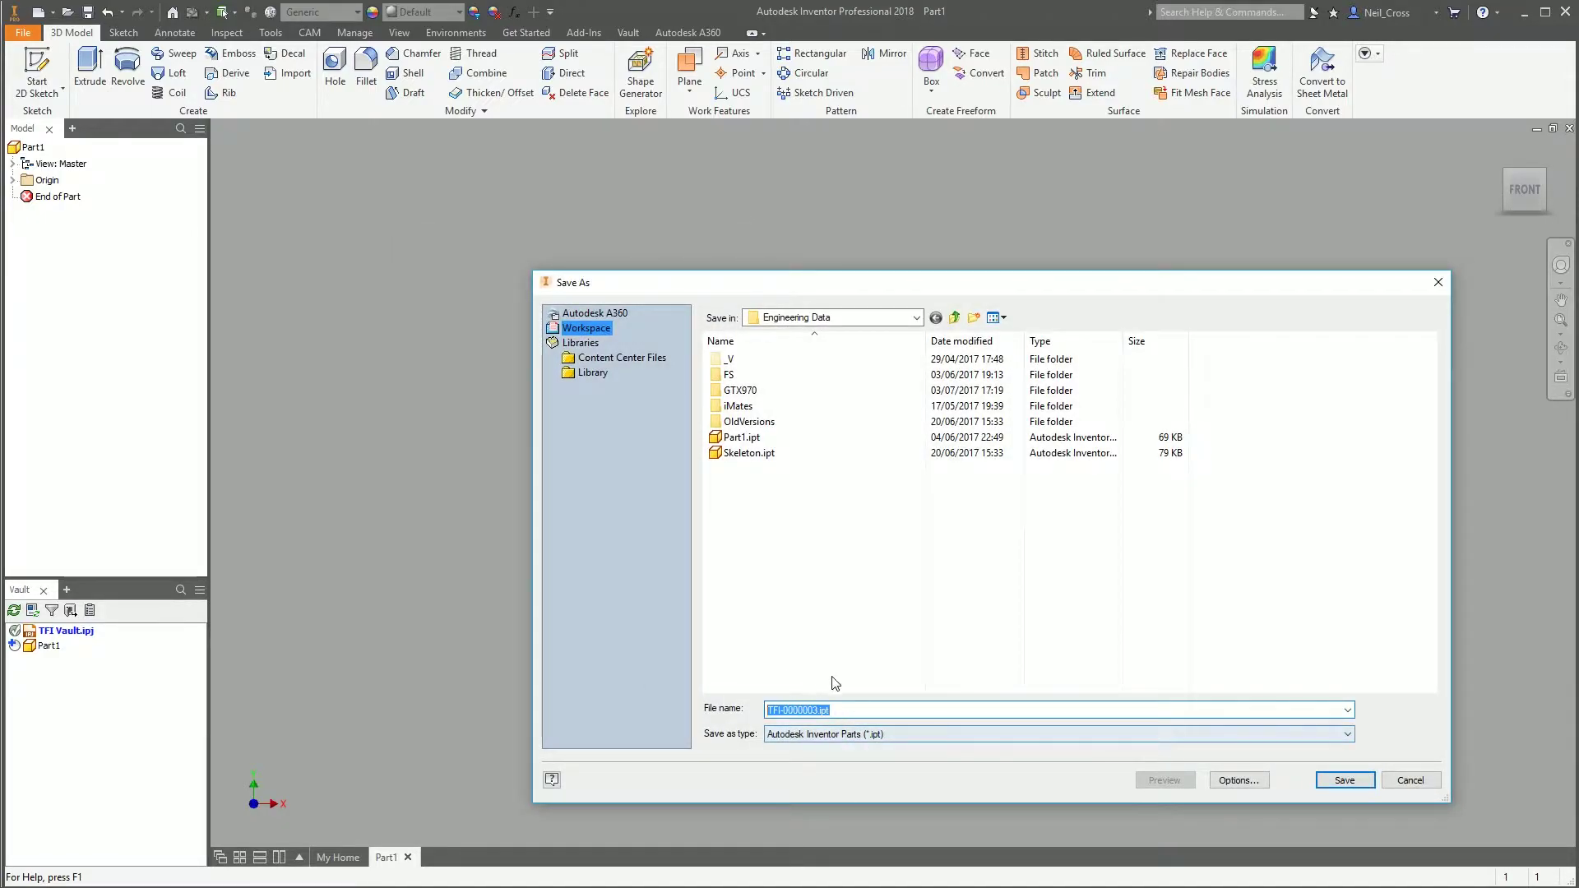
key("Return")
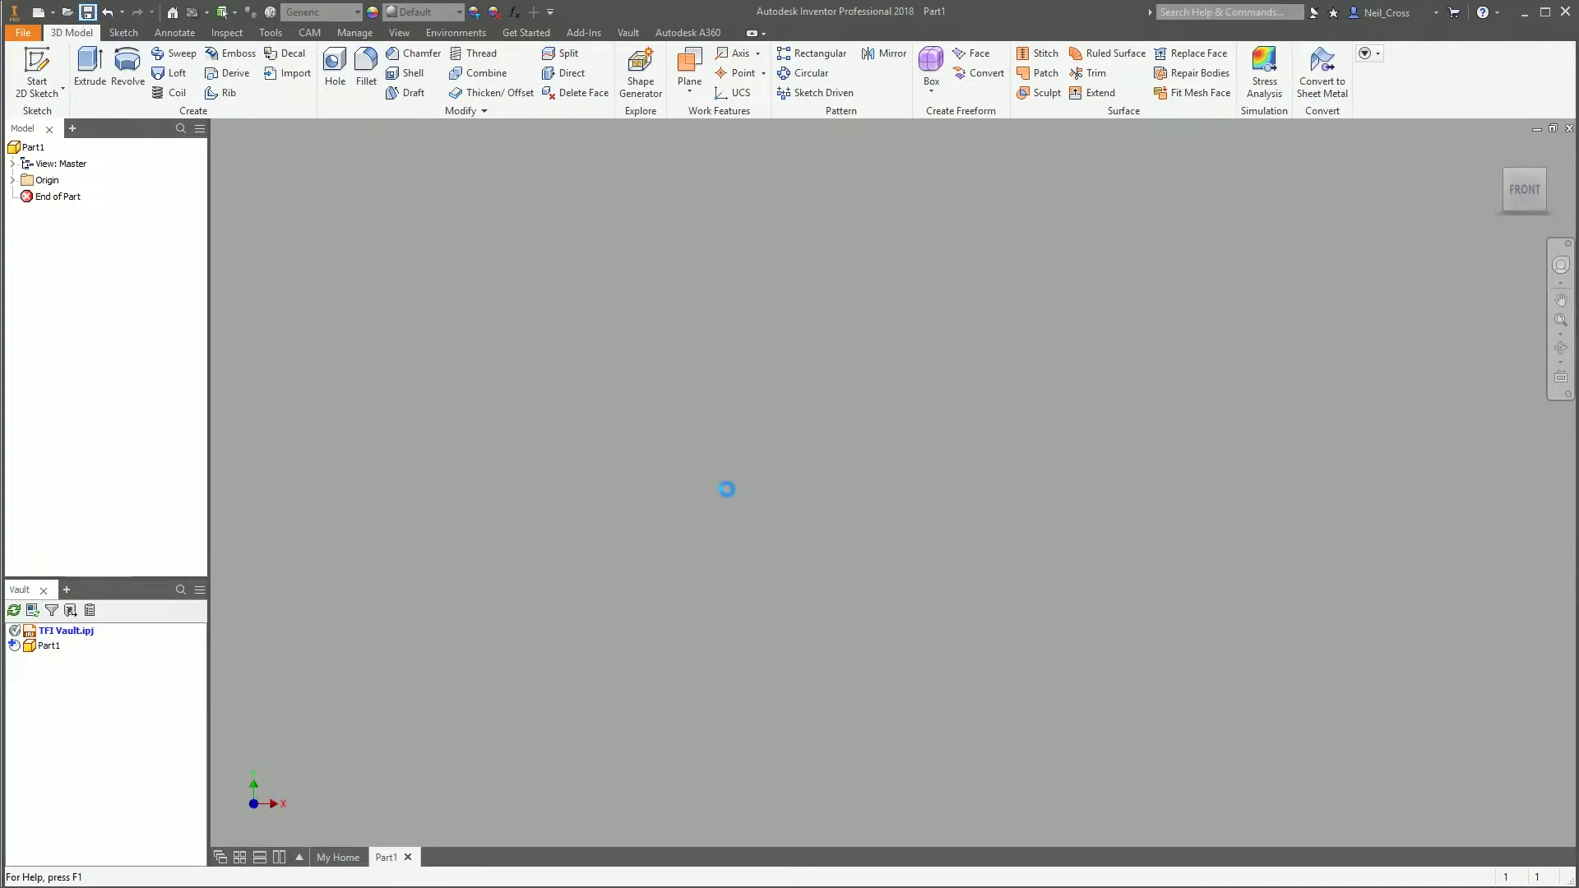
left_click(581, 310)
left_click(885, 709)
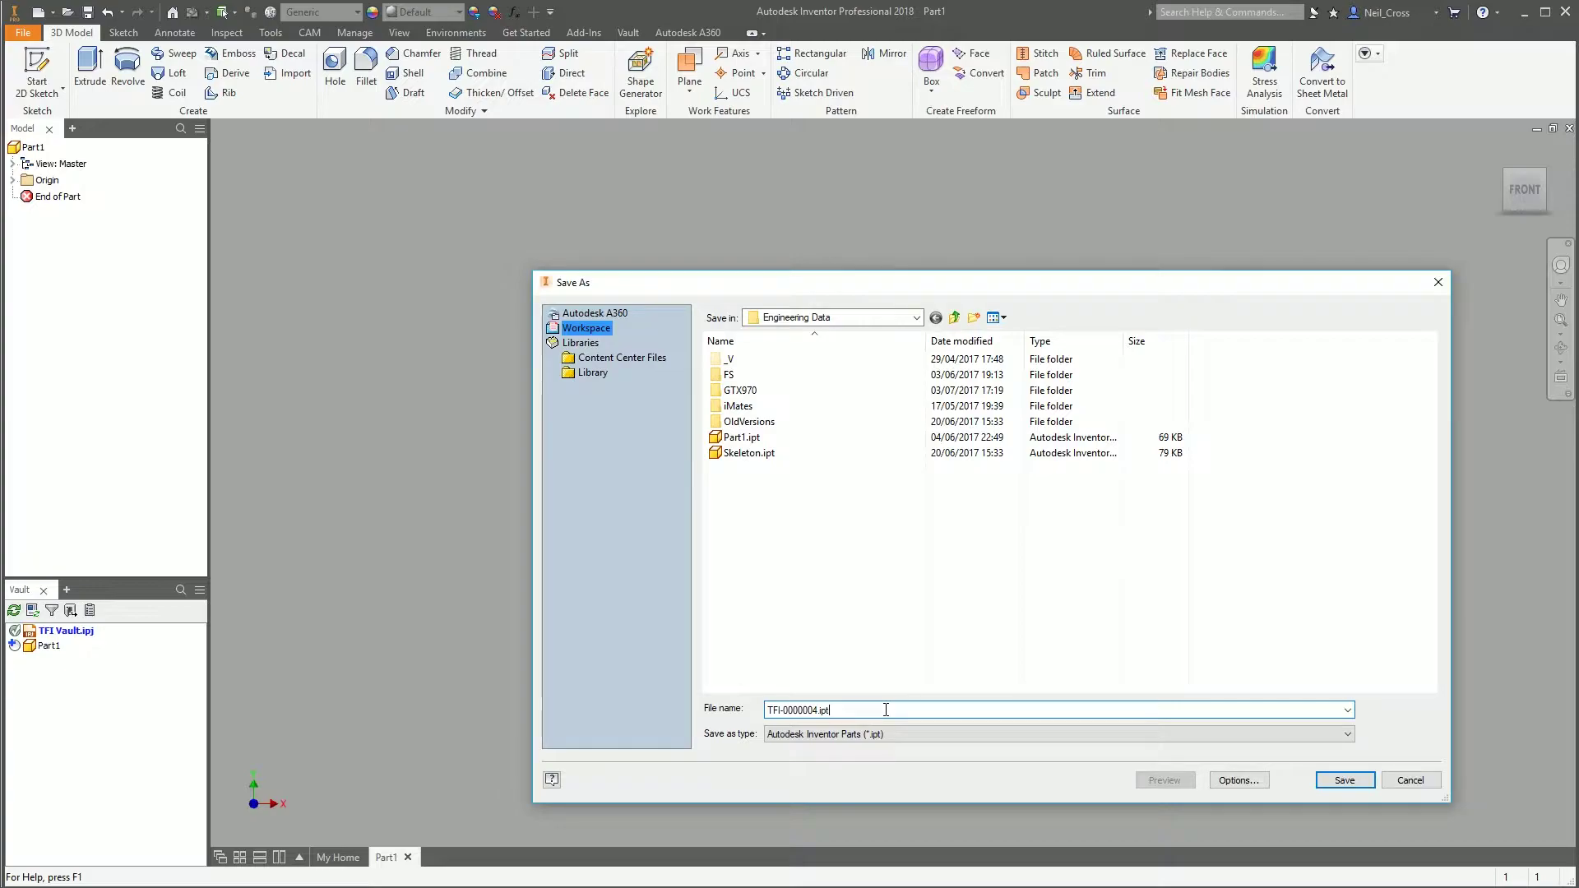
double_click(816, 709)
key("Escape")
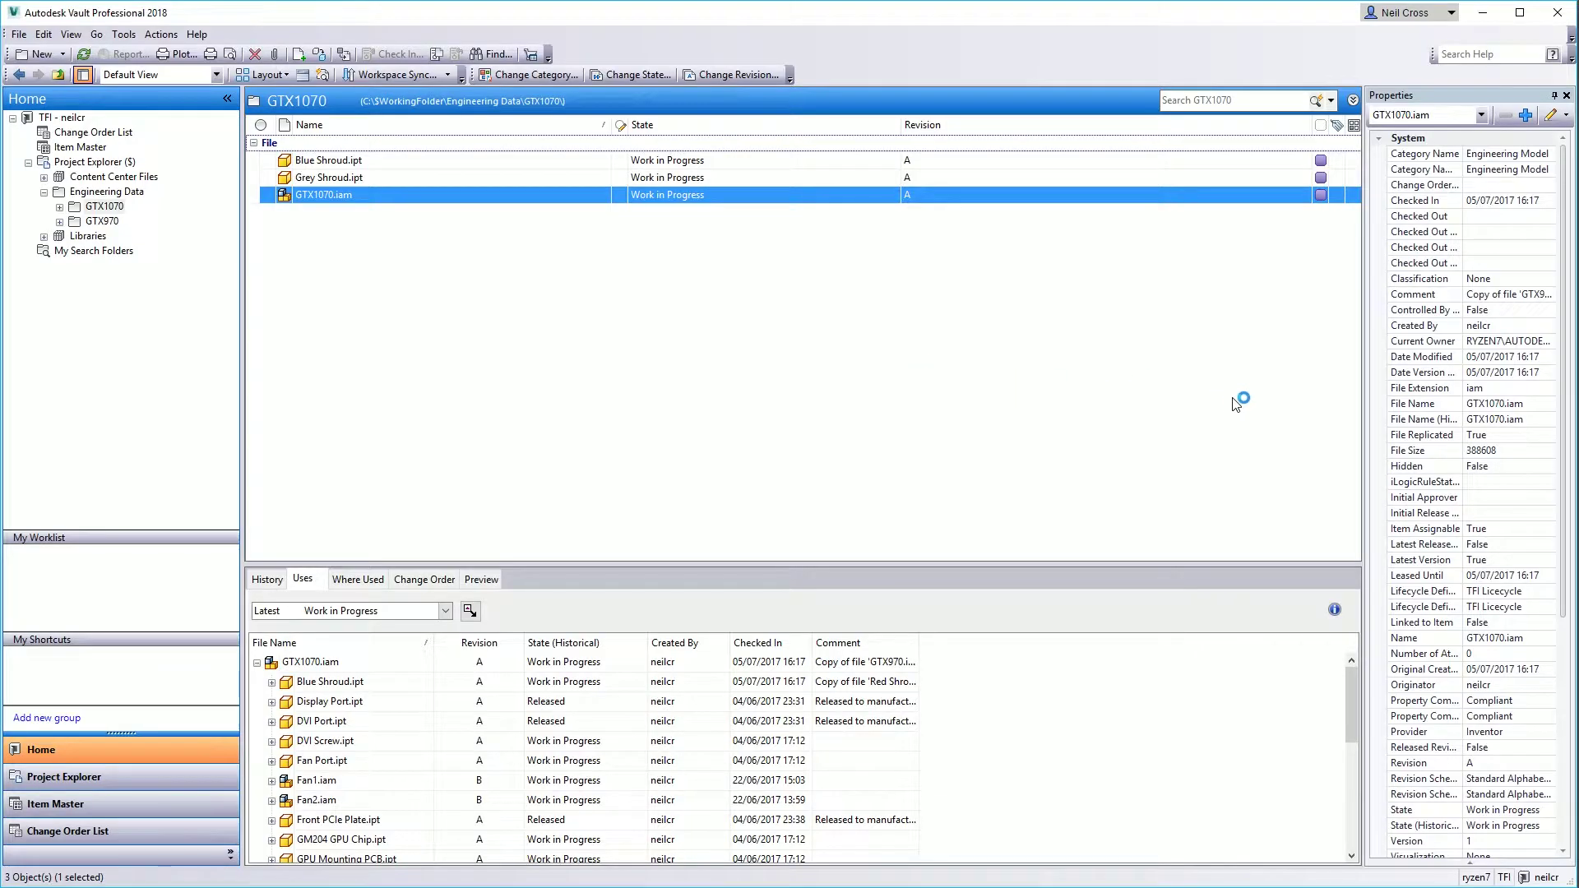
Delete the GTX1070 folder with its copied files from Engineering Data in Vault.
right_click(95, 207)
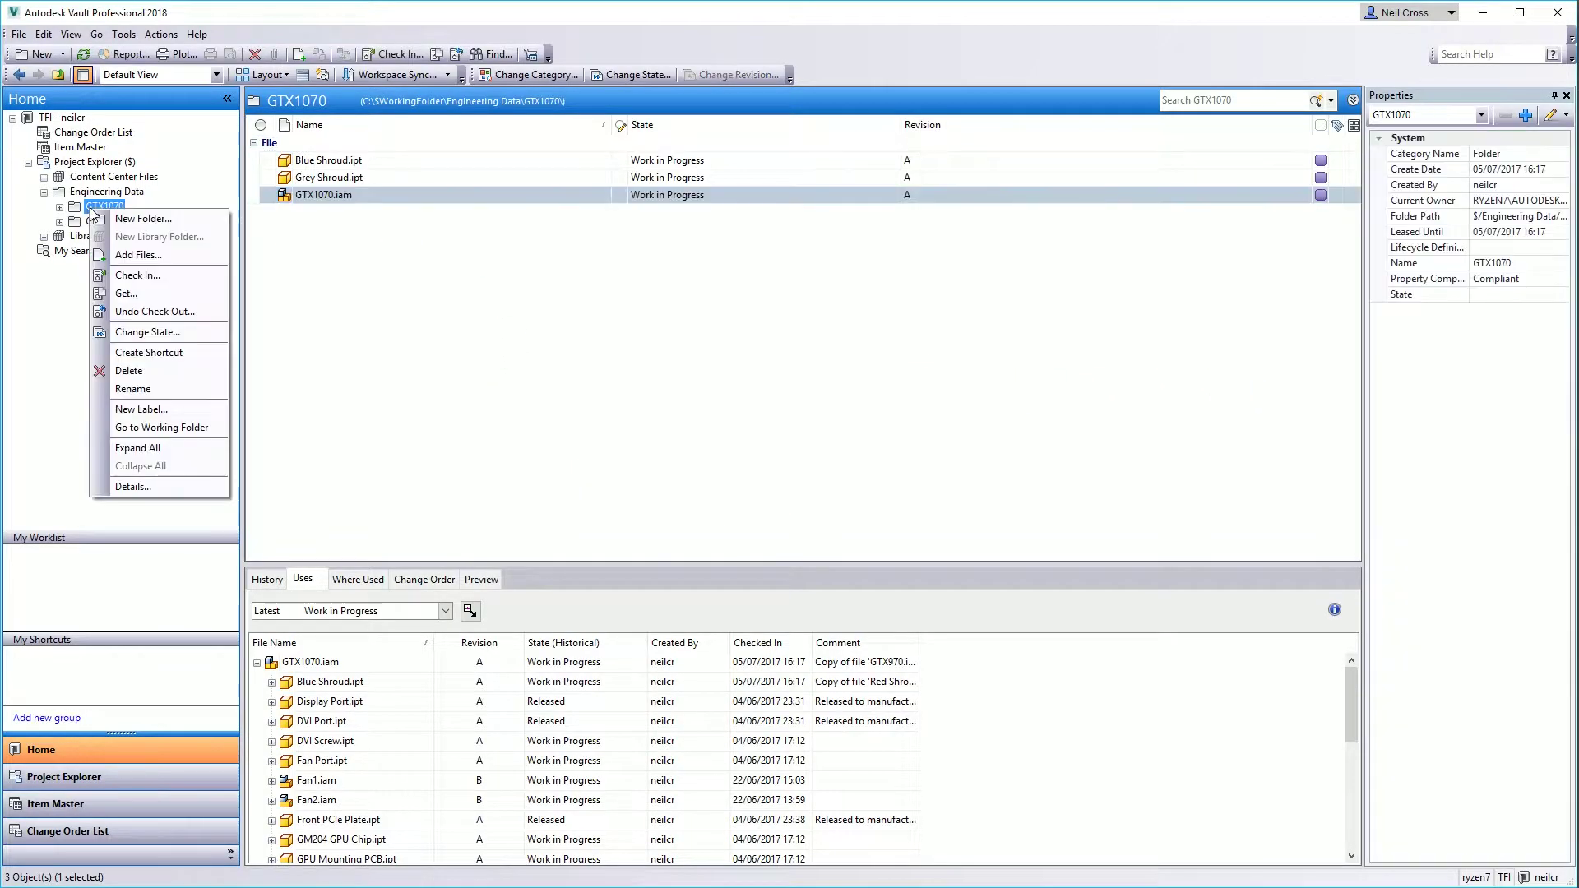
left_click(166, 375)
left_click(869, 503)
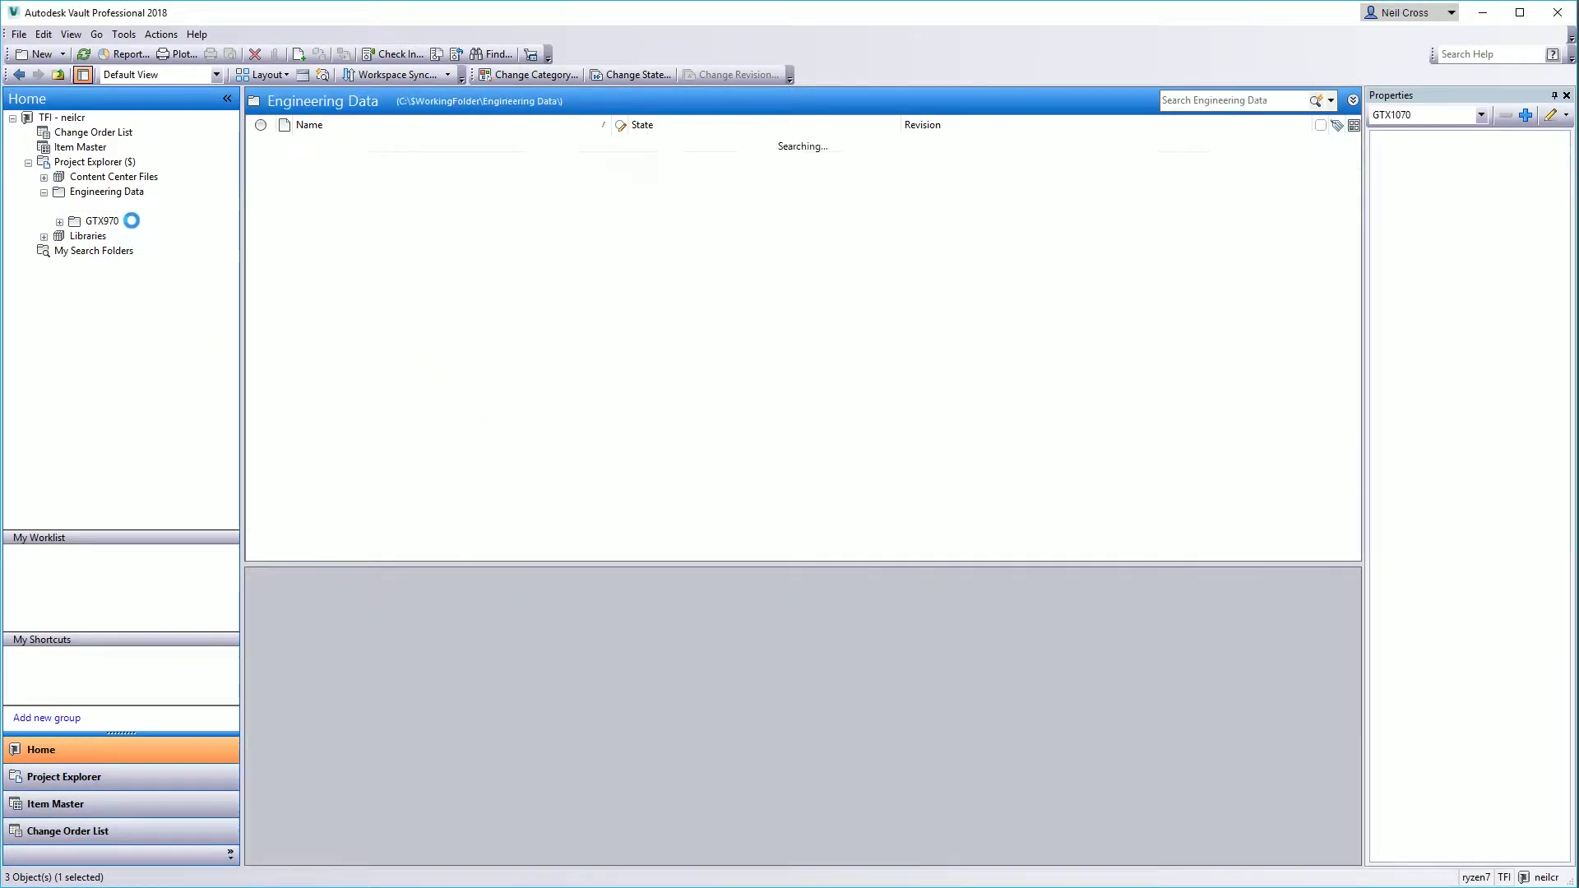
Start a new Copy Design for GTX970.iam from the GTX970 folder.
left_click(112, 208)
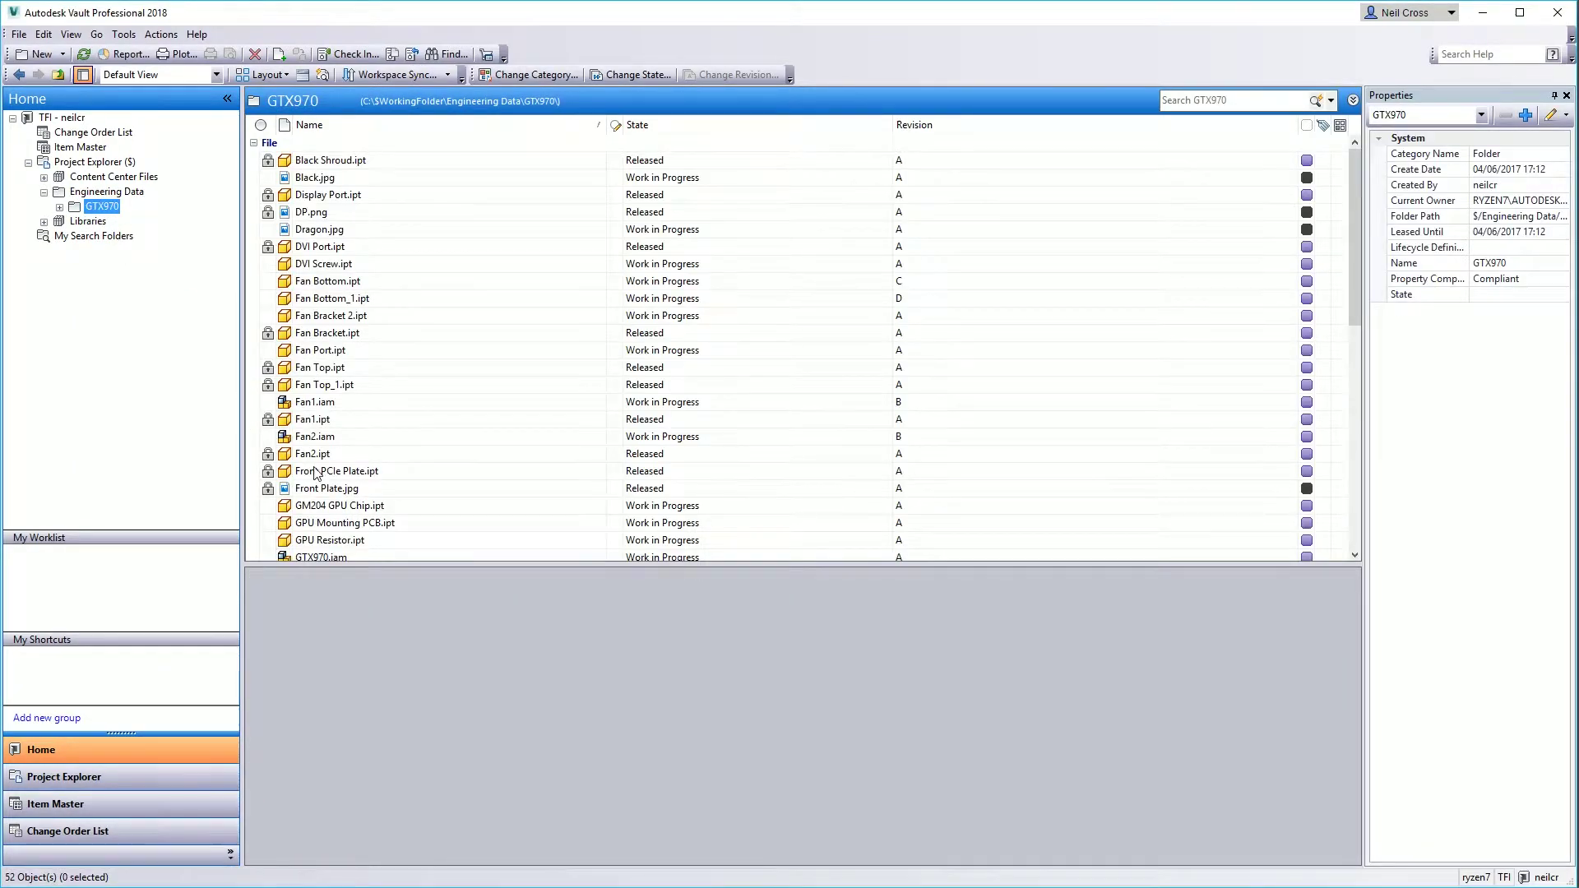
scroll(312, 371, "down", 5)
right_click(313, 295)
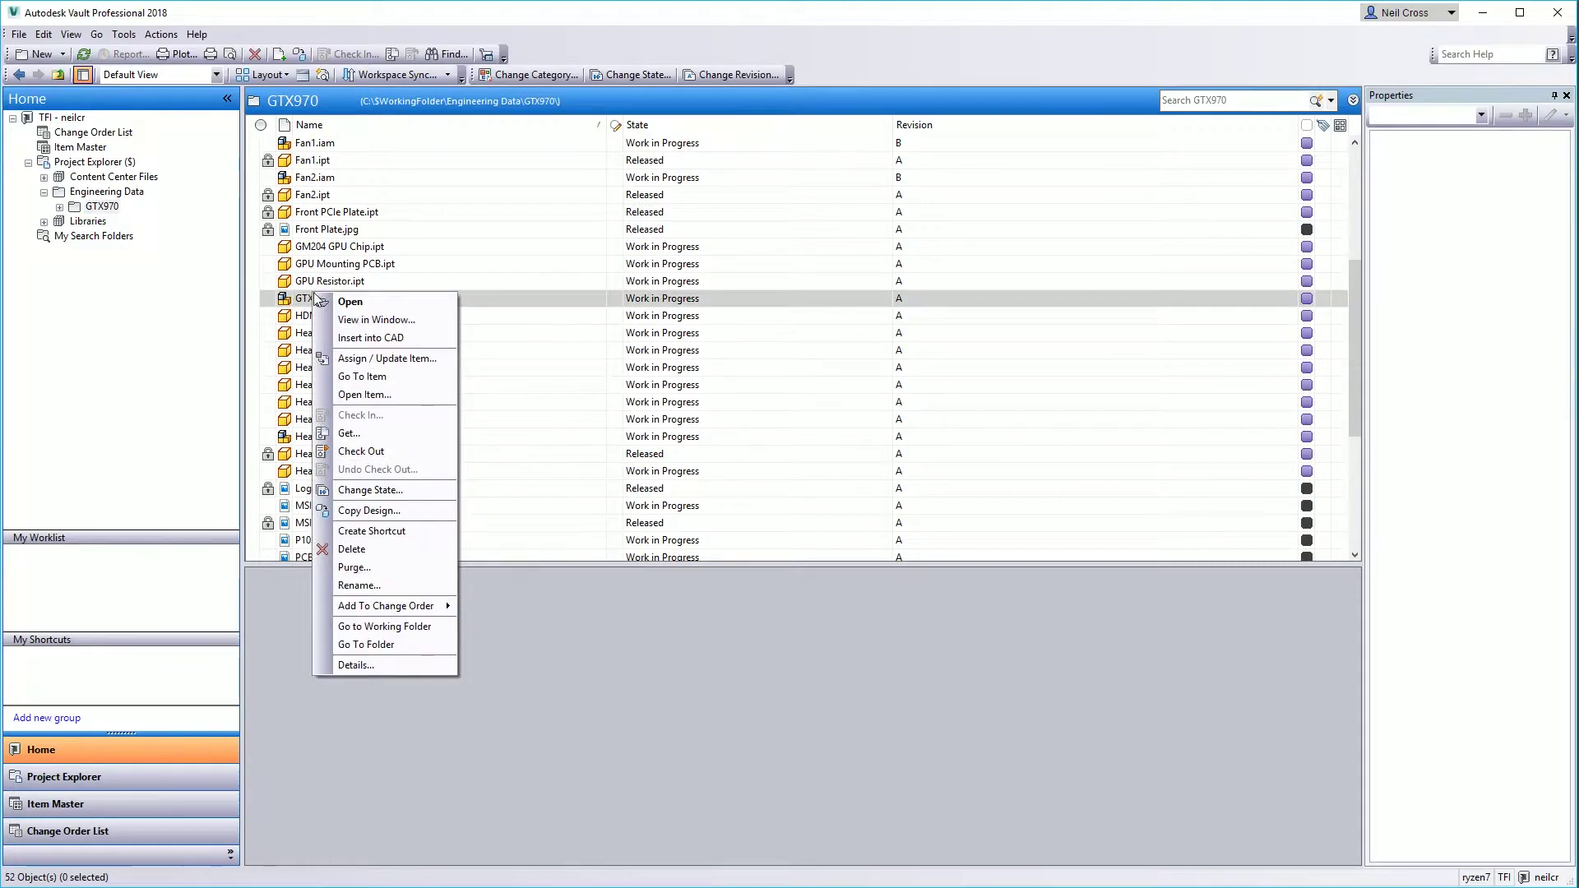
left_click(387, 511)
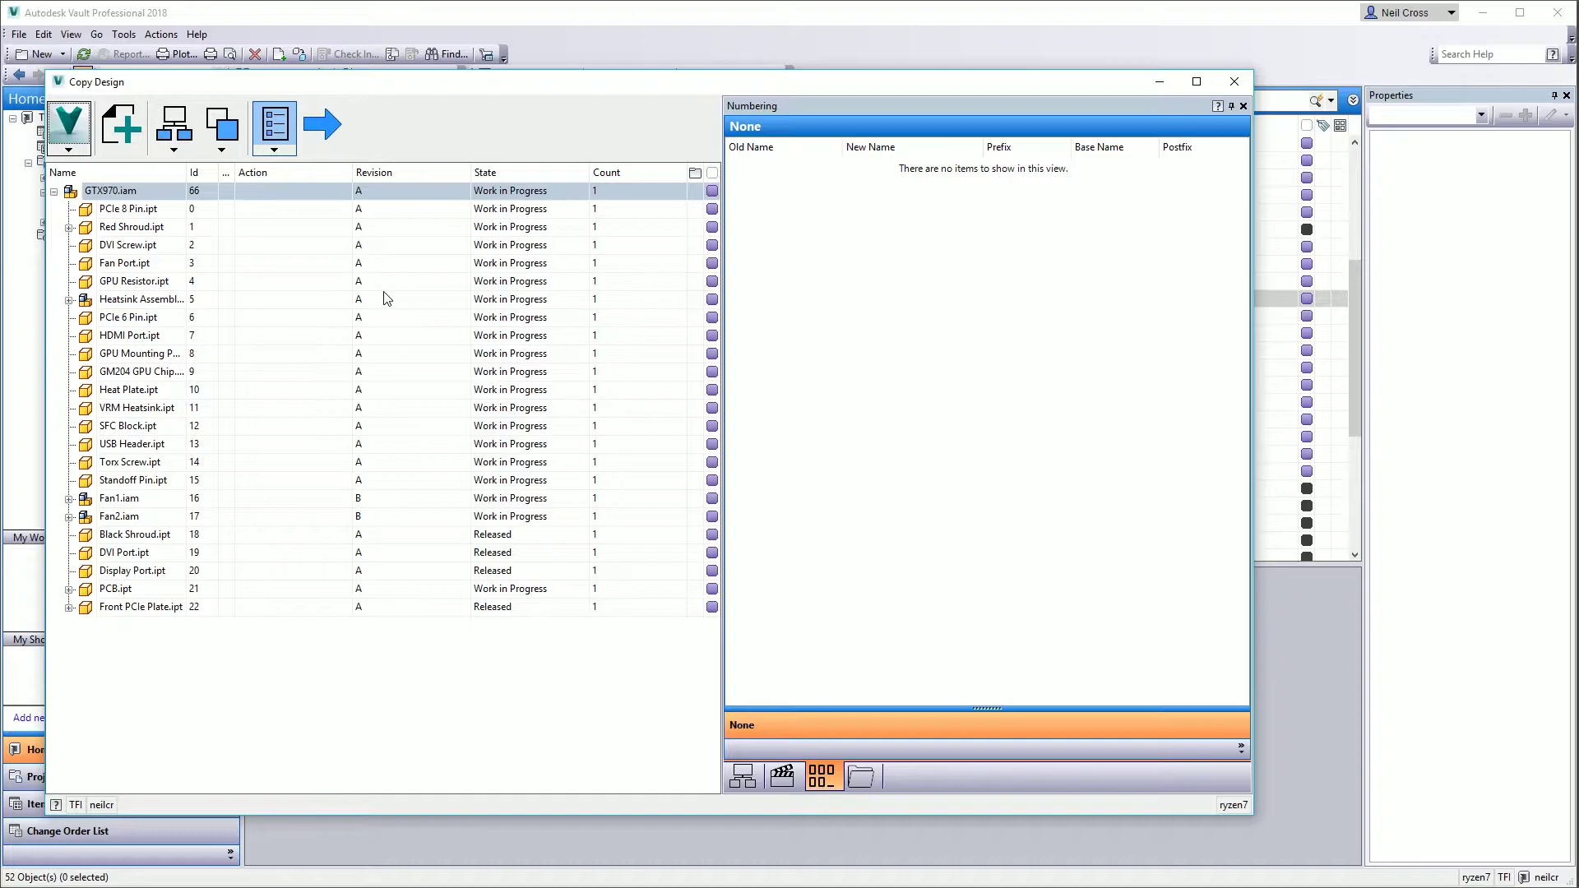
Mark GTX970.iam for copying and check the naming options available for its entry in the numbering list.
right_click(110, 191)
left_click(148, 278)
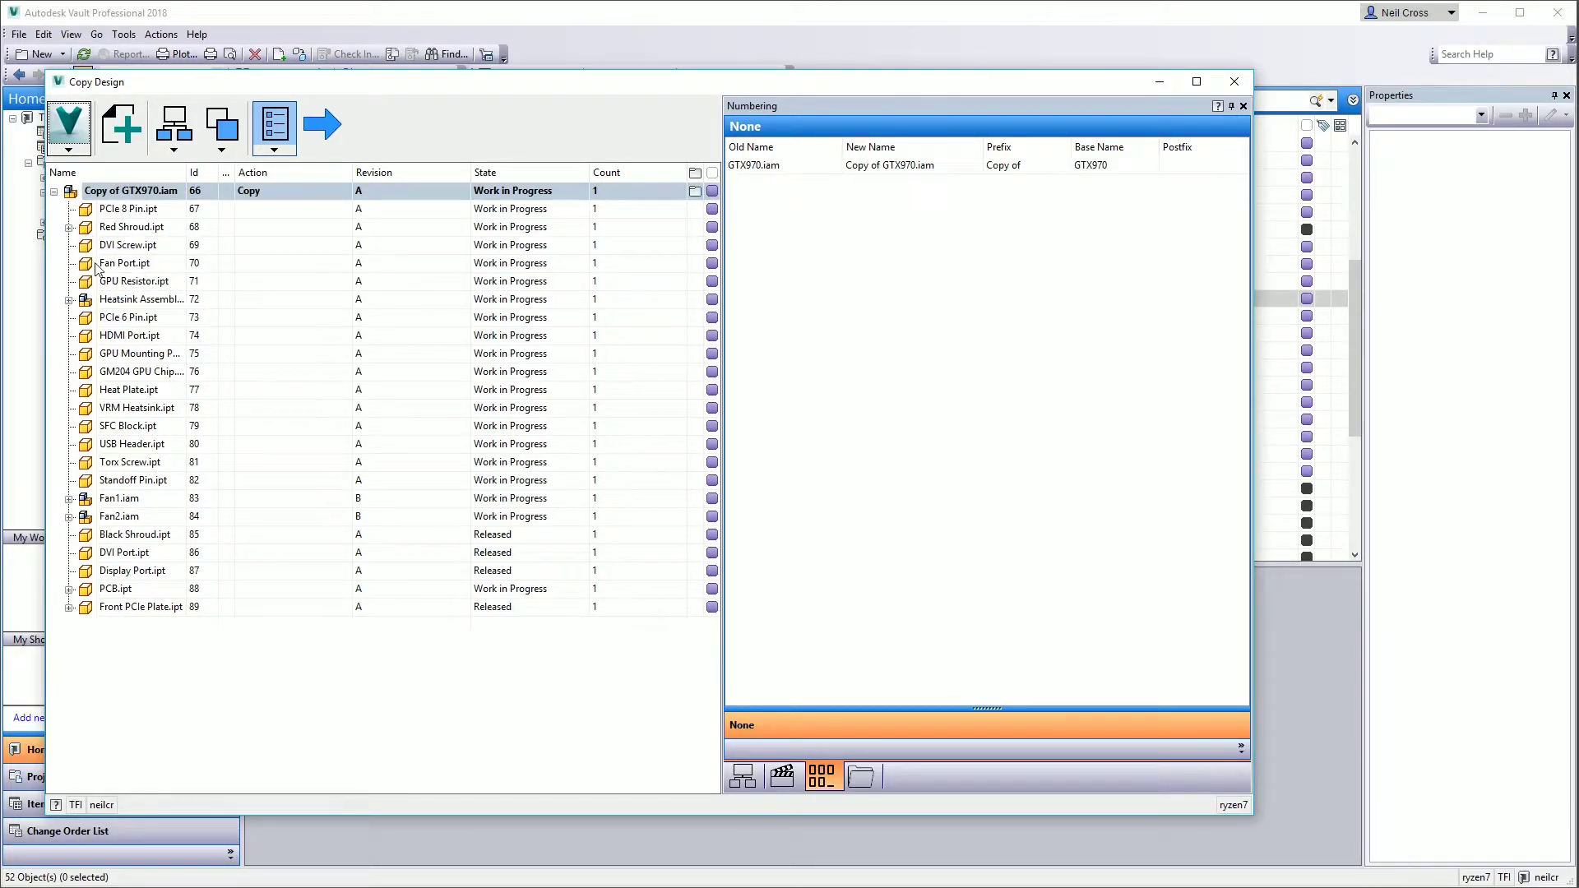
left_click(832, 775)
right_click(820, 167)
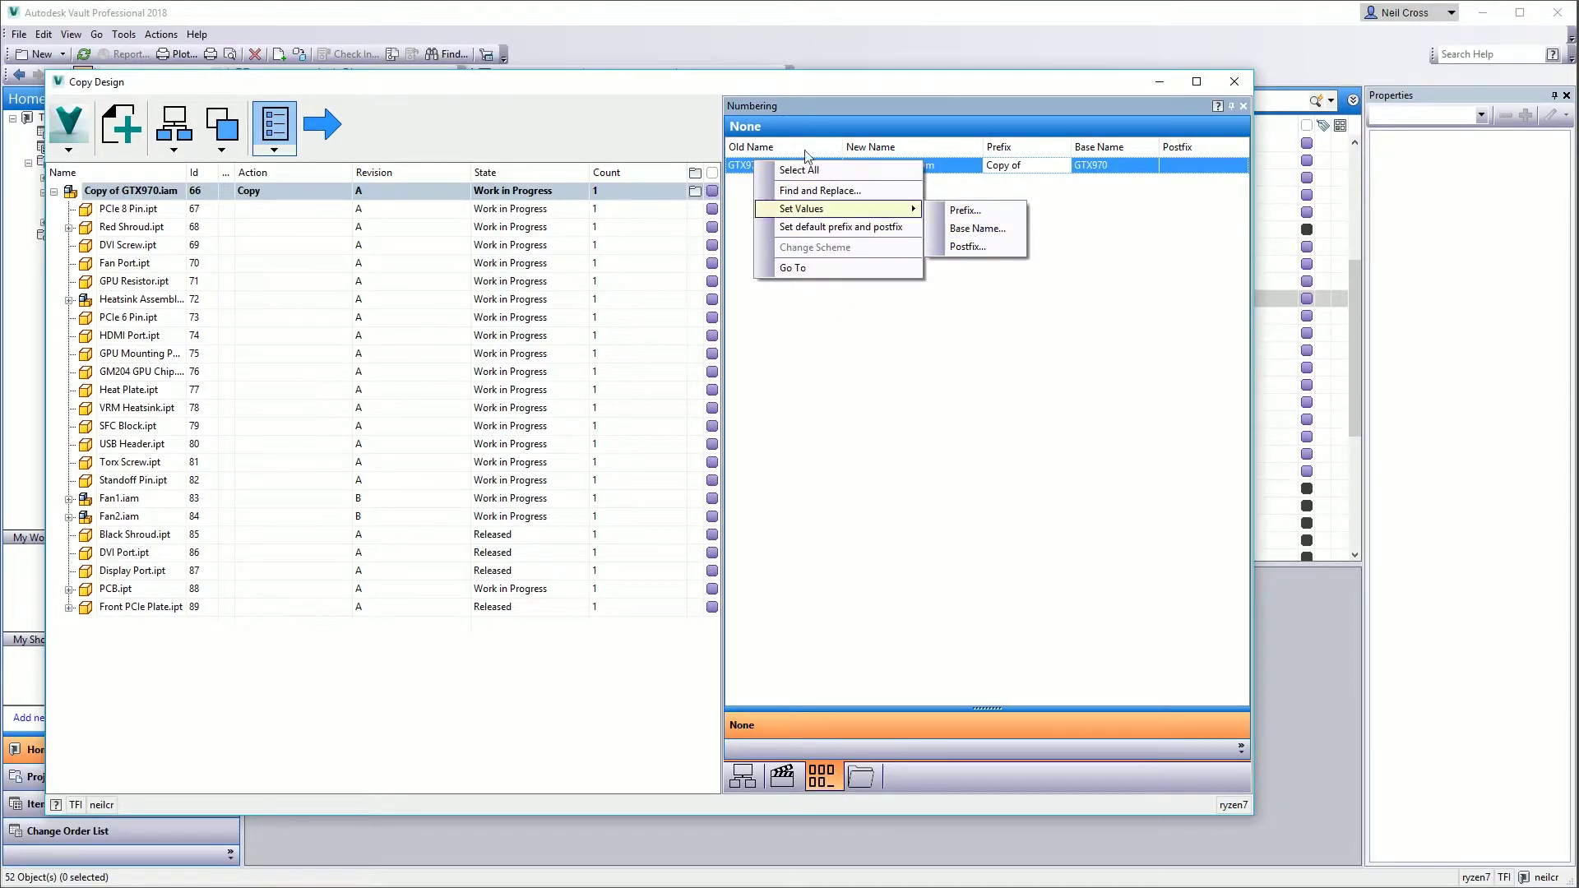
left_click(863, 367)
Clear the prefix of the GTX970.iam copy and set its base name to GTX1070.
left_click_drag(1039, 163, 903, 177)
key("BackSpace")
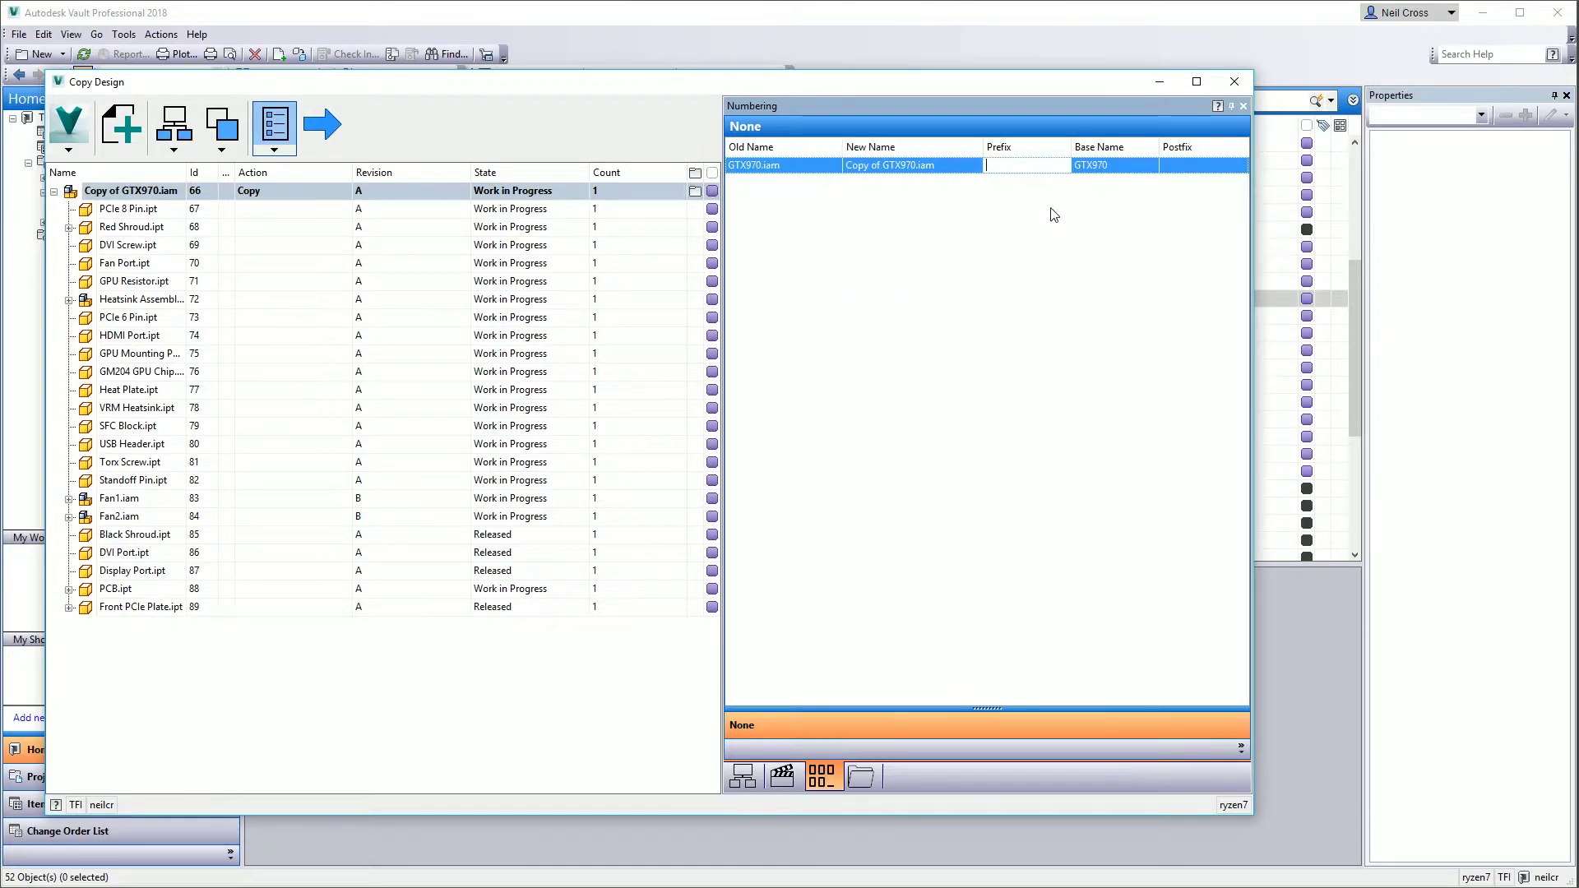
left_click(1106, 166)
left_click_drag(1110, 165, 1080, 165)
type("G")
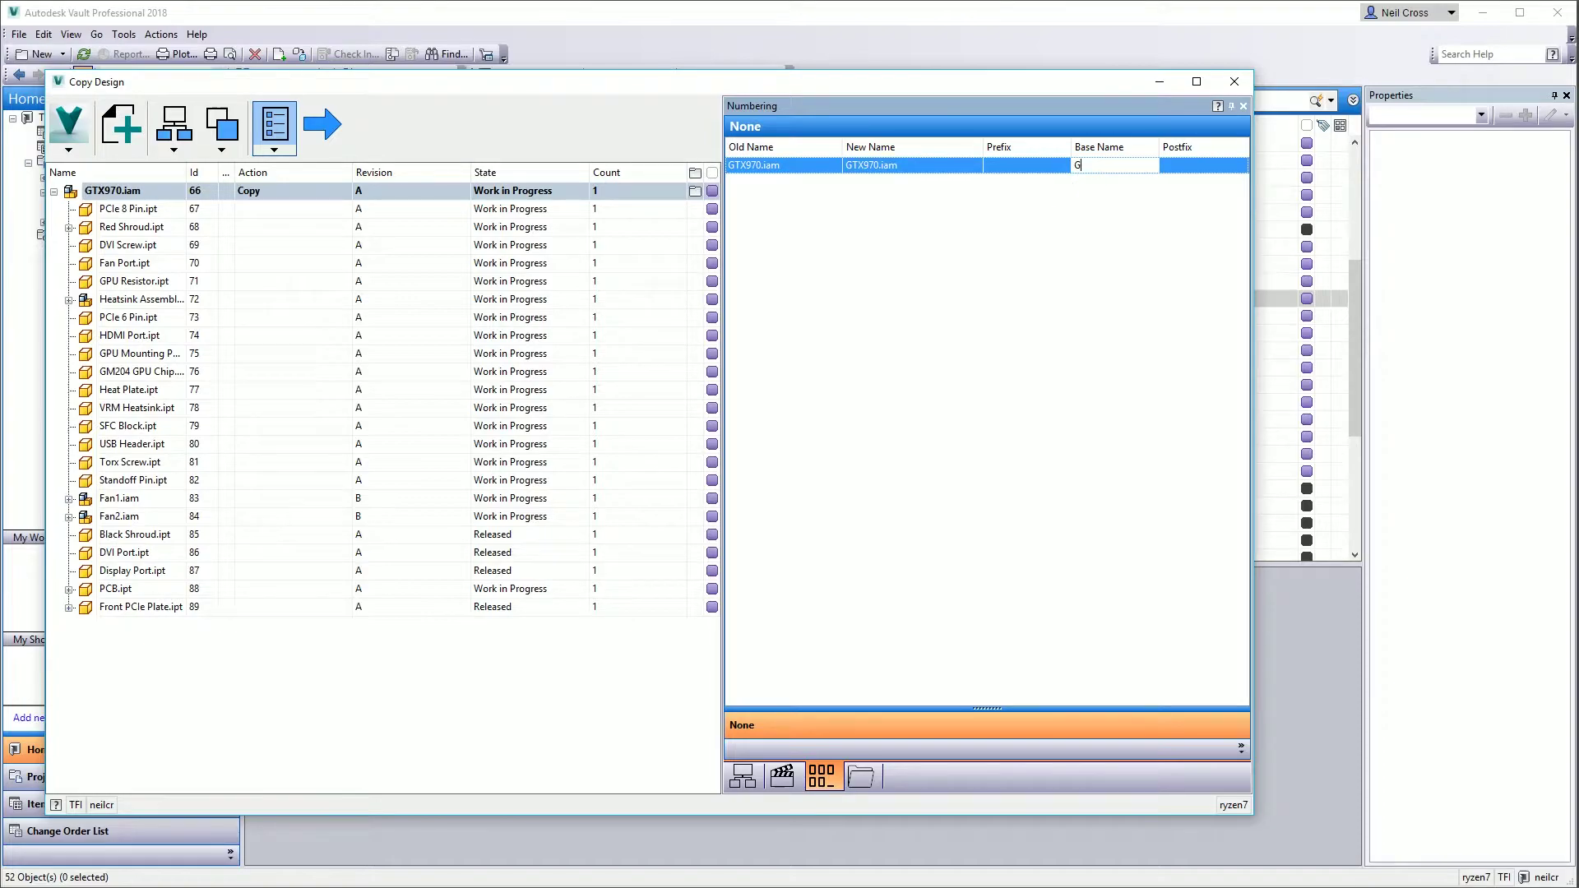
left_click(1045, 198)
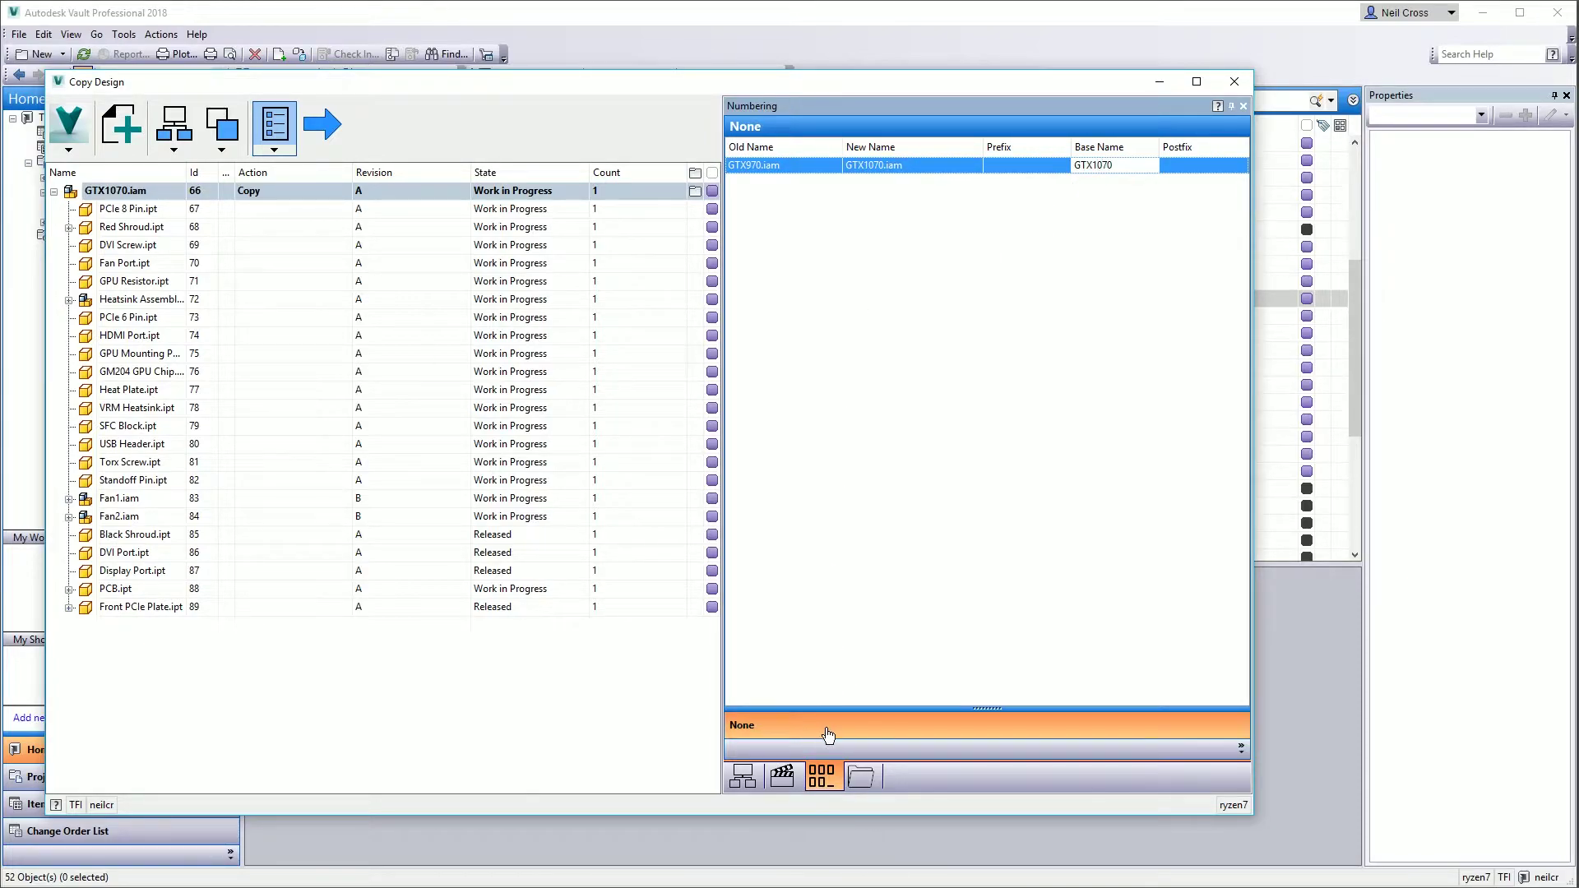
Switch to Inventor, generate a file number for Part1 with the TFI Part Numbers scheme, cancel the save and return to Vault.
left_click(1240, 748)
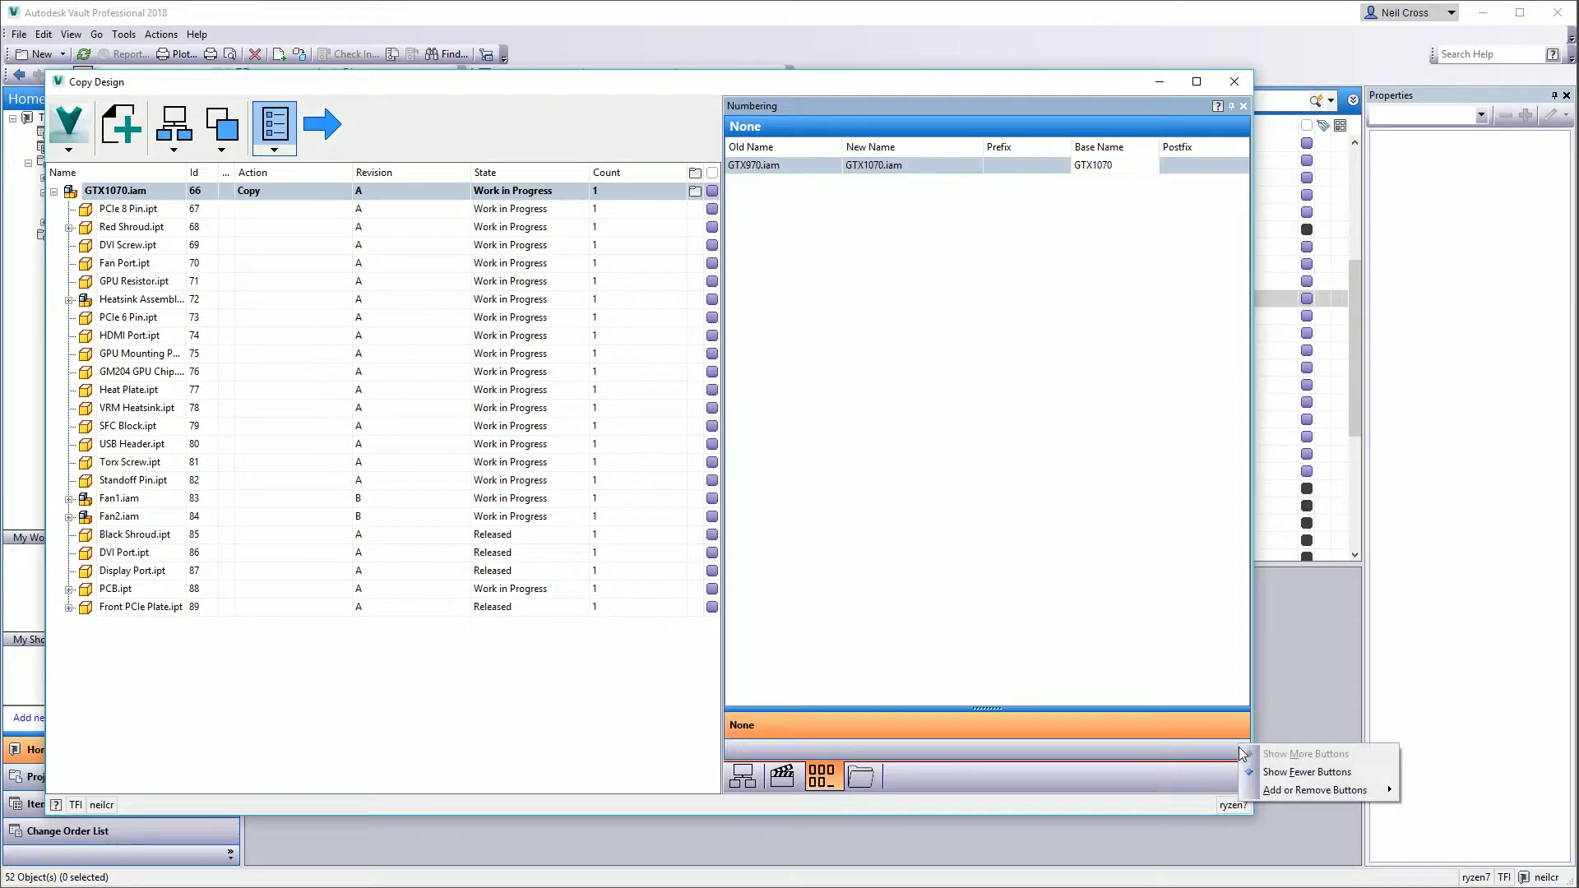
left_click(1035, 700)
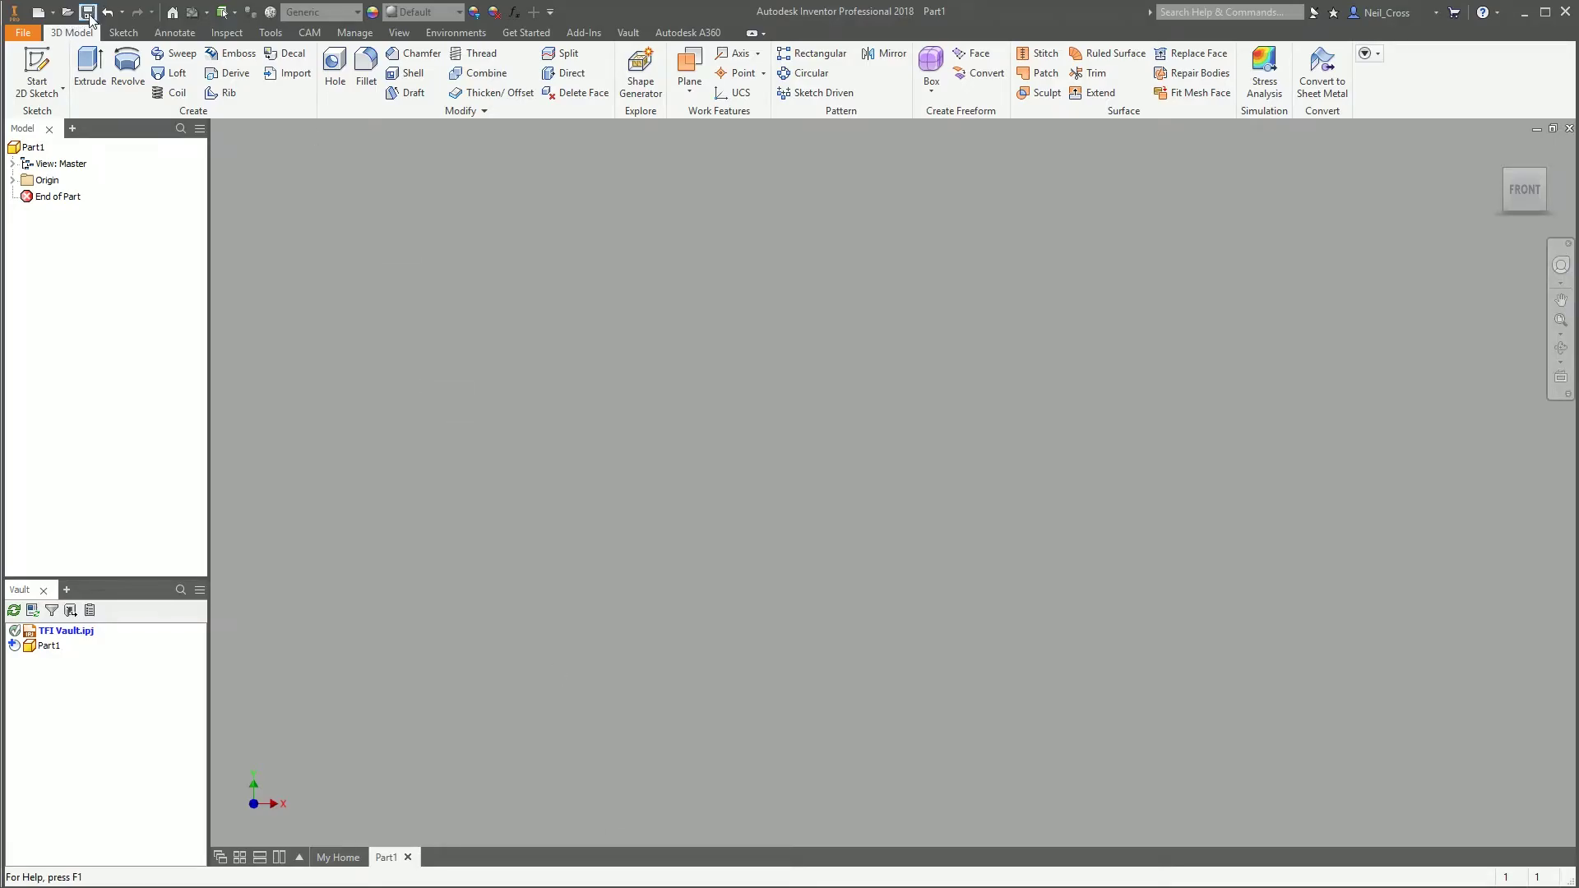
left_click(88, 13)
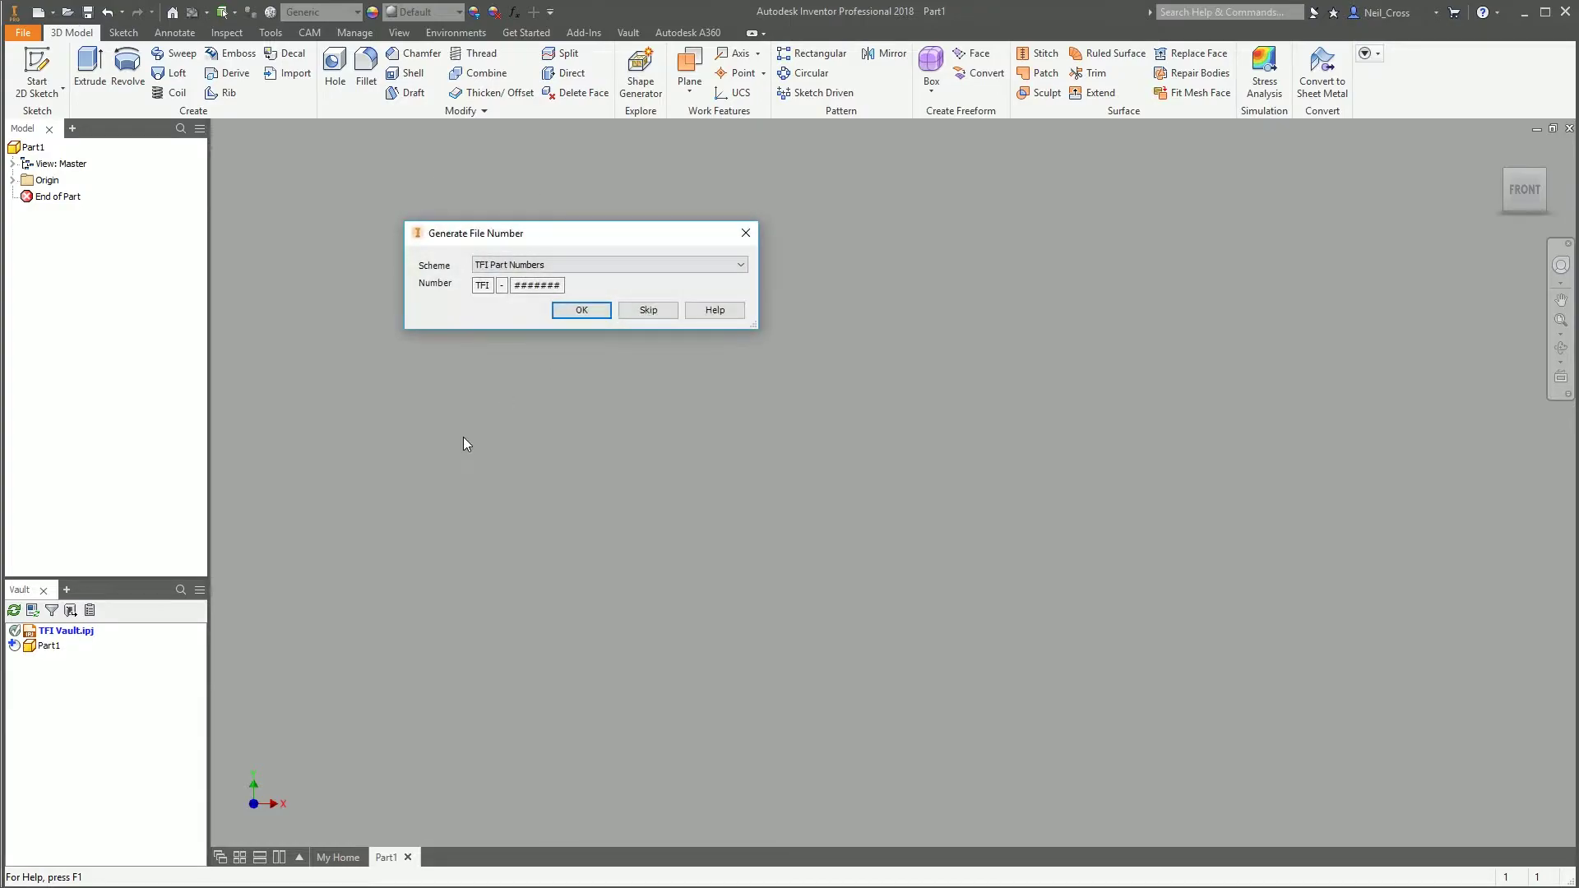
left_click(581, 310)
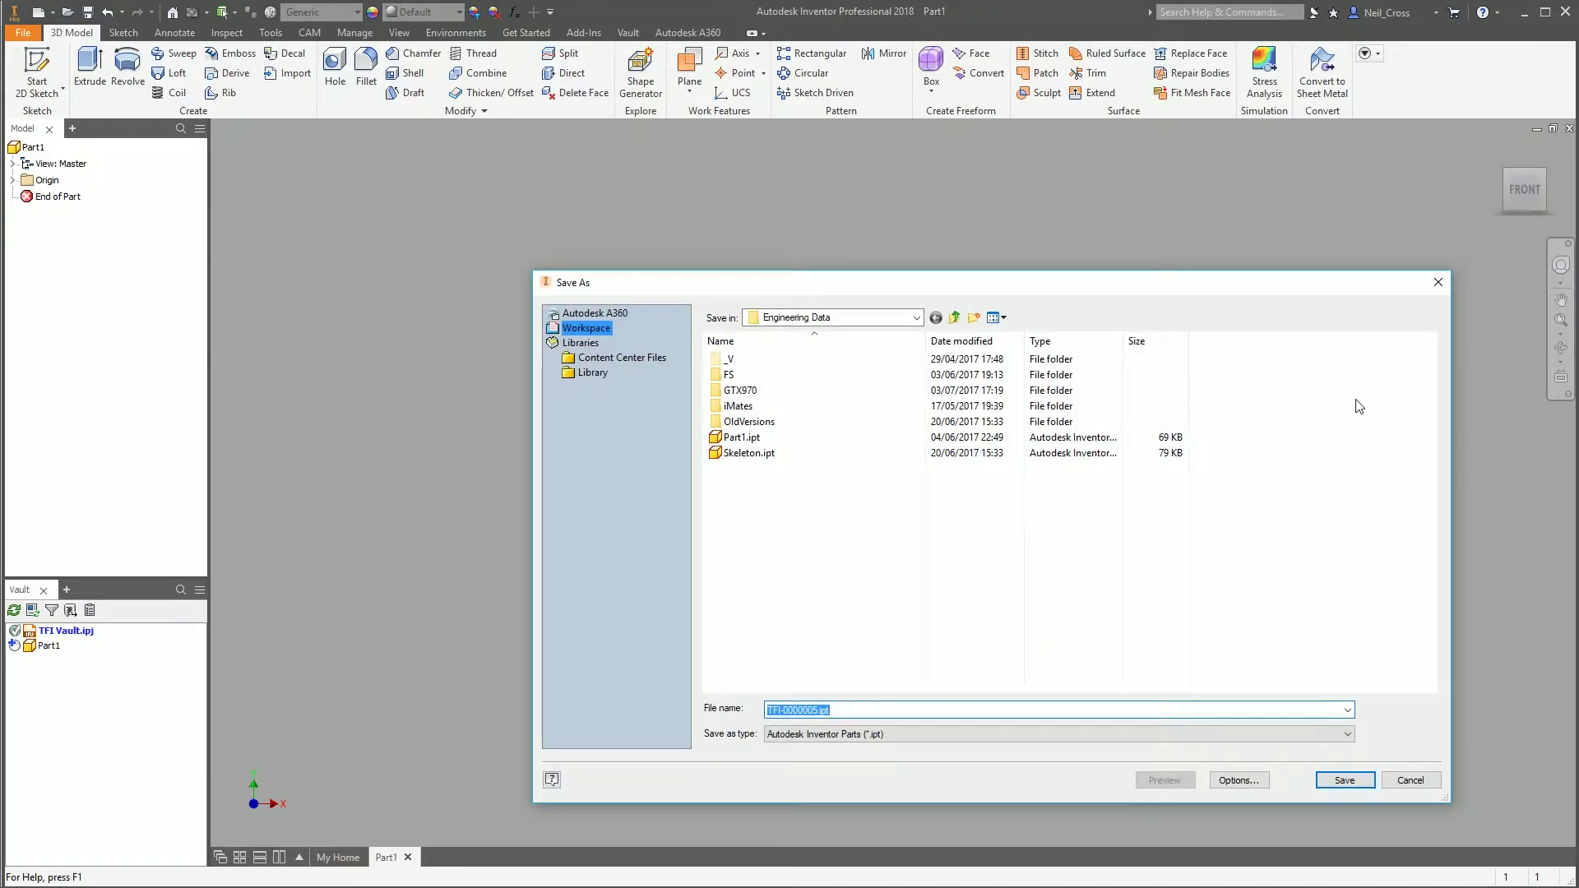
left_click(1438, 282)
left_click(1523, 12)
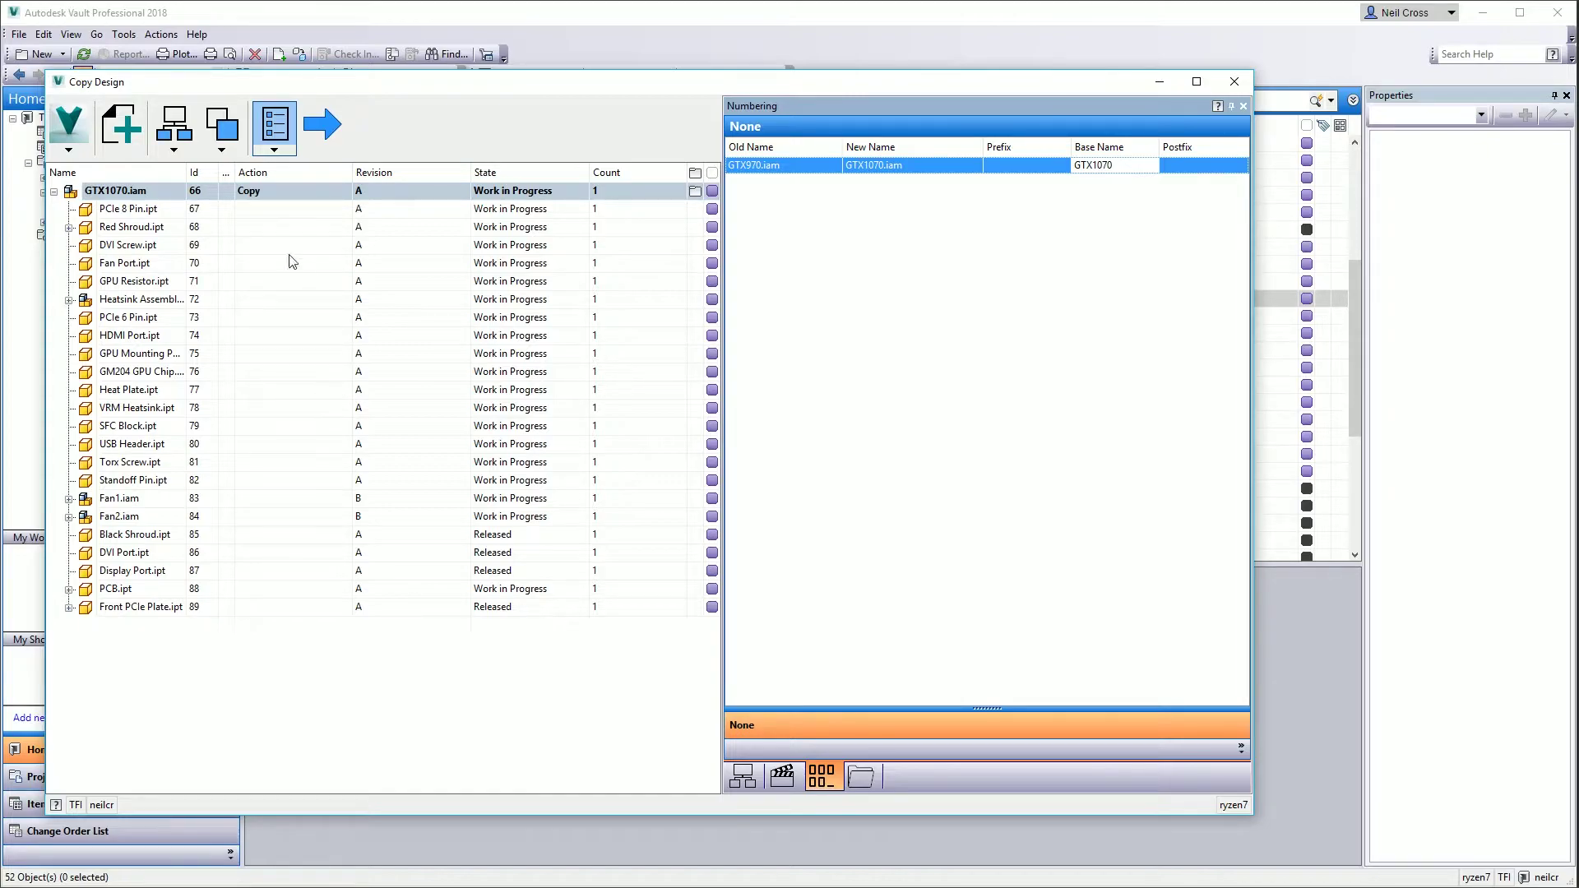
Make the TFI Part Numbers scheme available in Copy Design and display its numbering list.
left_click(69, 151)
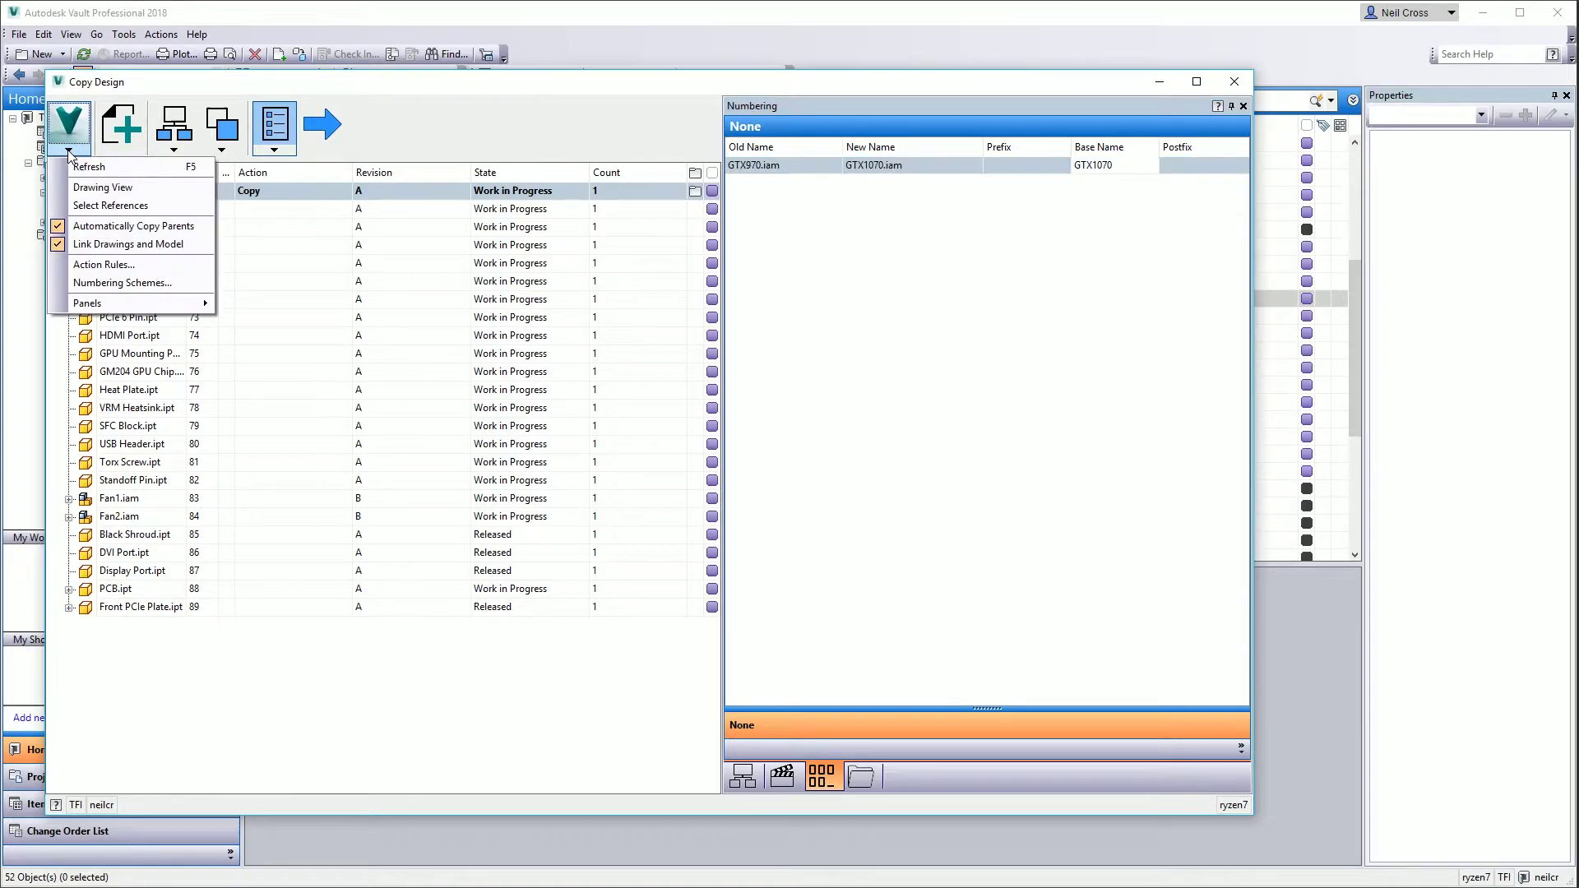
left_click(102, 283)
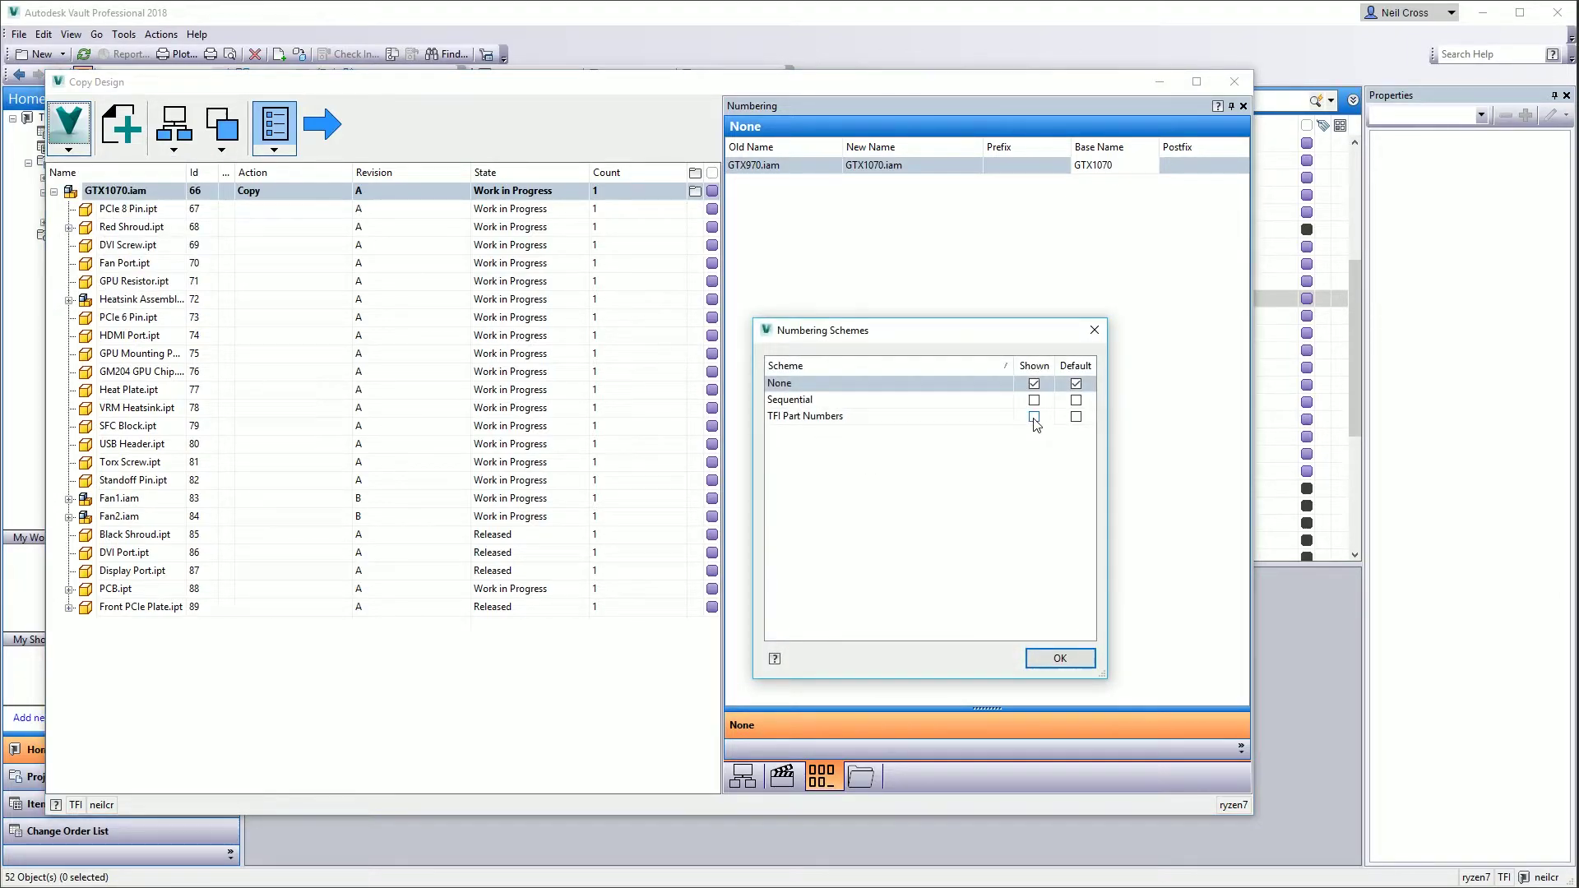
left_click(1034, 417)
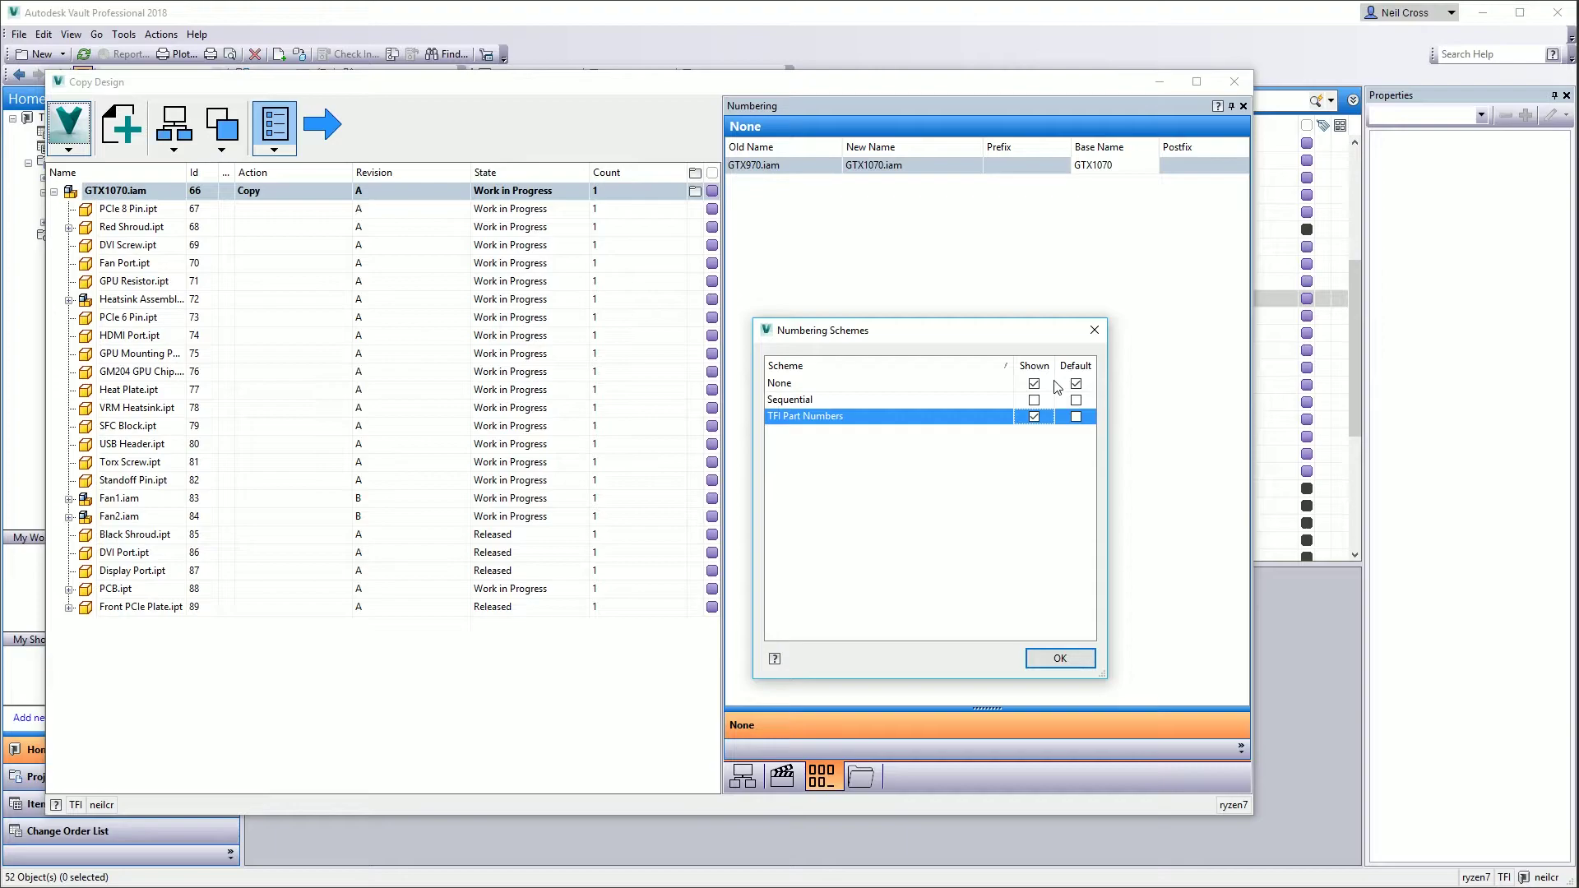
left_click(1070, 663)
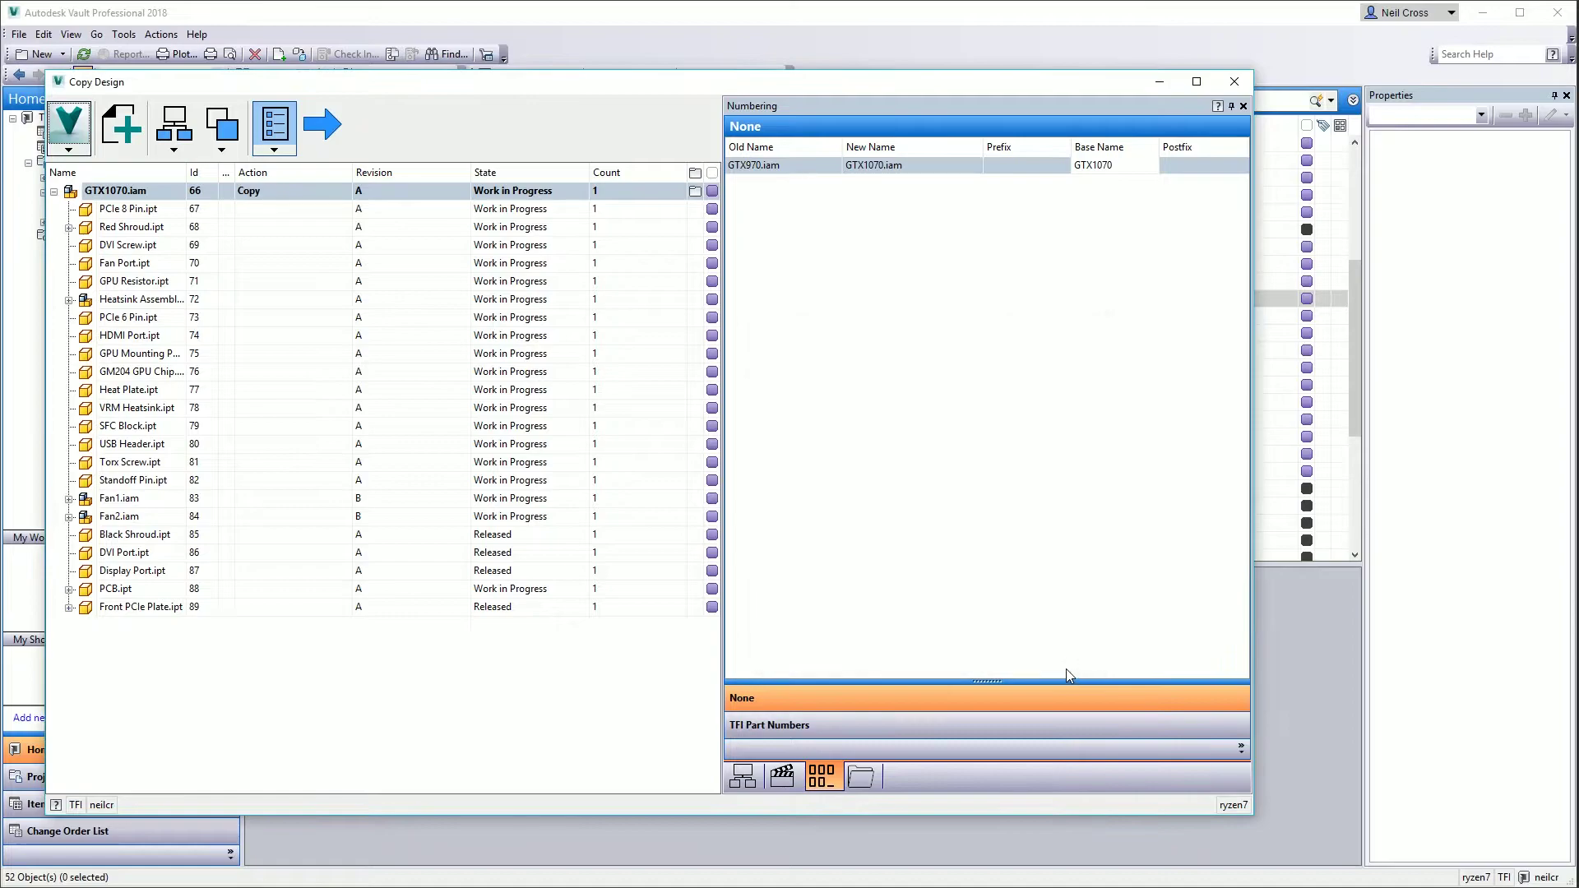
left_click(773, 729)
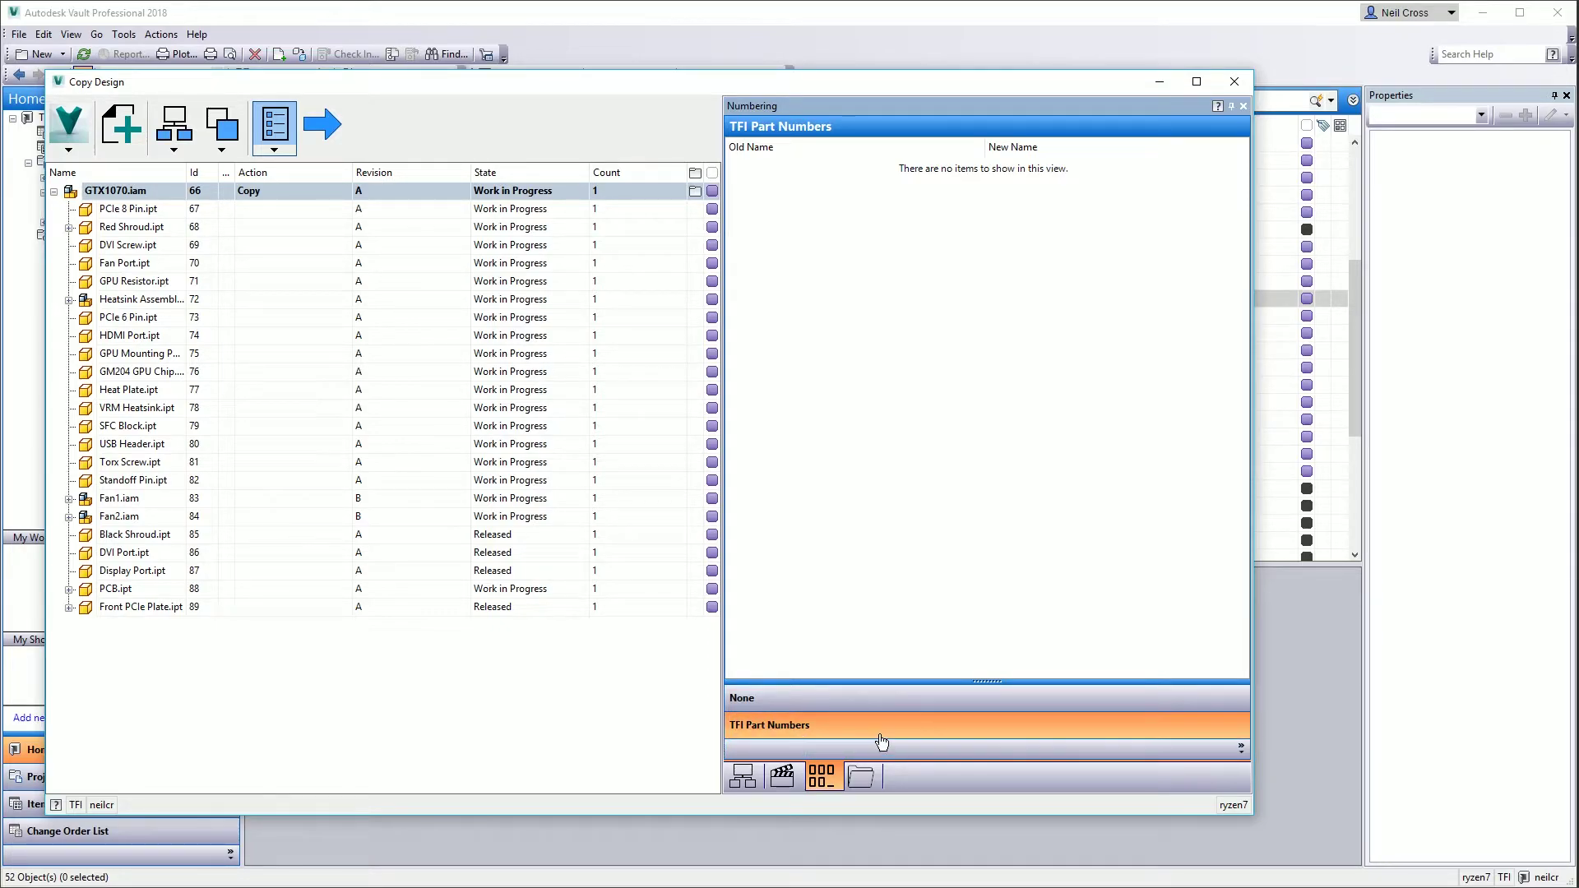
Try to apply the TFI Part Numbers scheme to GTX1070.iam by reapplying the Copy action.
right_click(136, 198)
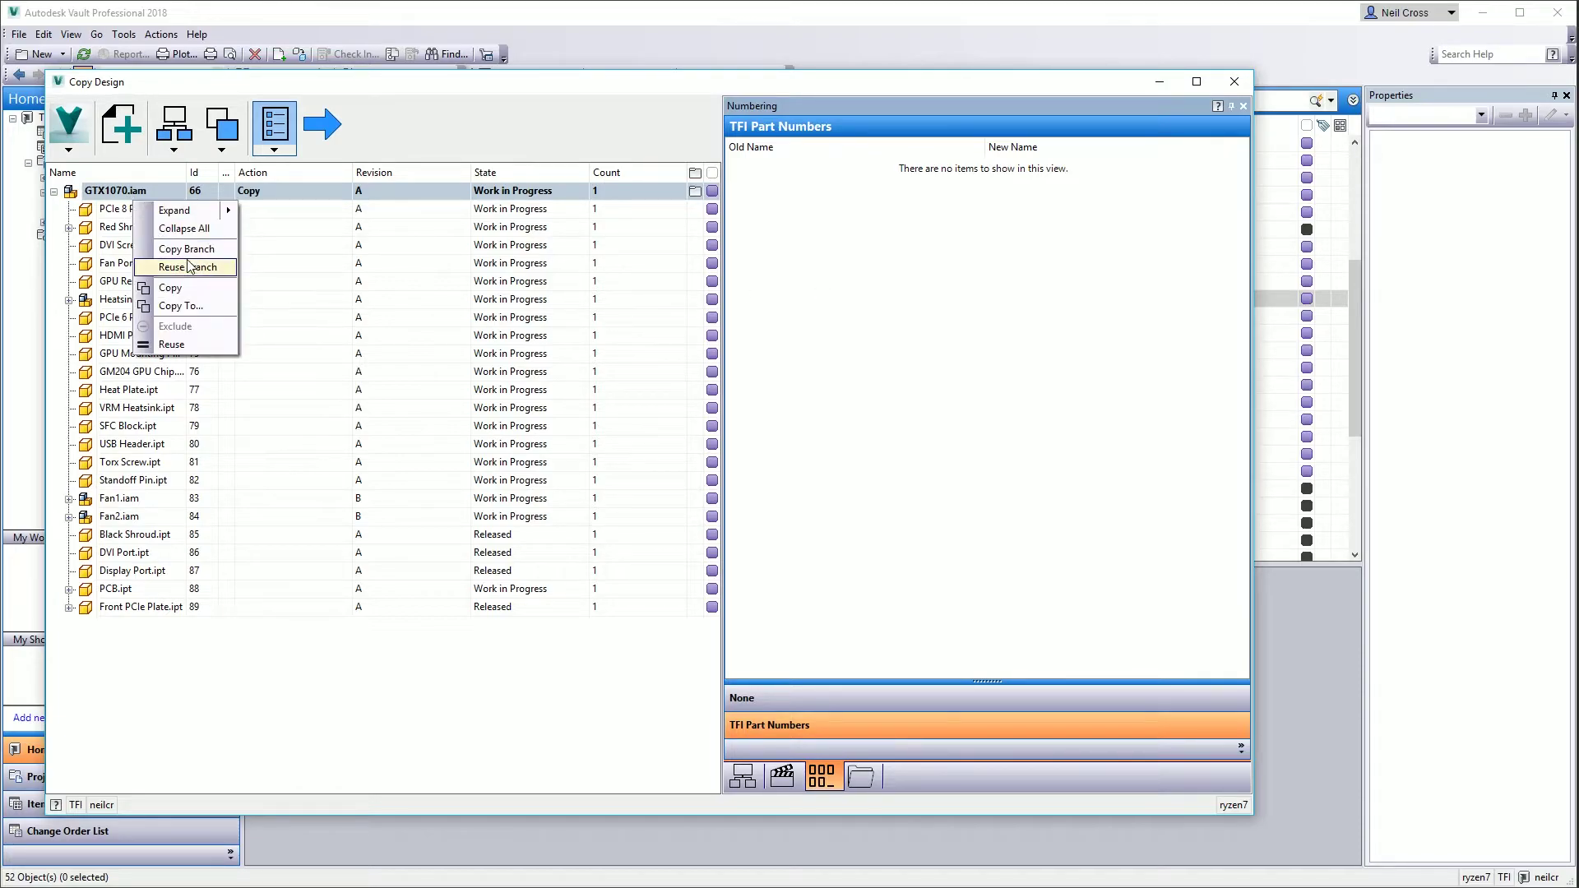
left_click(189, 287)
right_click(954, 223)
mouse_move(1030, 239)
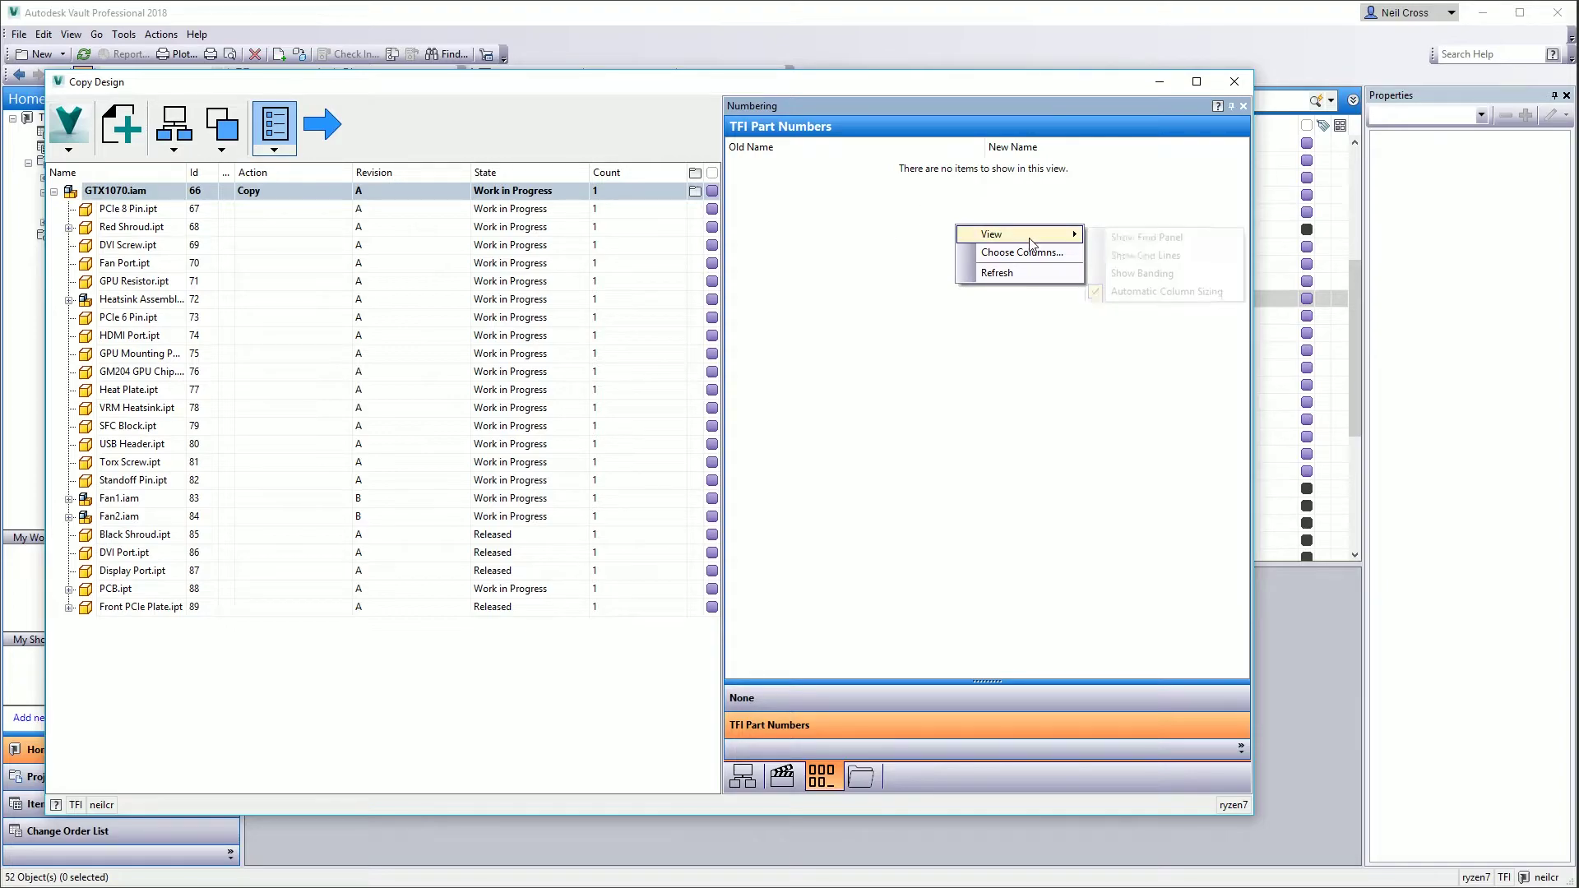
key("Escape")
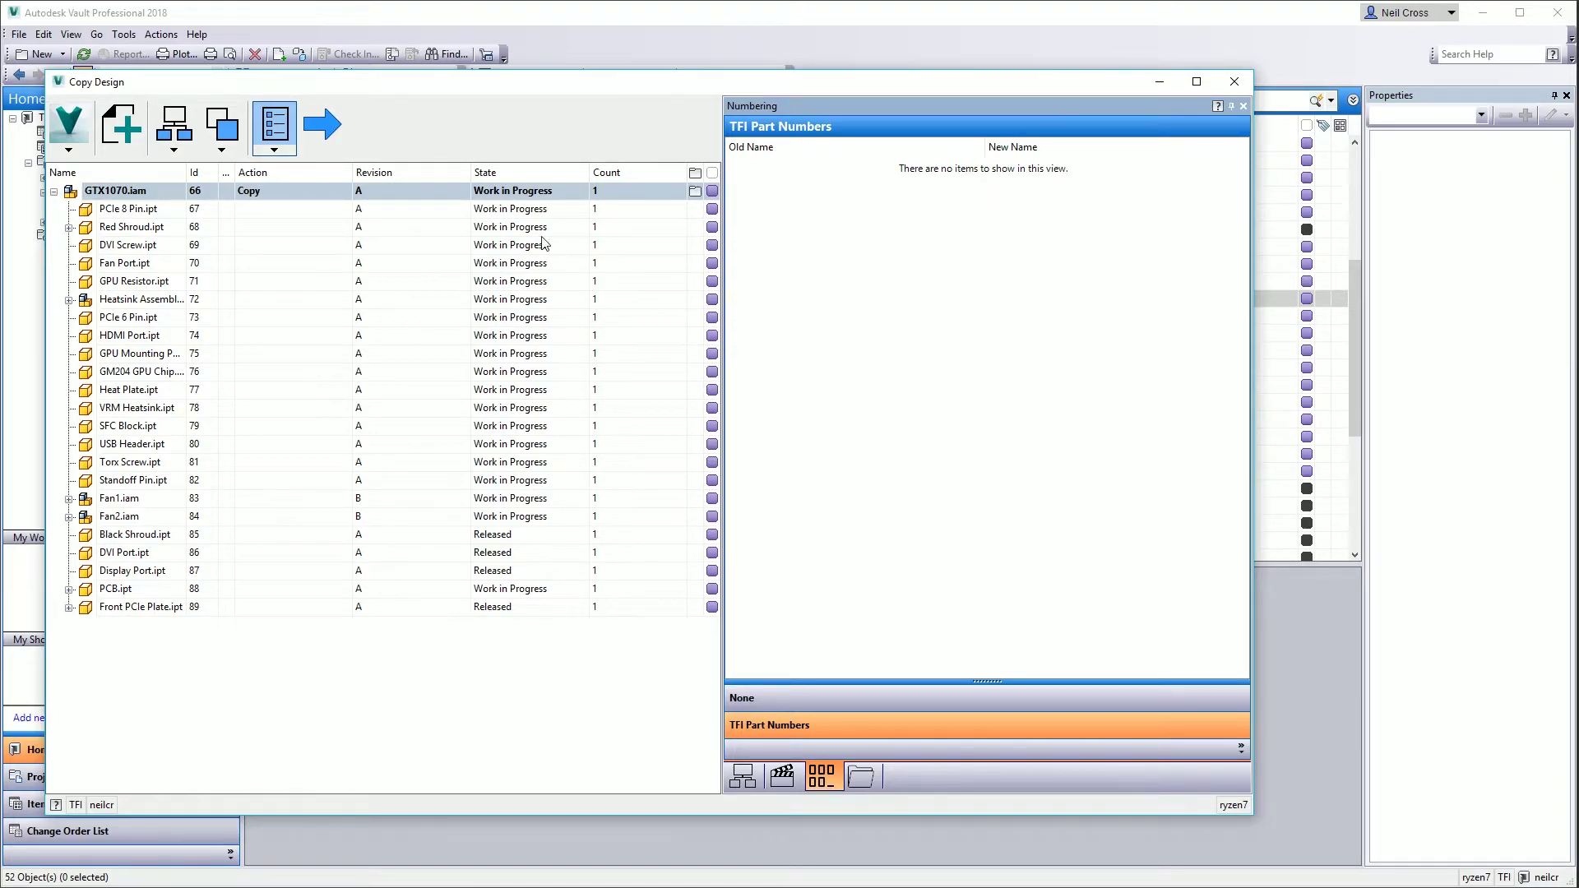
right_click(164, 195)
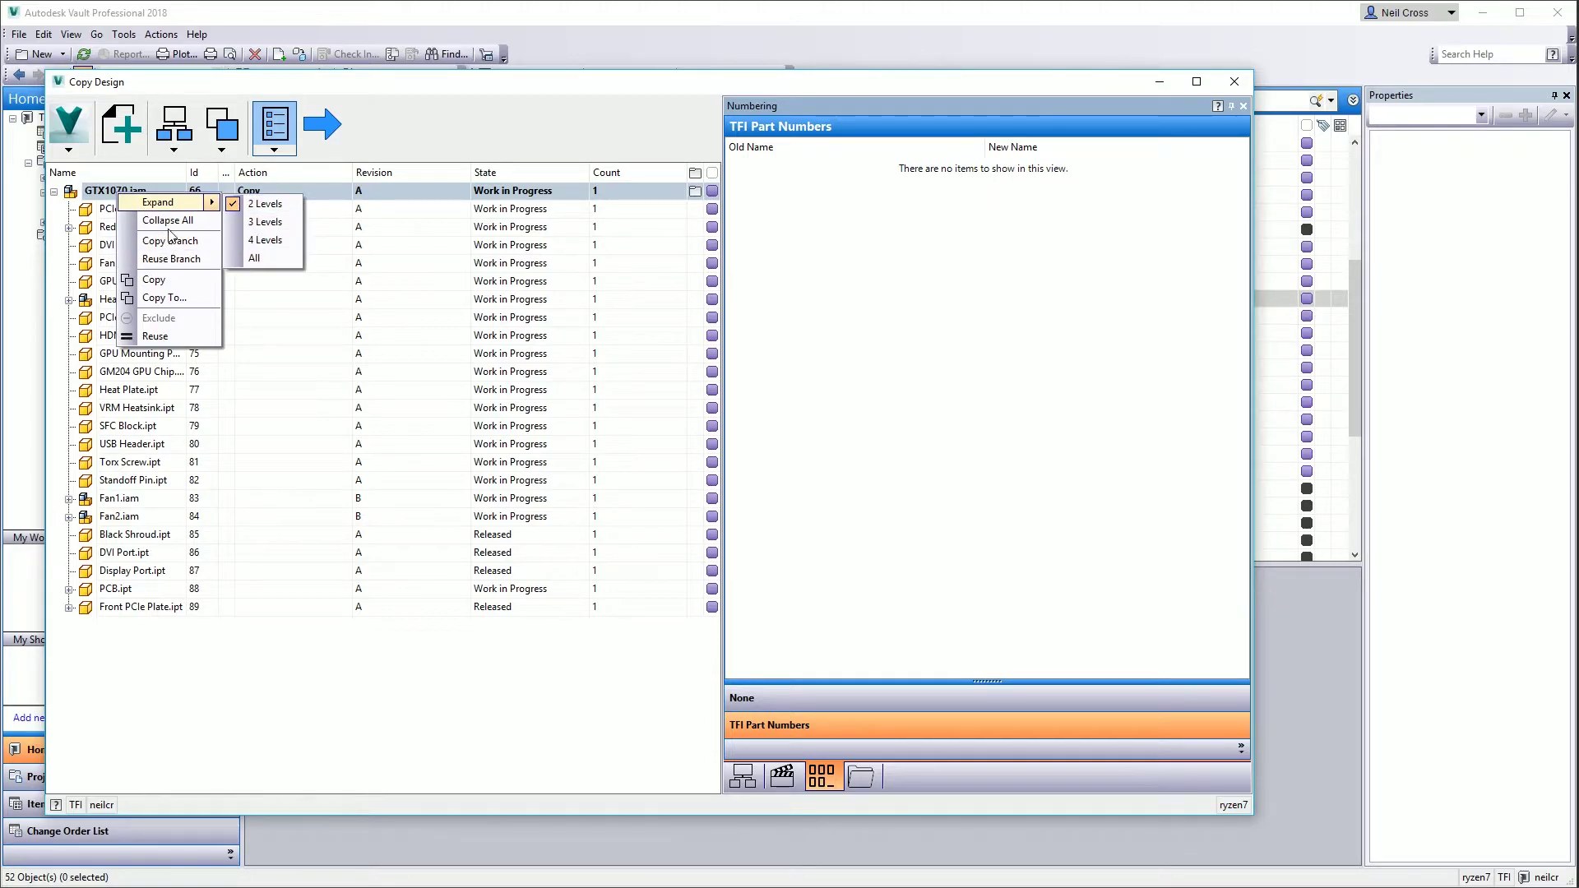
left_click(169, 281)
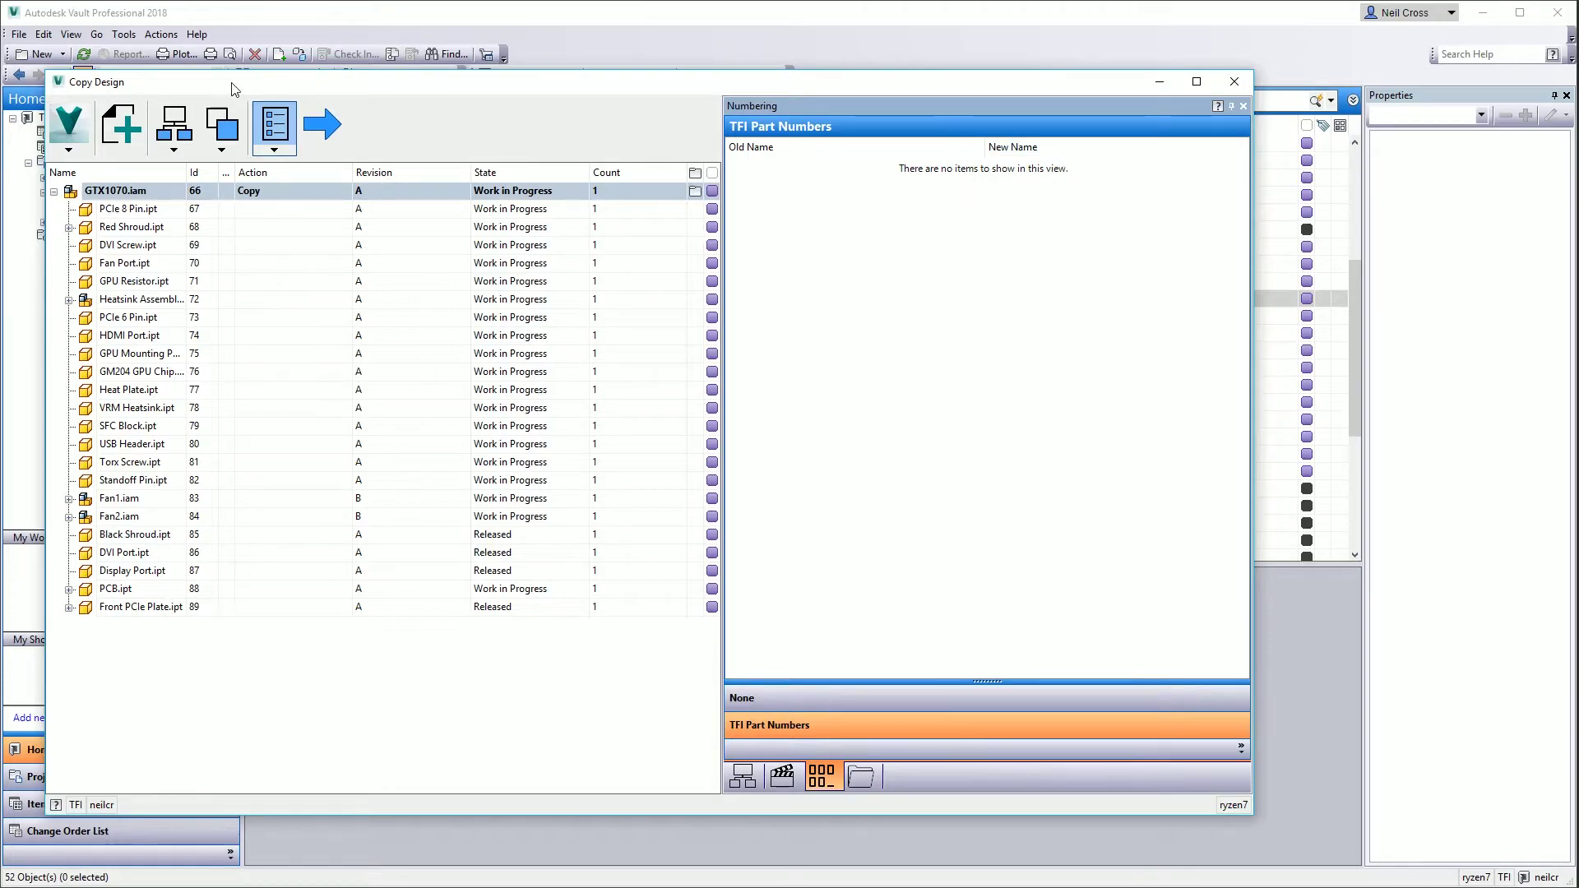
Assign the top-level assembly GTX1070.iam to the TFI Part Numbers scheme.
left_click(150, 190)
left_click(923, 249)
right_click(398, 221)
left_click_drag(102, 191, 927, 323)
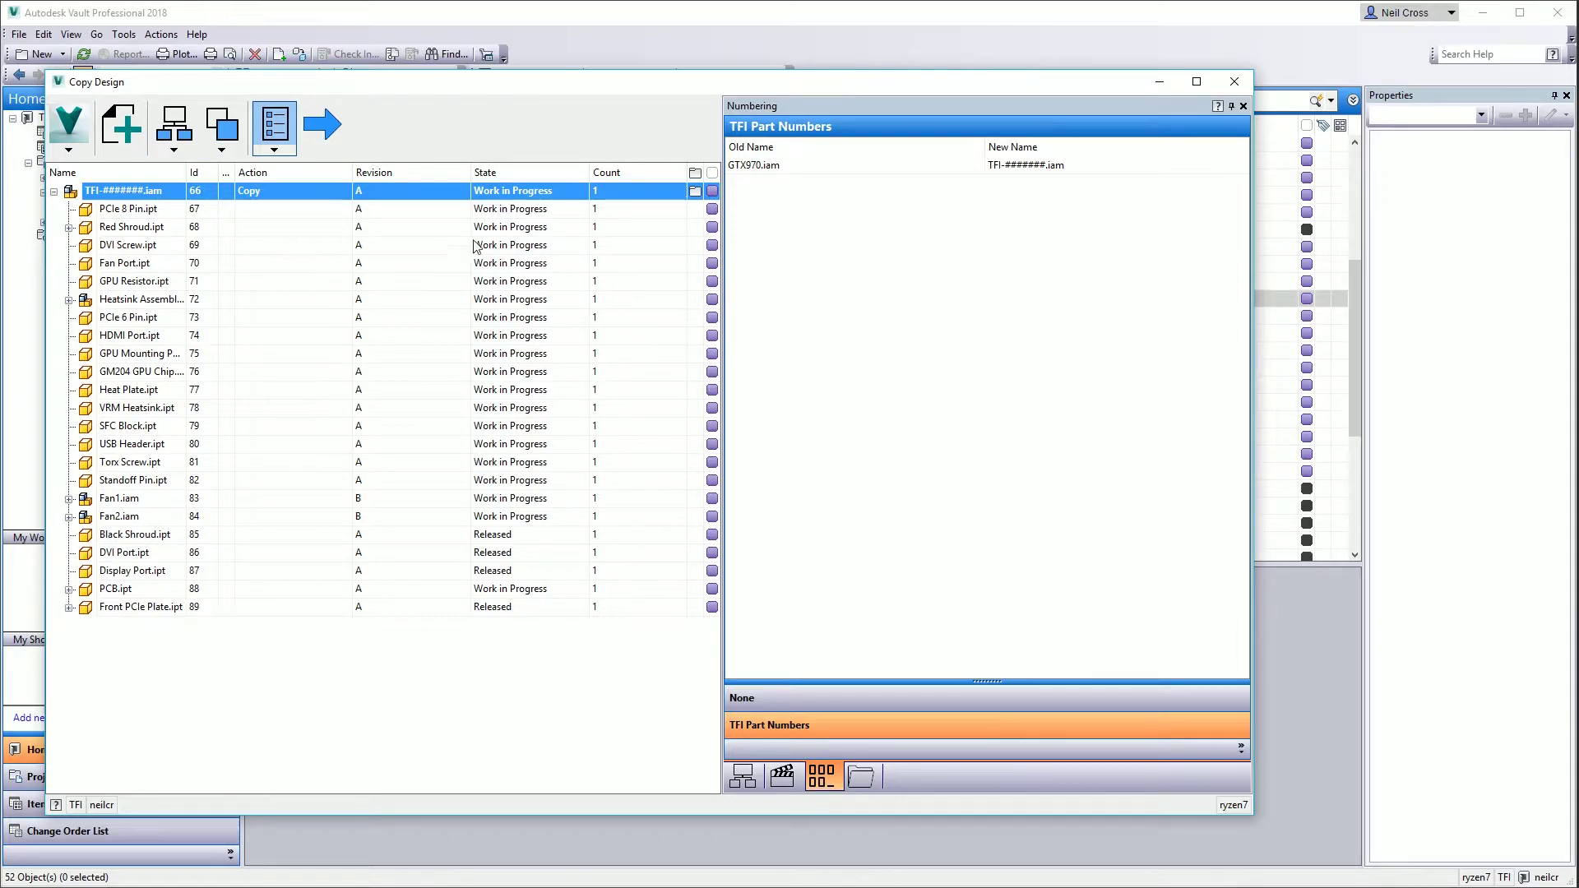
Set the destination of the top-level assembly's copy to the GTX970 folder under Engineering Data.
right_click(695, 194)
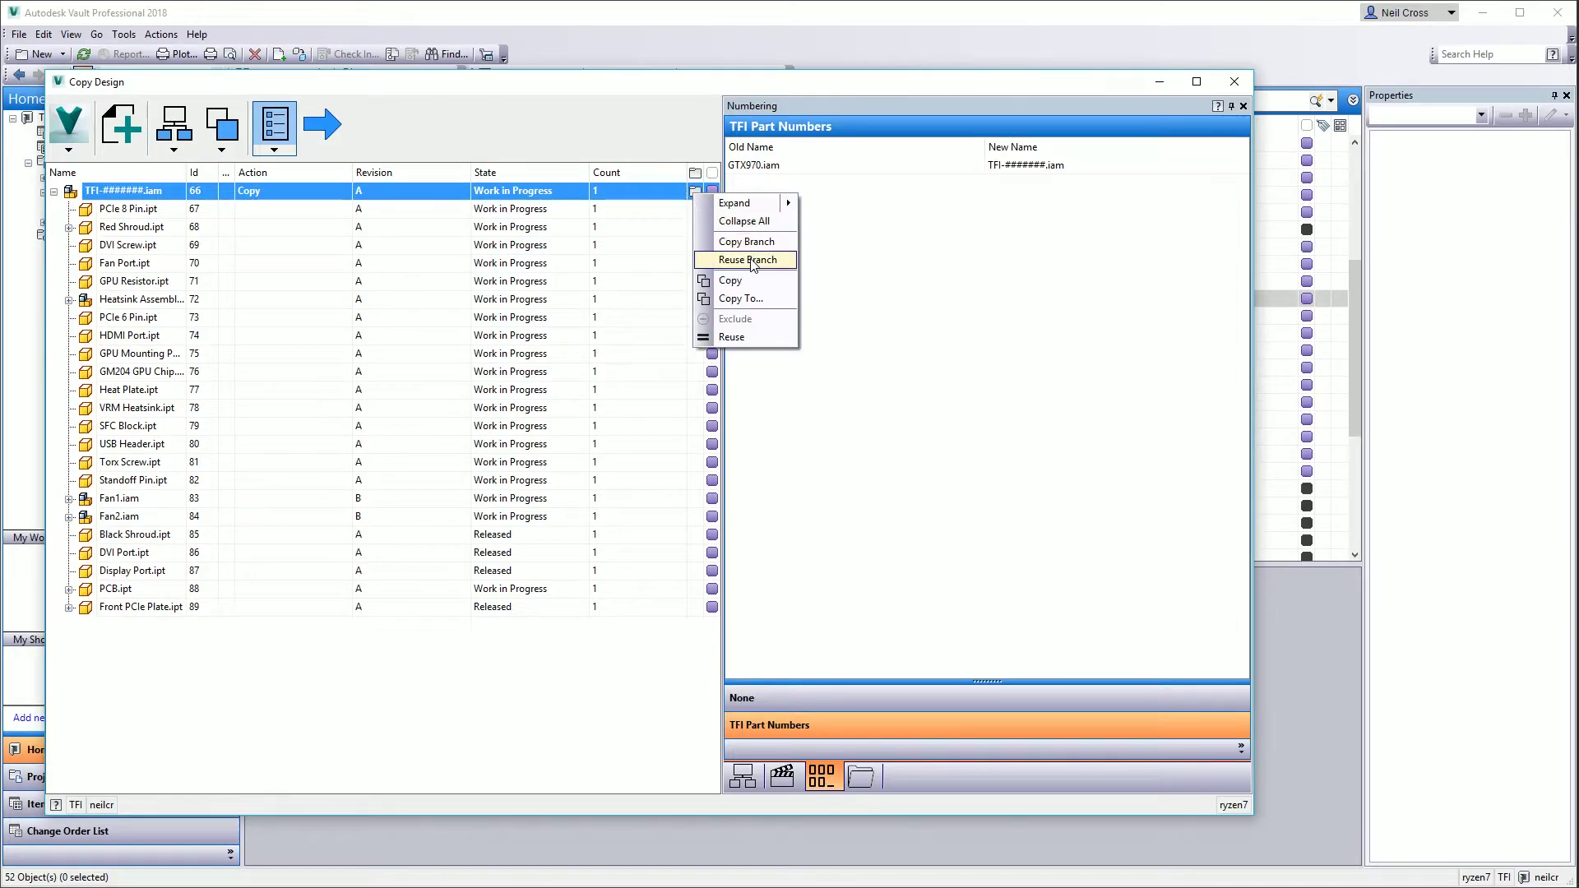
left_click(744, 303)
left_click(580, 387)
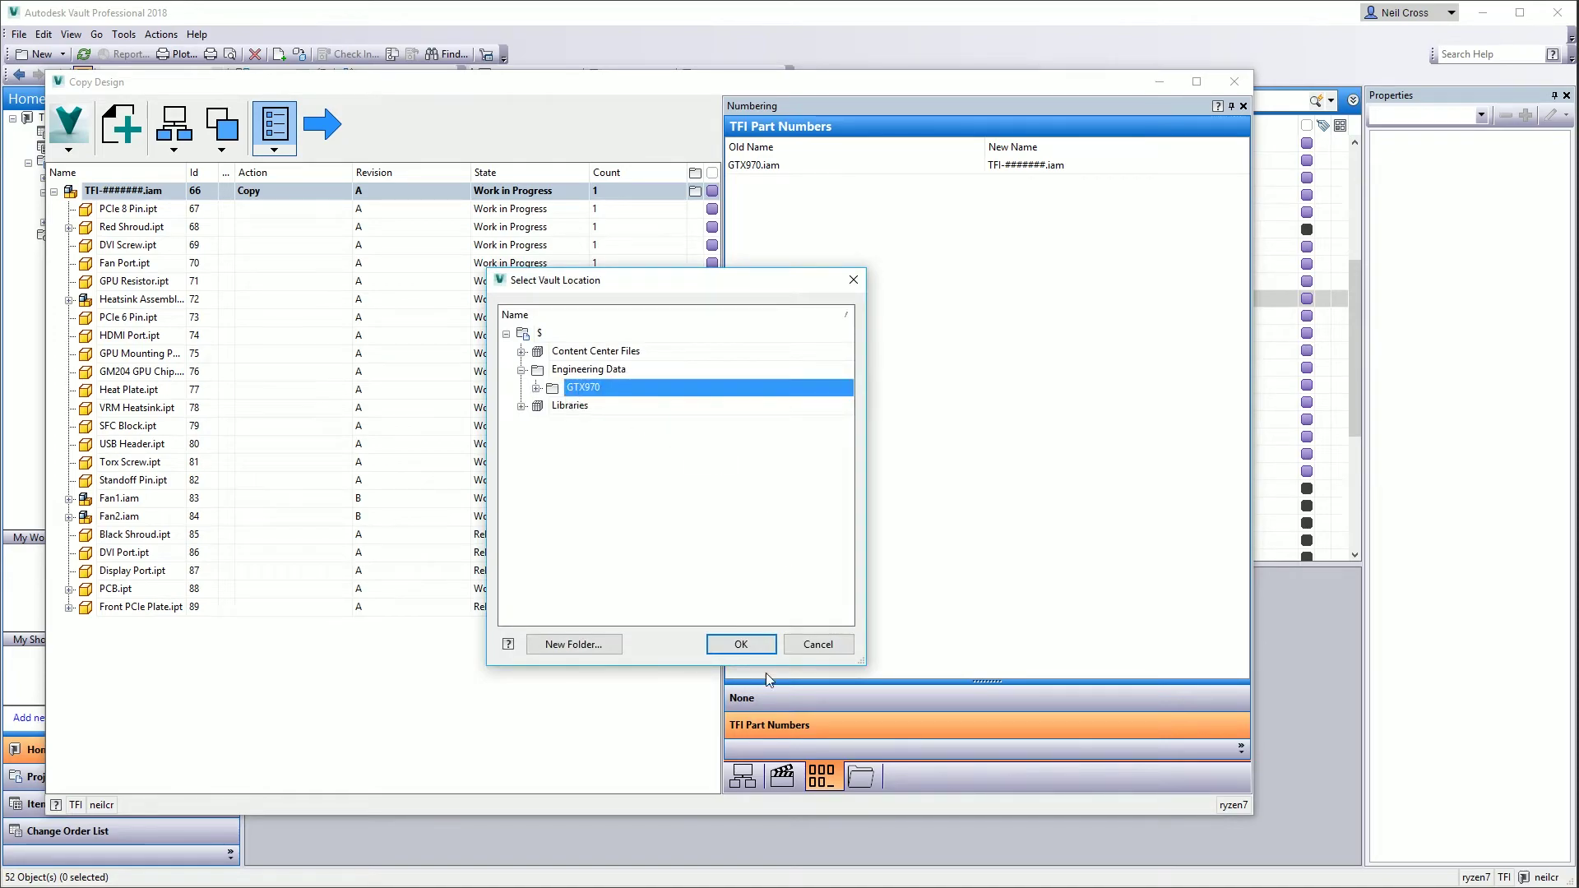
left_click(741, 644)
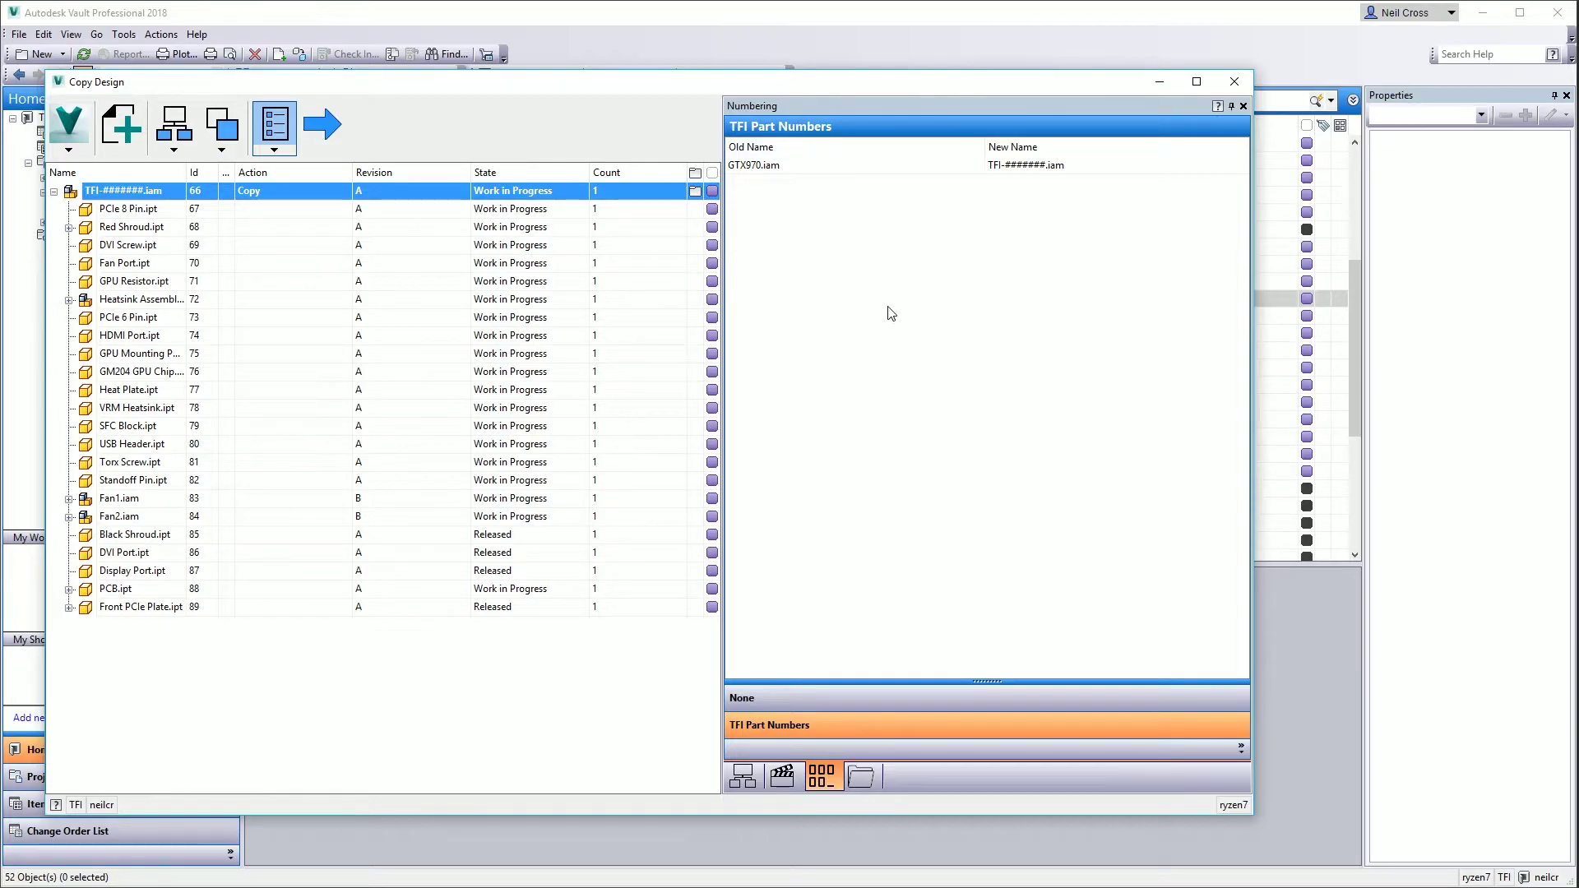
Execute the copy and close the Copy Design window.
left_click(314, 126)
left_click_drag(440, 83, 534, 45)
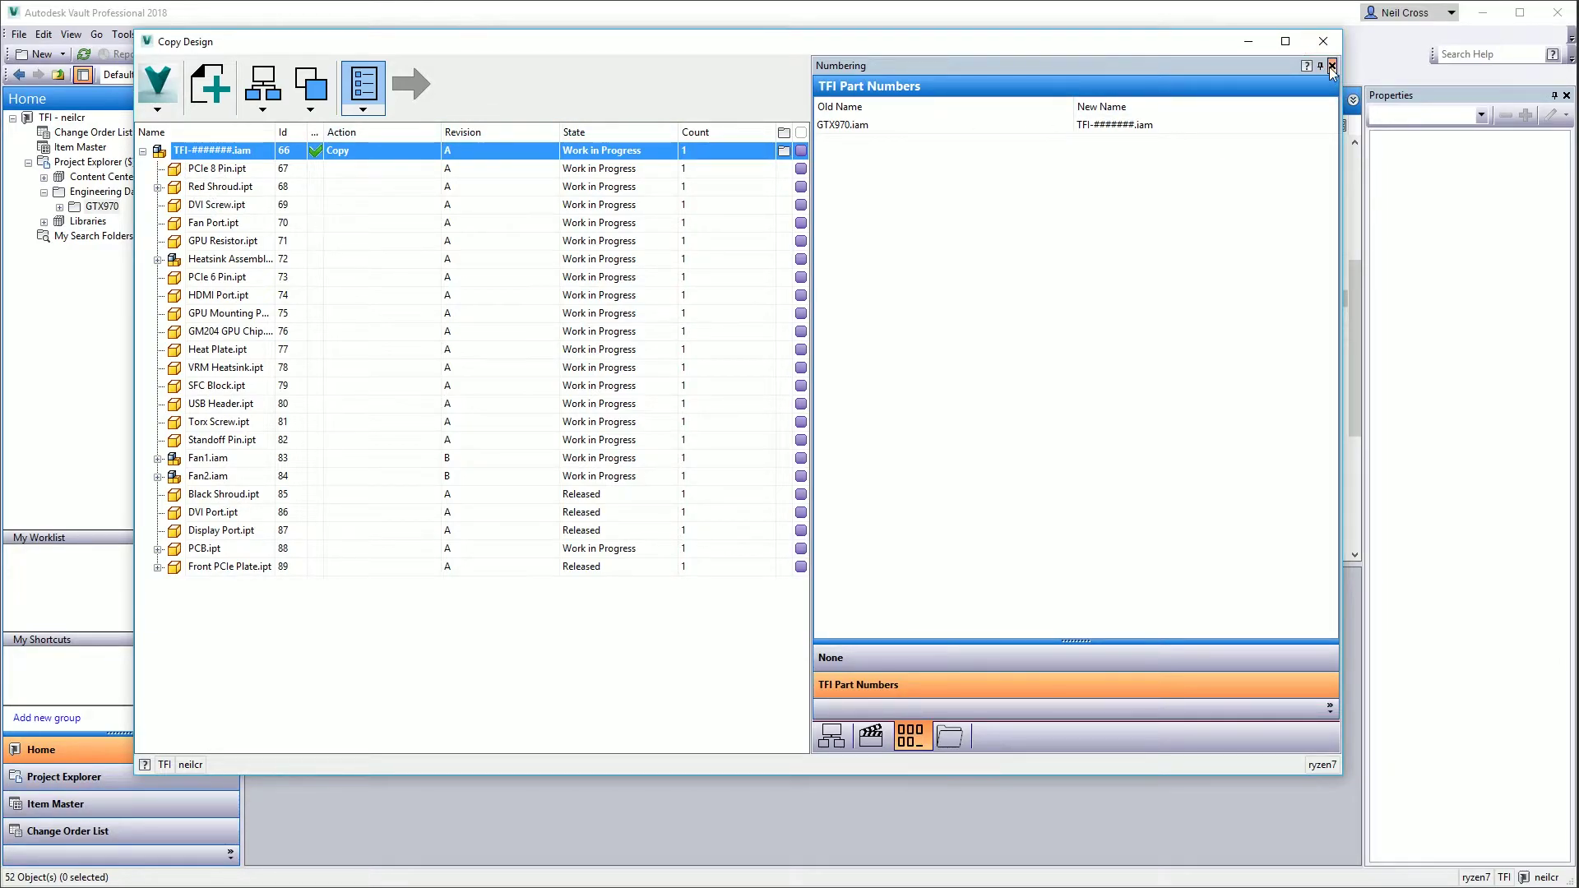
left_click(1324, 43)
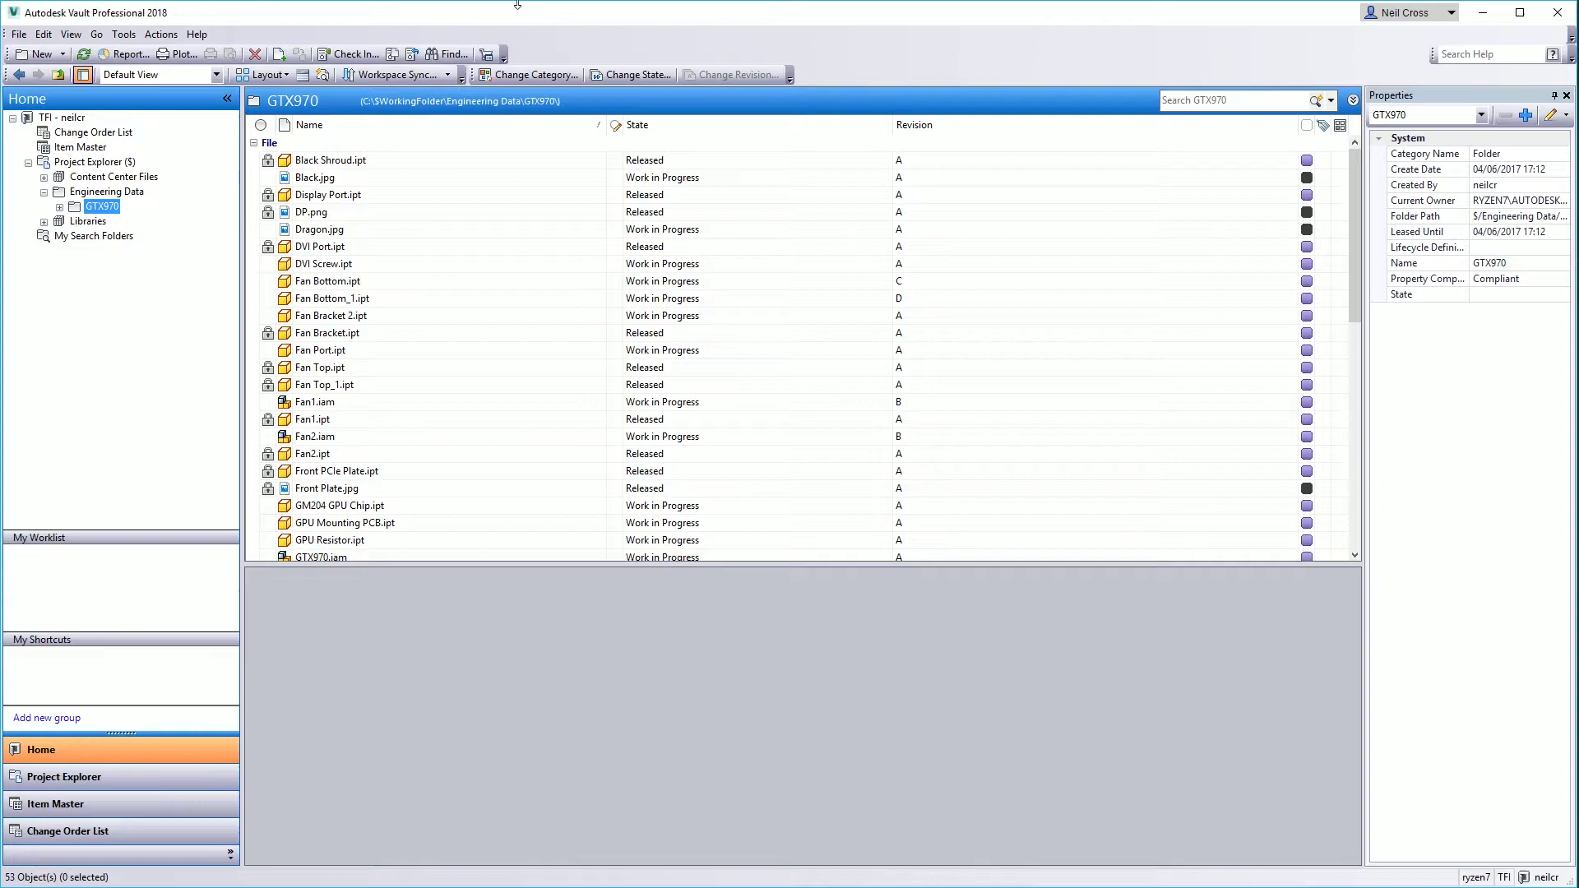
Add the Create Date field as a column in the GTX970 folder's file list.
right_click(504, 135)
left_click(565, 315)
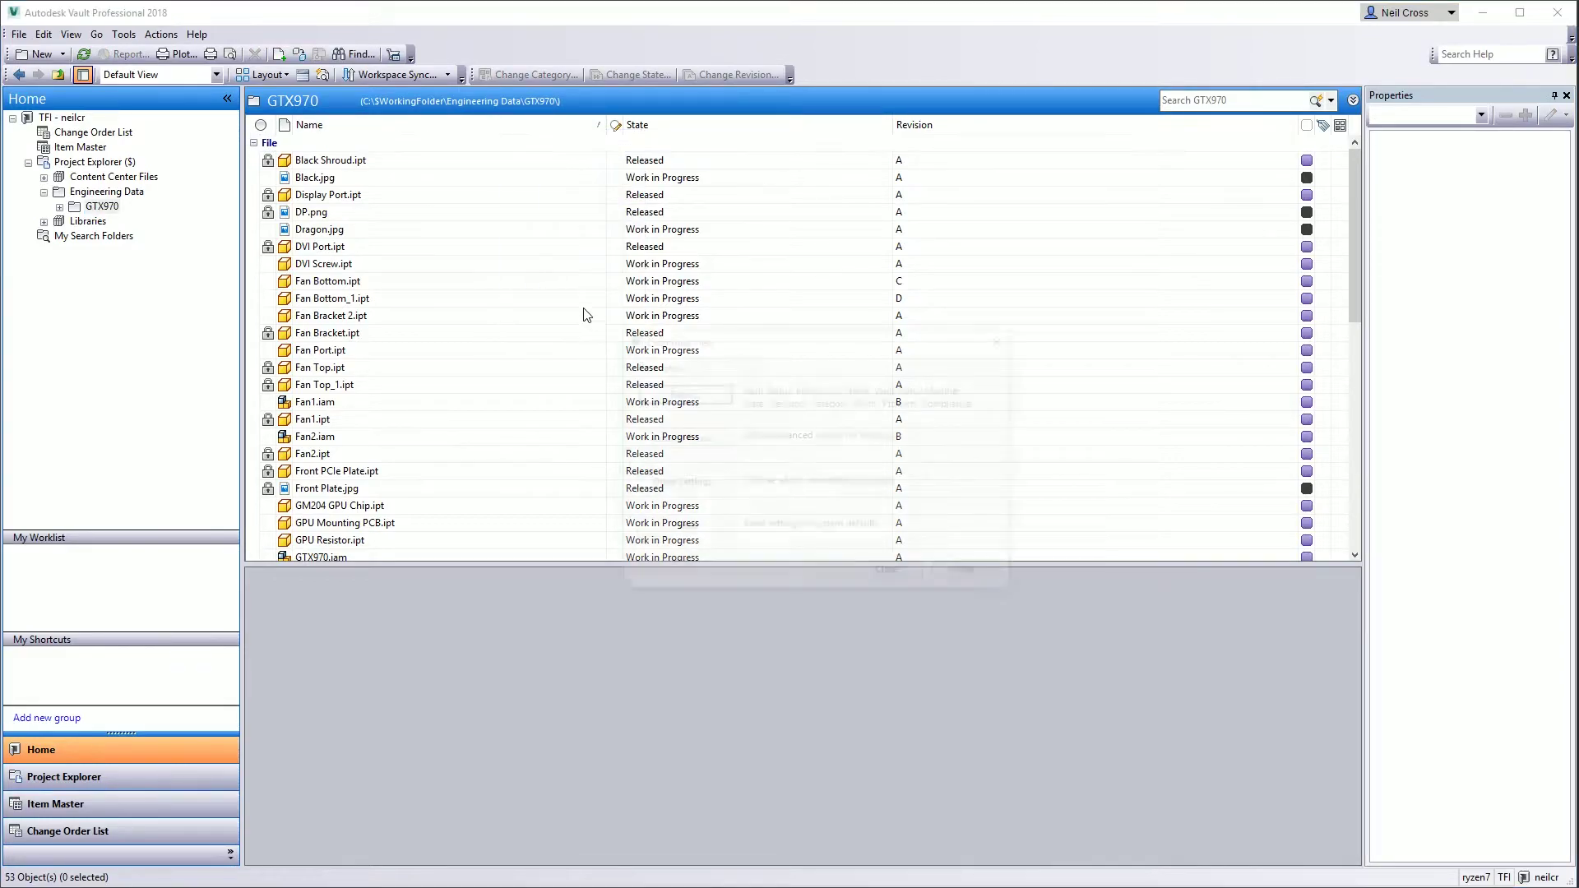
left_click(680, 399)
left_click_drag(797, 429, 801, 453)
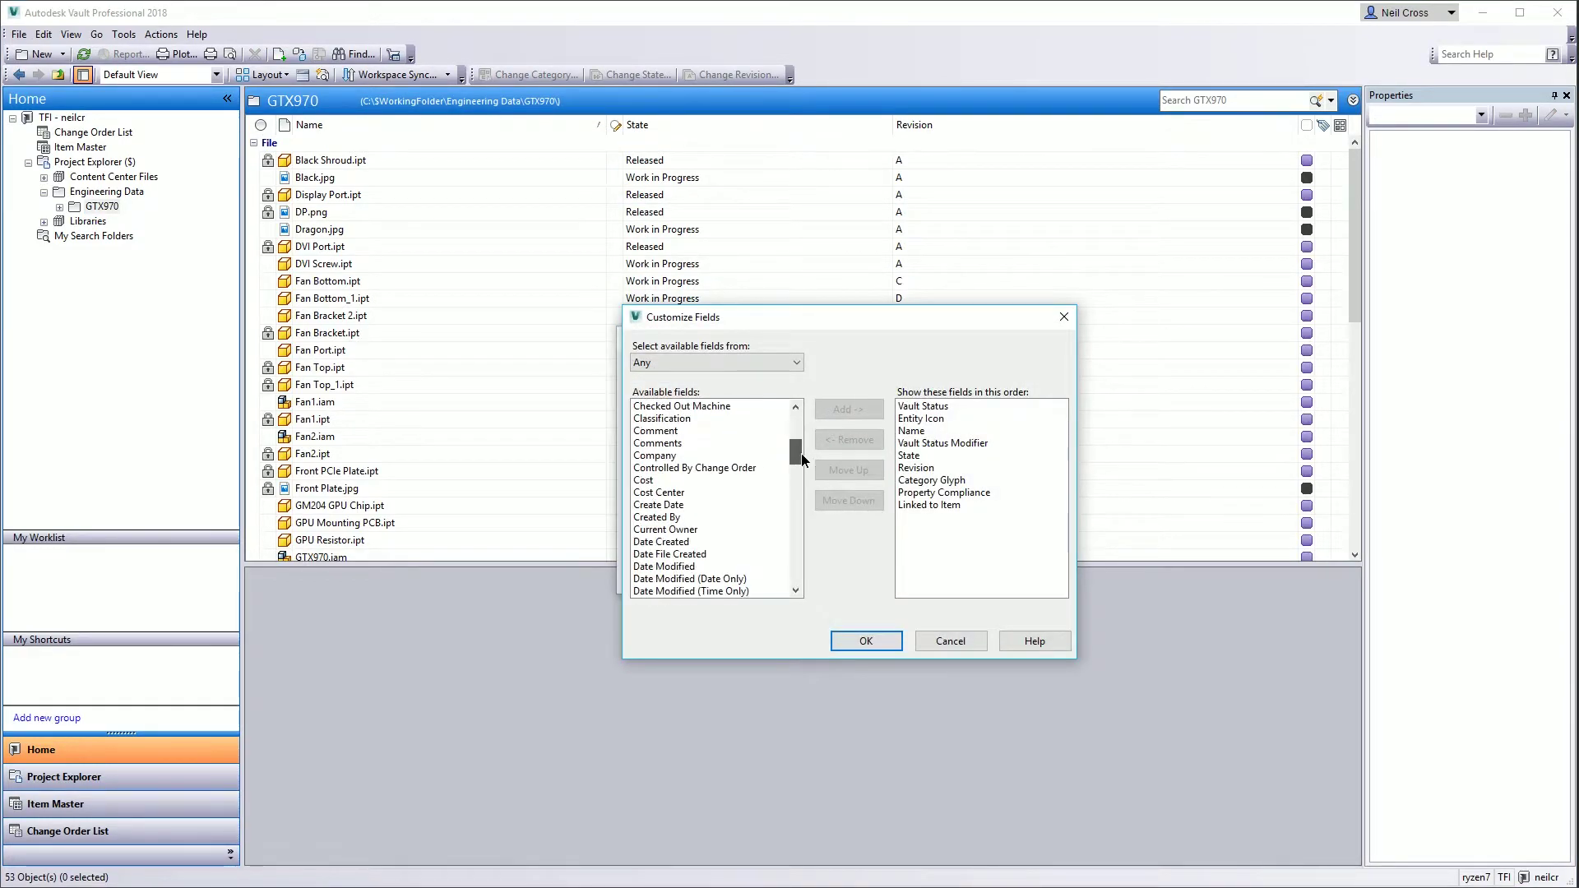
left_click(662, 504)
left_click(849, 408)
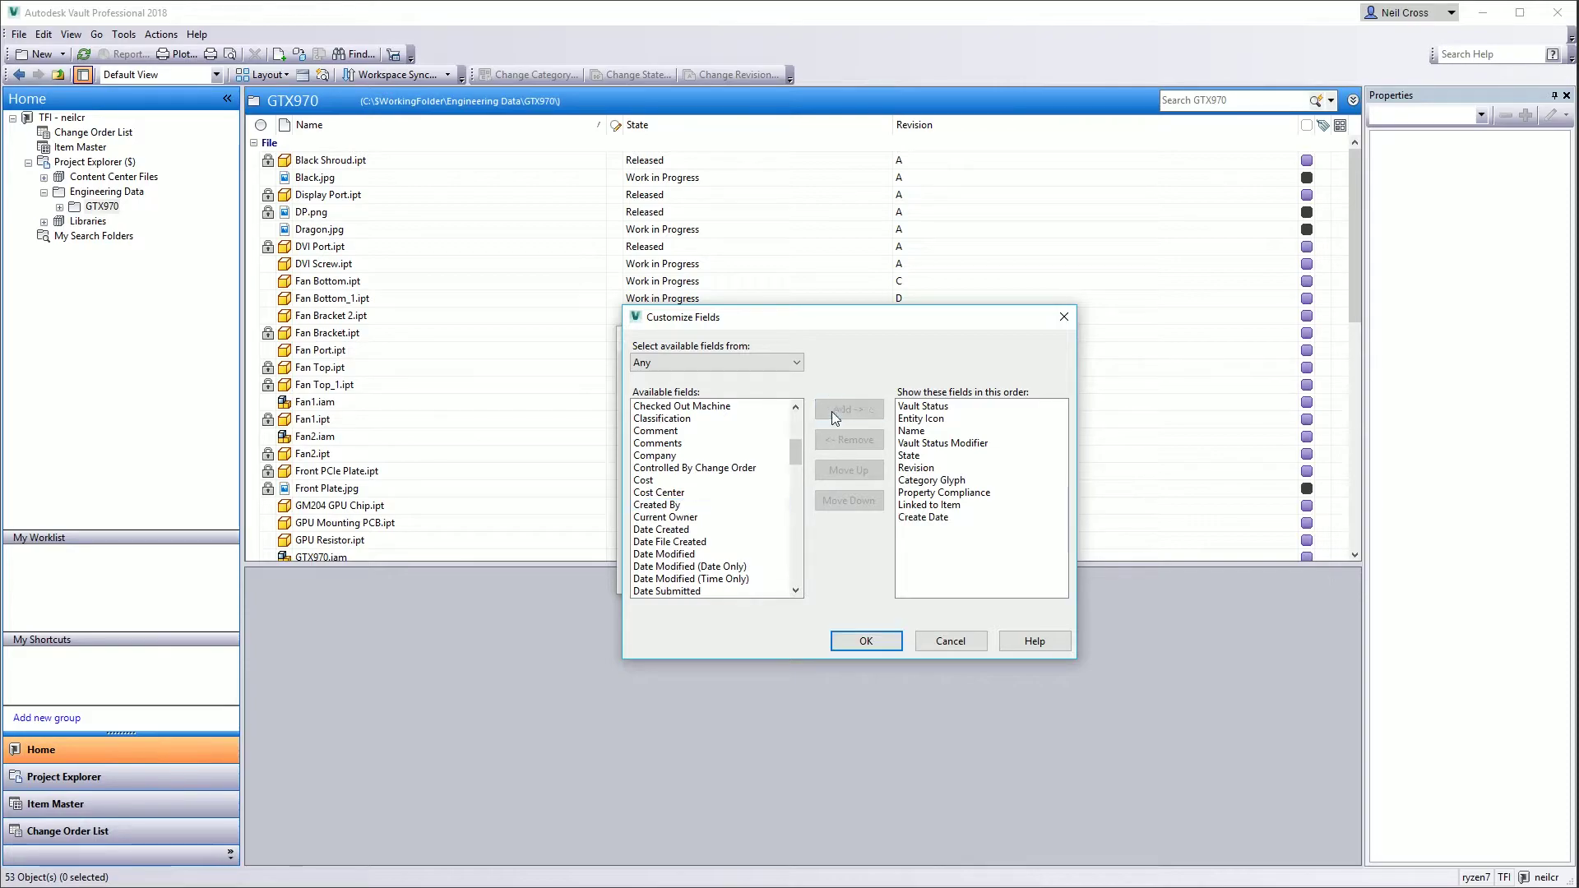
left_click(866, 641)
left_click(879, 574)
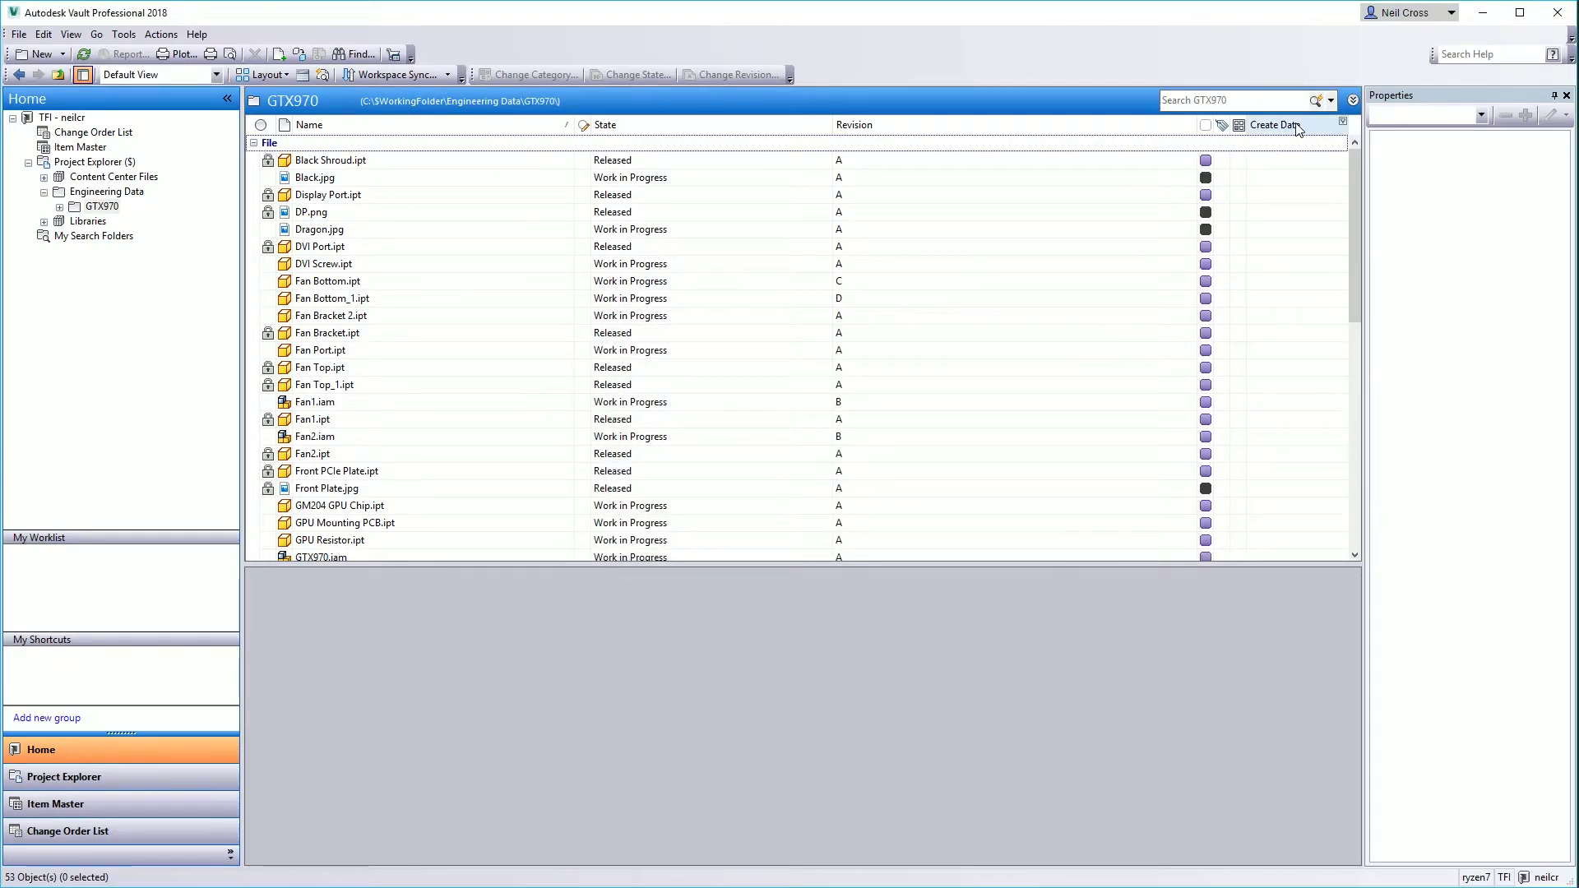
Replace the Create Date column with the Date Modified field in the GTX970 folder's file list.
left_click(681, 178)
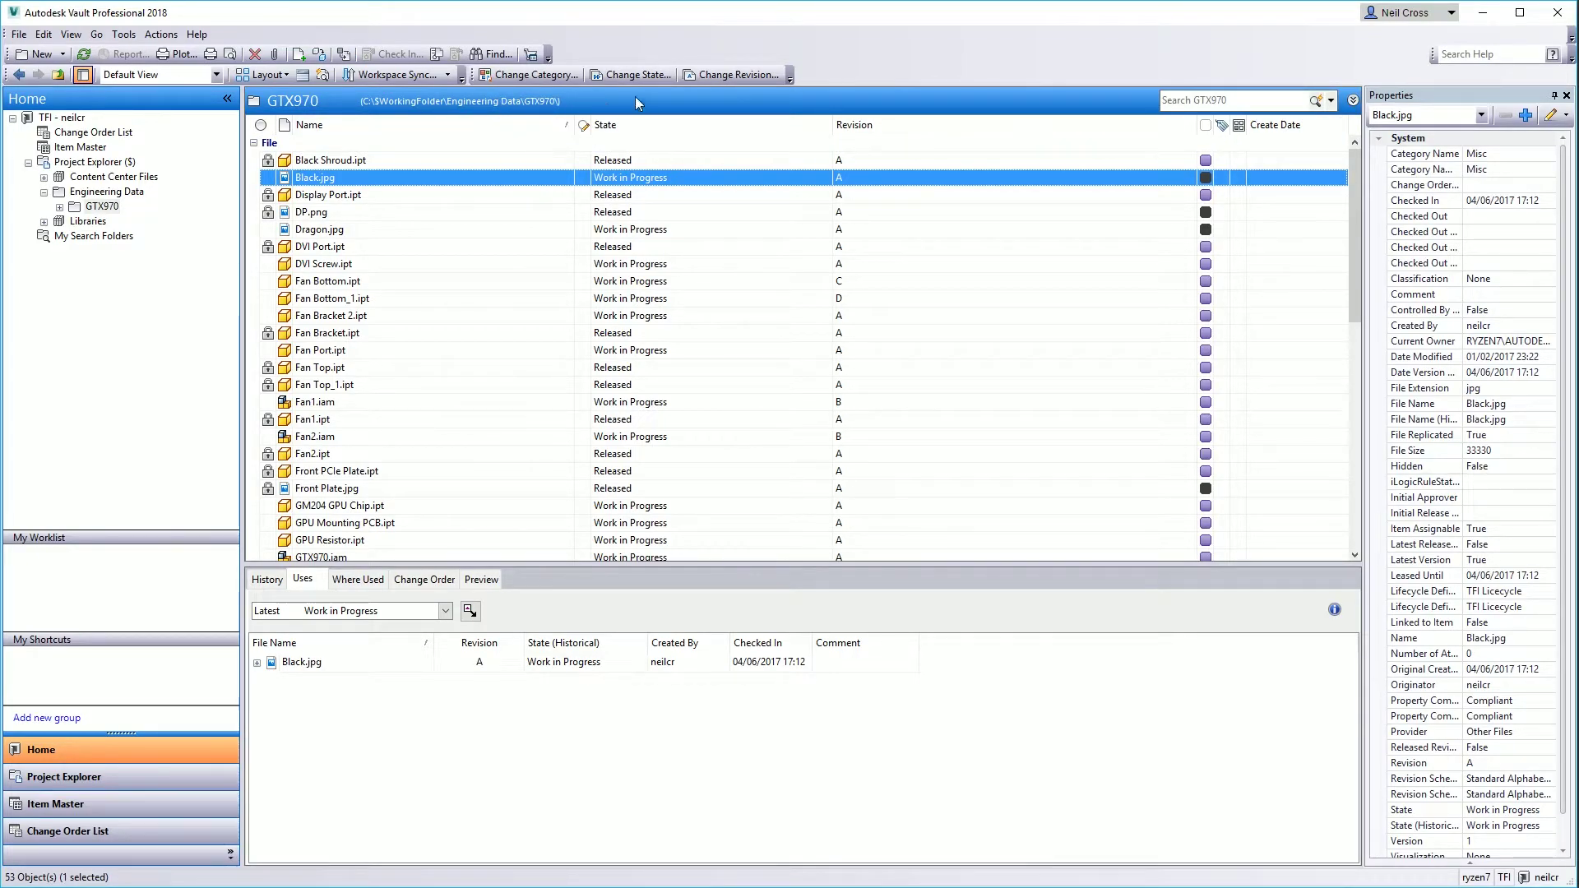
right_click(525, 121)
left_click(588, 304)
key("Return")
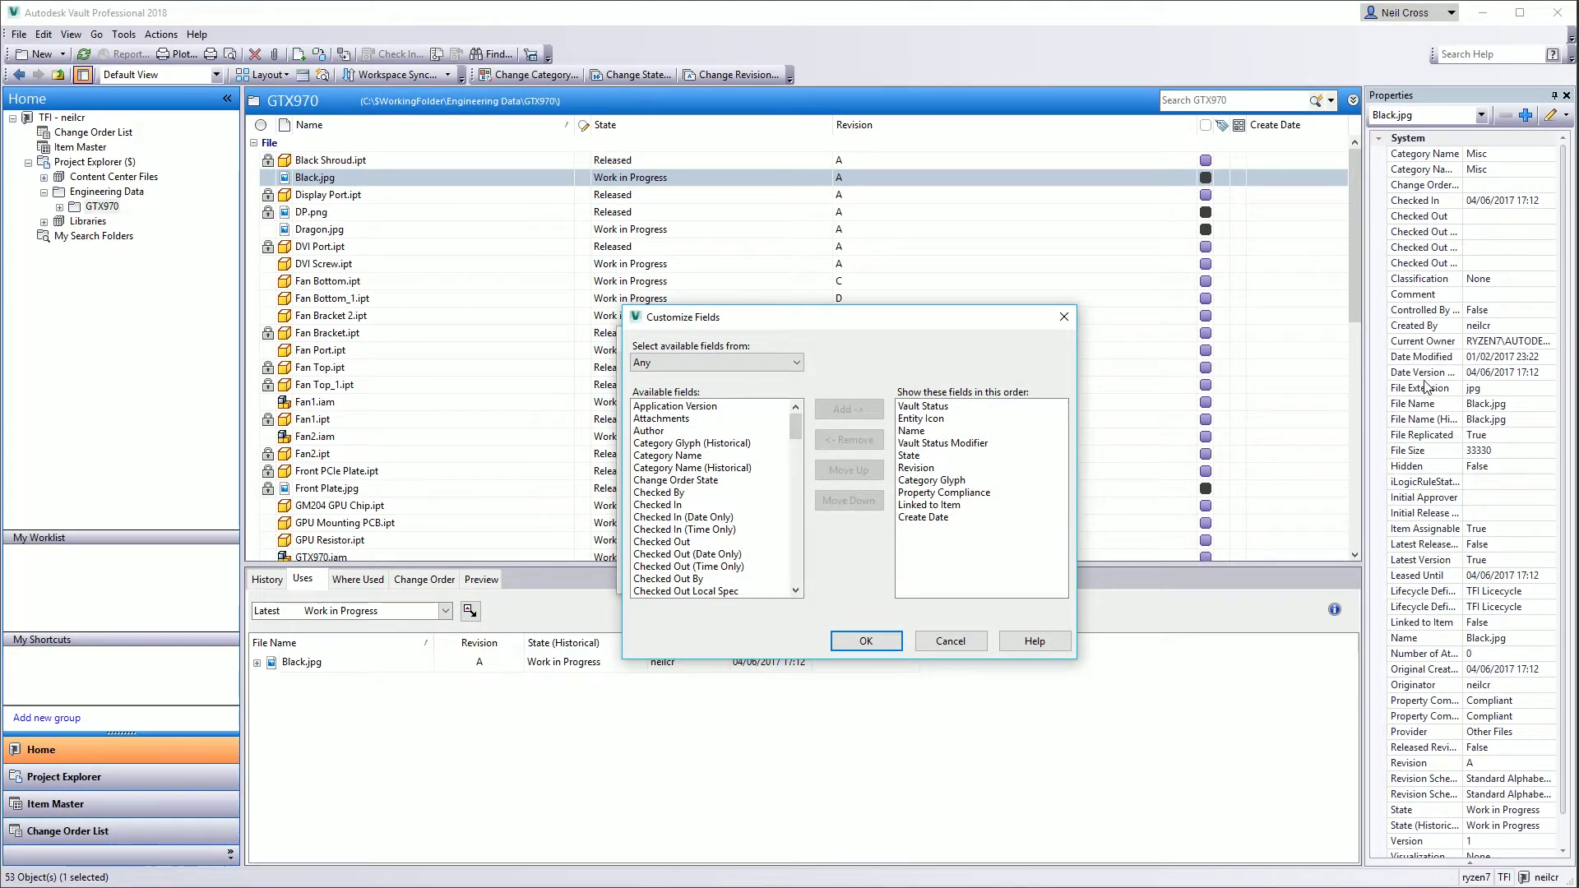
left_click_drag(796, 434, 797, 475)
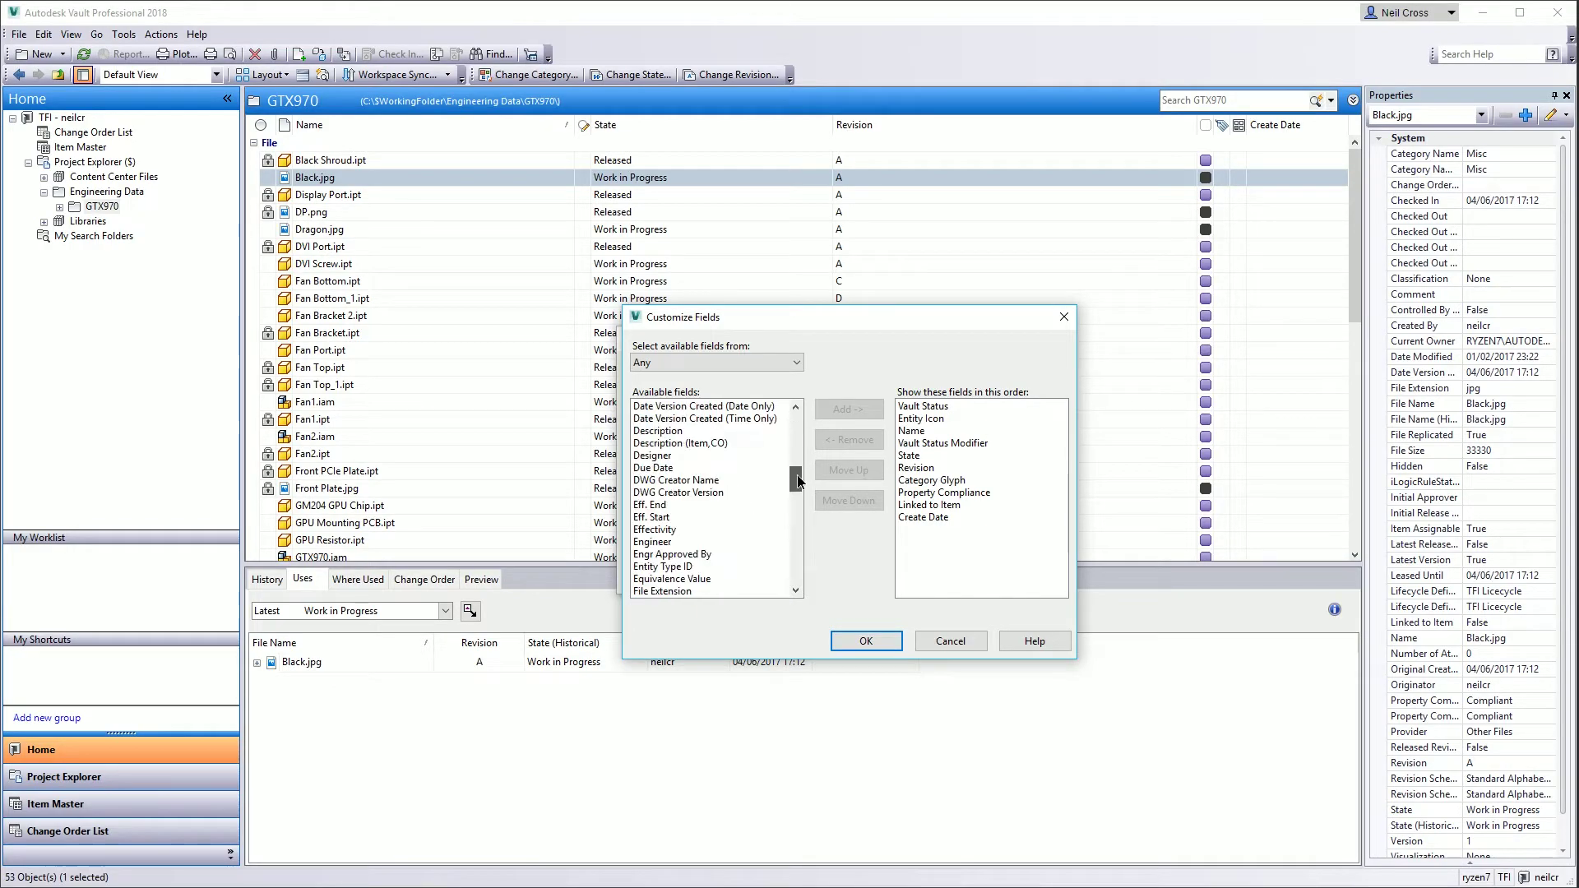
left_click(670, 431)
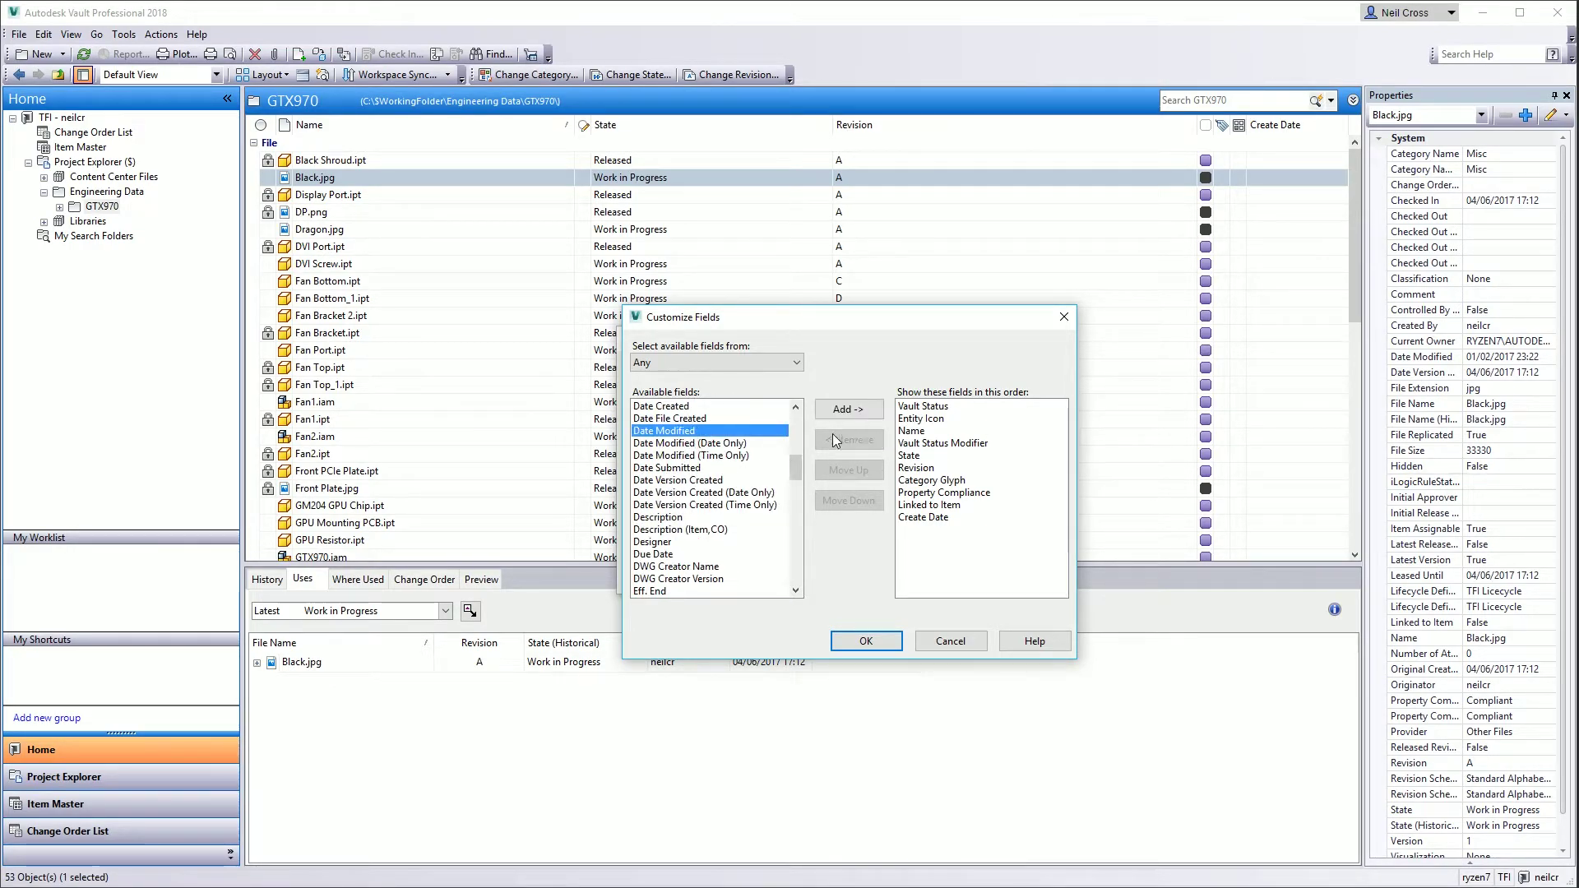
left_click(849, 410)
left_click(925, 517)
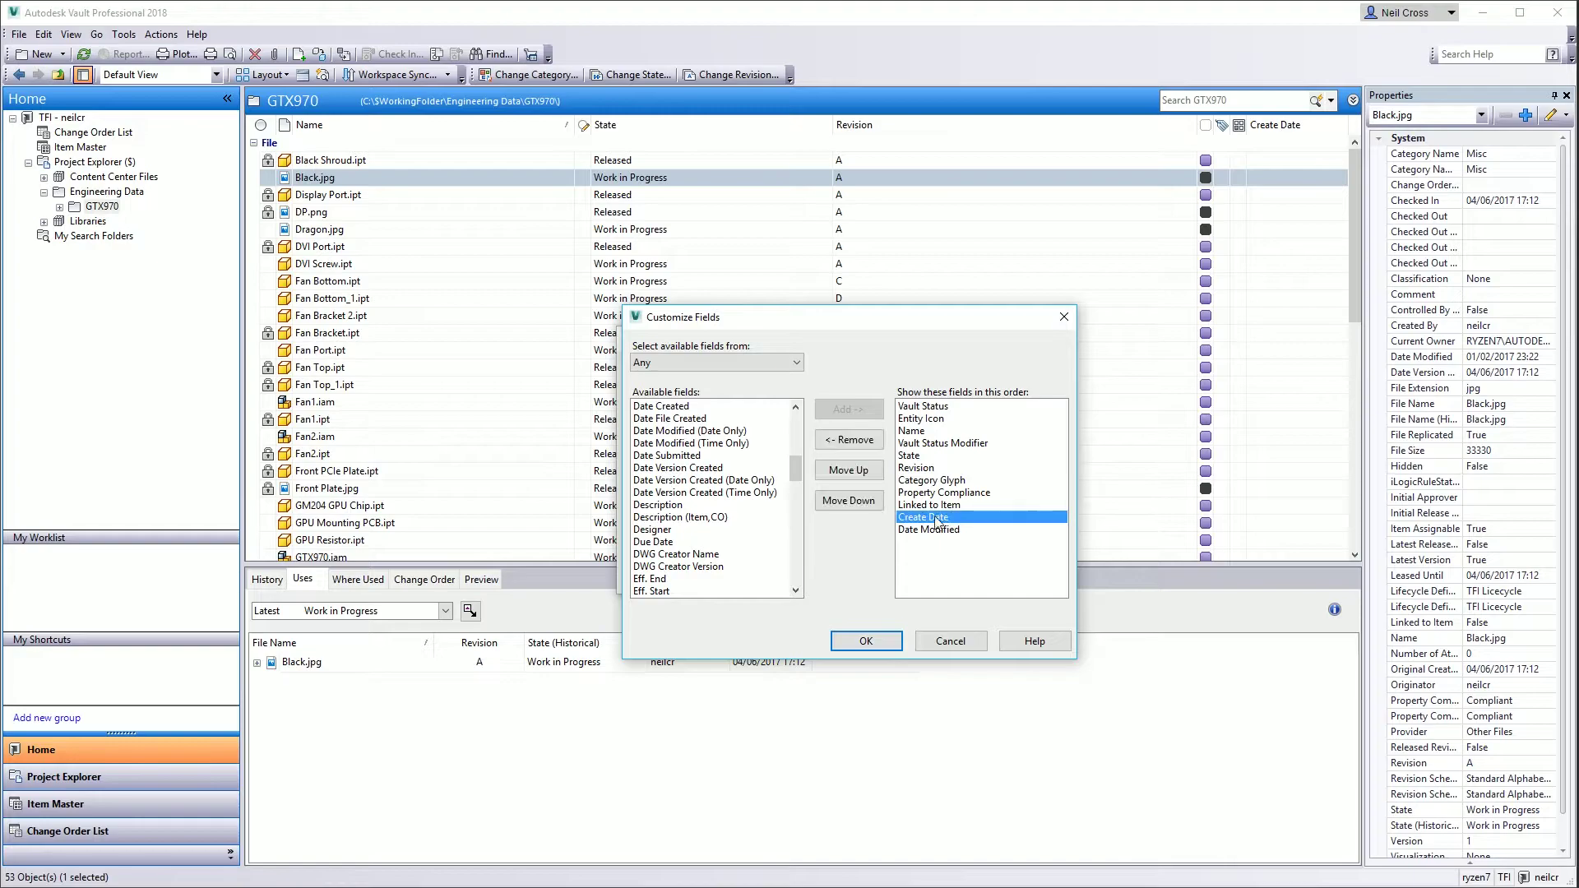
left_click(848, 470)
left_click(866, 641)
left_click(888, 574)
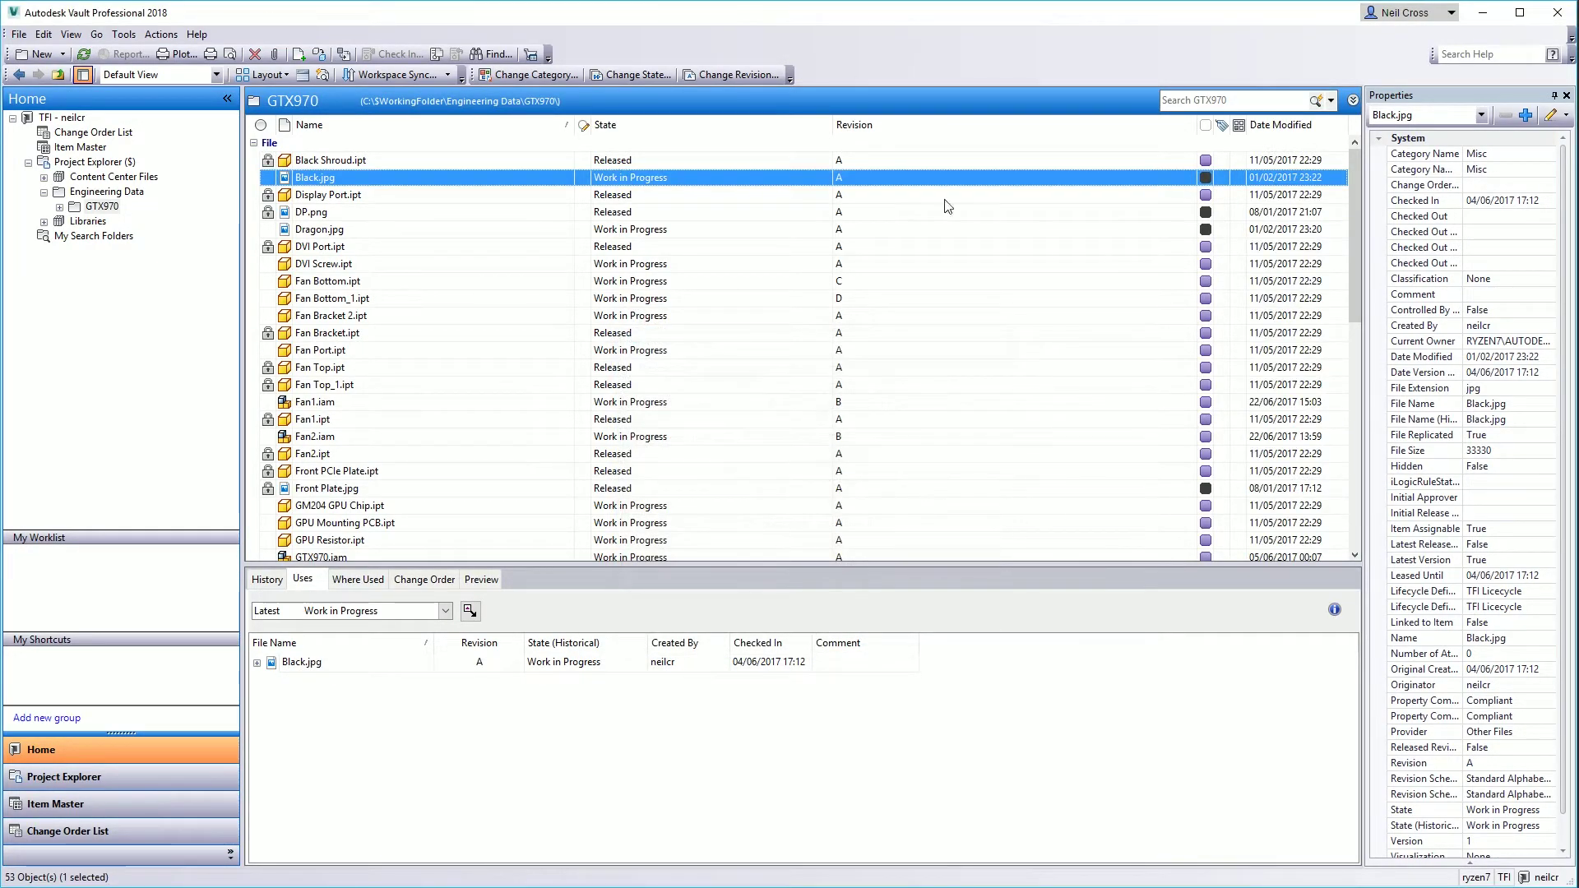
Sort the file list by Date Modified with the newest first and select the copied assembly TFI-0000006.iam.
left_click(1292, 128)
left_click(1276, 125)
left_click_drag(1357, 401, 1371, 166)
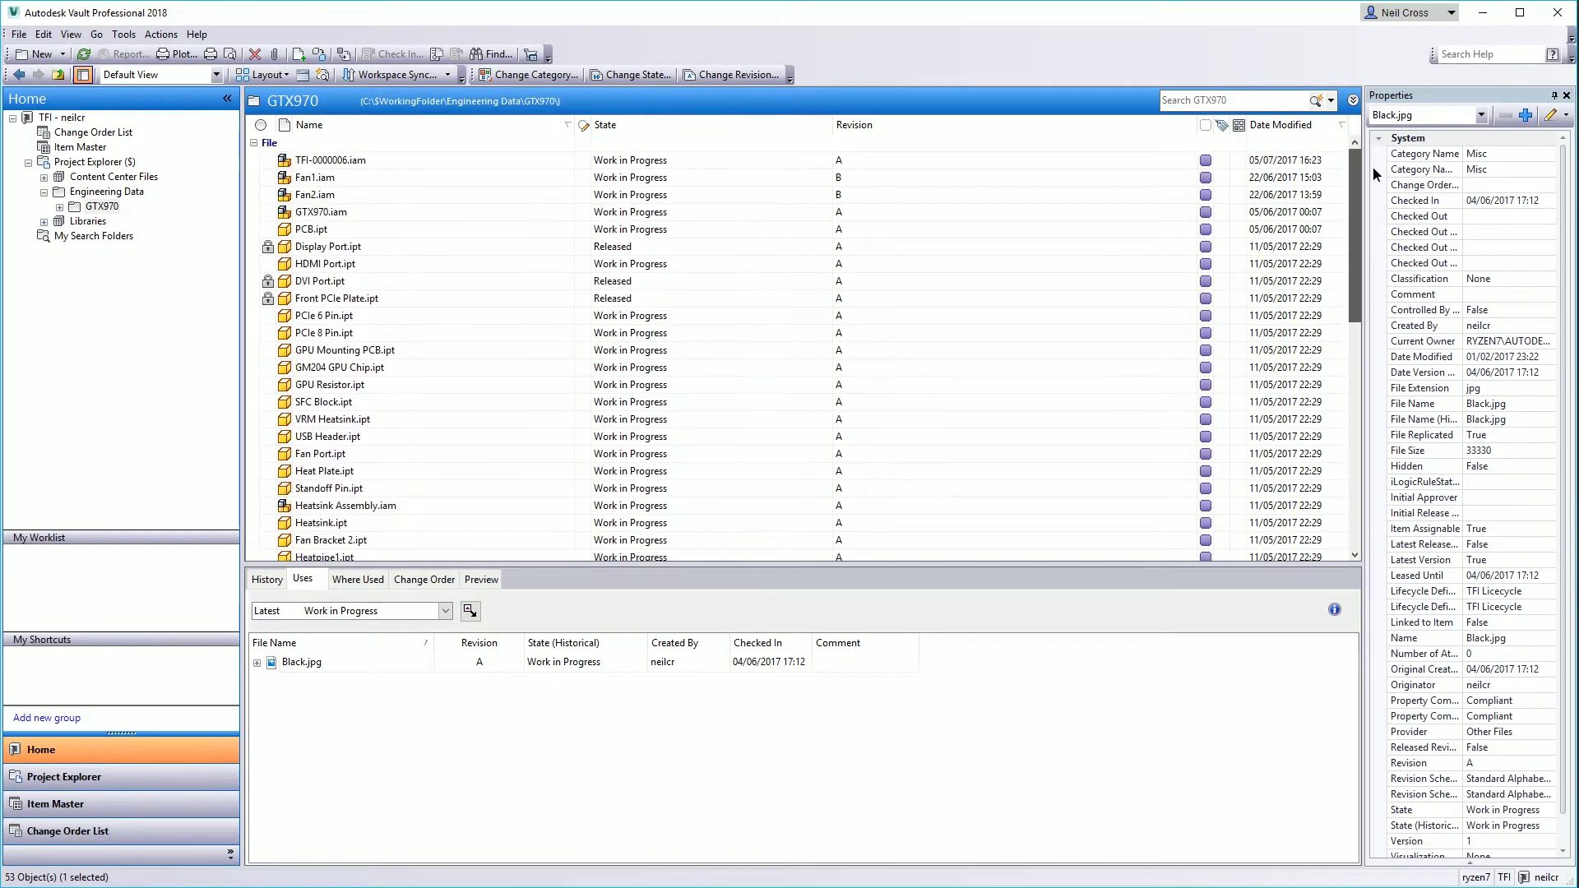
left_click(370, 163)
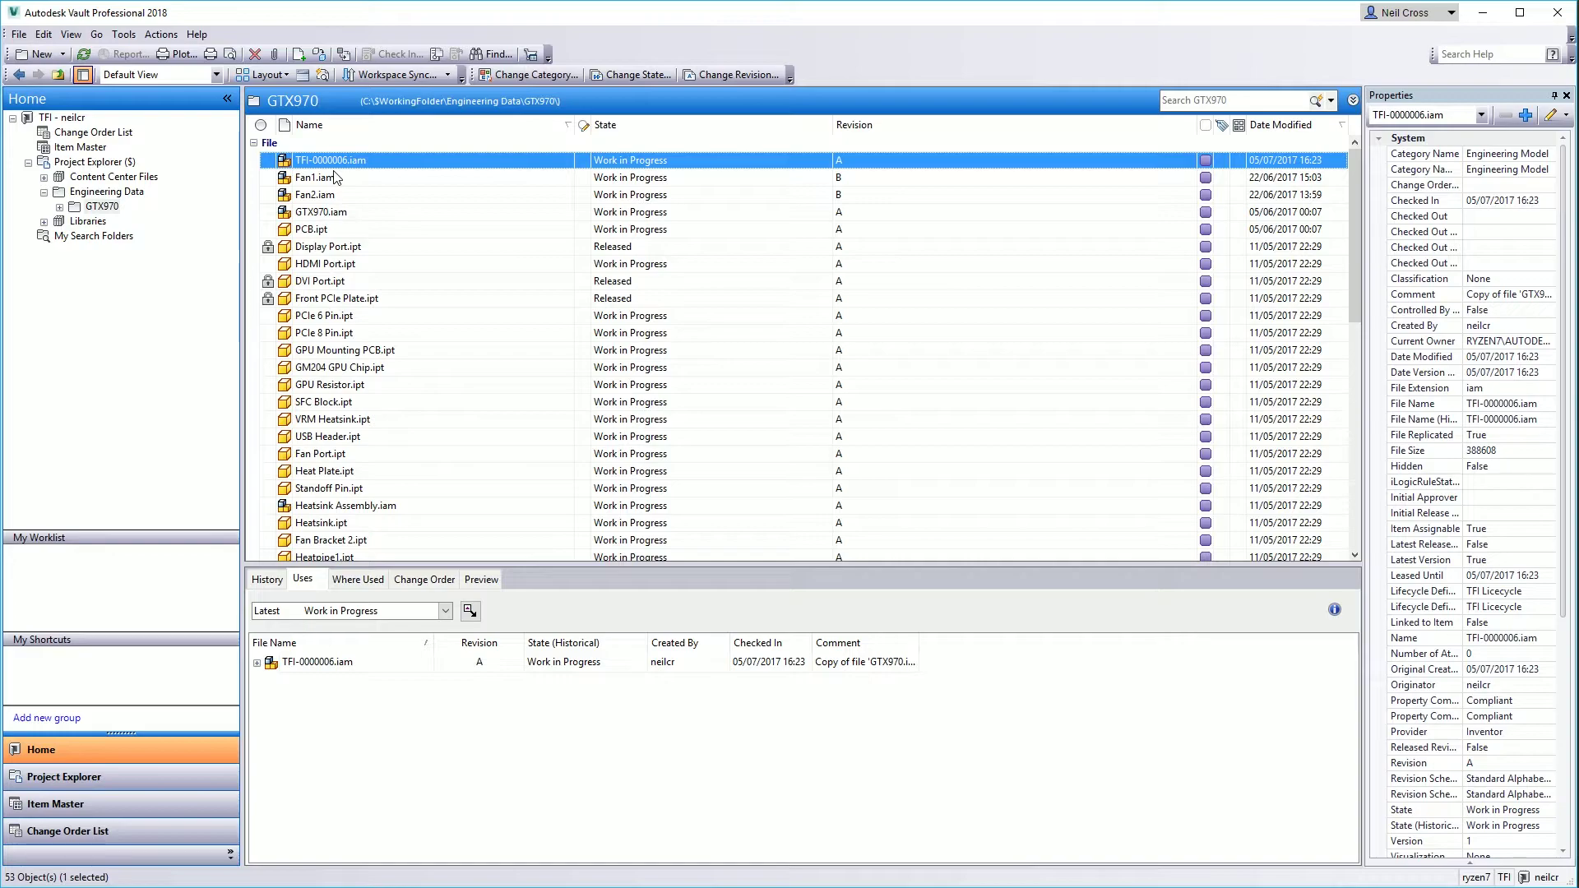
Open Copy Design for the GTX970.iam assembly.
right_click(333, 213)
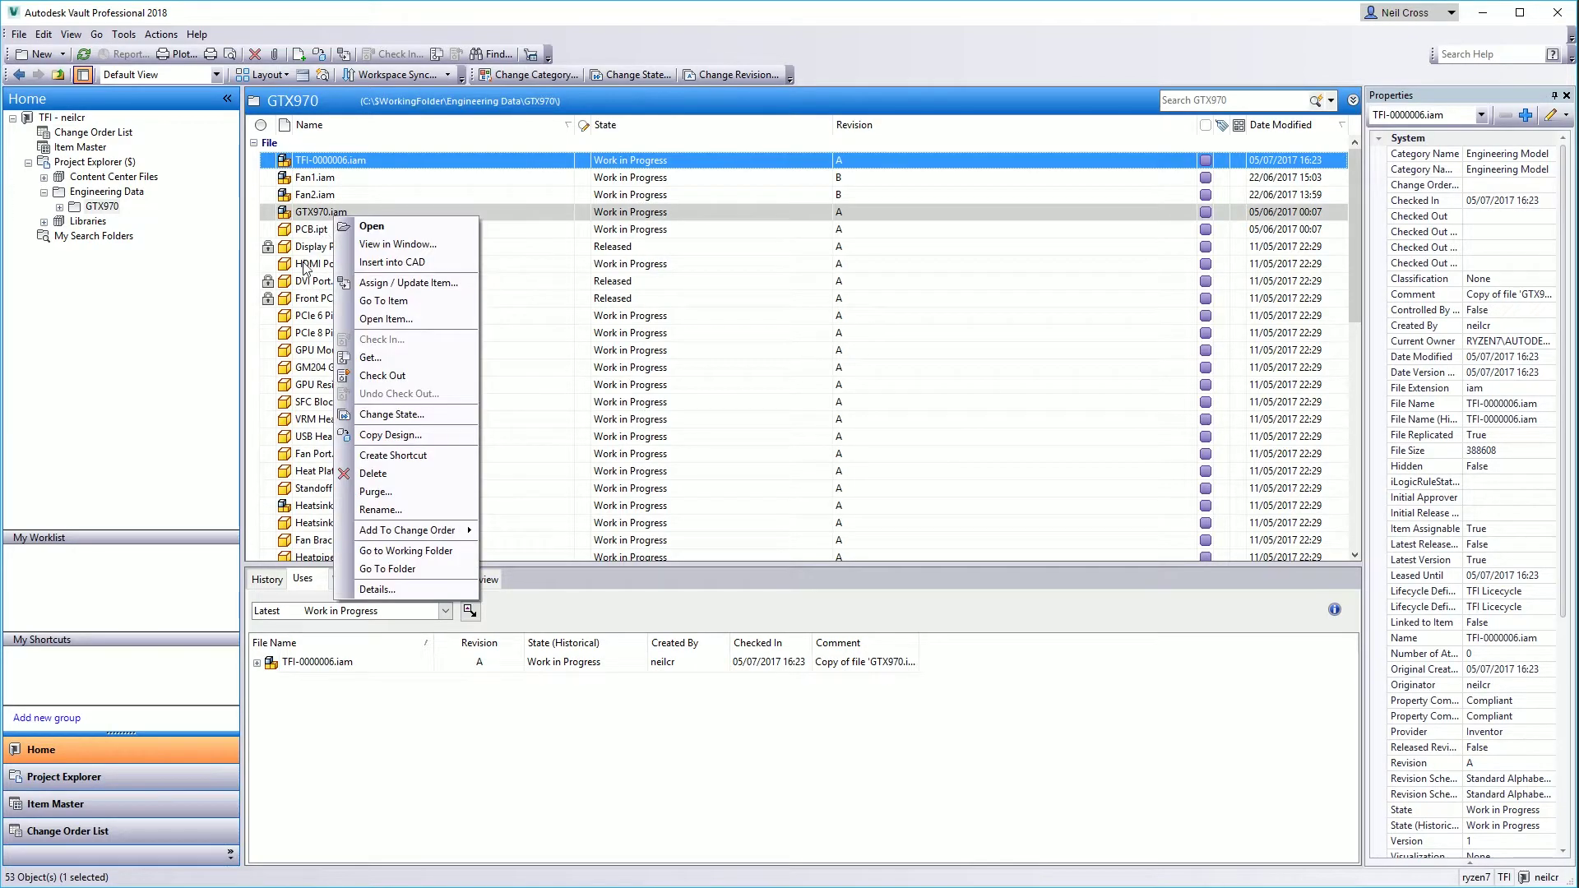
left_click(323, 216)
right_click(321, 214)
left_click(308, 211)
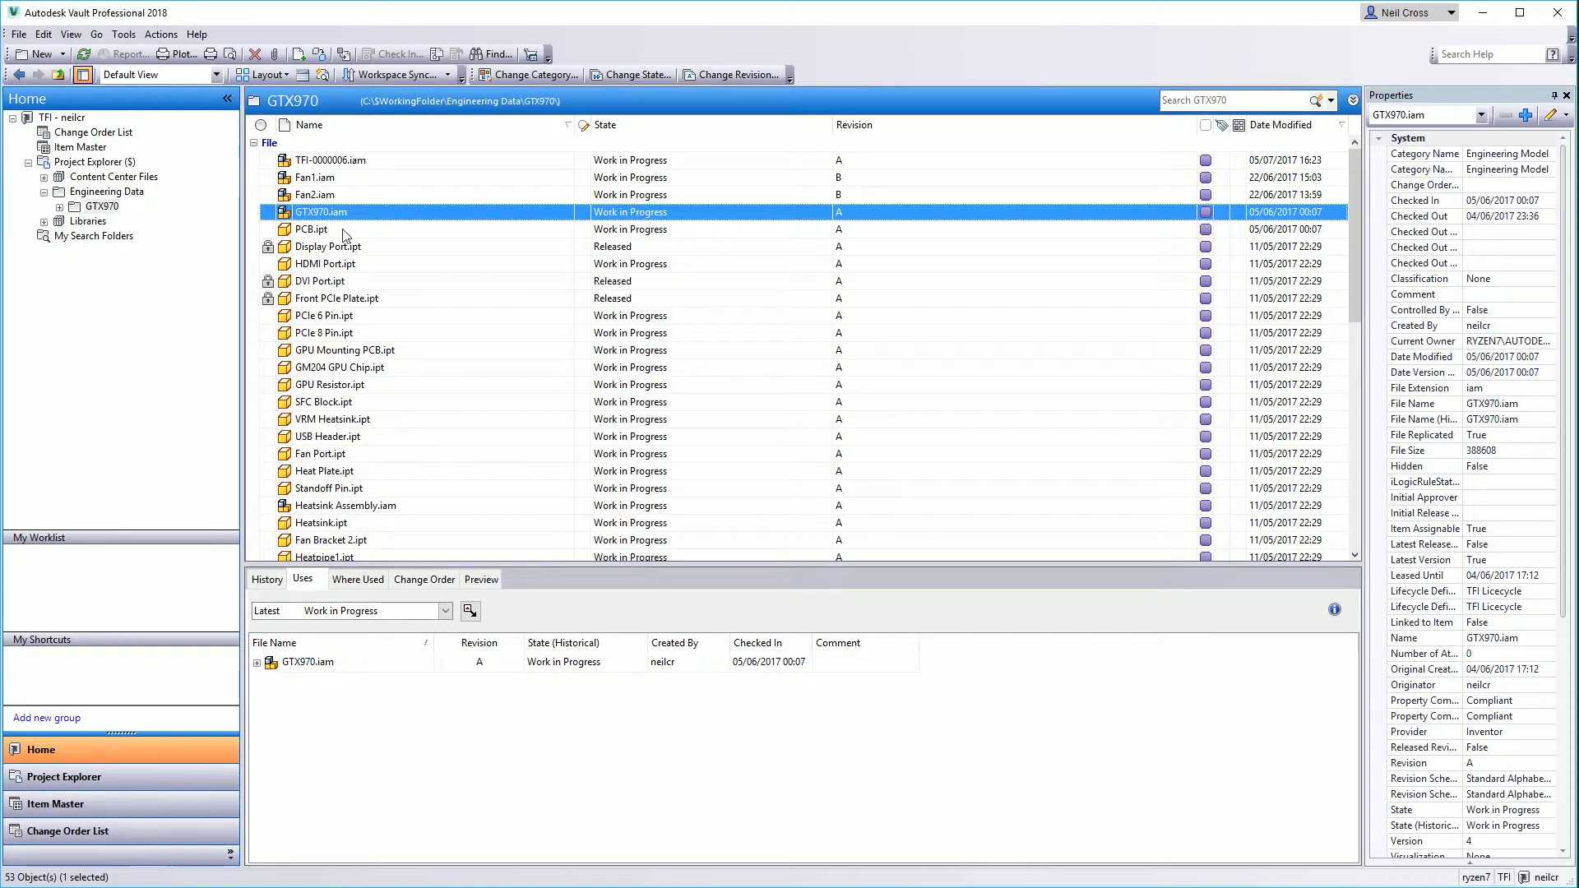
right_click(331, 211)
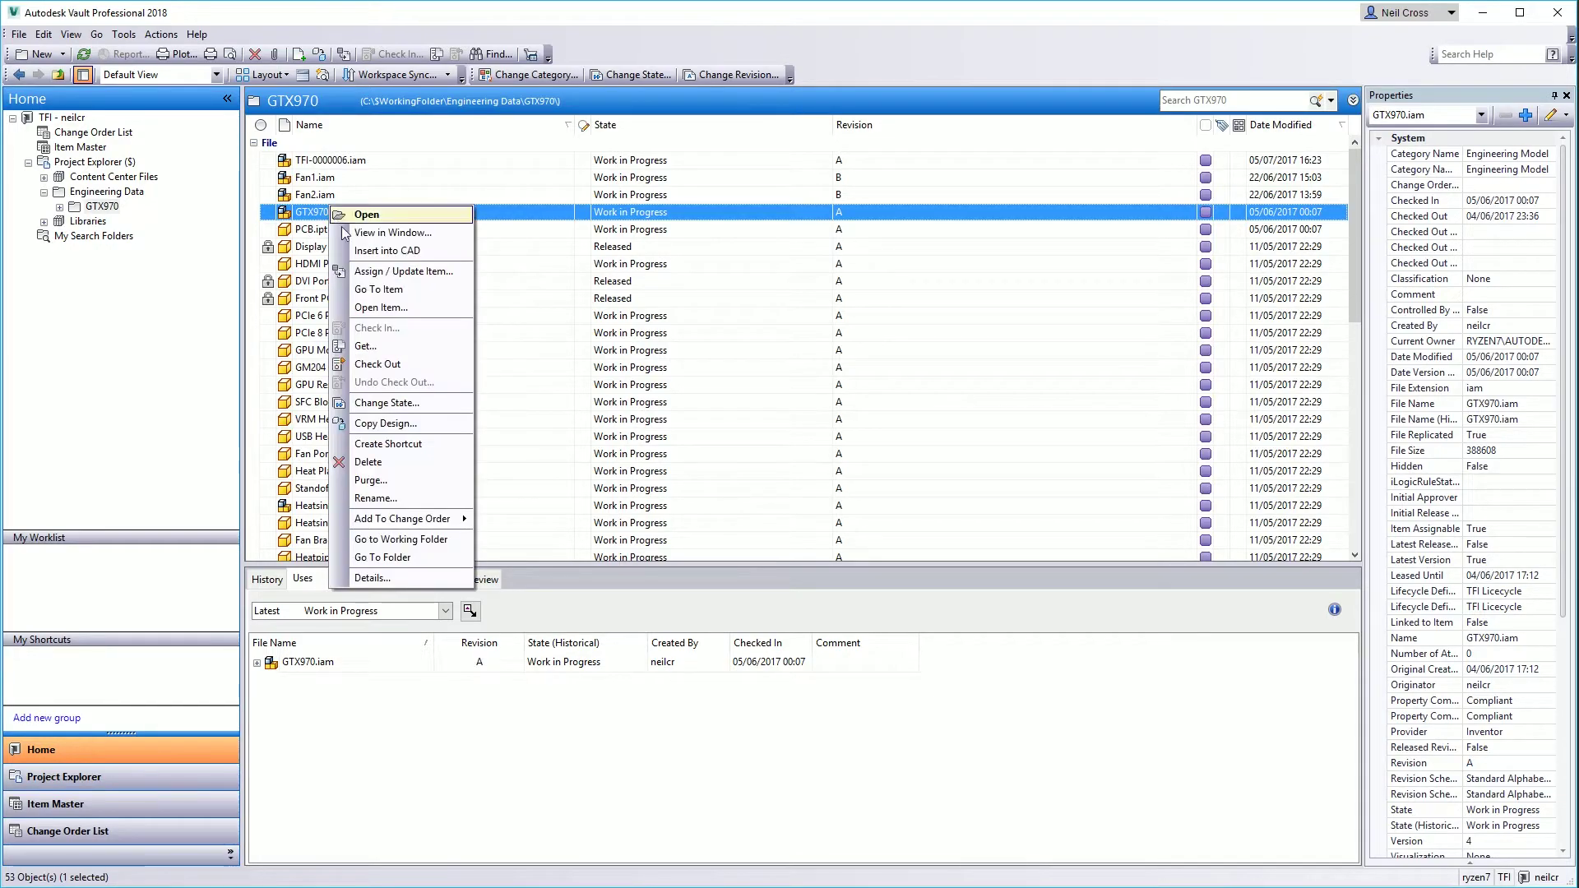
left_click(385, 423)
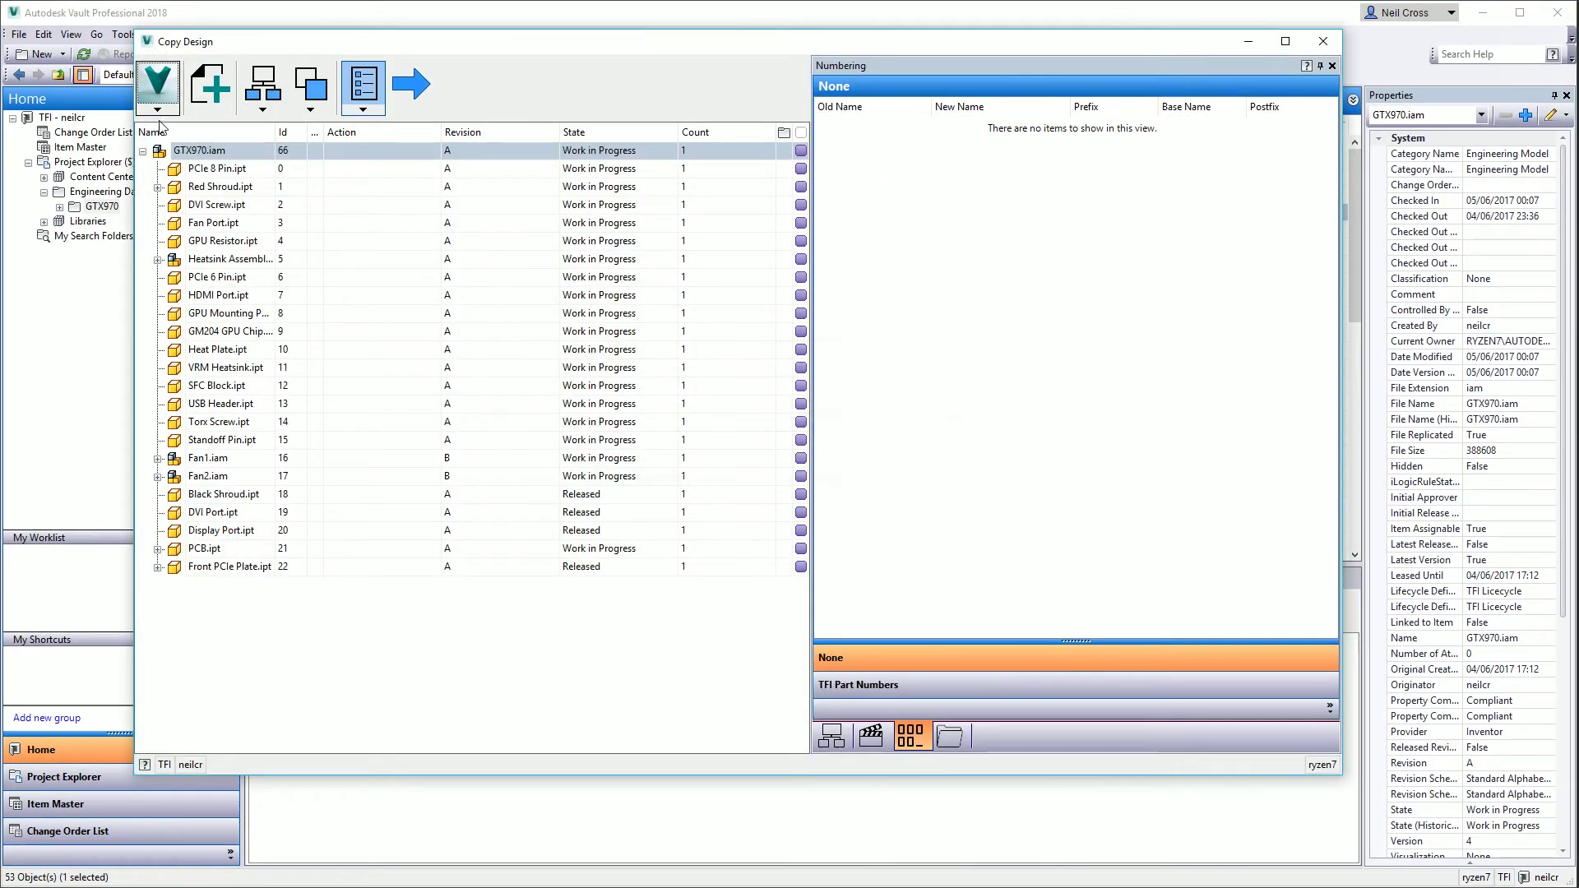
Review the Default Rule Set's conditions and property behavior in the Copy Design action rules, and close its definition.
left_click(158, 107)
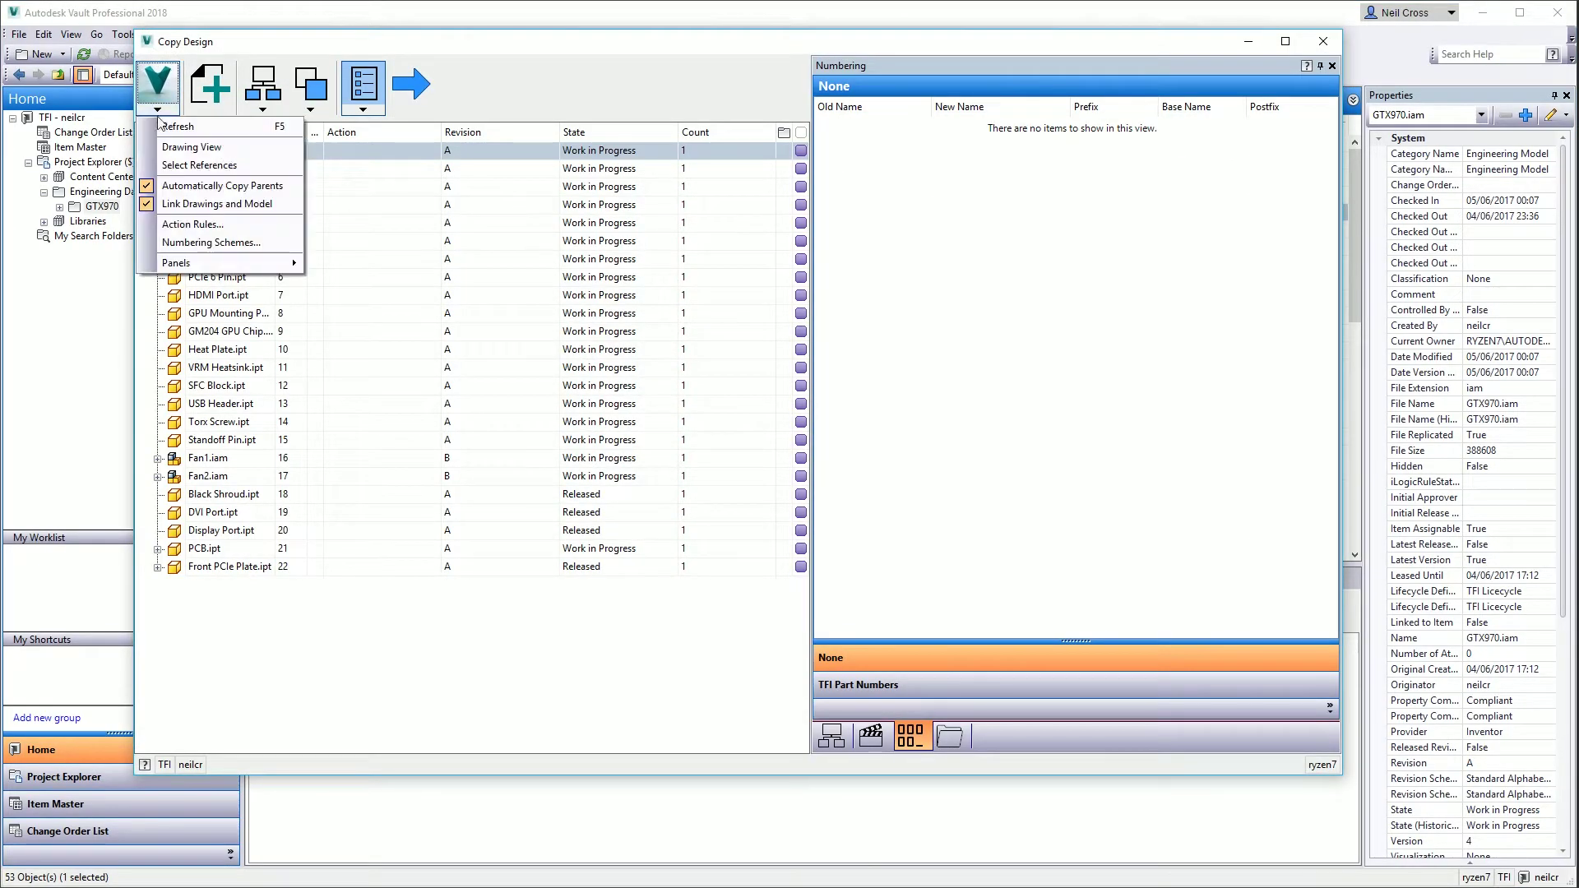
left_click(179, 223)
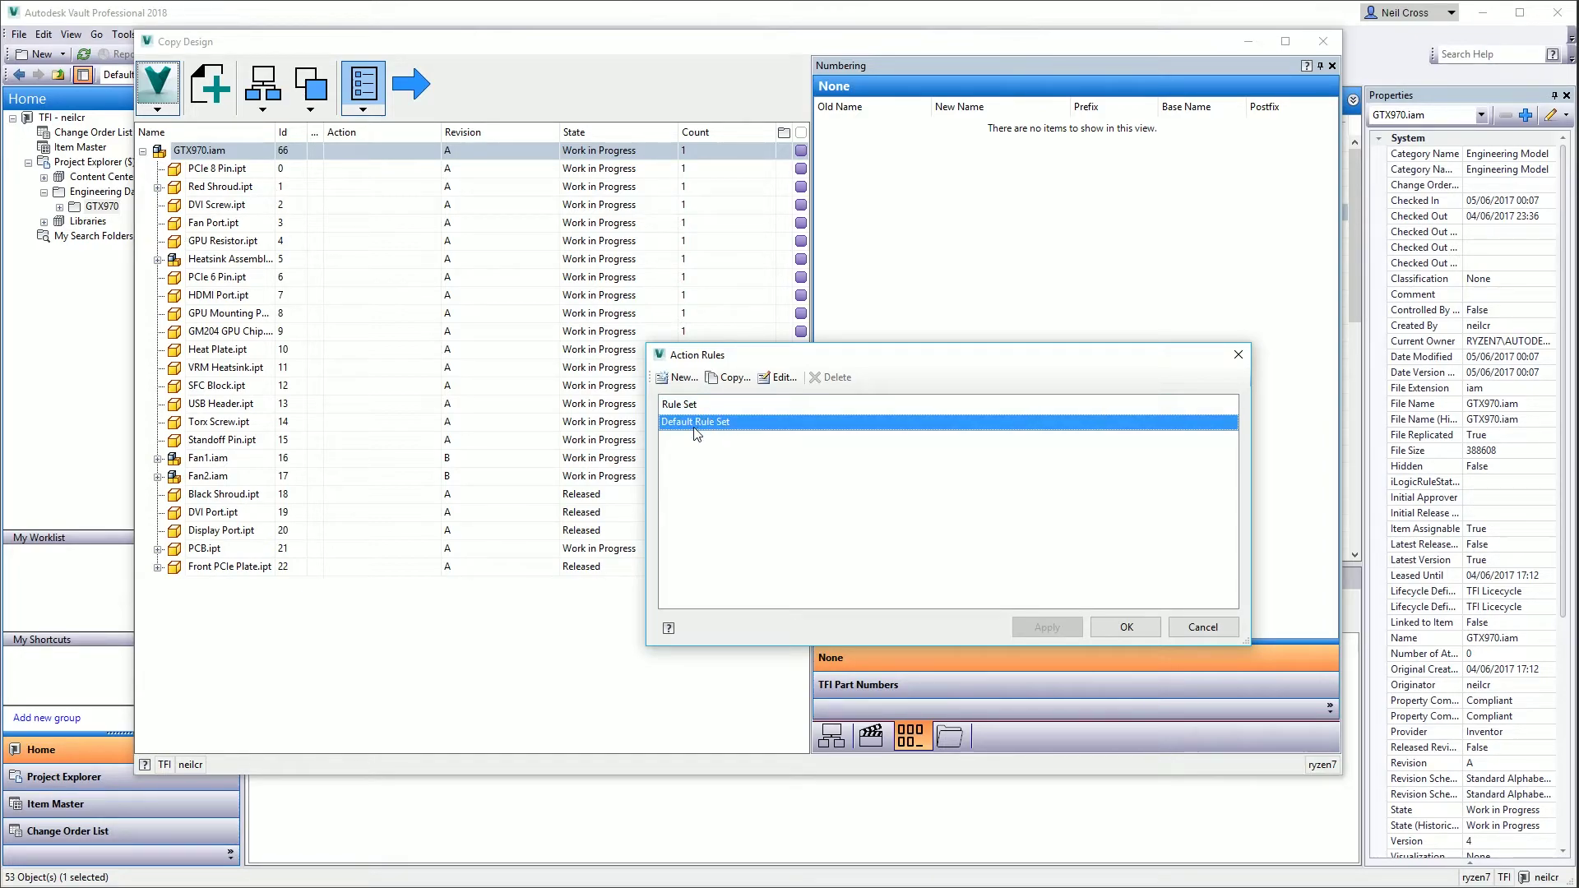
left_click(778, 378)
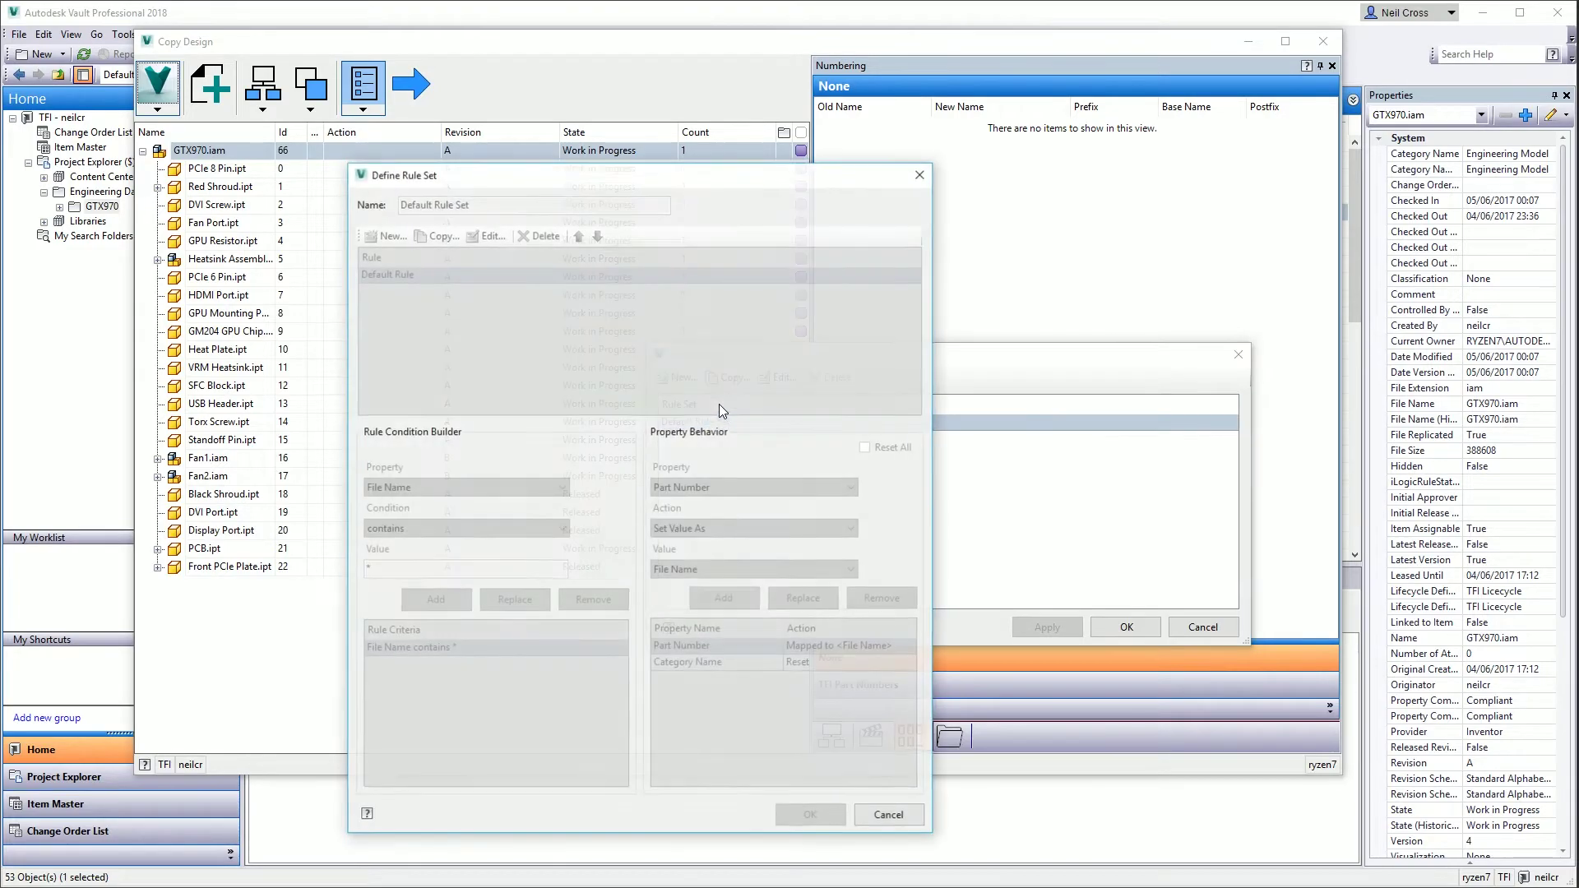
left_click_drag(532, 180, 495, 106)
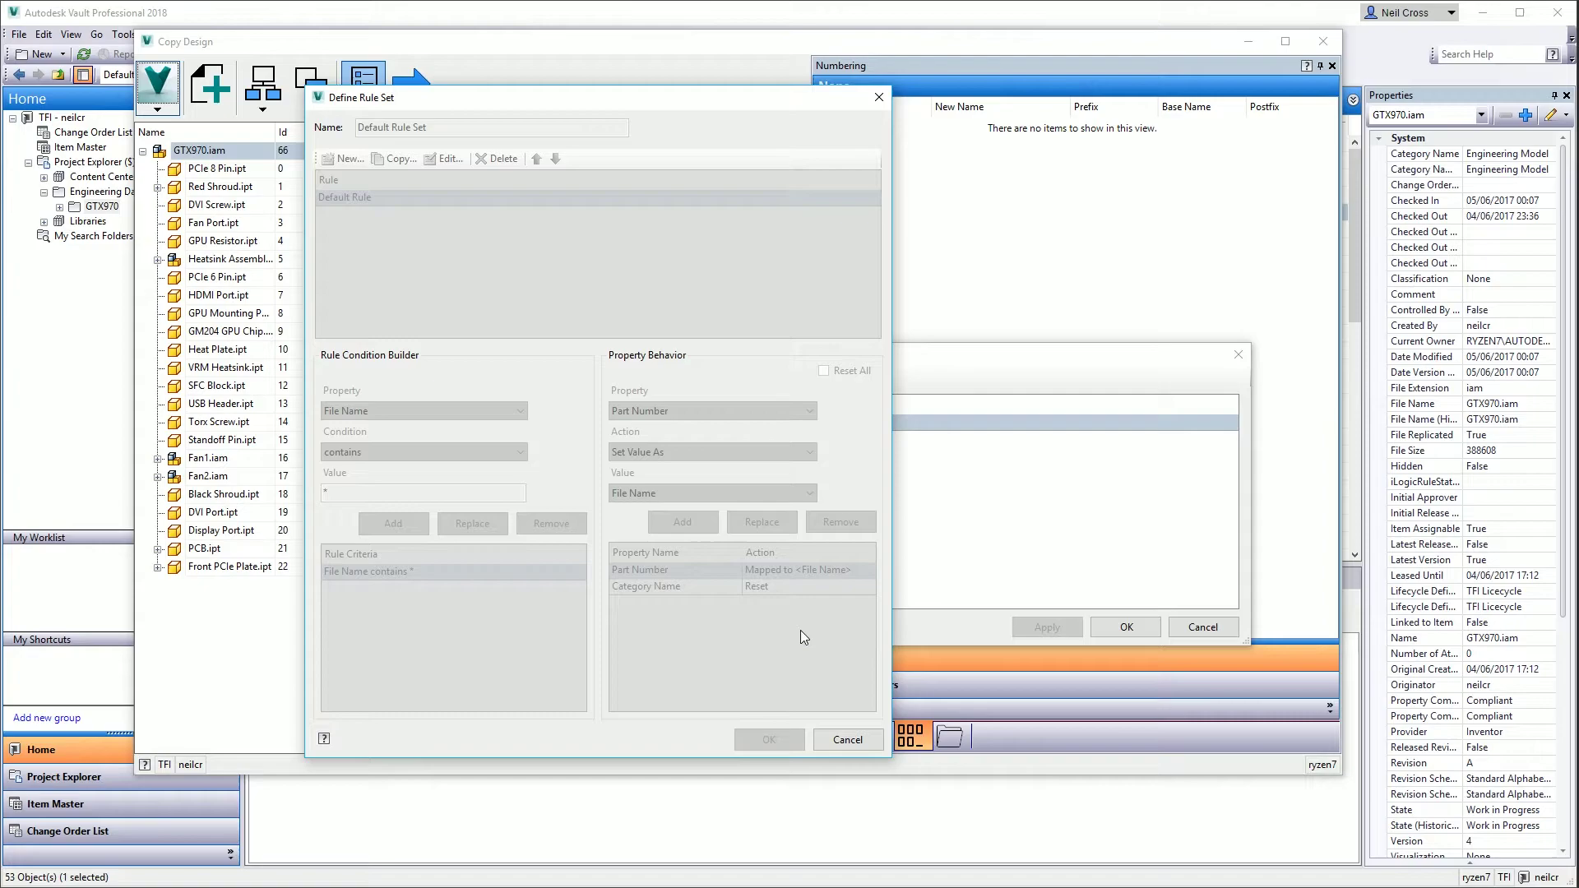
left_click(846, 738)
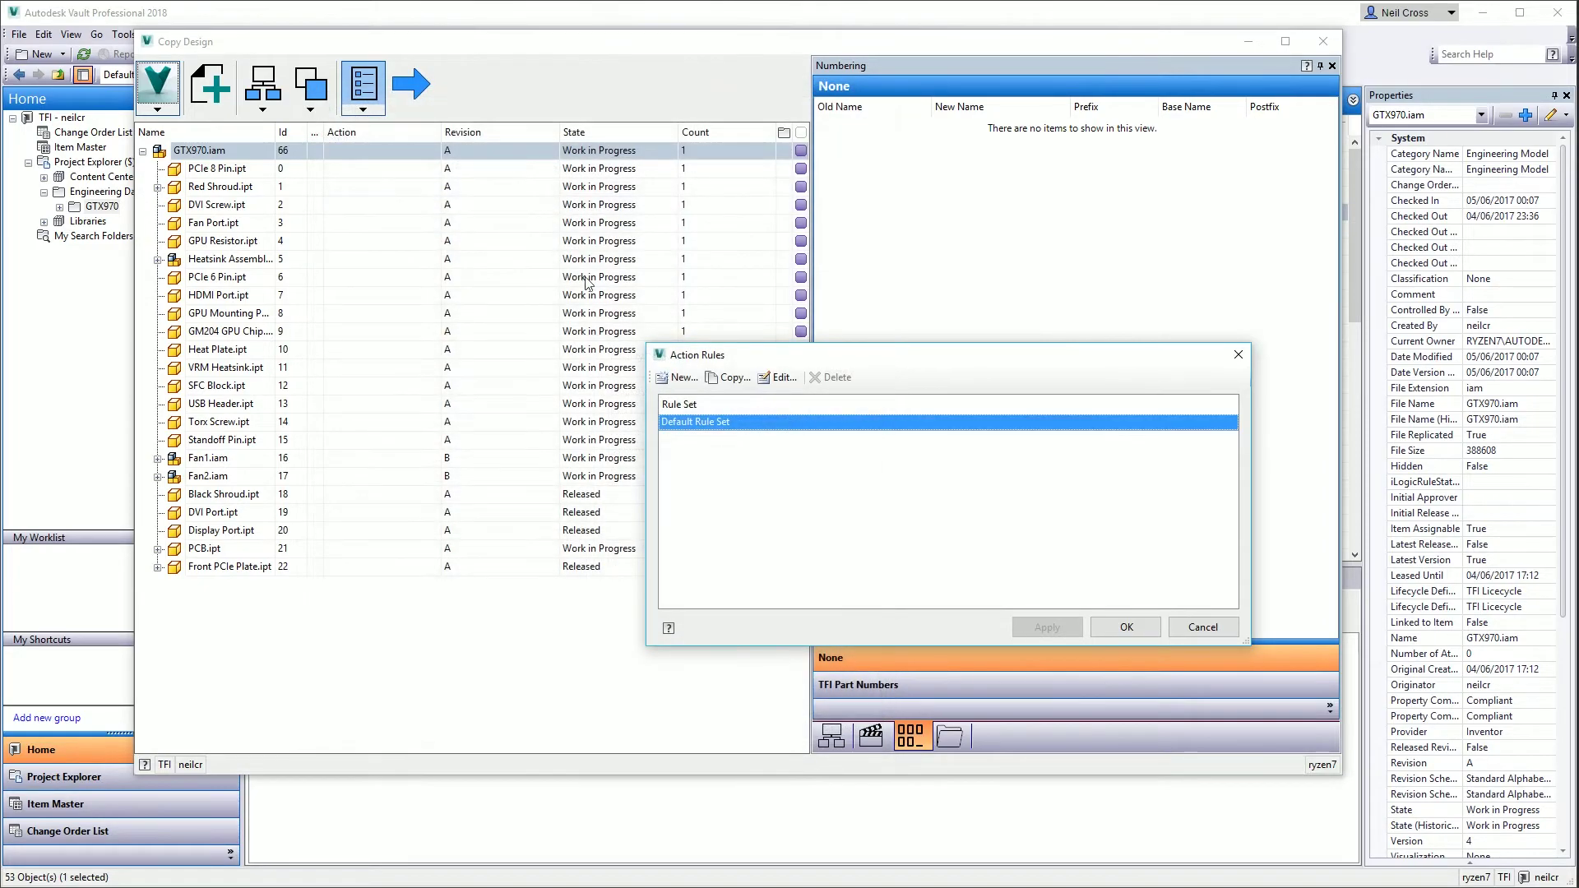
Copy the Default Rule Set under the name TFI Rule Set.
left_click(679, 377)
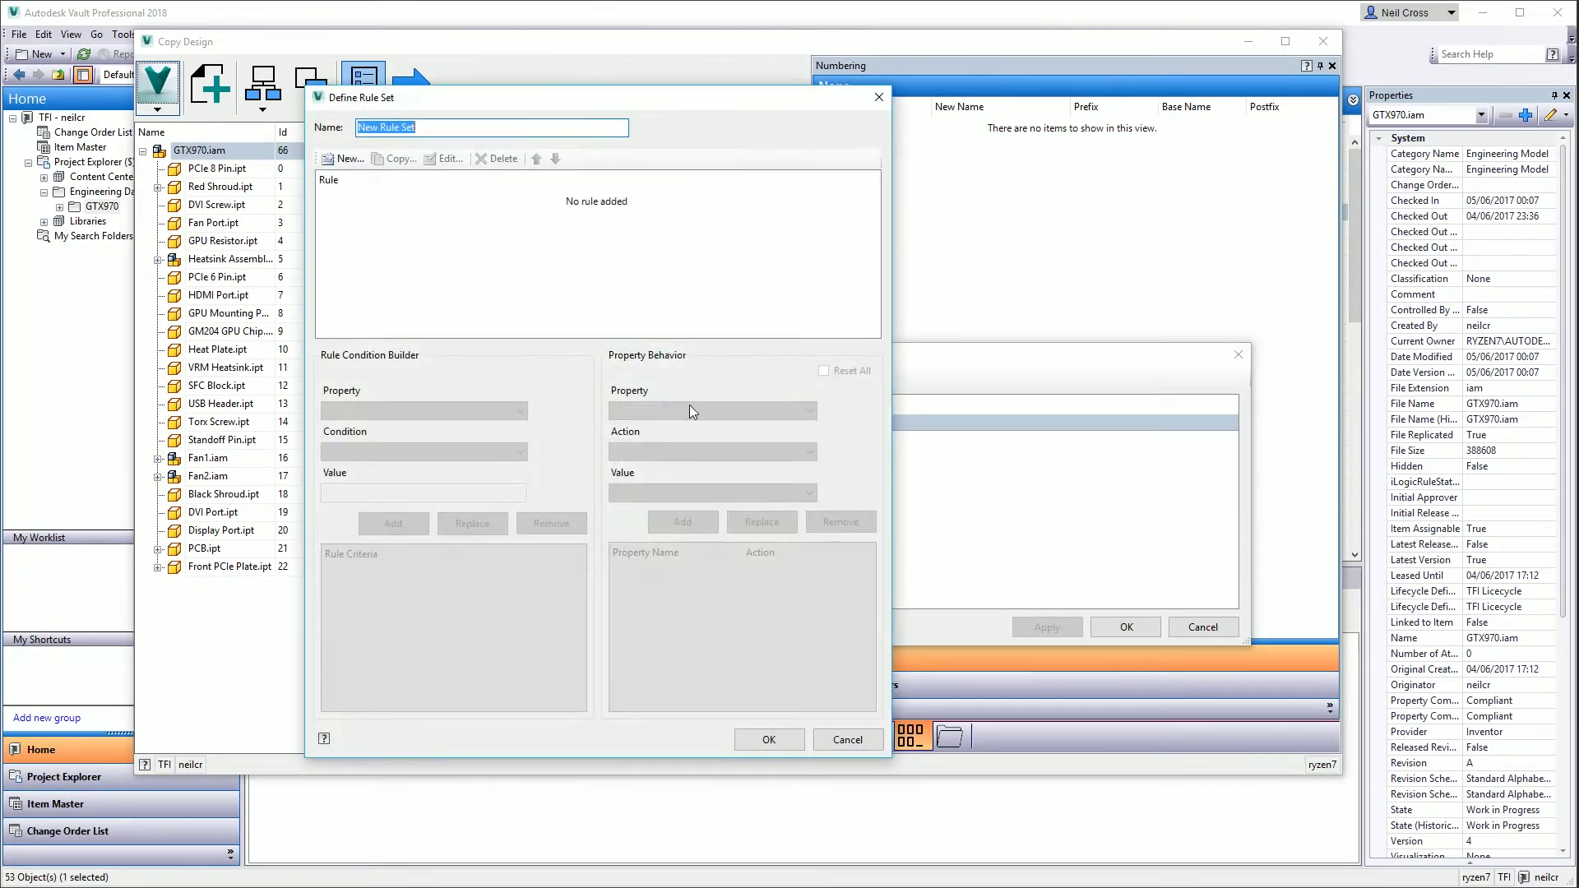
left_click(879, 98)
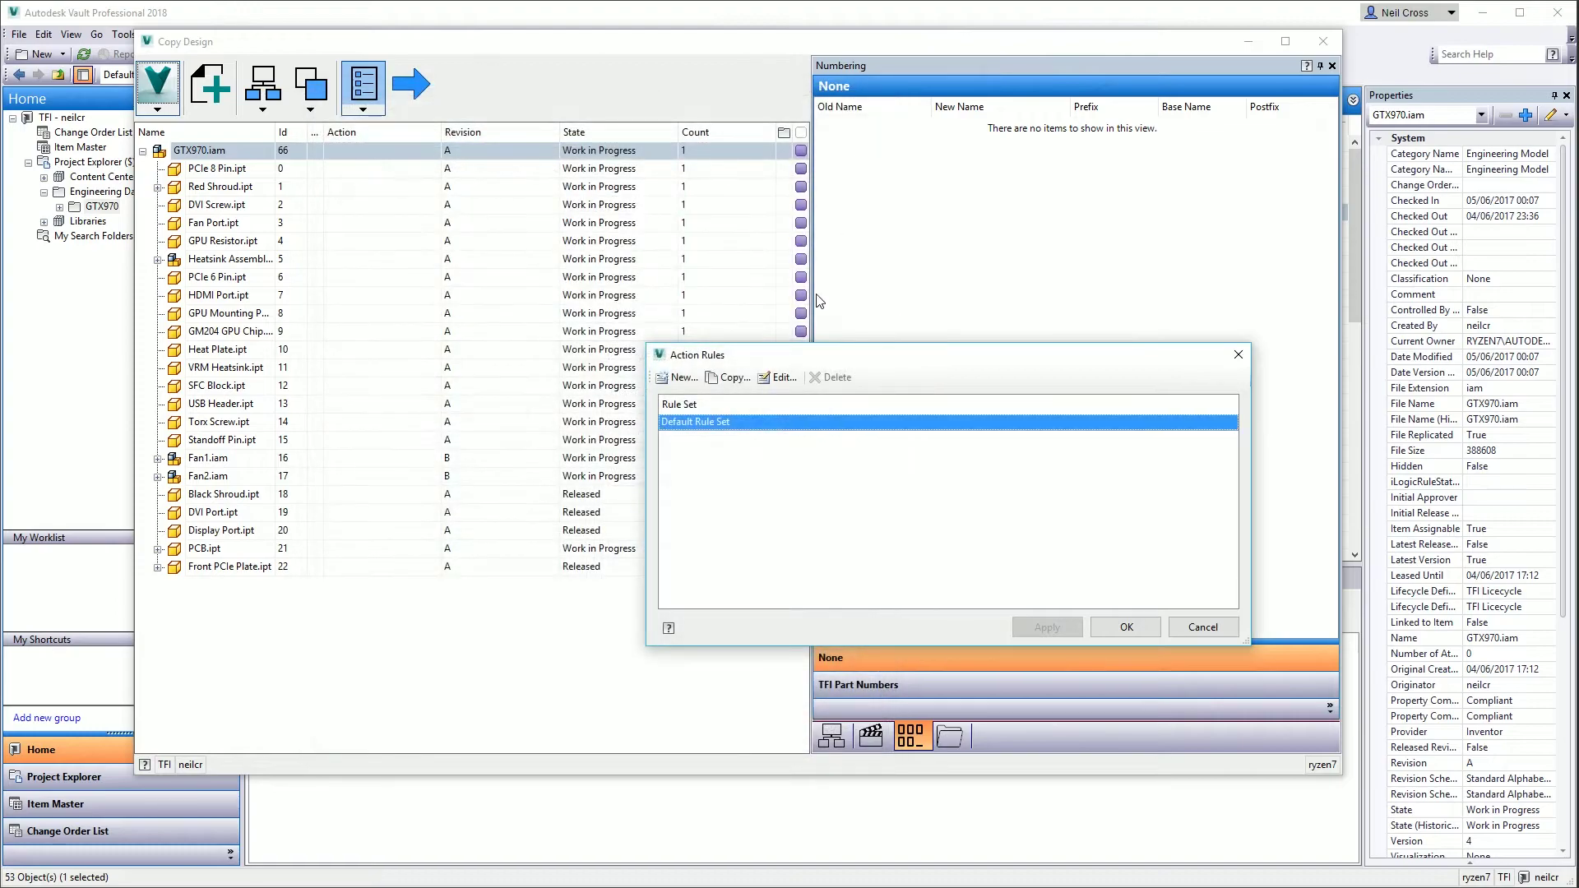
left_click(723, 376)
type("TFI ")
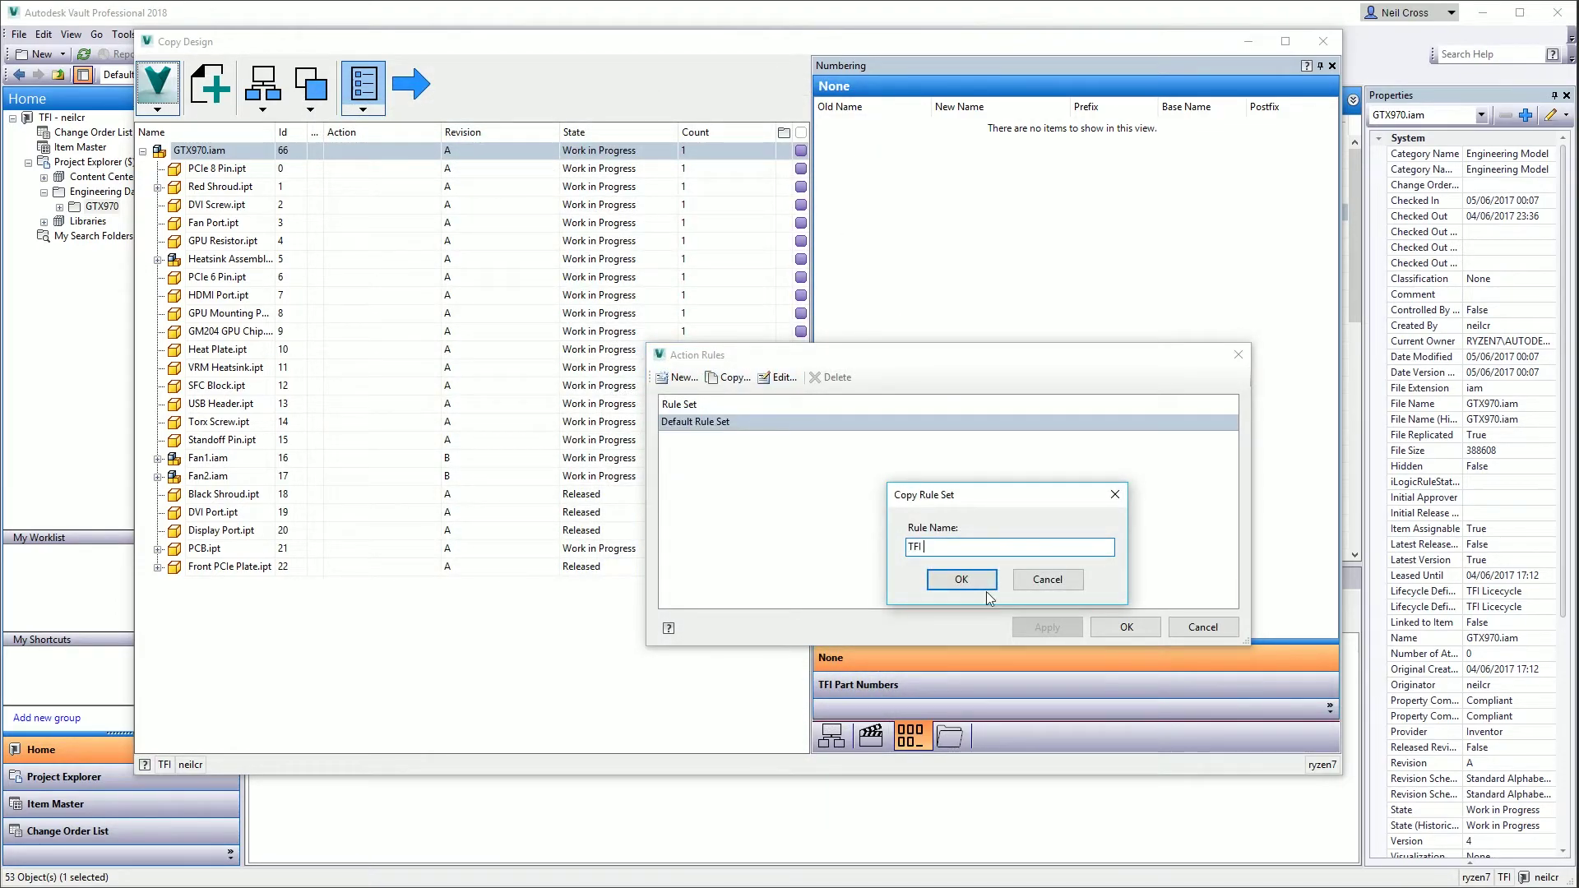
type("Rule Set")
key("Return")
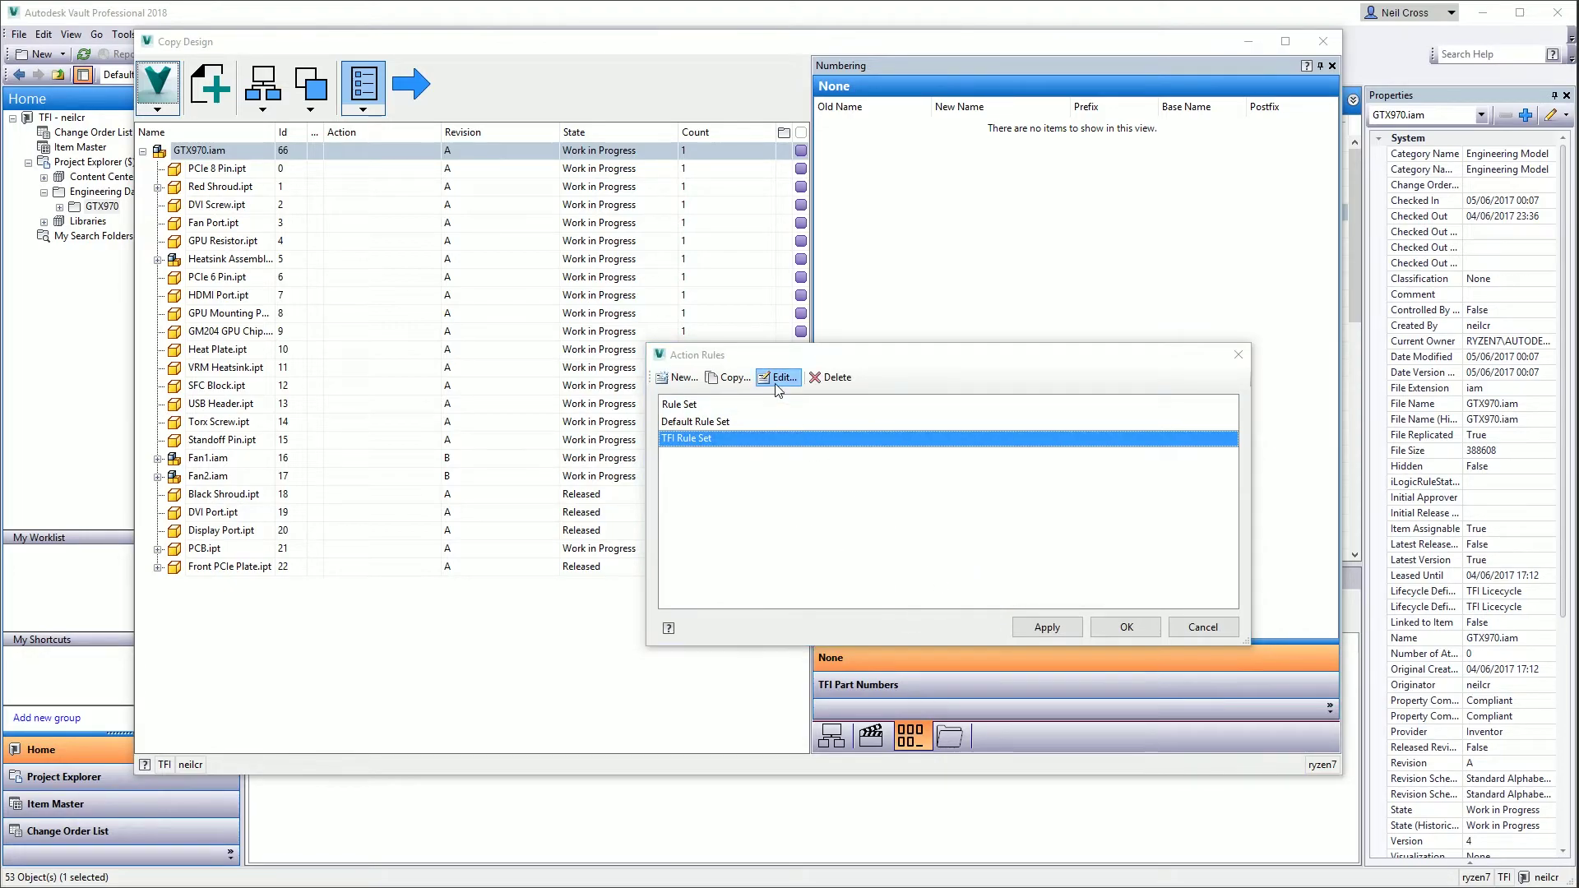
Add the criterion Description contains RED to the TFI Rule Set's Default Rule and save the action rules.
left_click(777, 377)
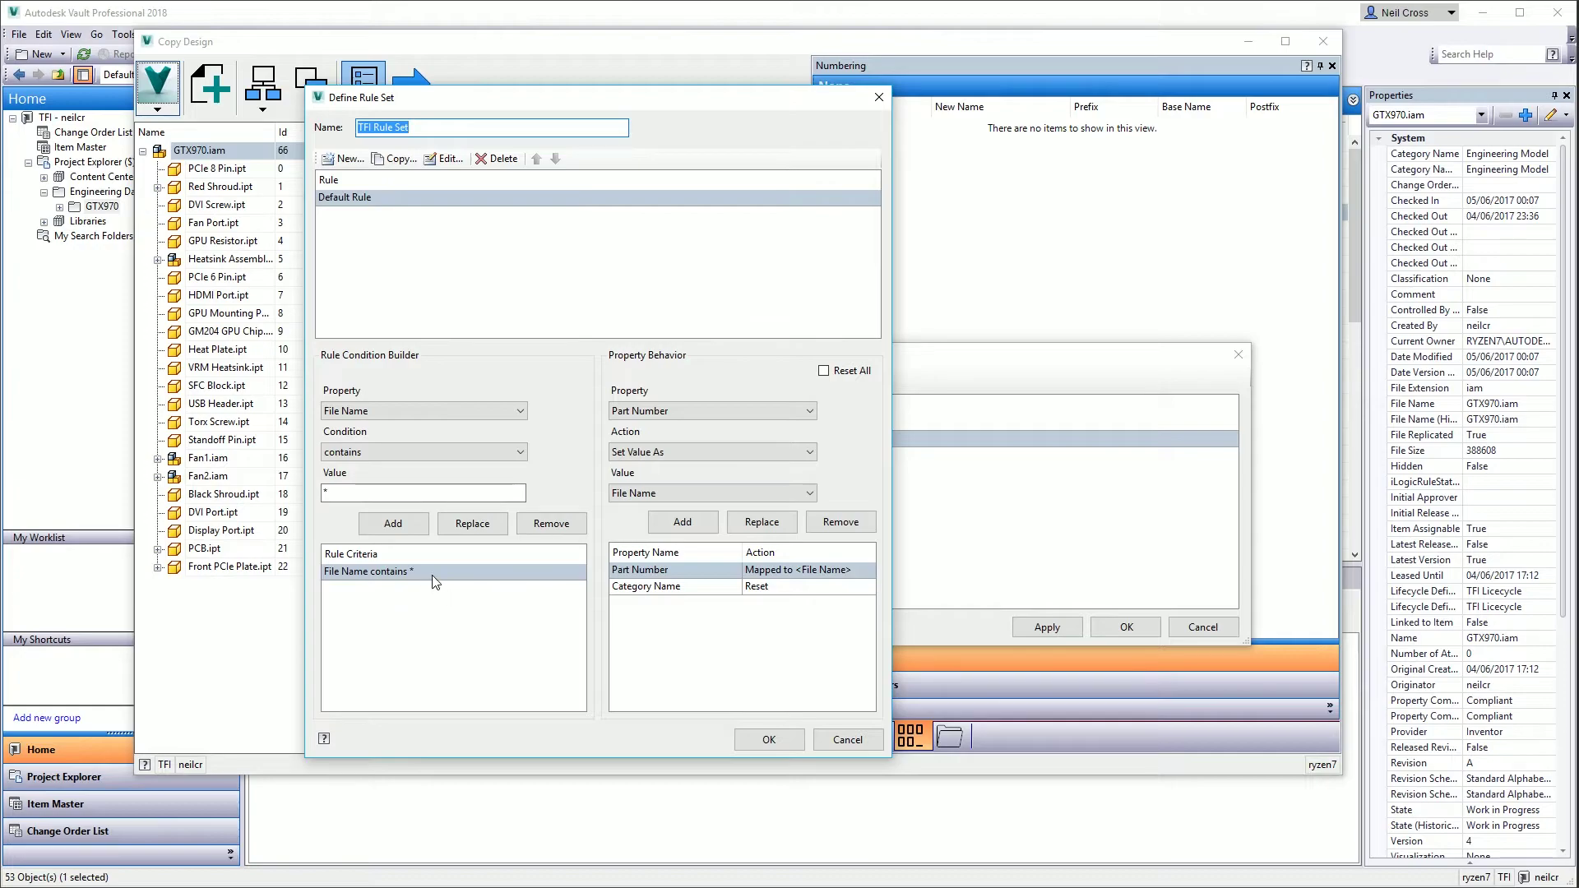
left_click(370, 414)
left_click(388, 551)
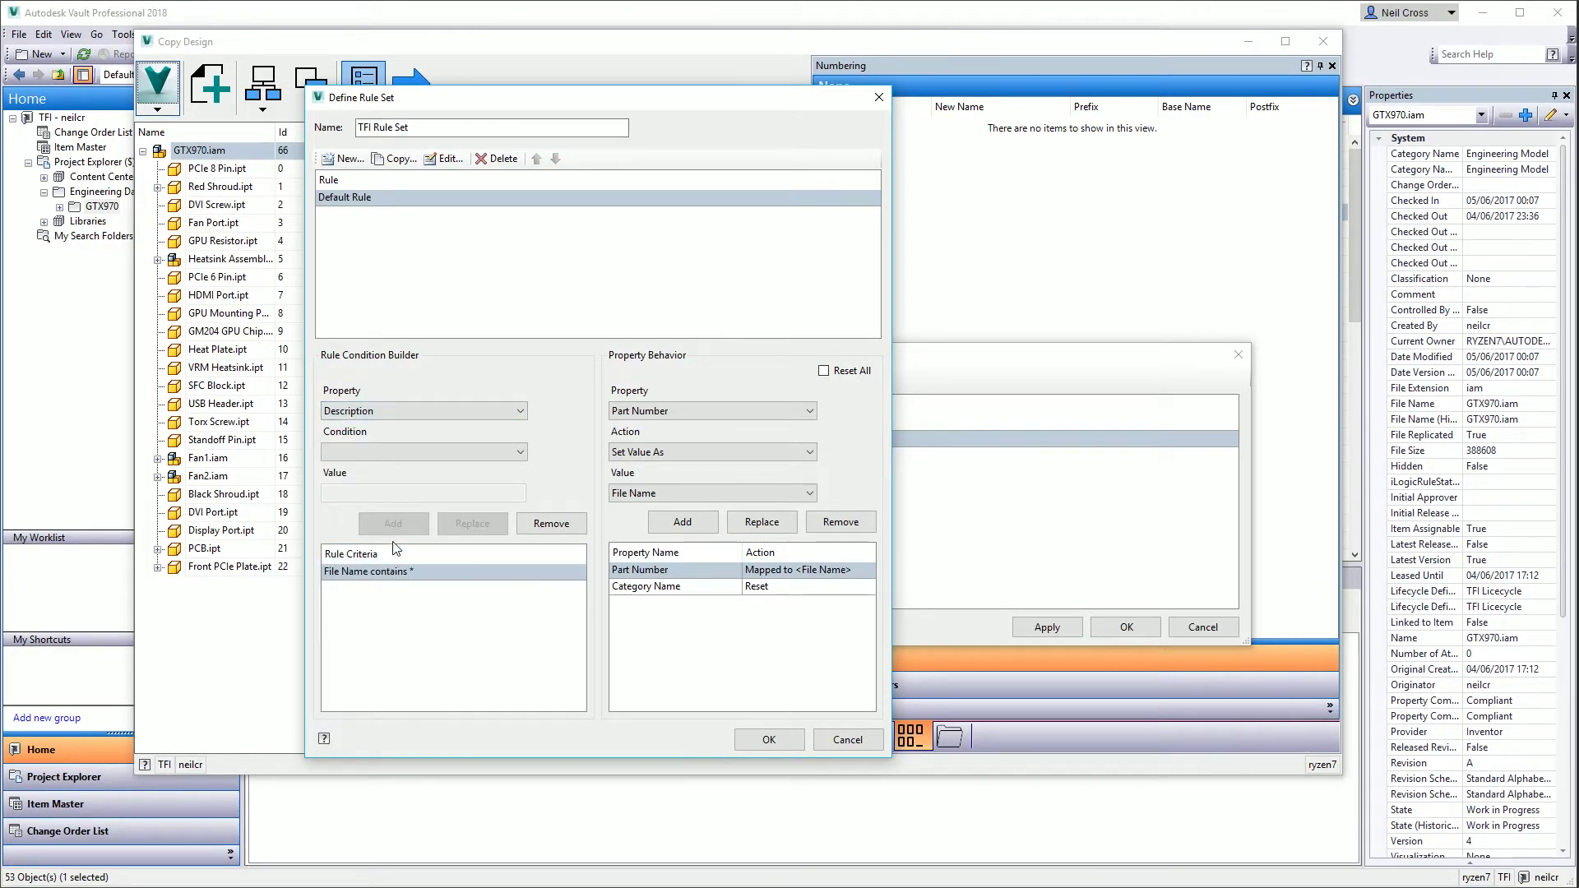
left_click(385, 453)
left_click(383, 470)
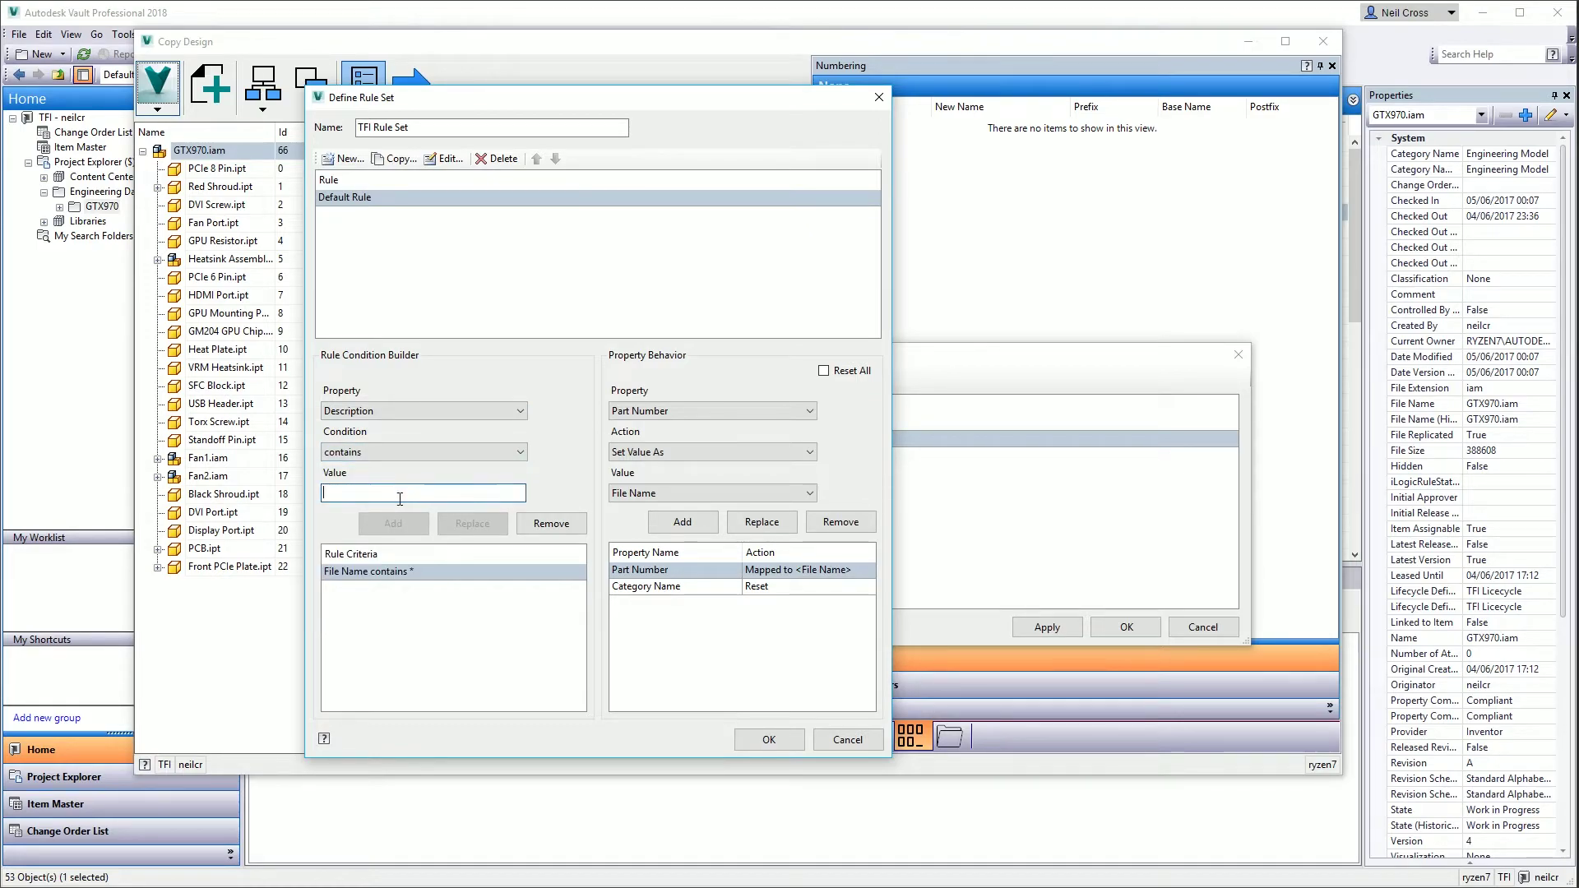
type("RED")
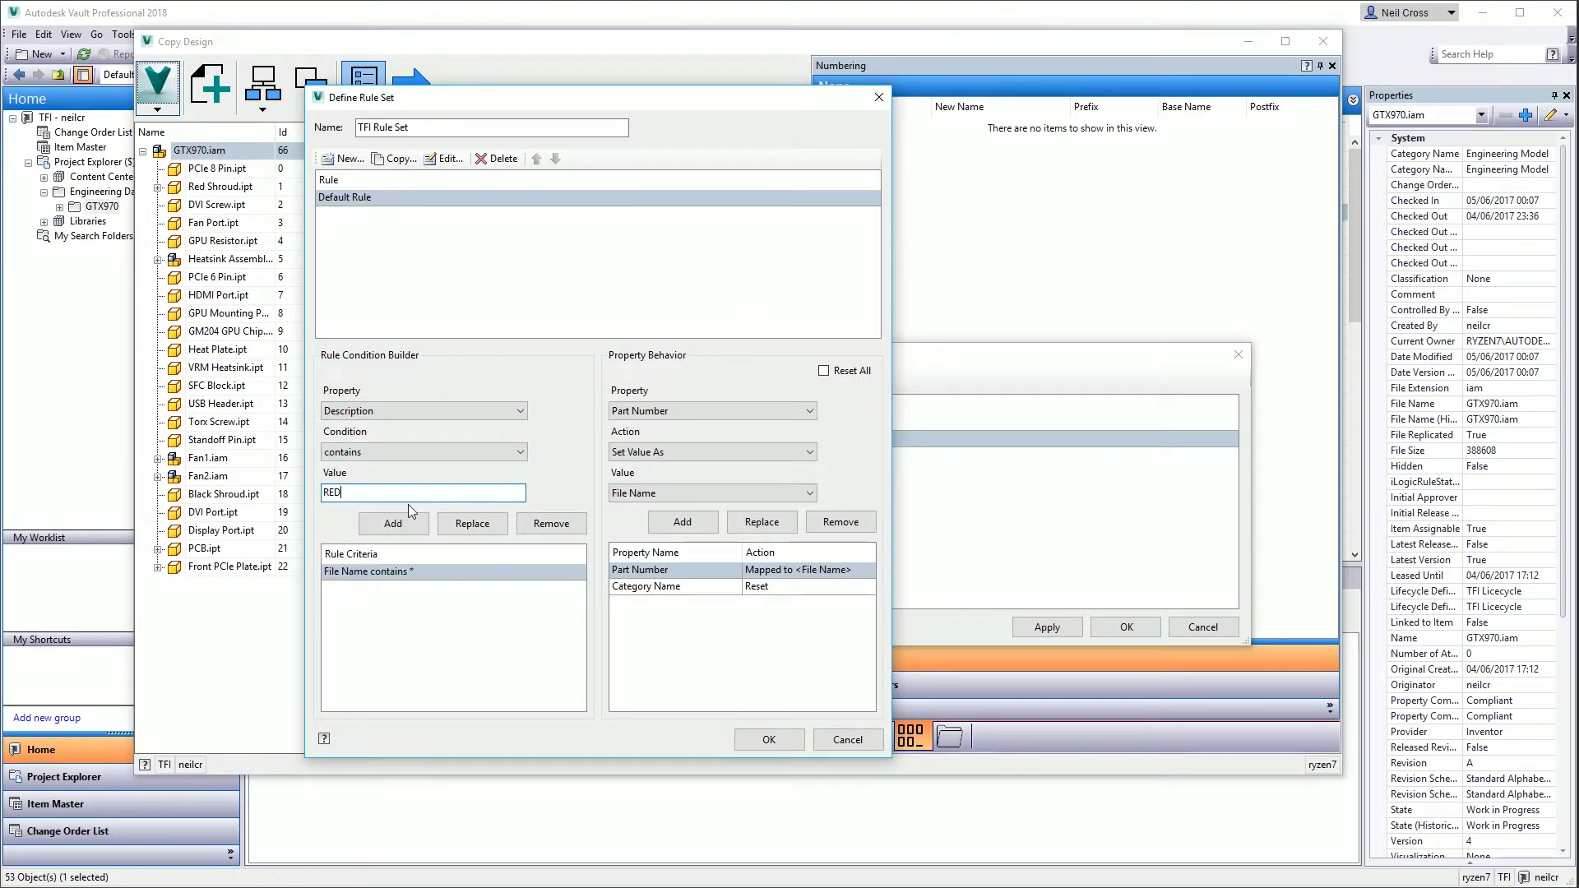
left_click(403, 526)
left_click(658, 411)
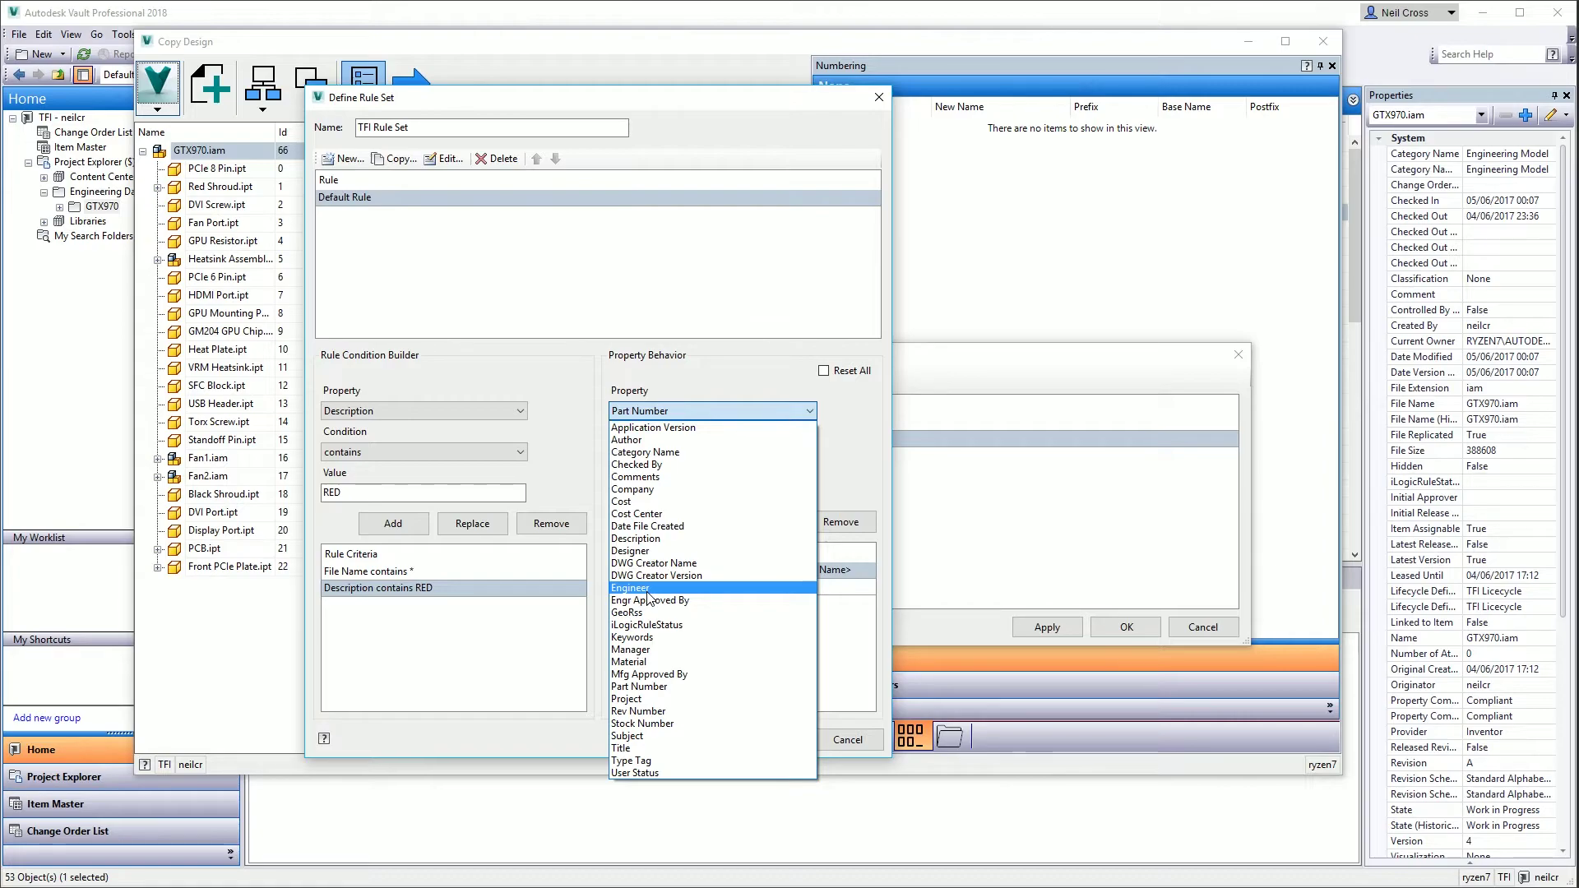
left_click(379, 594)
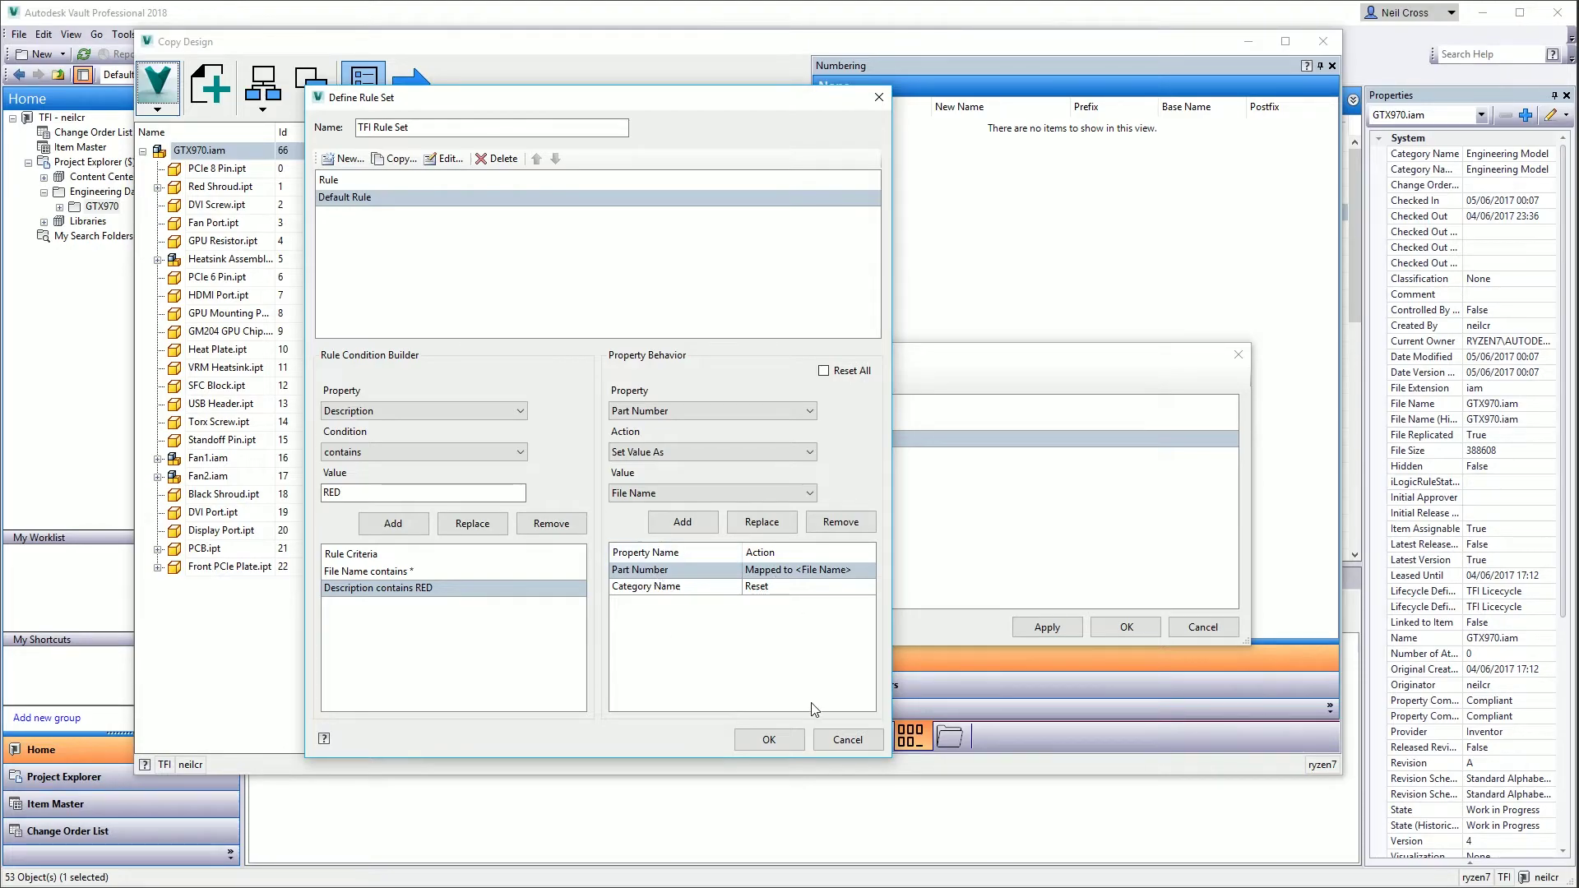
left_click(768, 740)
left_click(1128, 629)
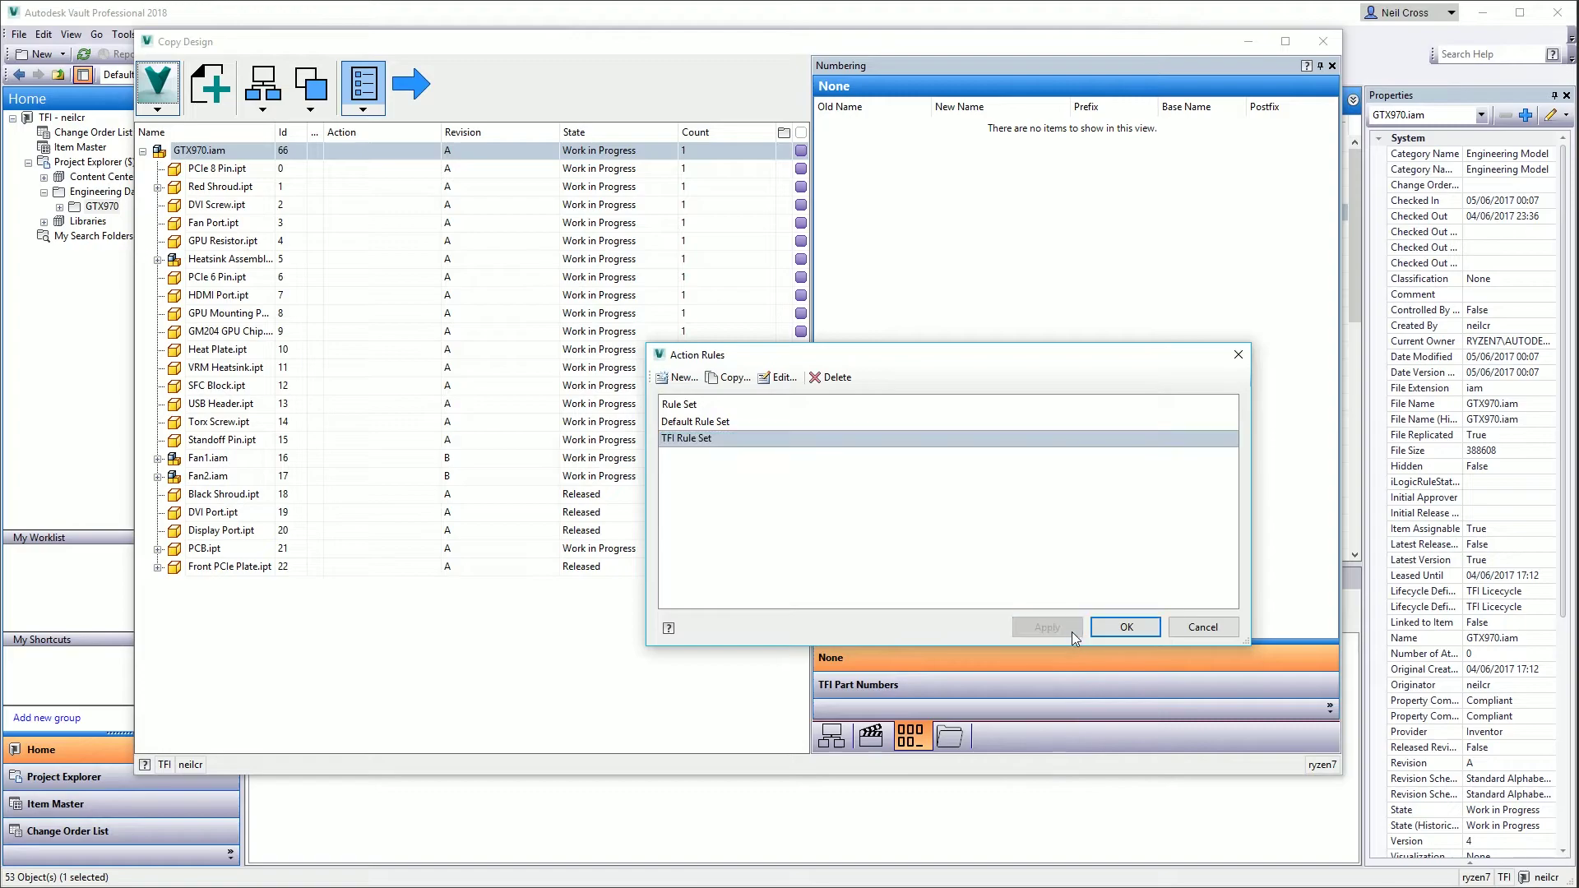
Make TFI Rule Set the active action rule set for the copy.
left_click(366, 115)
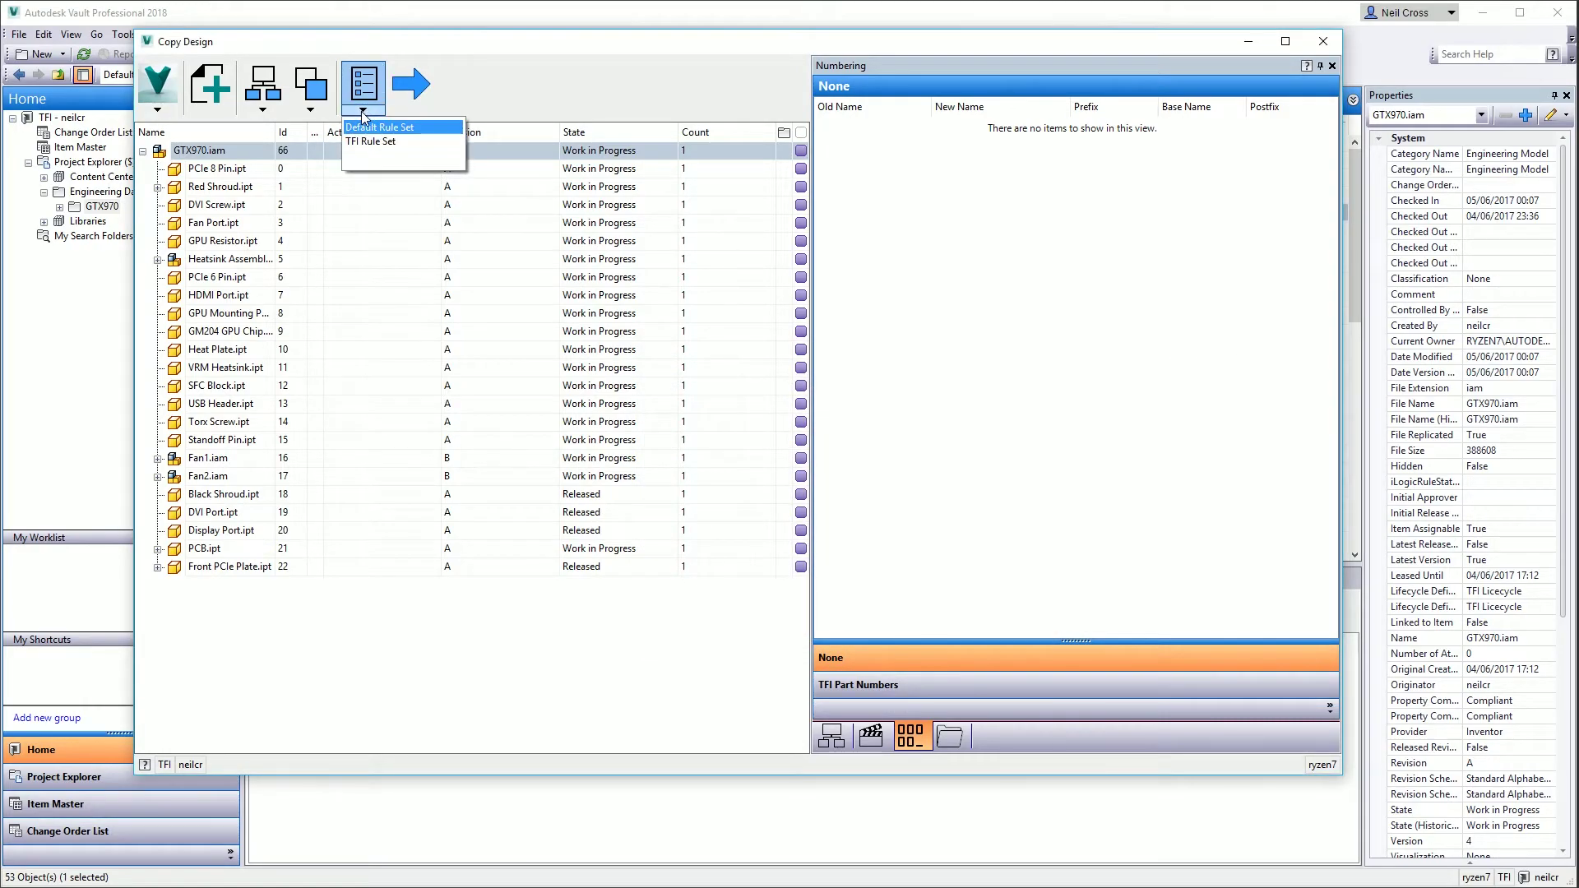
left_click(368, 143)
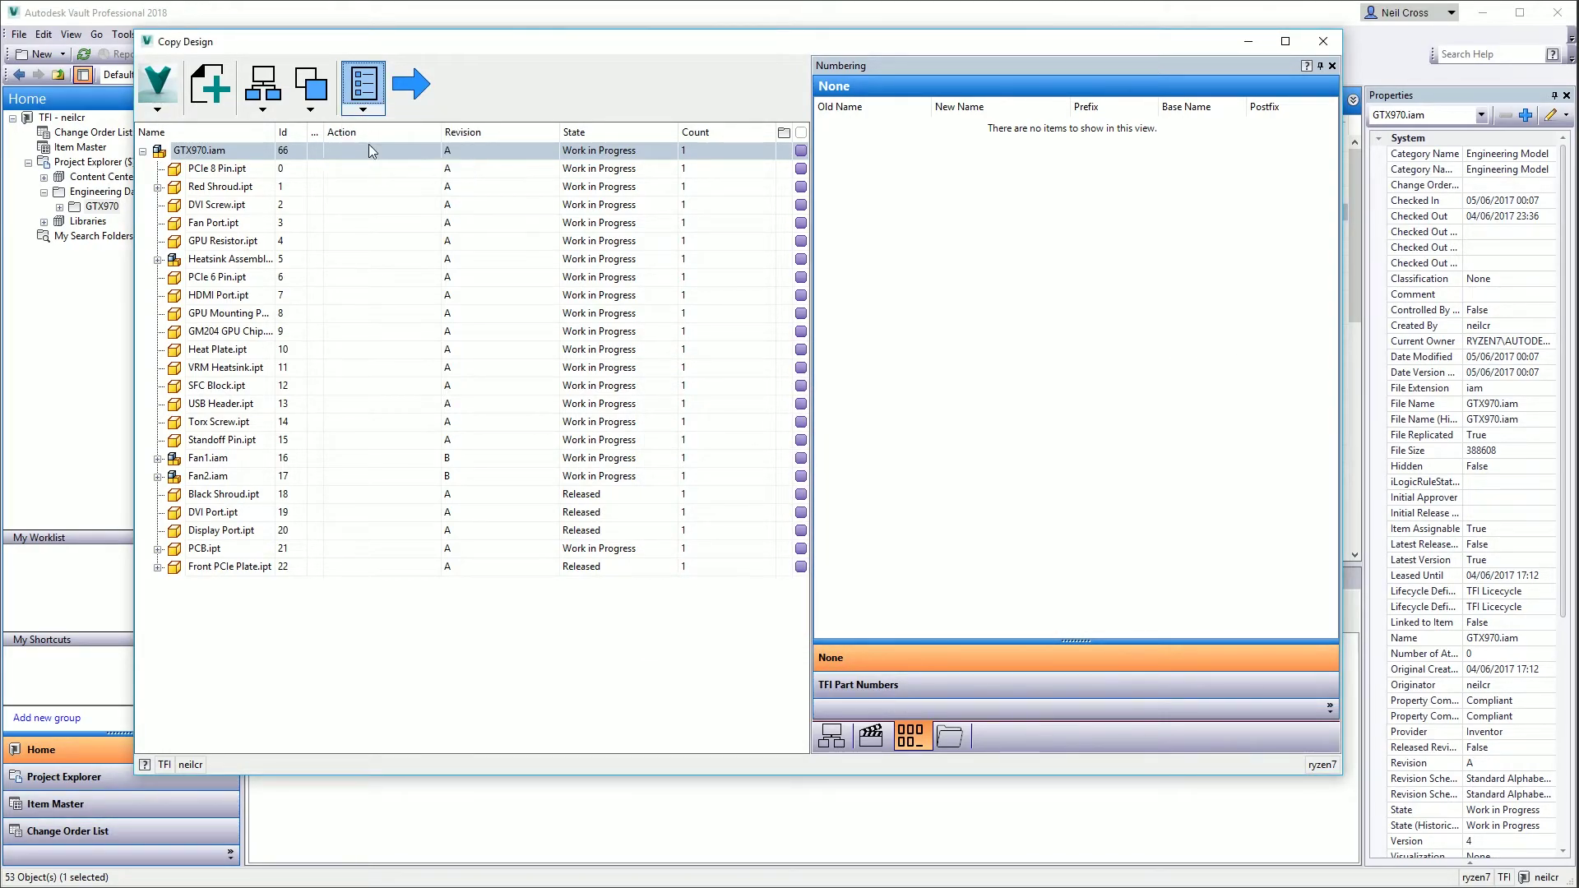
left_click(364, 110)
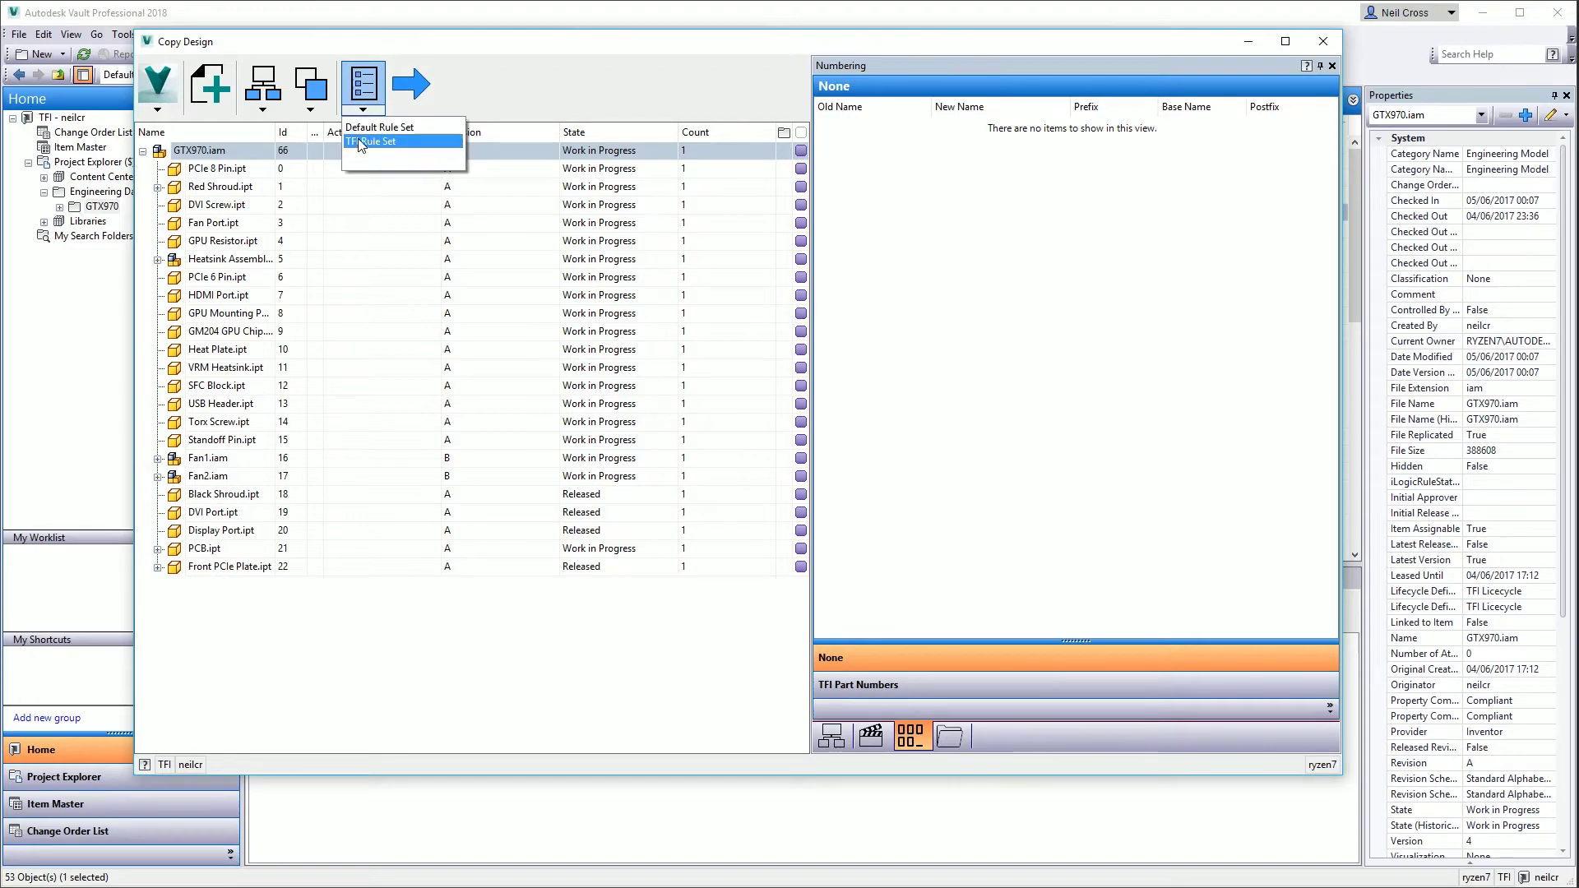
left_click(309, 332)
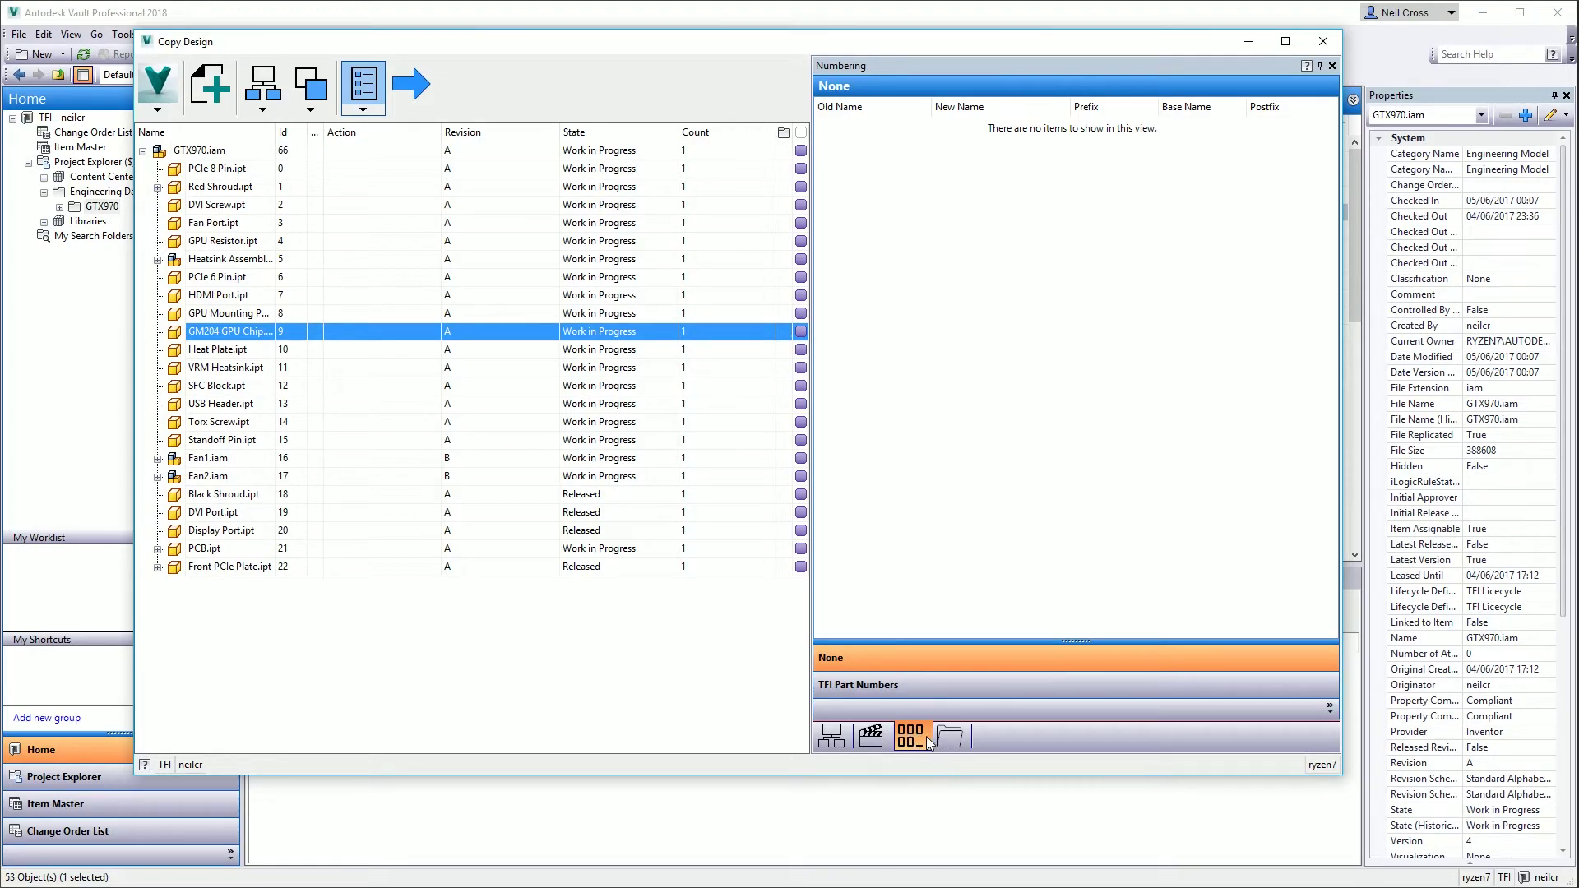
Bring up the list of copy actions and mark only the top-level GTX970.iam assembly for copying.
left_click_drag(567, 44, 464, 152)
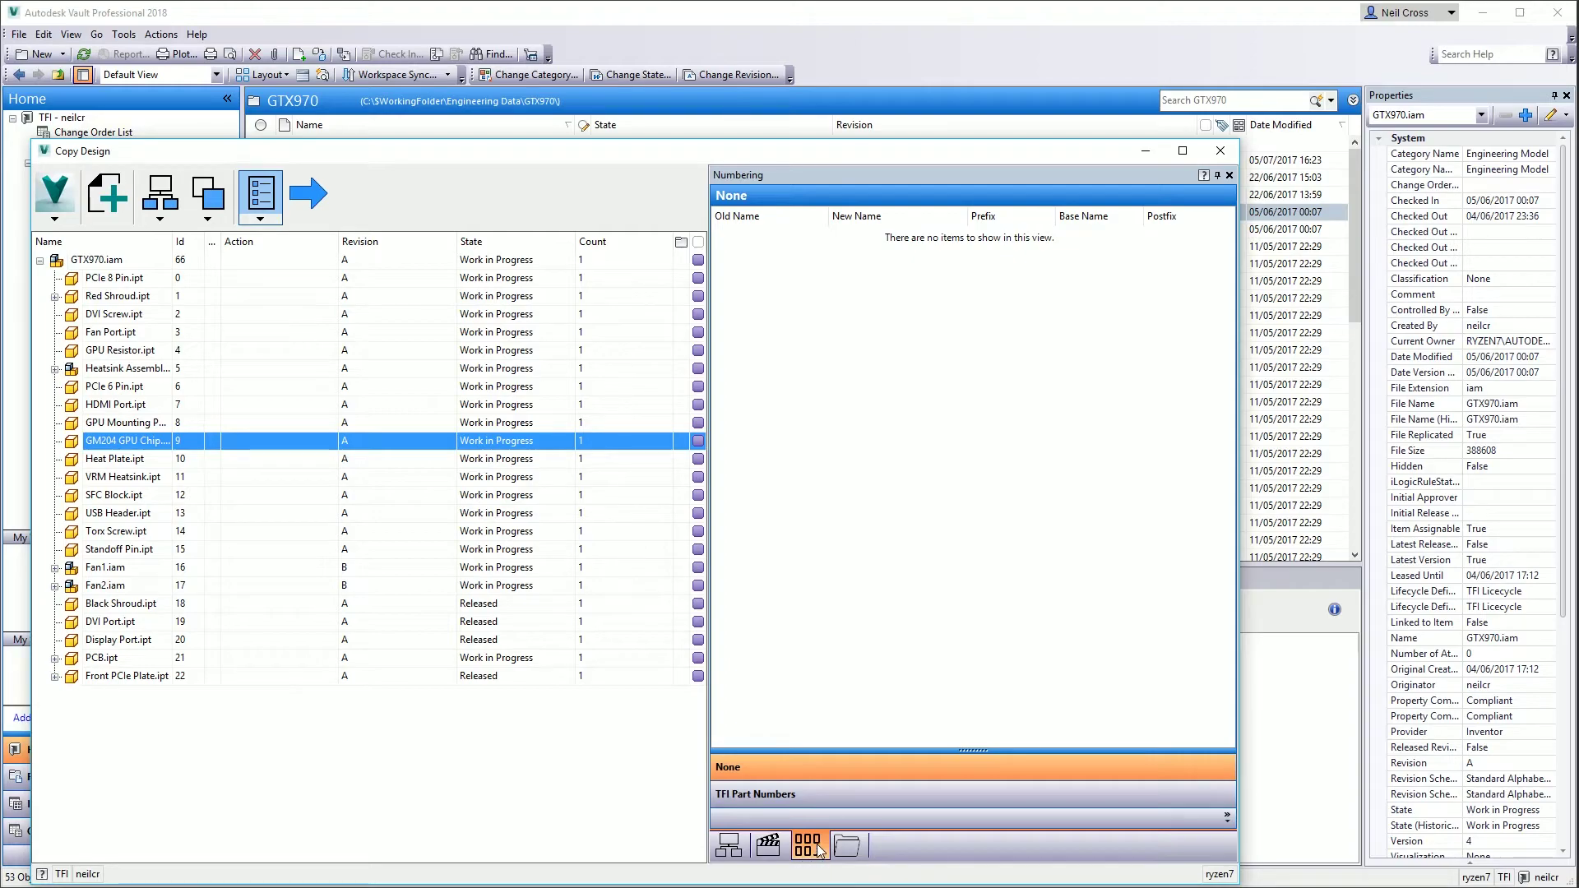
left_click(767, 847)
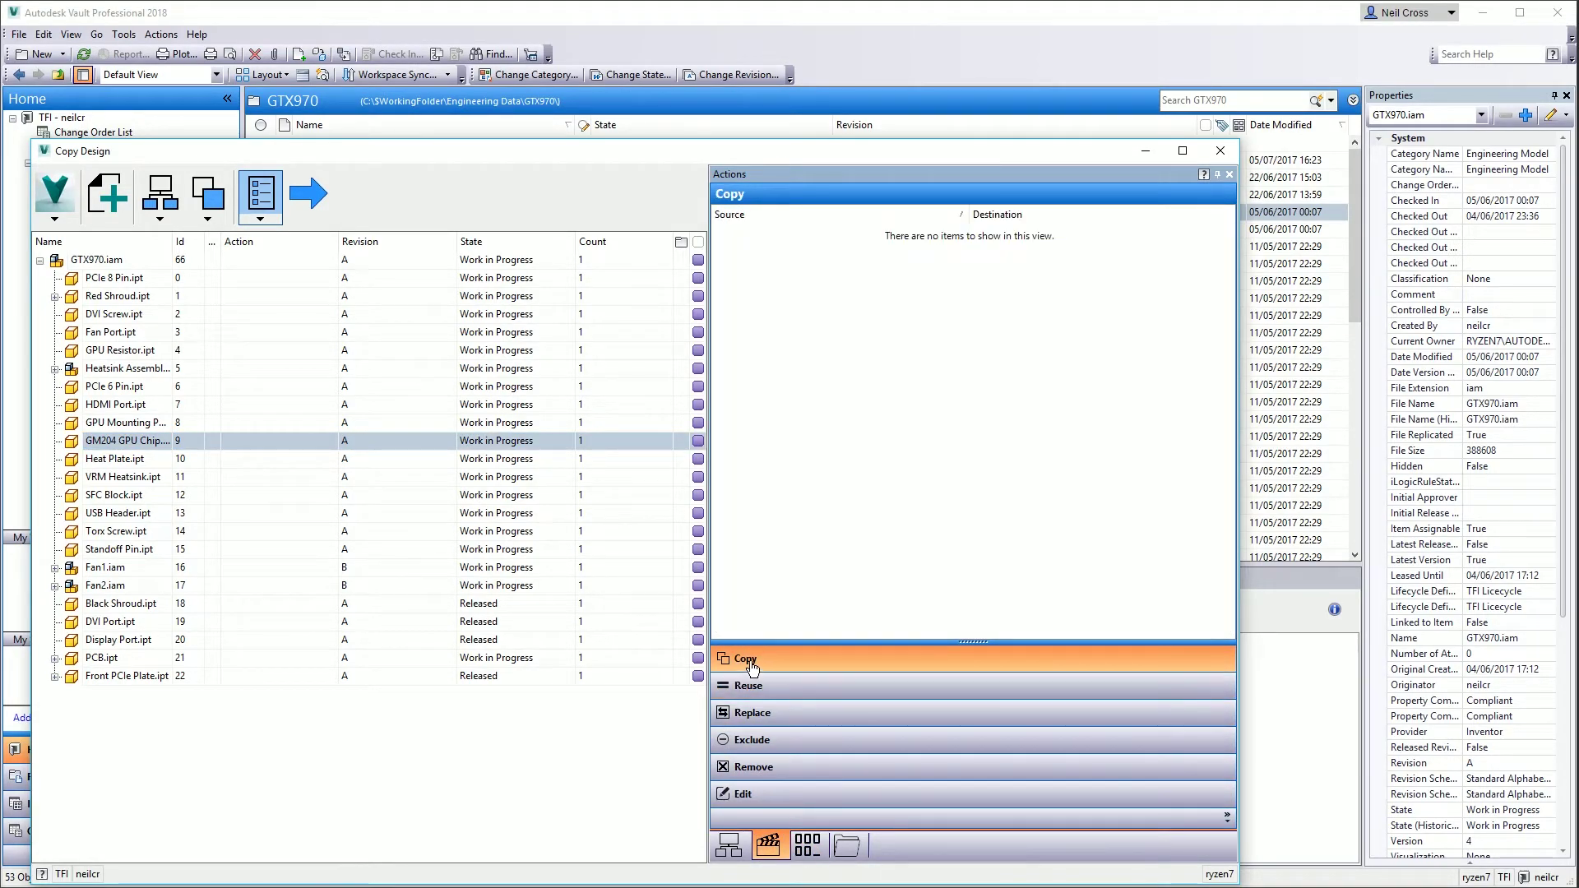
right_click(107, 270)
left_click(105, 263)
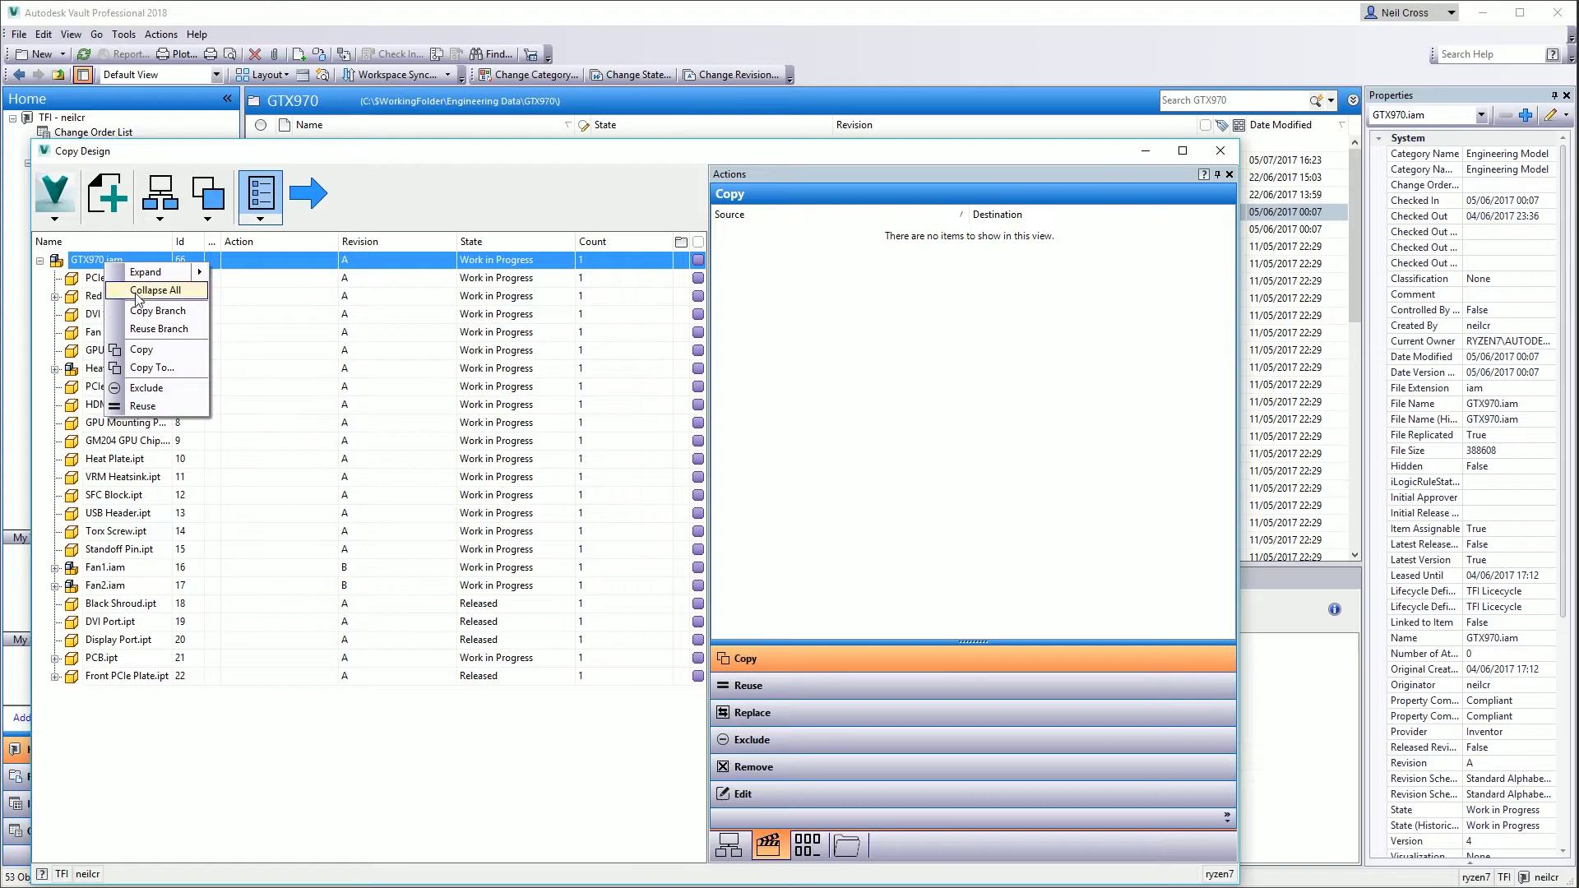
left_click(142, 350)
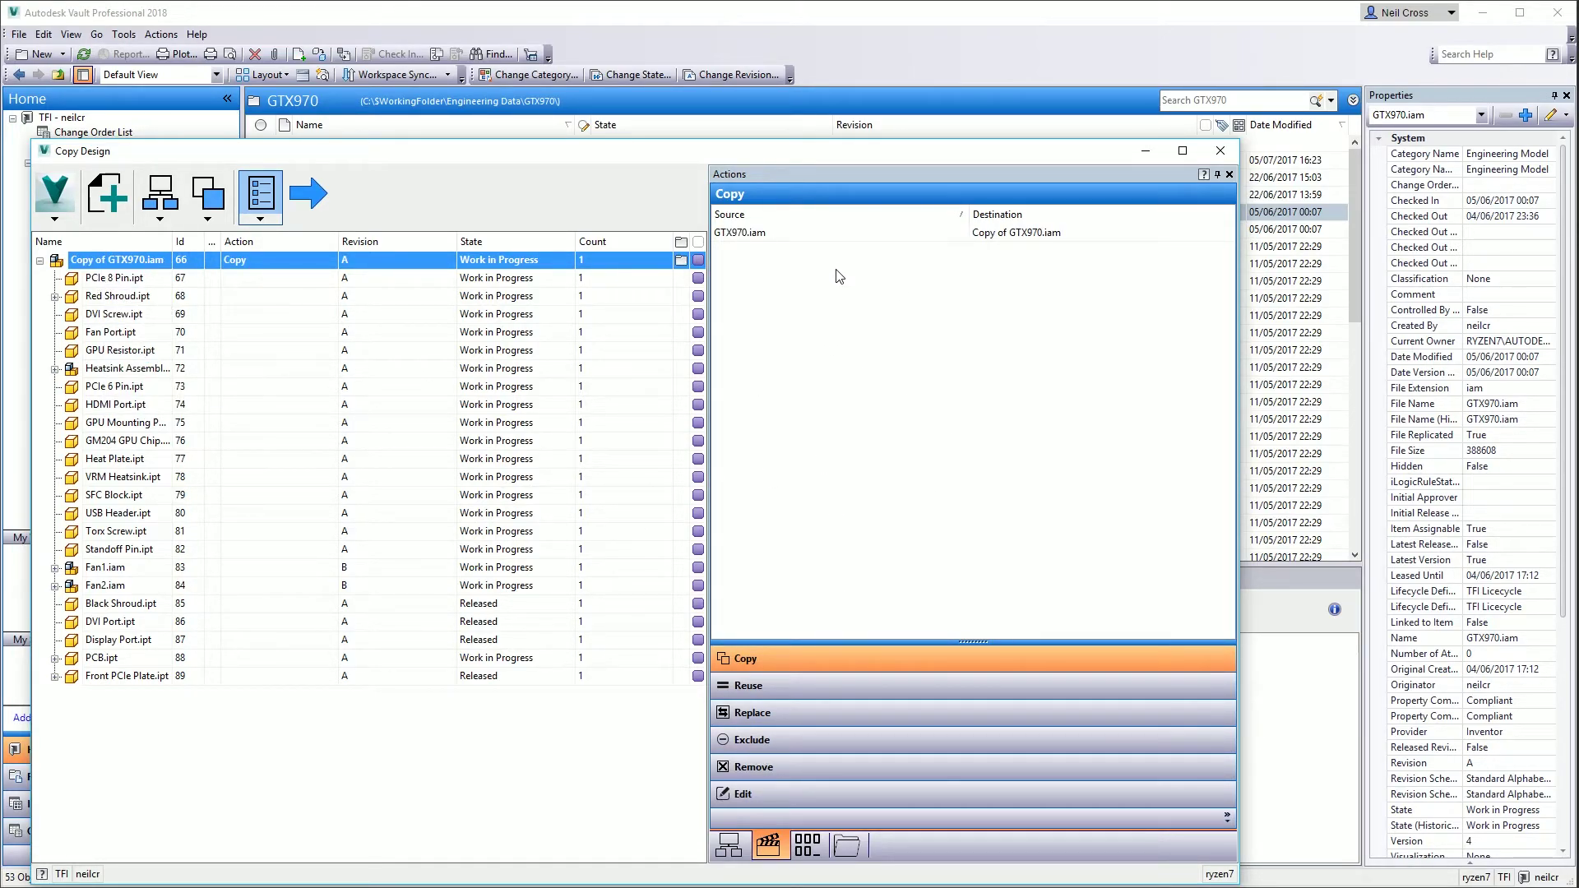
Review the files assigned to the Copy, Reuse and Edit actions for the design.
left_click(753, 658)
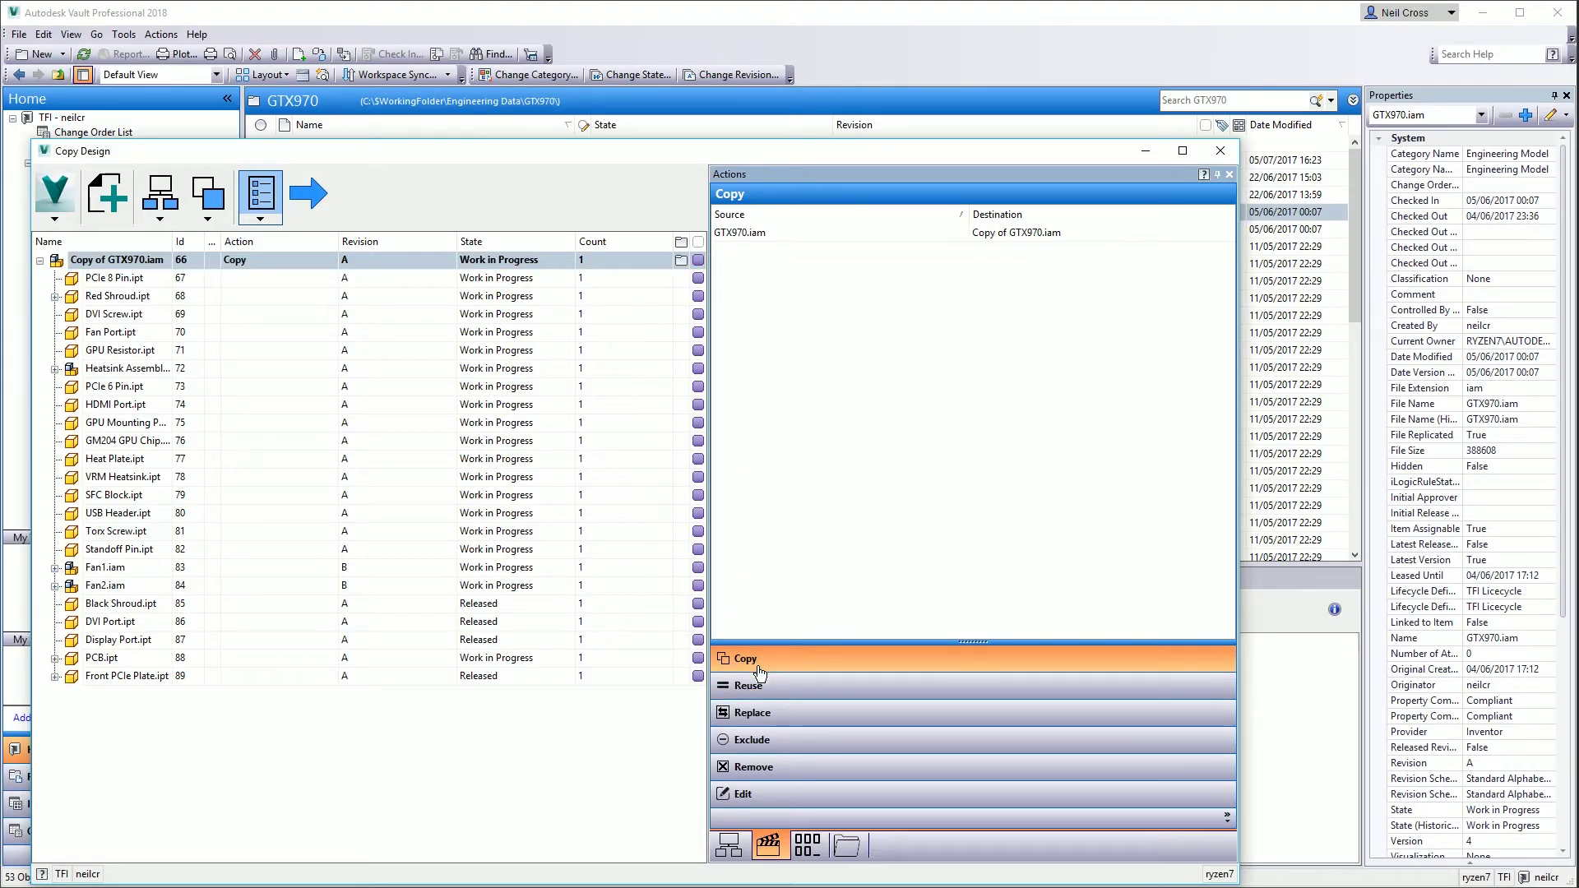
left_click(750, 686)
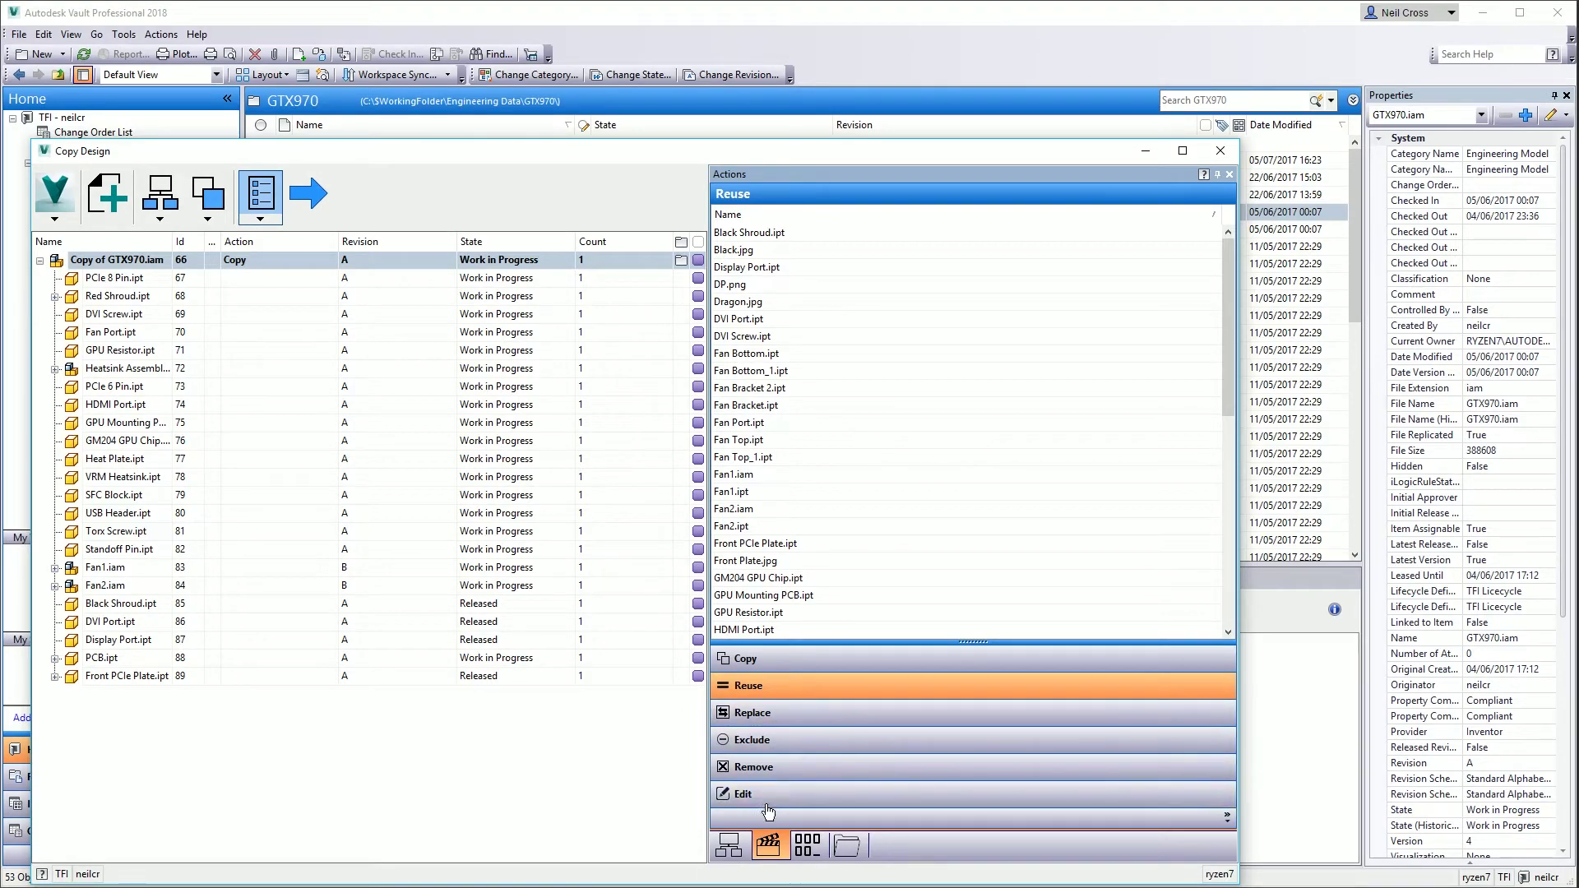
left_click(745, 801)
right_click(826, 334)
right_click(806, 263)
right_click(946, 232)
right_click(948, 215)
left_click(806, 329)
left_click_drag(238, 311, 282, 406)
left_click(282, 405)
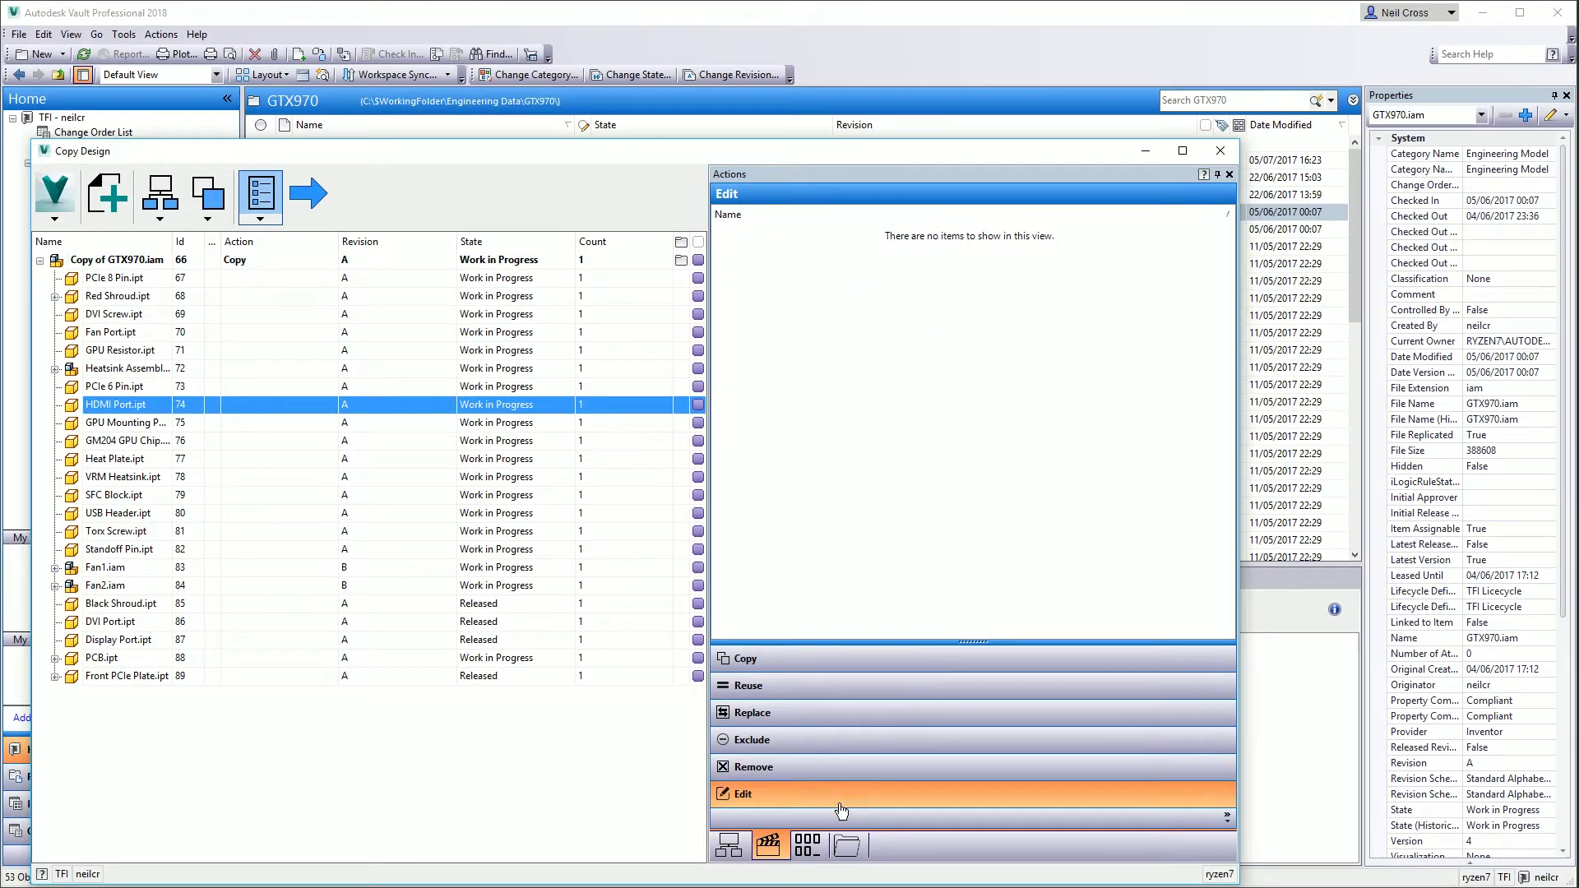
Check where HDMI Port.ipt and PCIe 8 Pin.ipt are used and display the folder tree of the design.
left_click(715, 855)
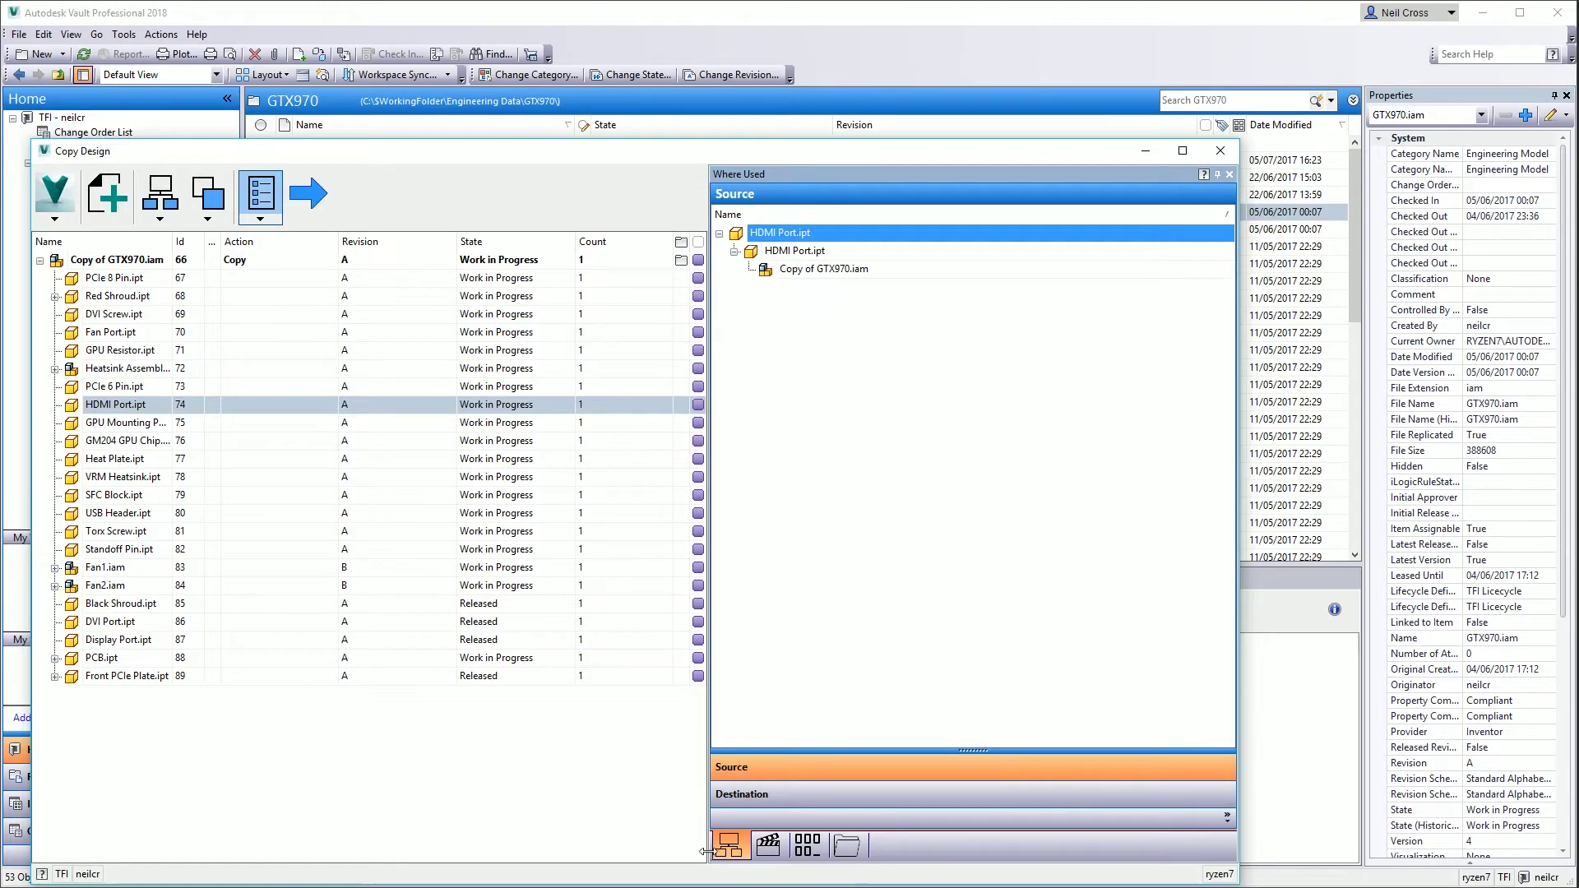
left_click(111, 280)
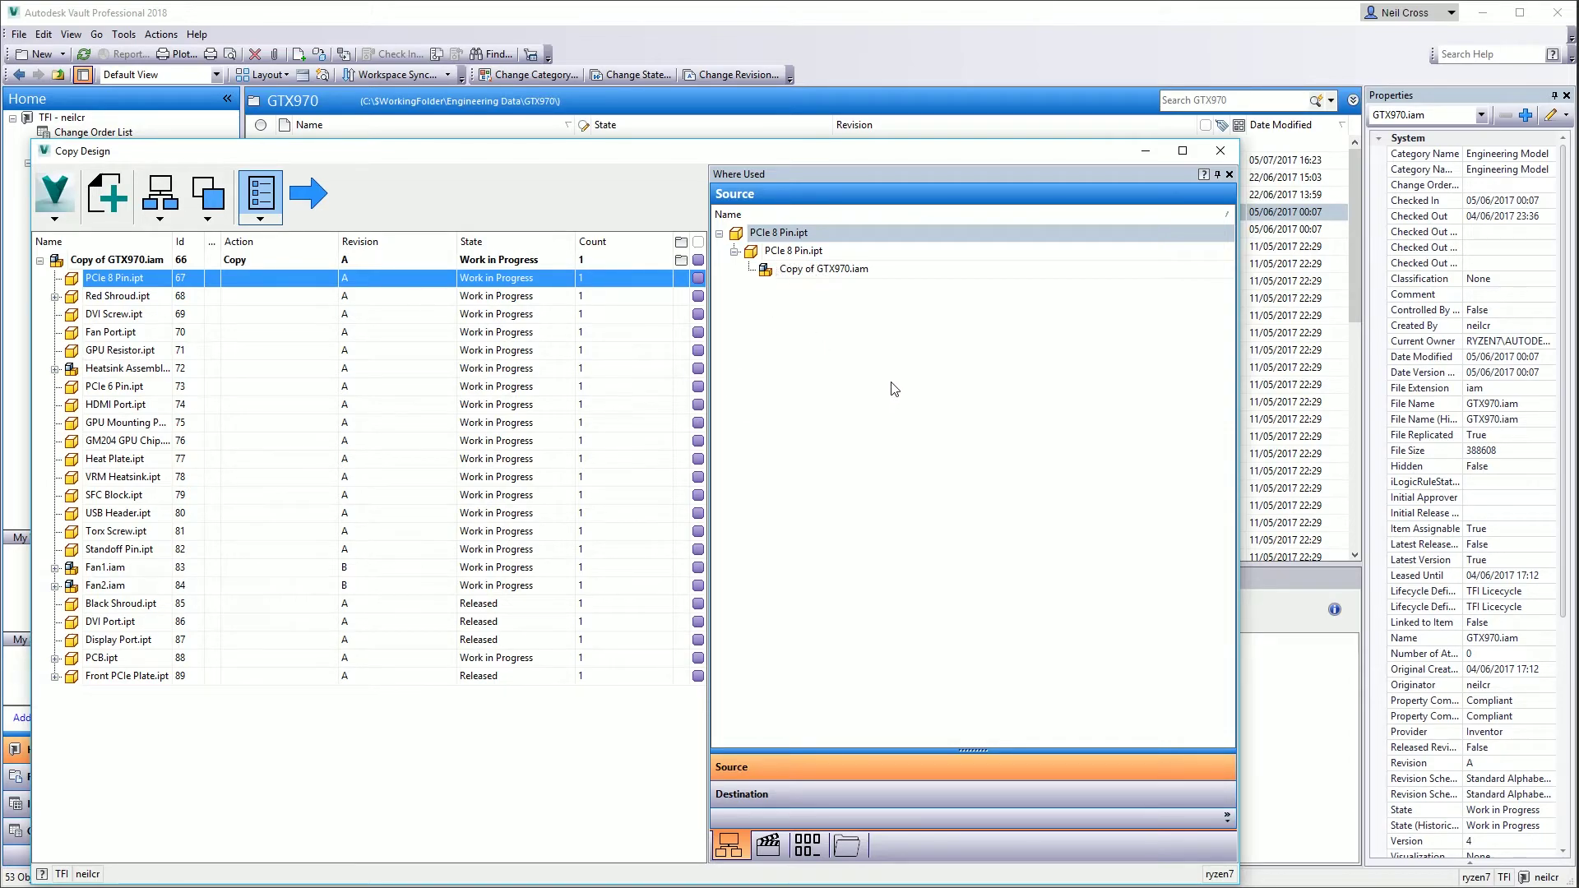
right_click(813, 270)
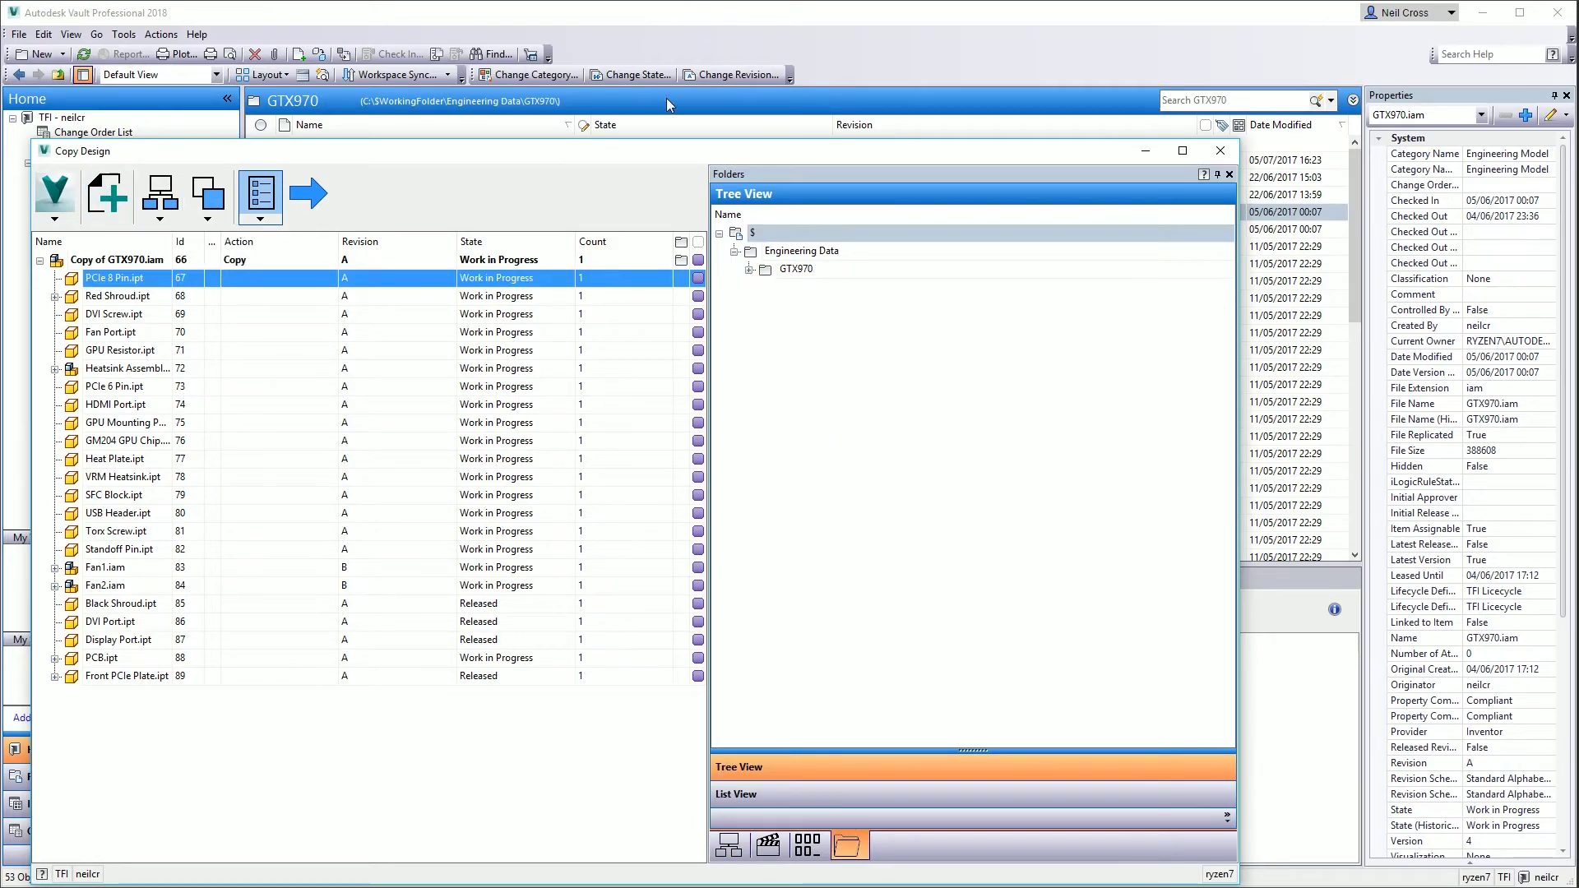
left_click_drag(578, 152, 660, 93)
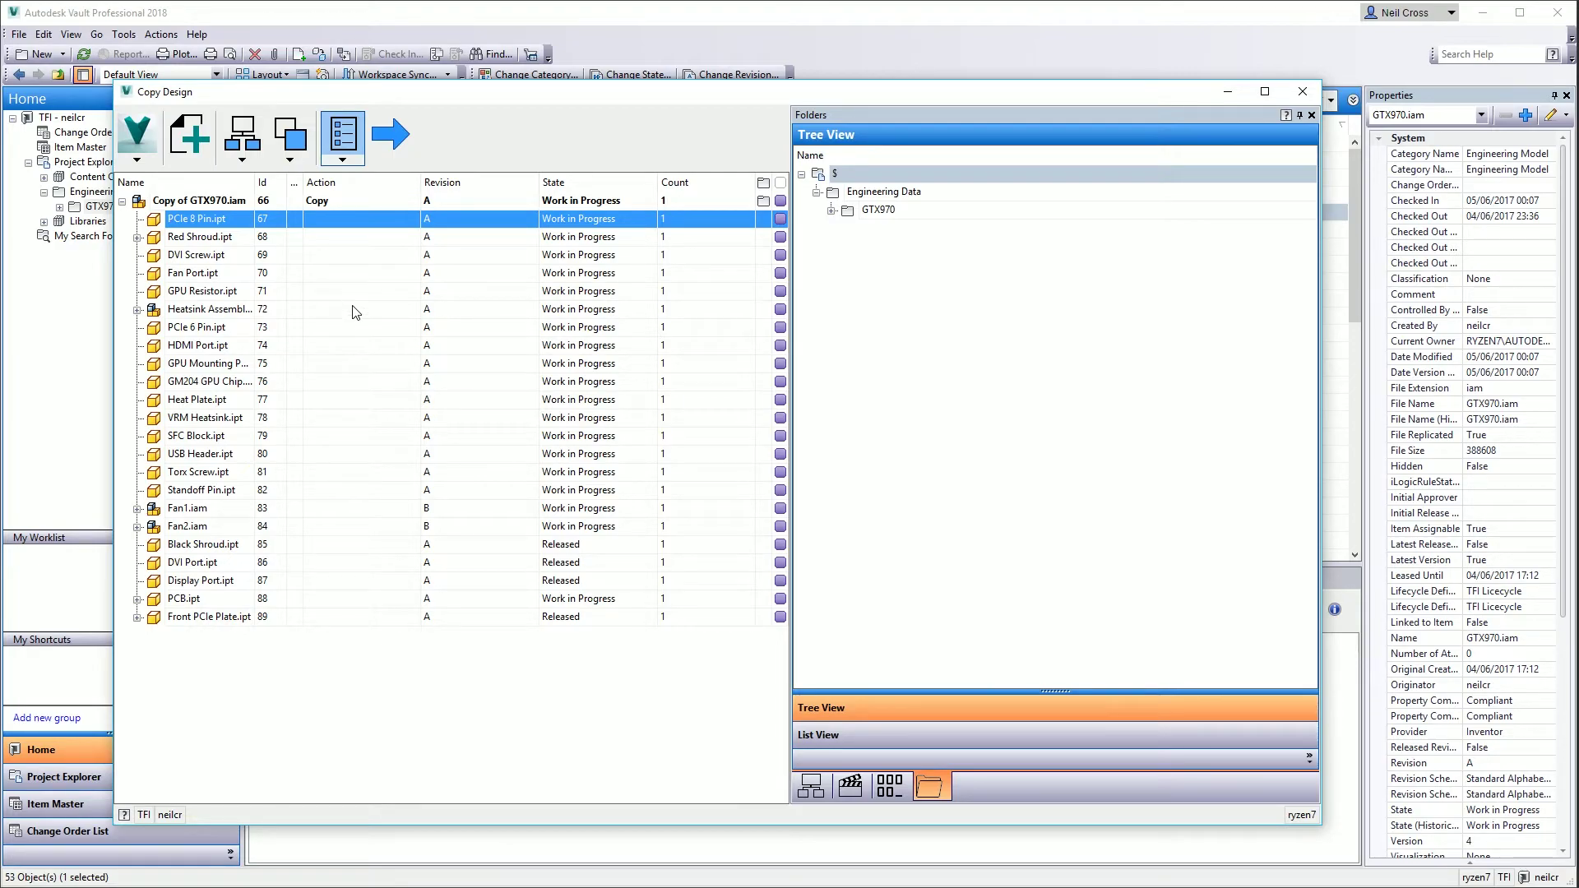
Open the column chooser for the component list and remove the Id and Count columns.
left_click(240, 203)
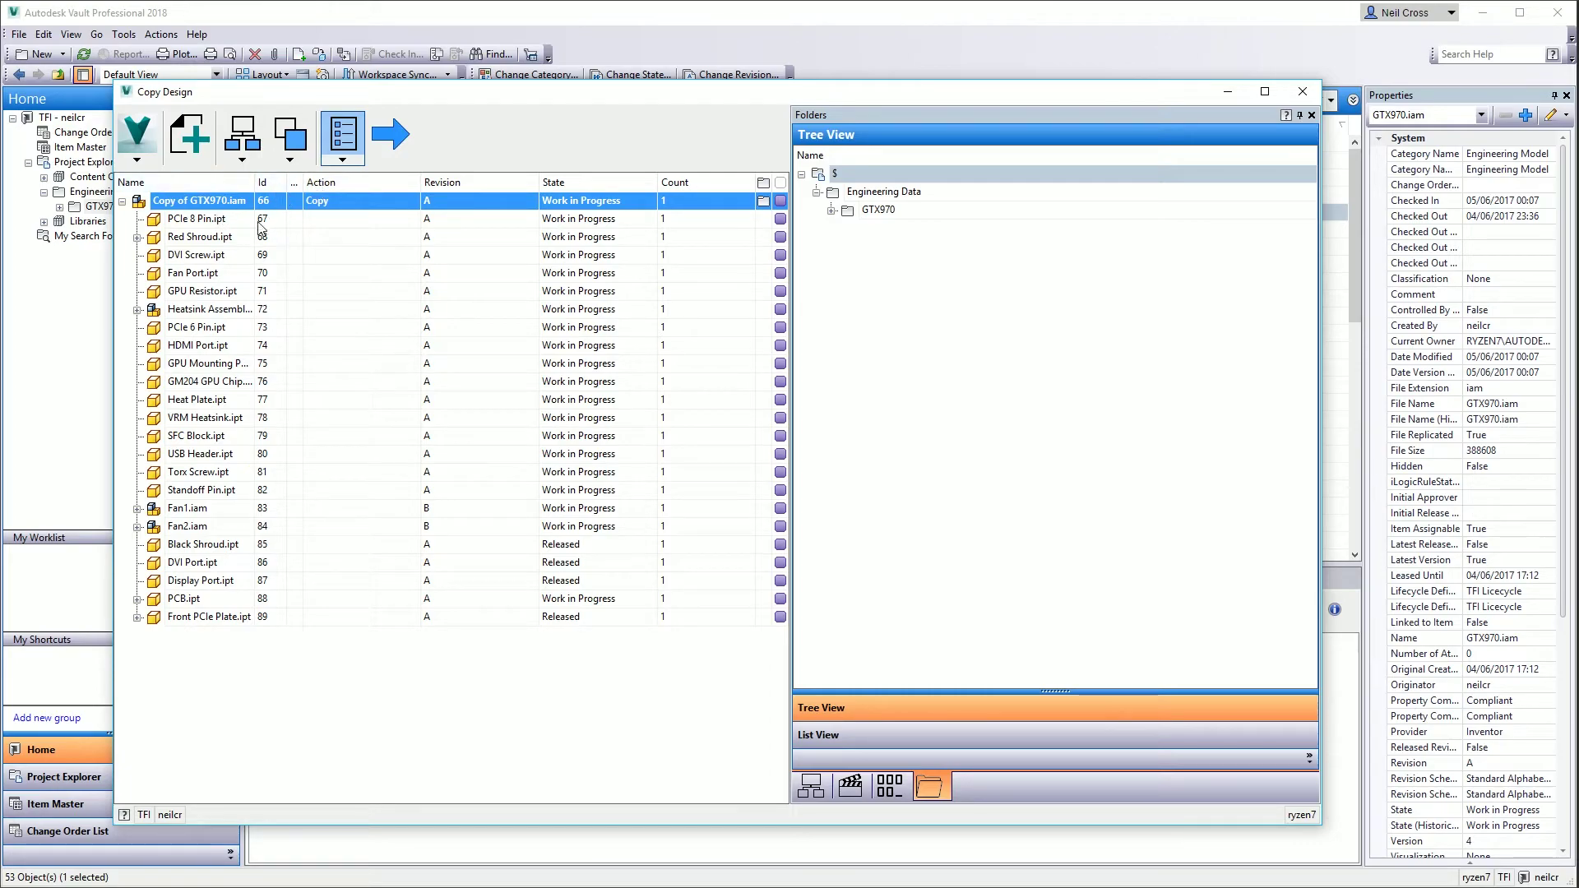
right_click(231, 183)
left_click(295, 288)
left_click_drag(303, 173, 546, 354)
left_click_drag(570, 260, 421, 238)
left_click_drag(668, 183, 469, 360)
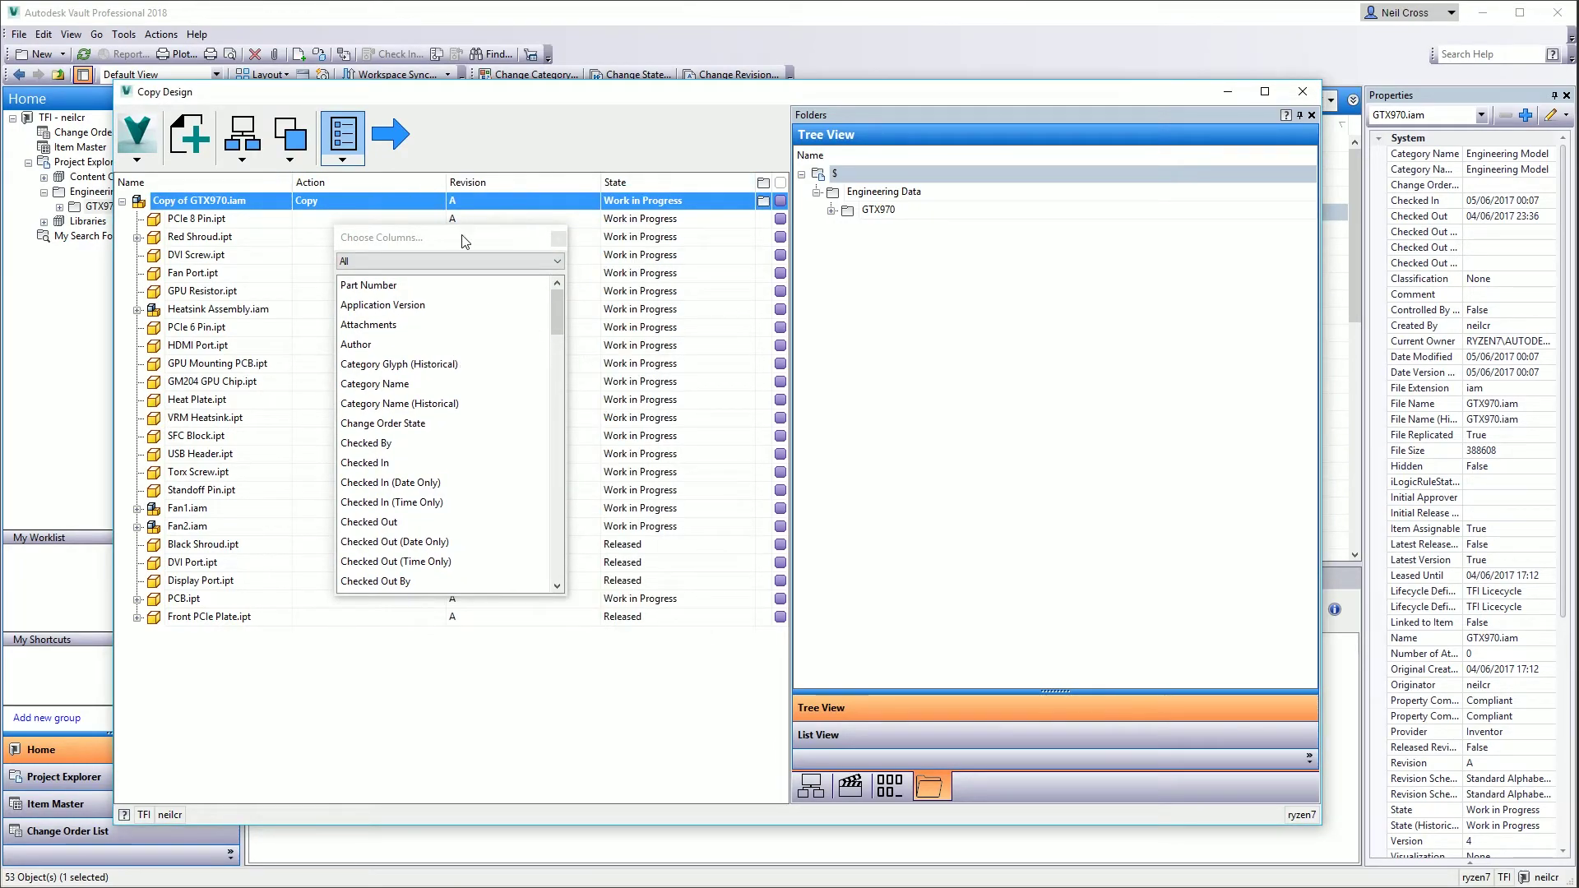
Add the Part Number and Description columns to the component list after the Name column.
left_click_drag(558, 317, 529, 521)
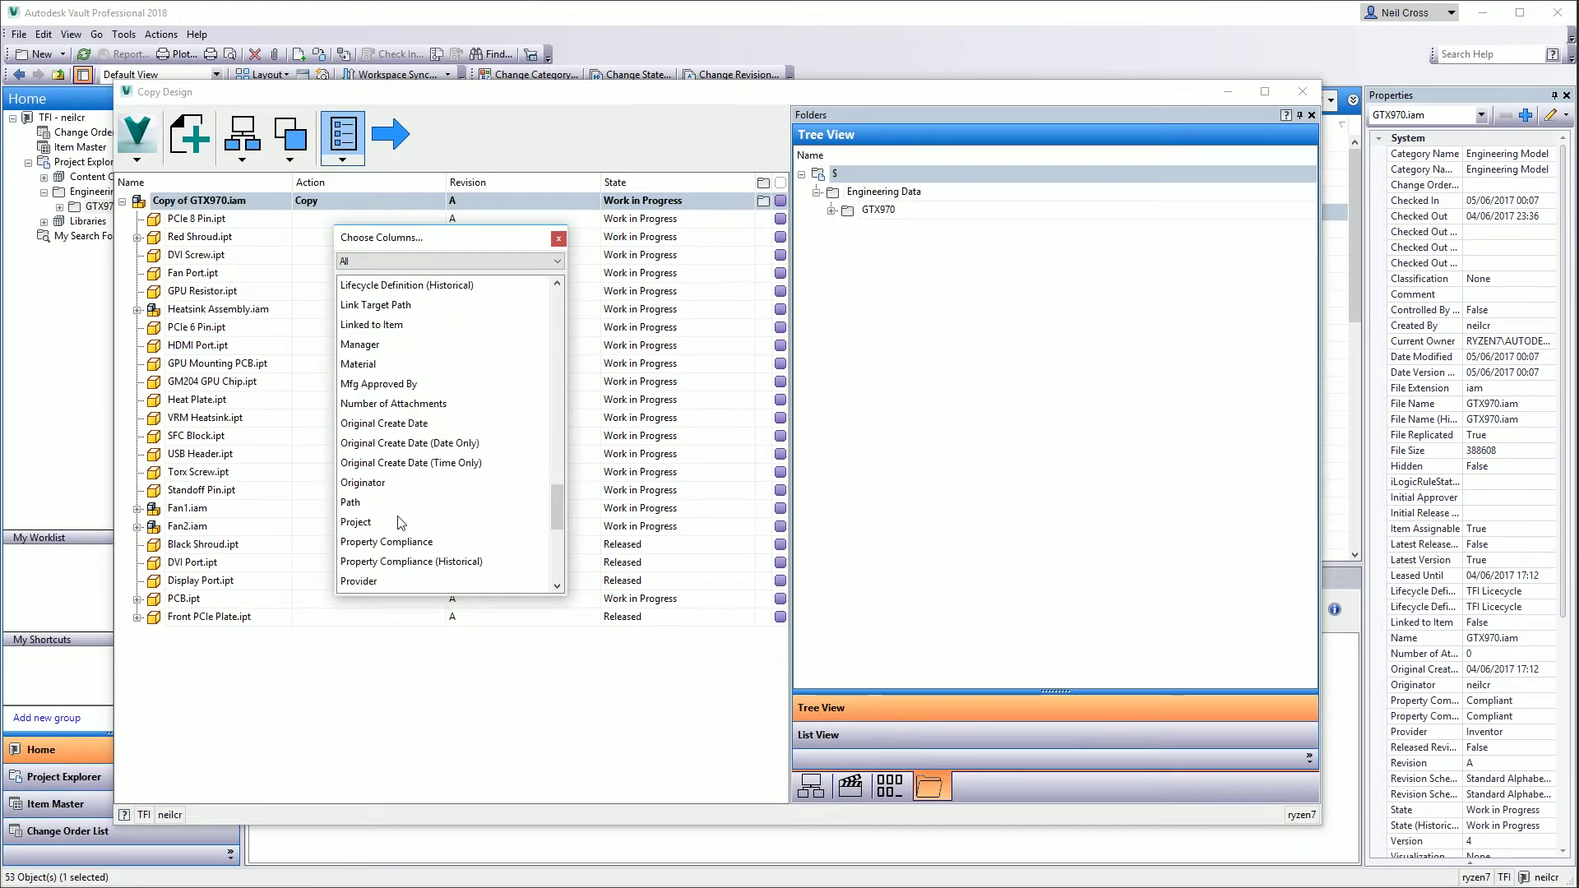
left_click_drag(559, 509, 558, 308)
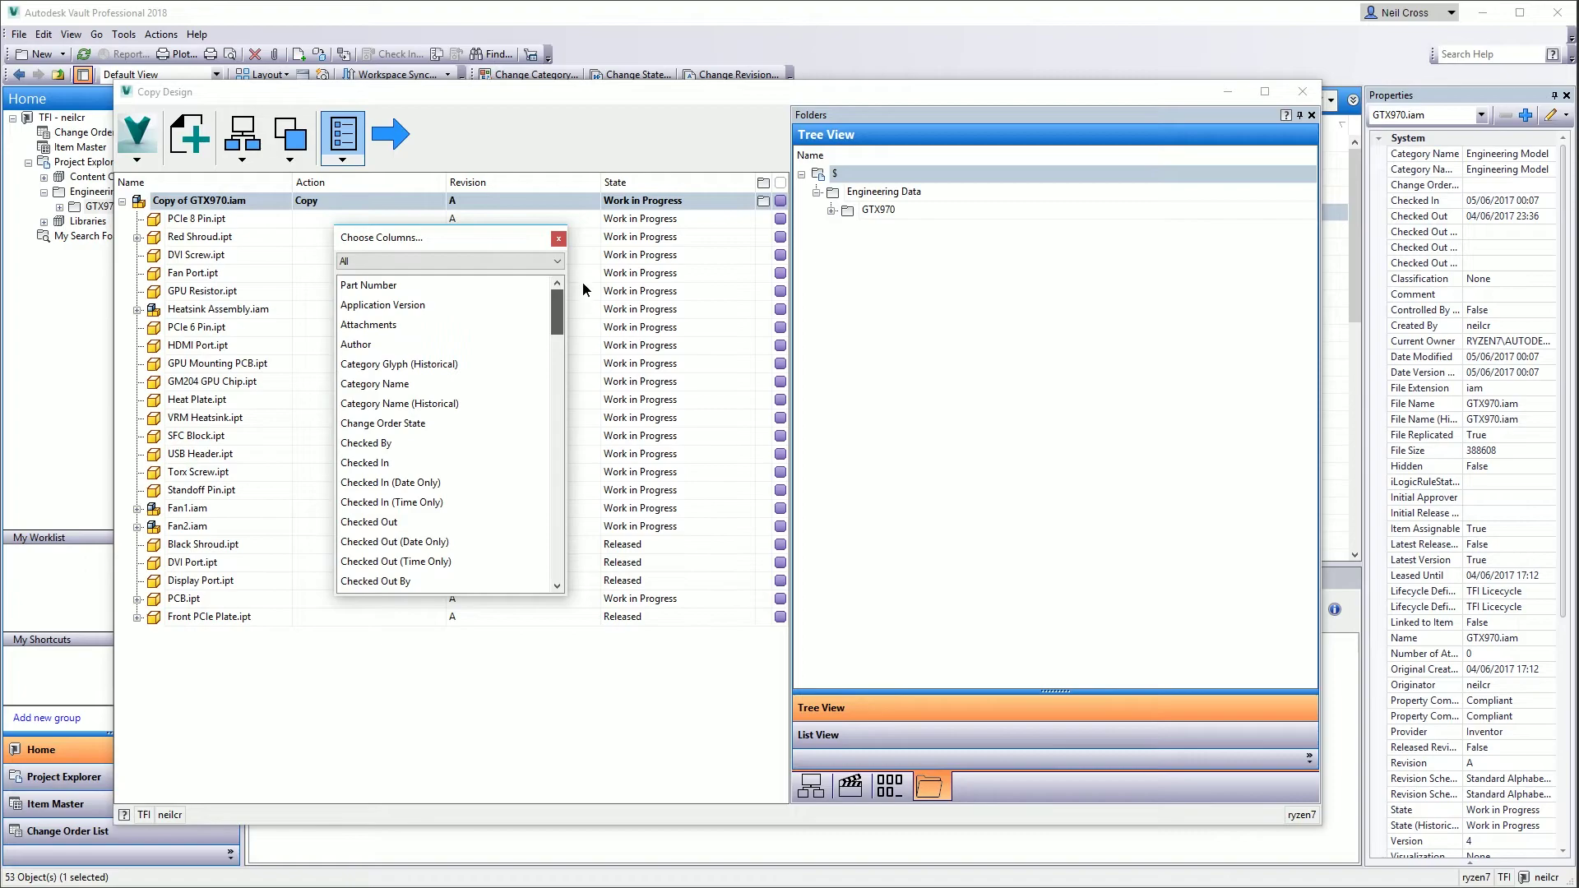
left_click_drag(387, 288, 280, 184)
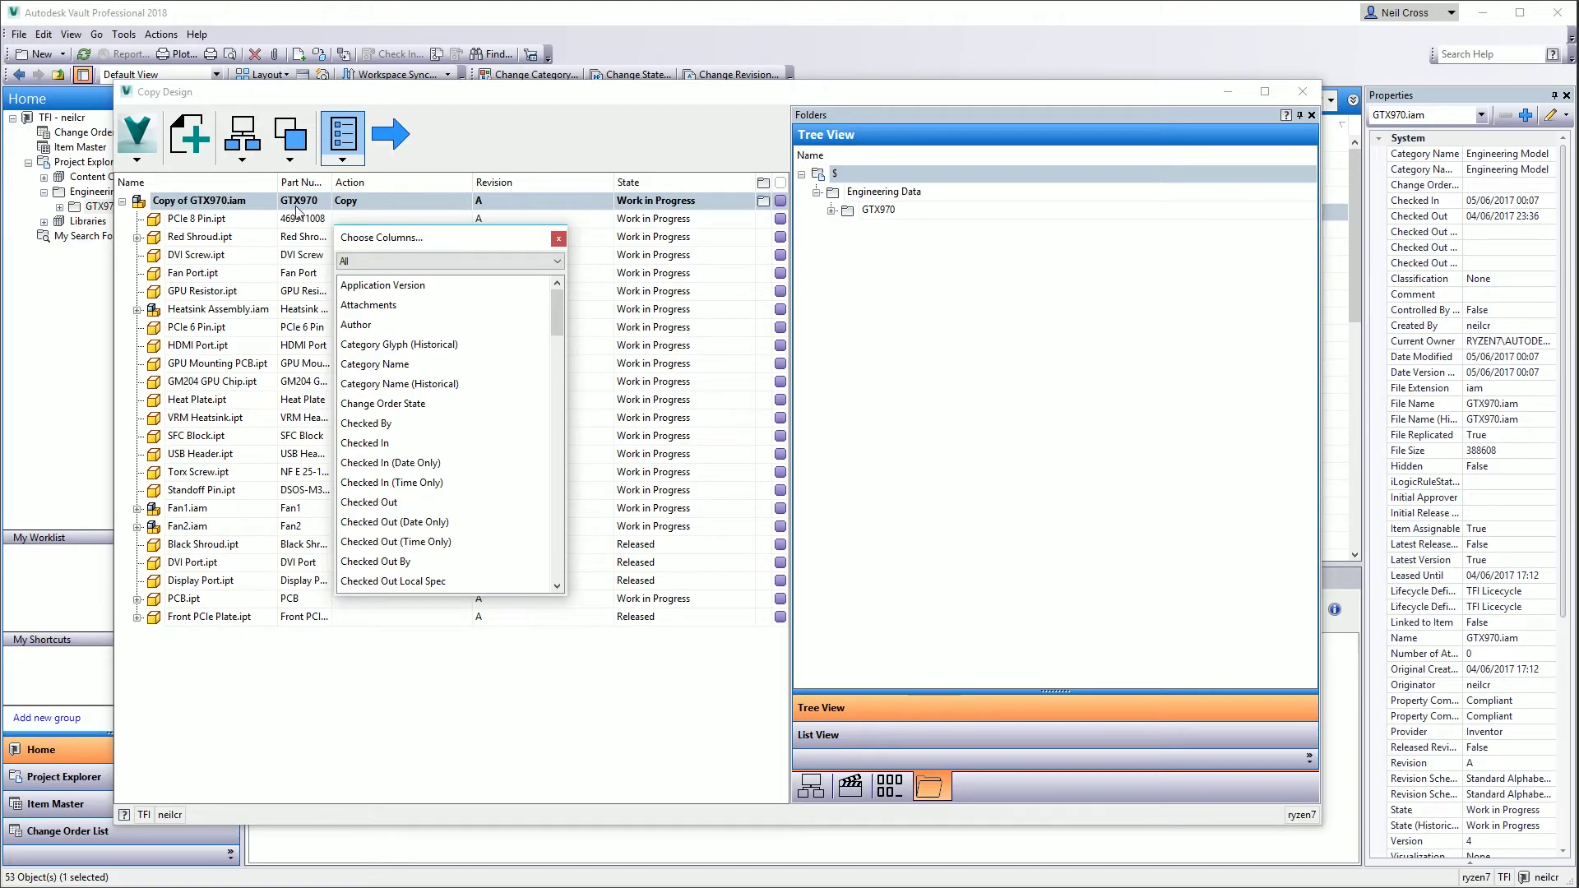
left_click_drag(444, 308, 540, 296)
left_click_drag(558, 299, 582, 388)
left_click_drag(364, 363, 329, 184)
Add the Destination Path column after Description, close the column chooser, and widen the new column to show full paths.
left_click_drag(419, 243, 526, 278)
mouse_move(666, 459)
left_mouse_down()
mouse_move(666, 436)
mouse_move(641, 511)
mouse_move(668, 436)
left_mouse_up()
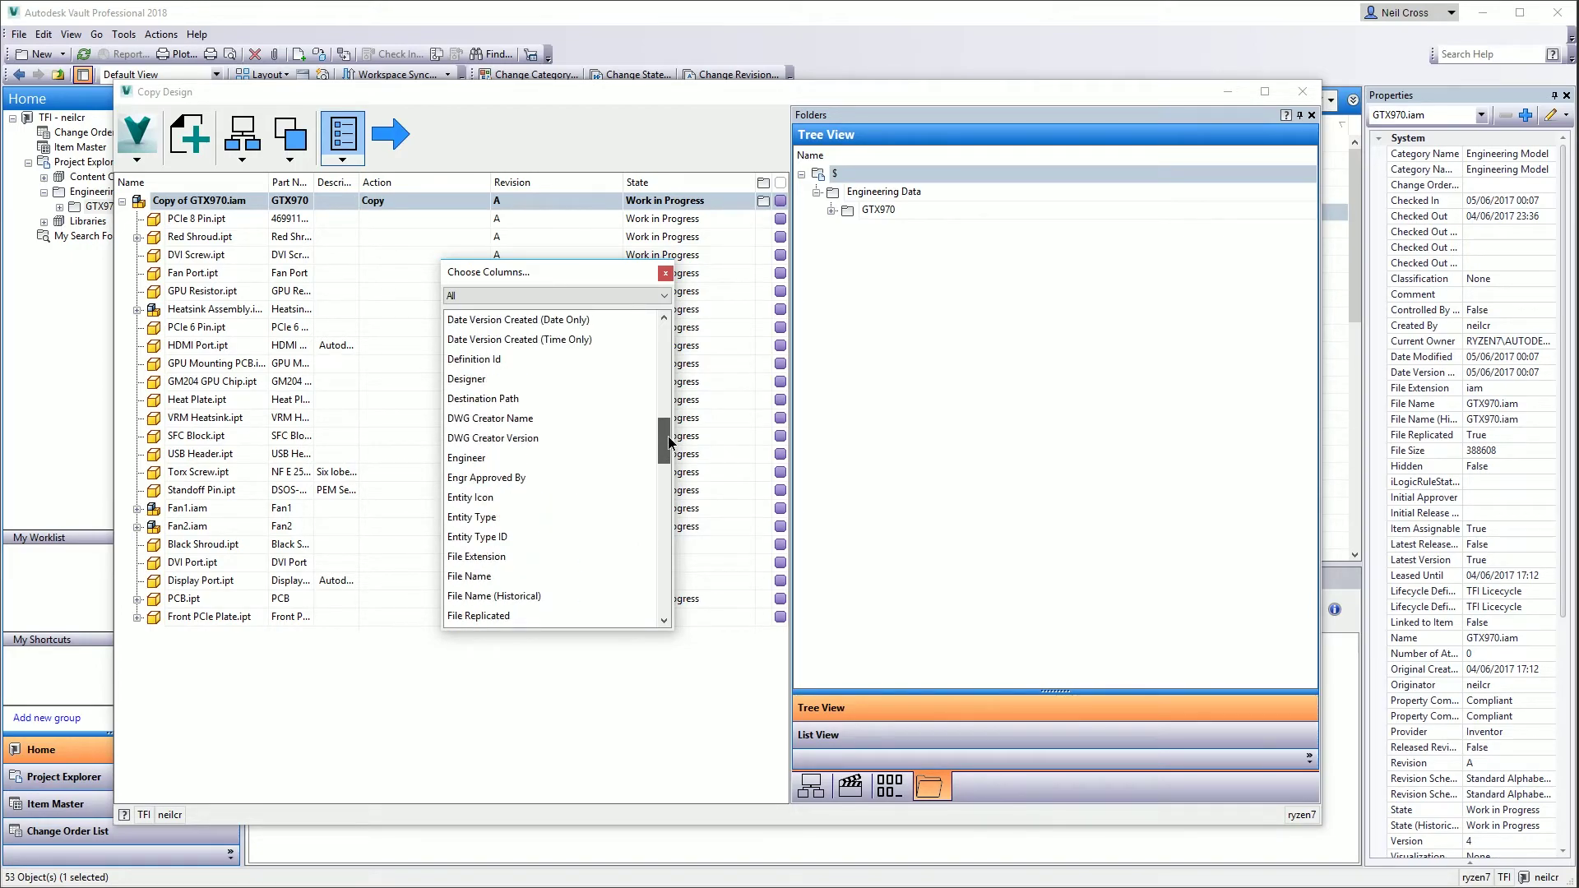
left_click_drag(500, 398, 354, 182)
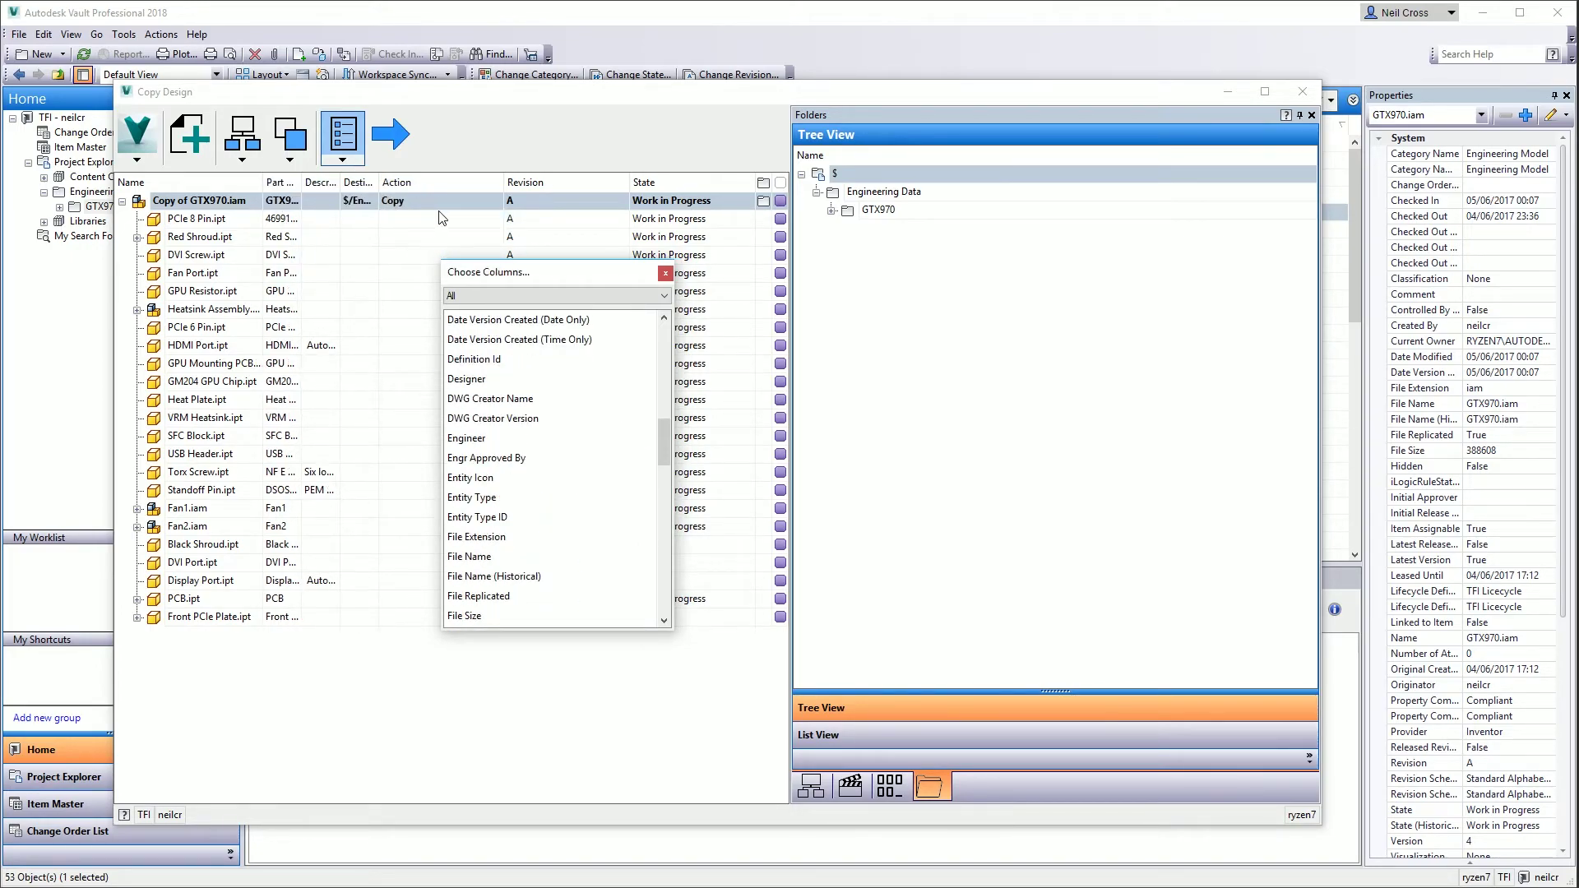
left_click_drag(565, 275, 648, 284)
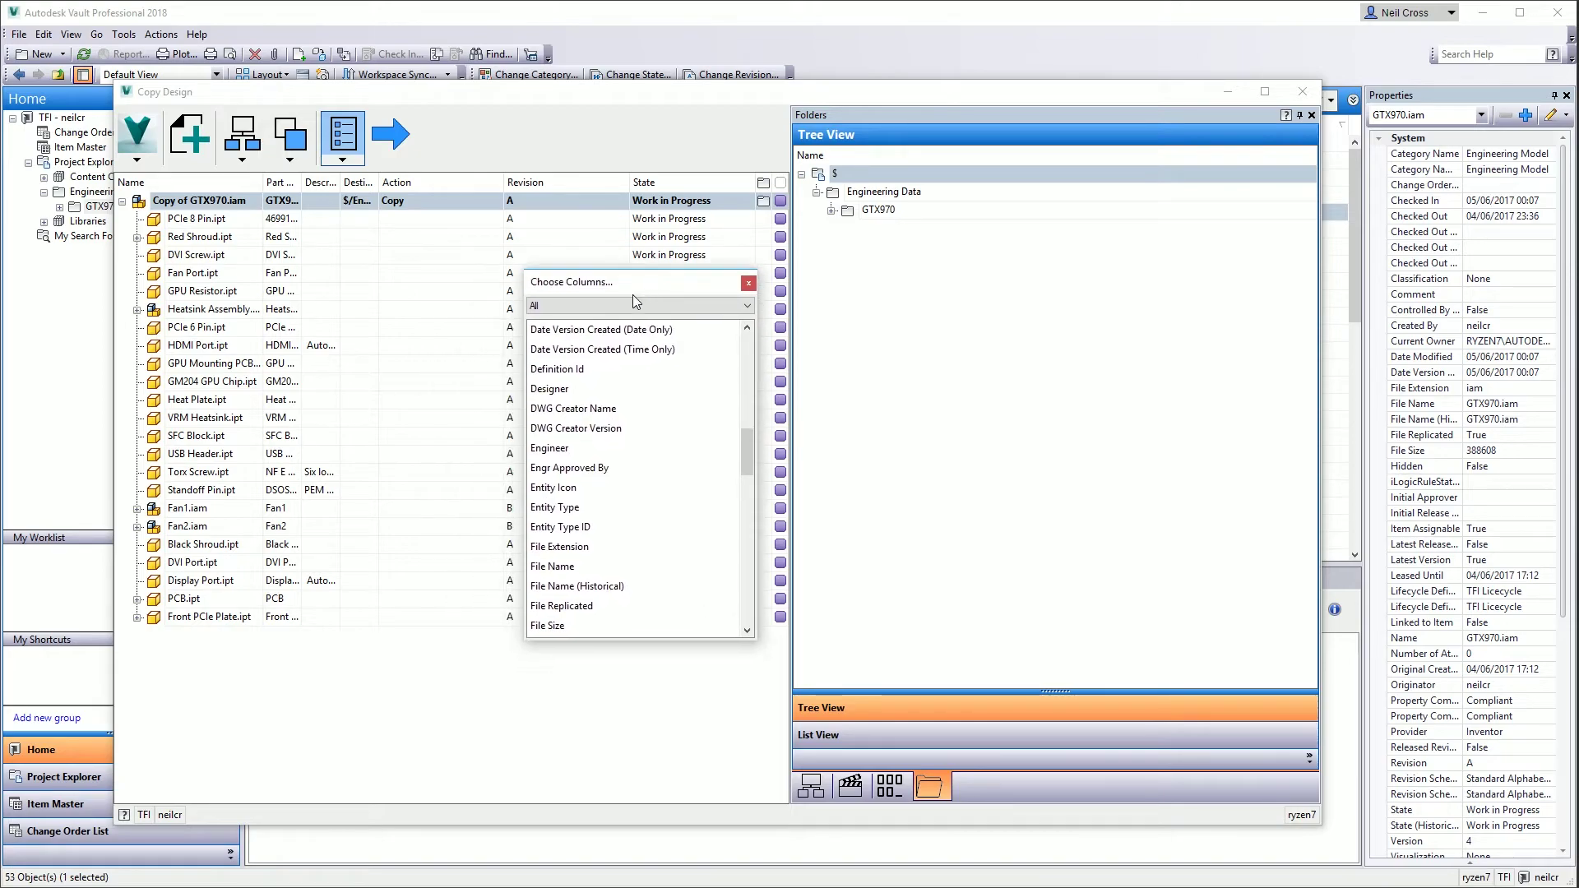
left_click(749, 284)
left_click_drag(494, 176, 494, 176)
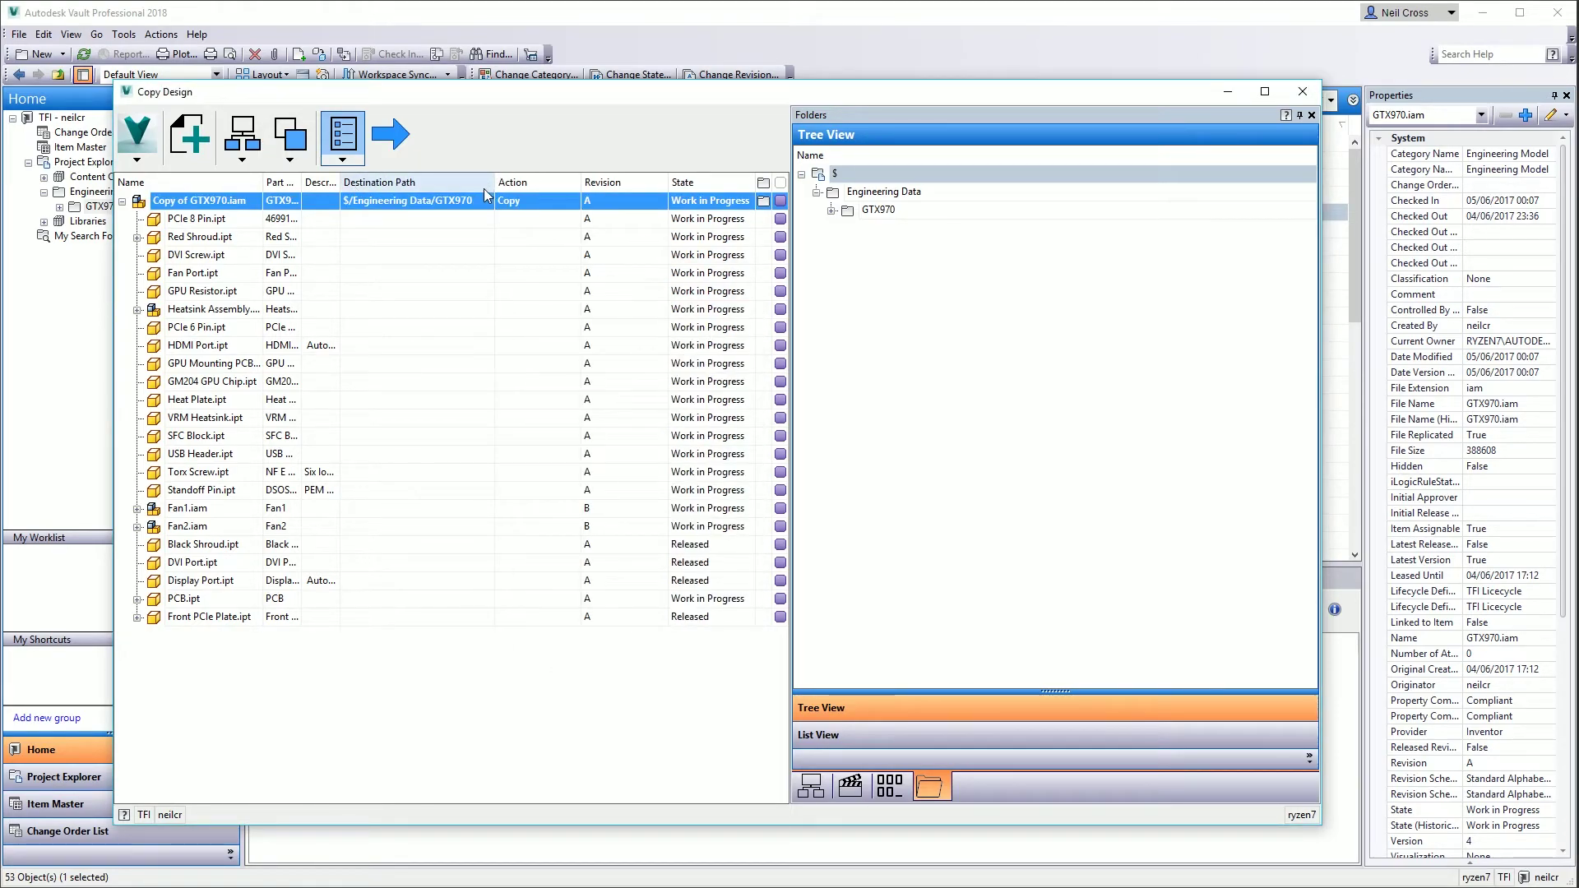
Set the destination of Copy of GTX970.iam to a new folder named GTX 1070 under Engineering Data.
right_click(268, 200)
left_click(314, 302)
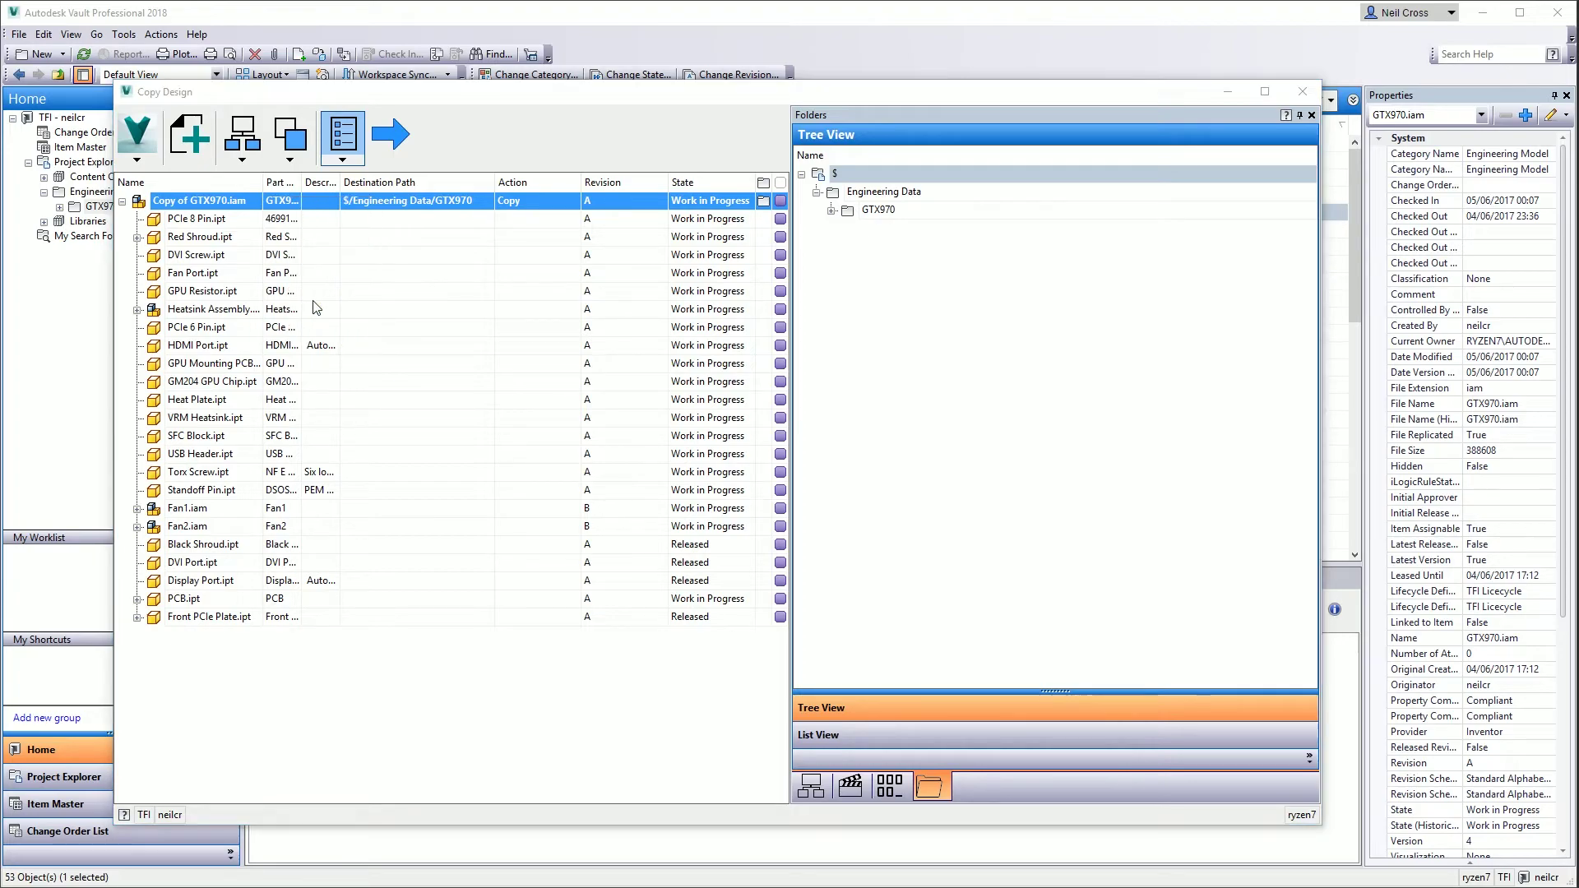
left_click(626, 380)
left_click(634, 654)
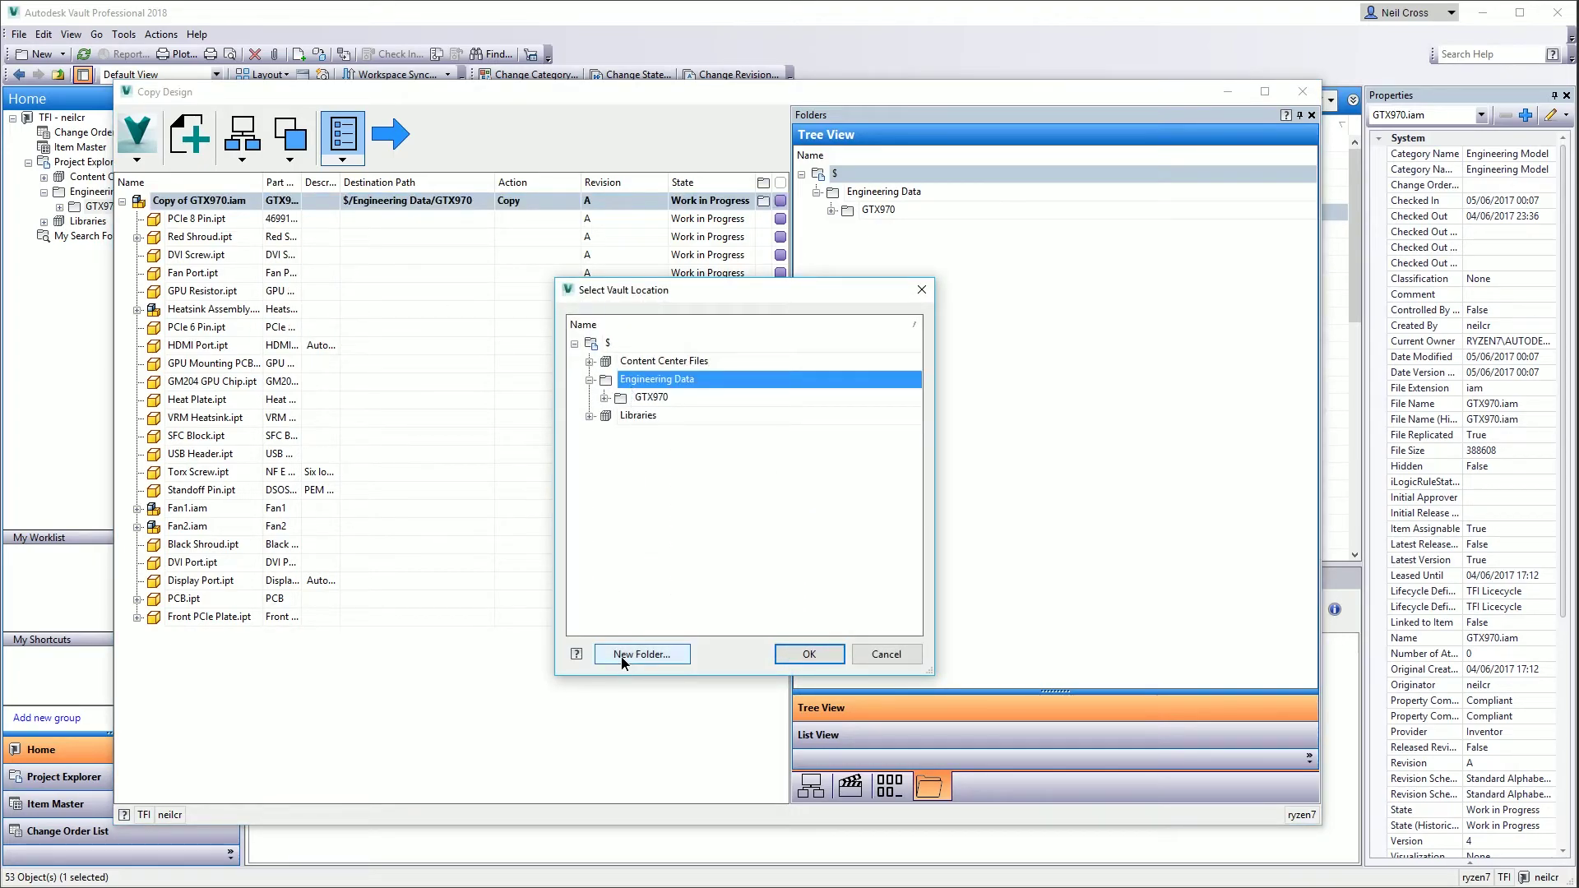
type("GTX 1070")
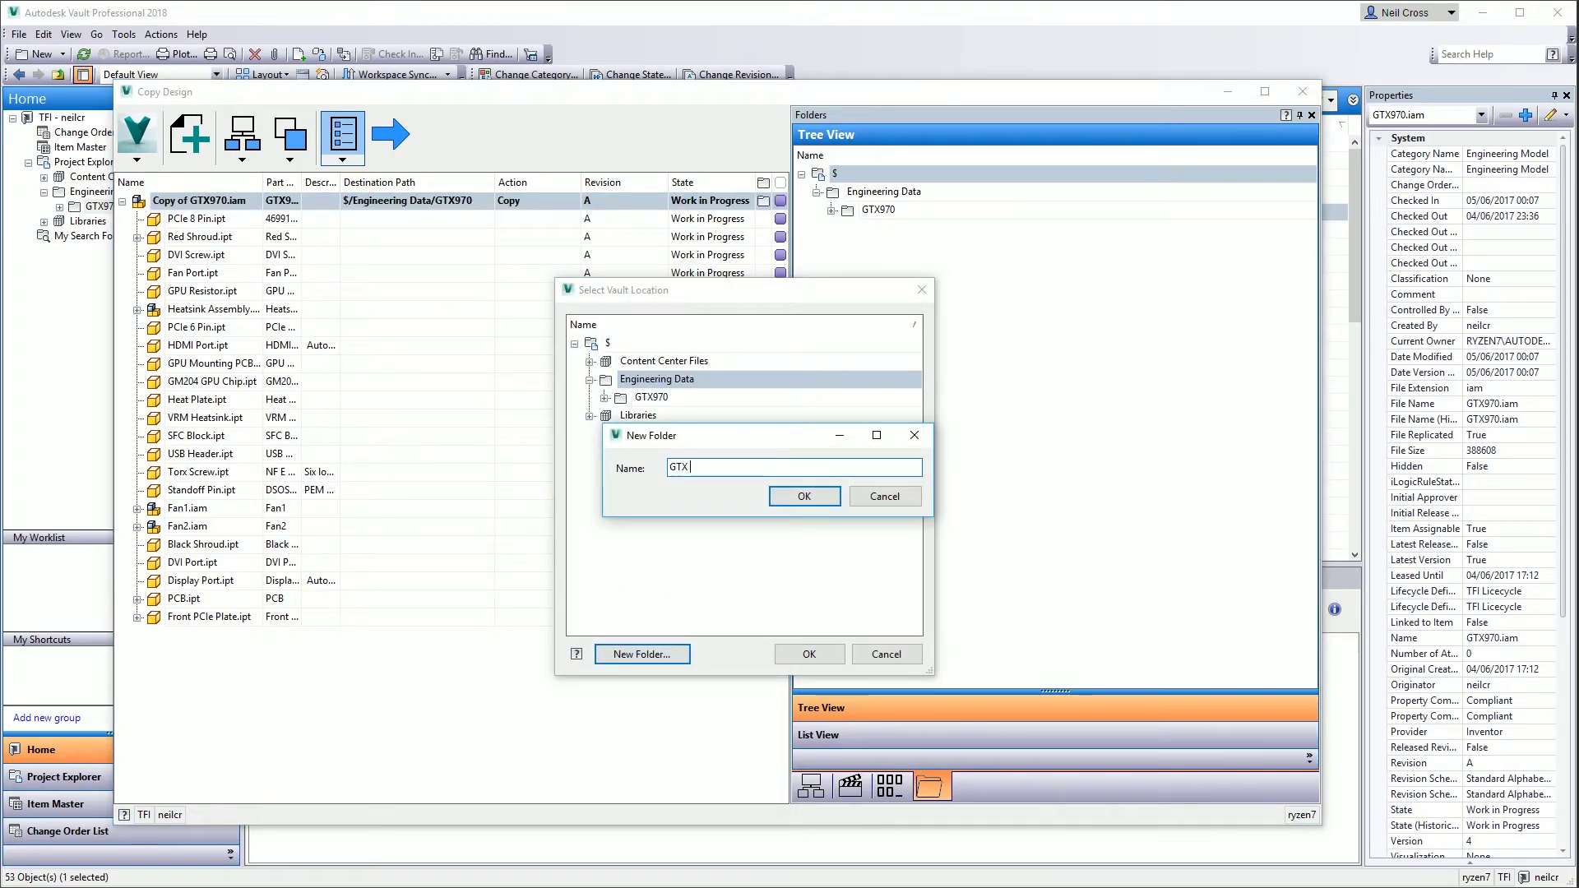
key("Return")
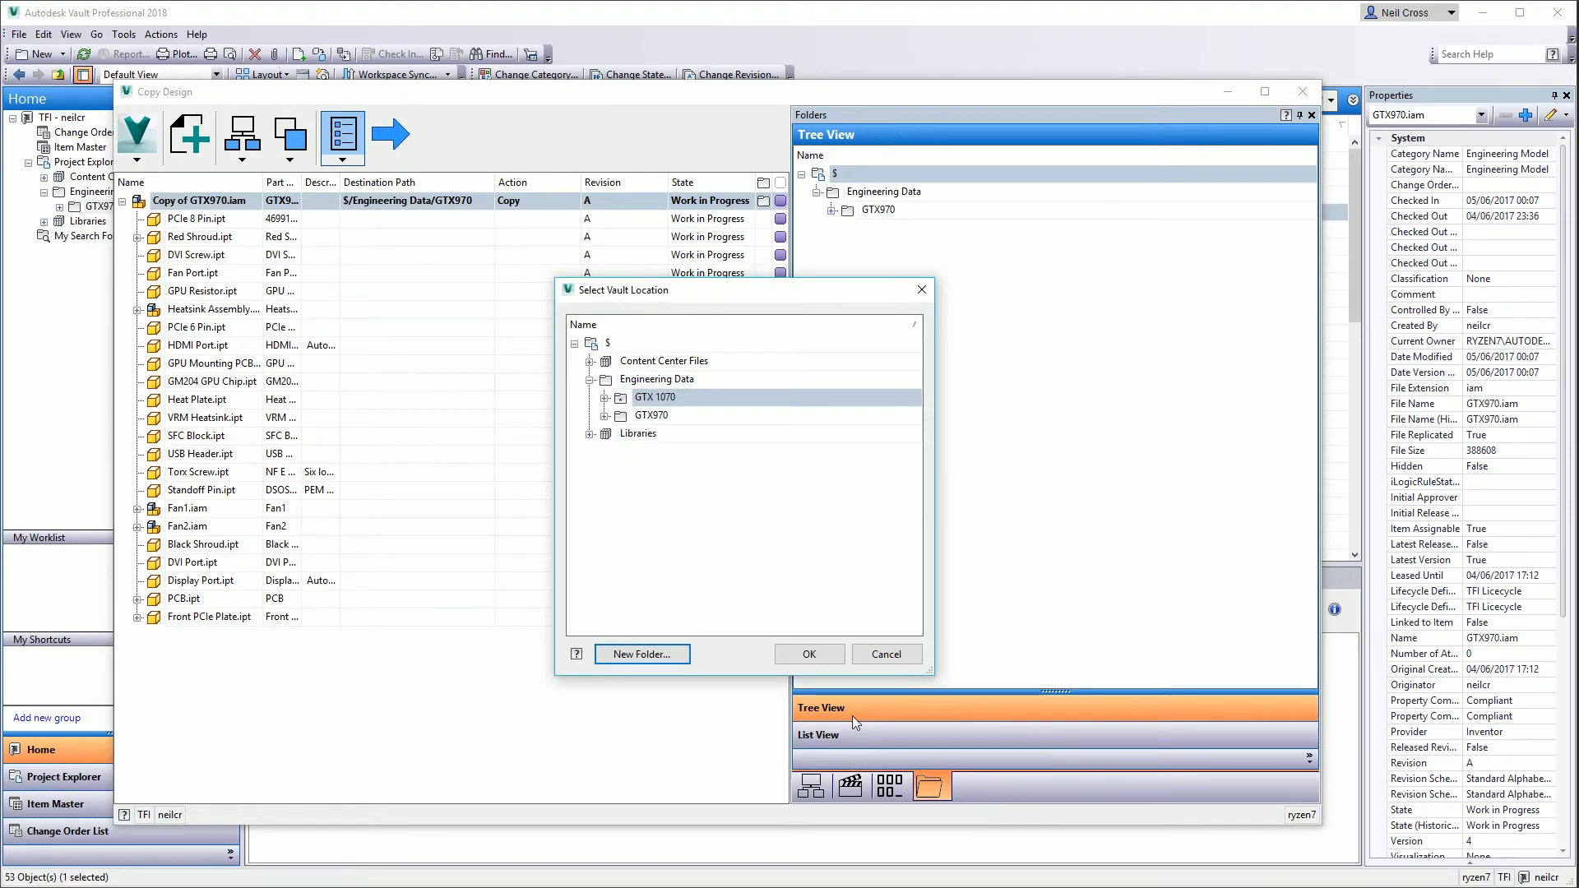
left_click(809, 653)
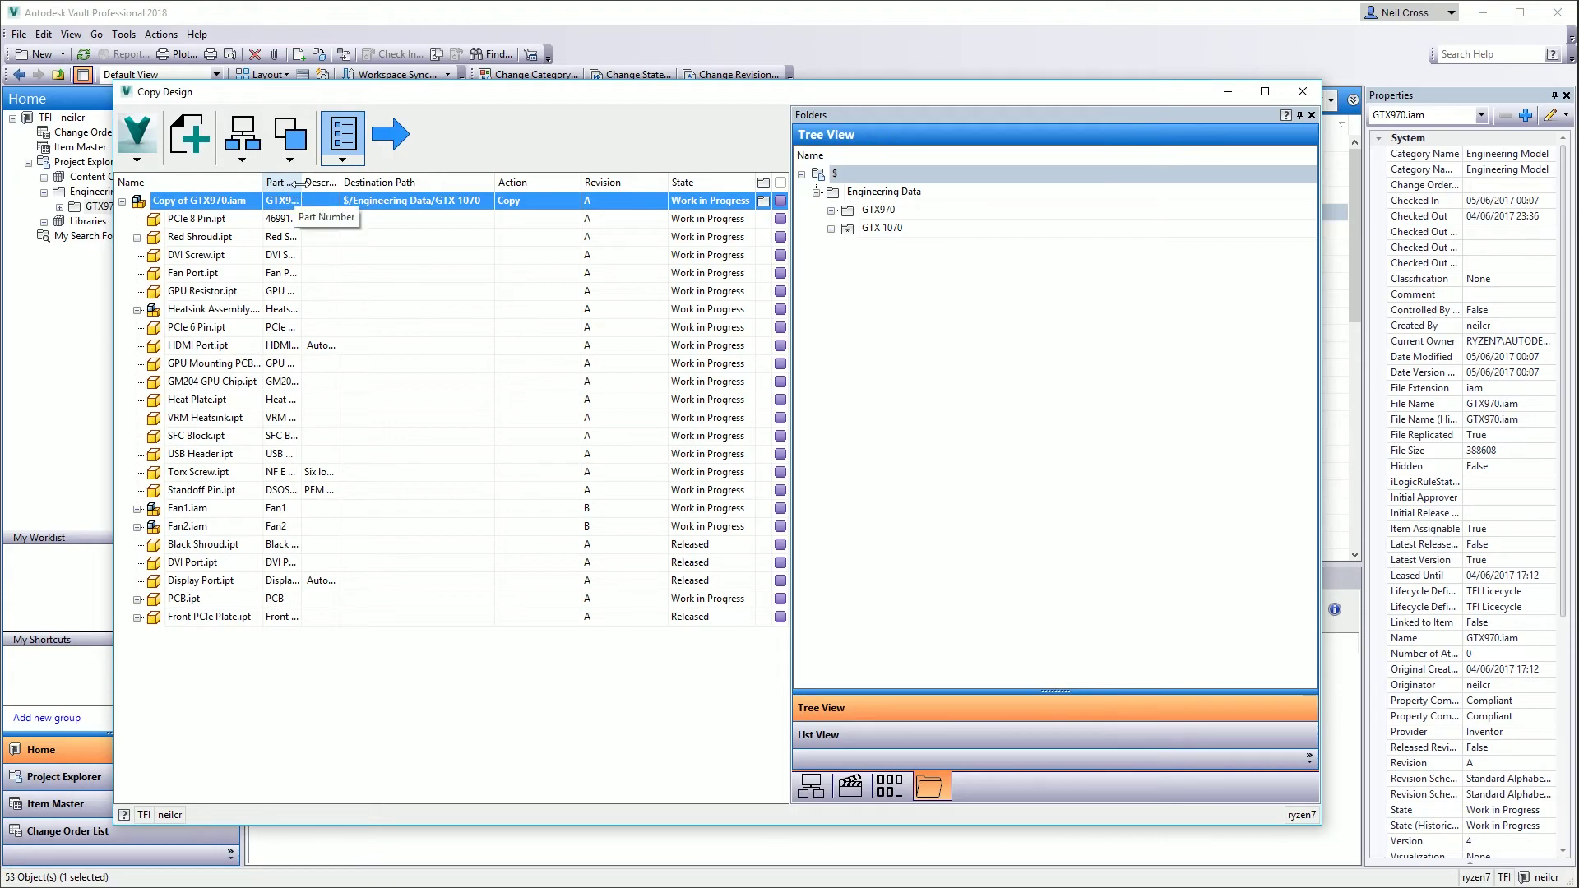
Widen the Part Number column, close Copy Design, and reopen it for GTX970.iam.
left_click_drag(296, 186, 318, 192)
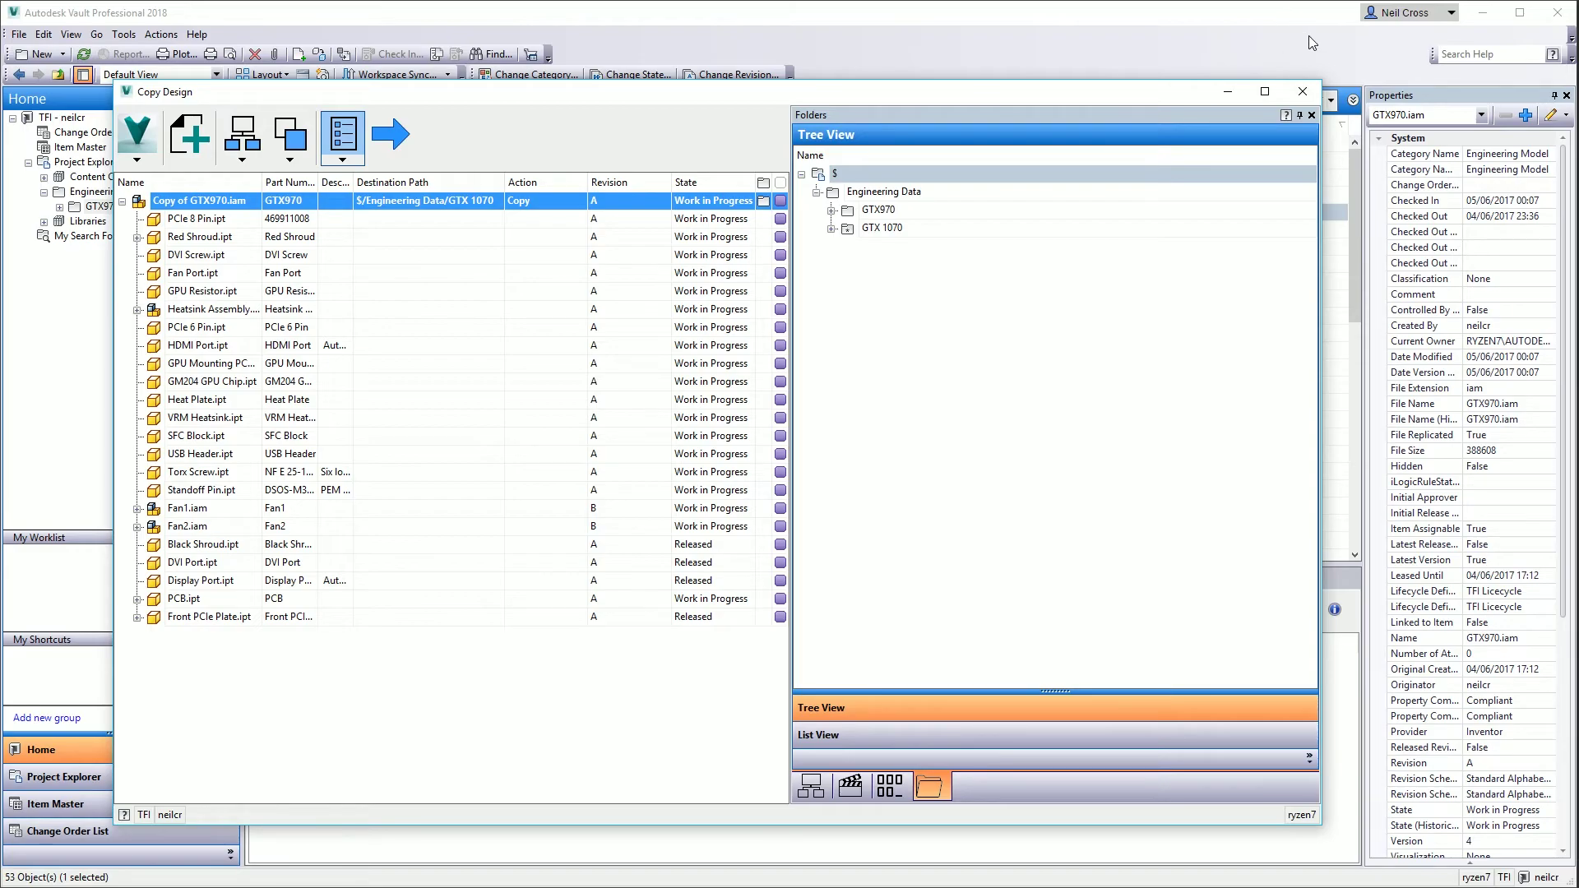
left_click(1302, 91)
right_click(320, 212)
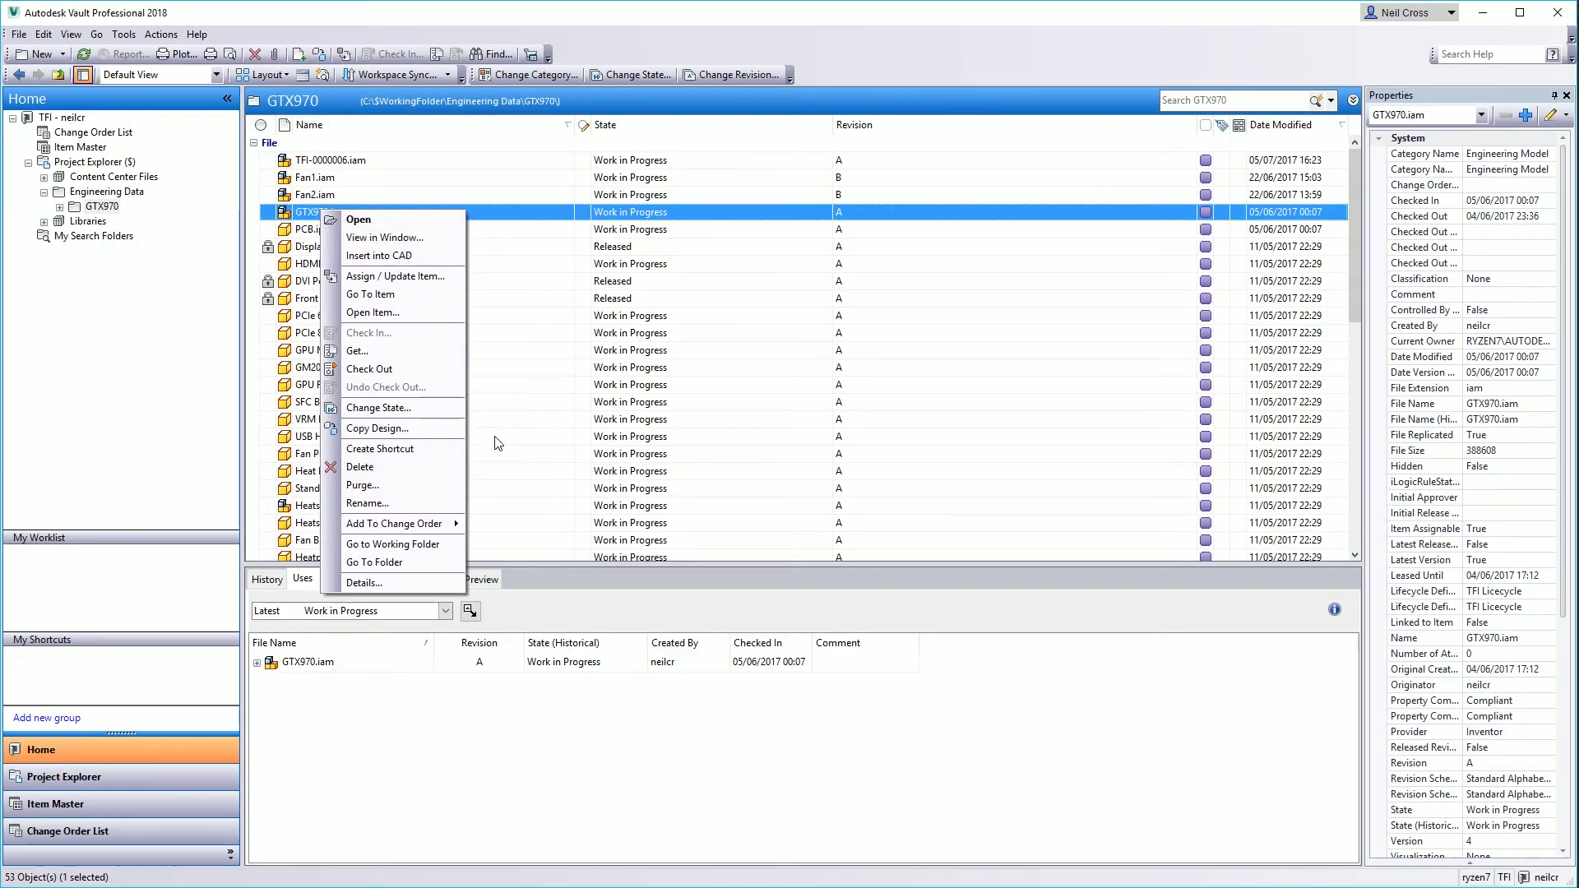
left_click(396, 428)
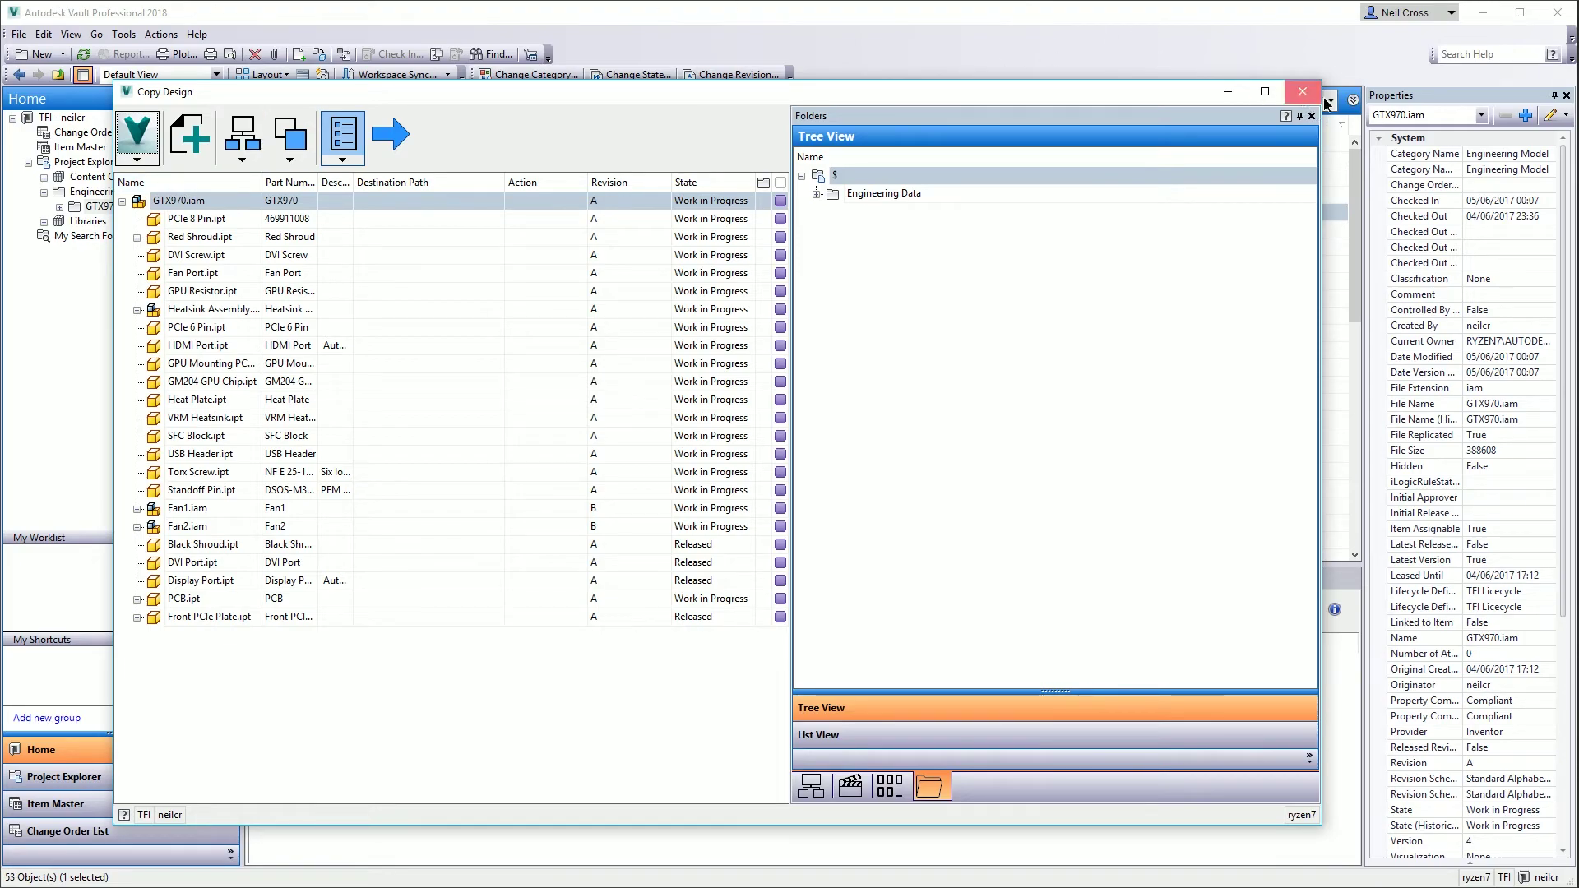
Close the GTX970.iam copy session and start Copy Design for Fan2.iam.
left_click(1302, 91)
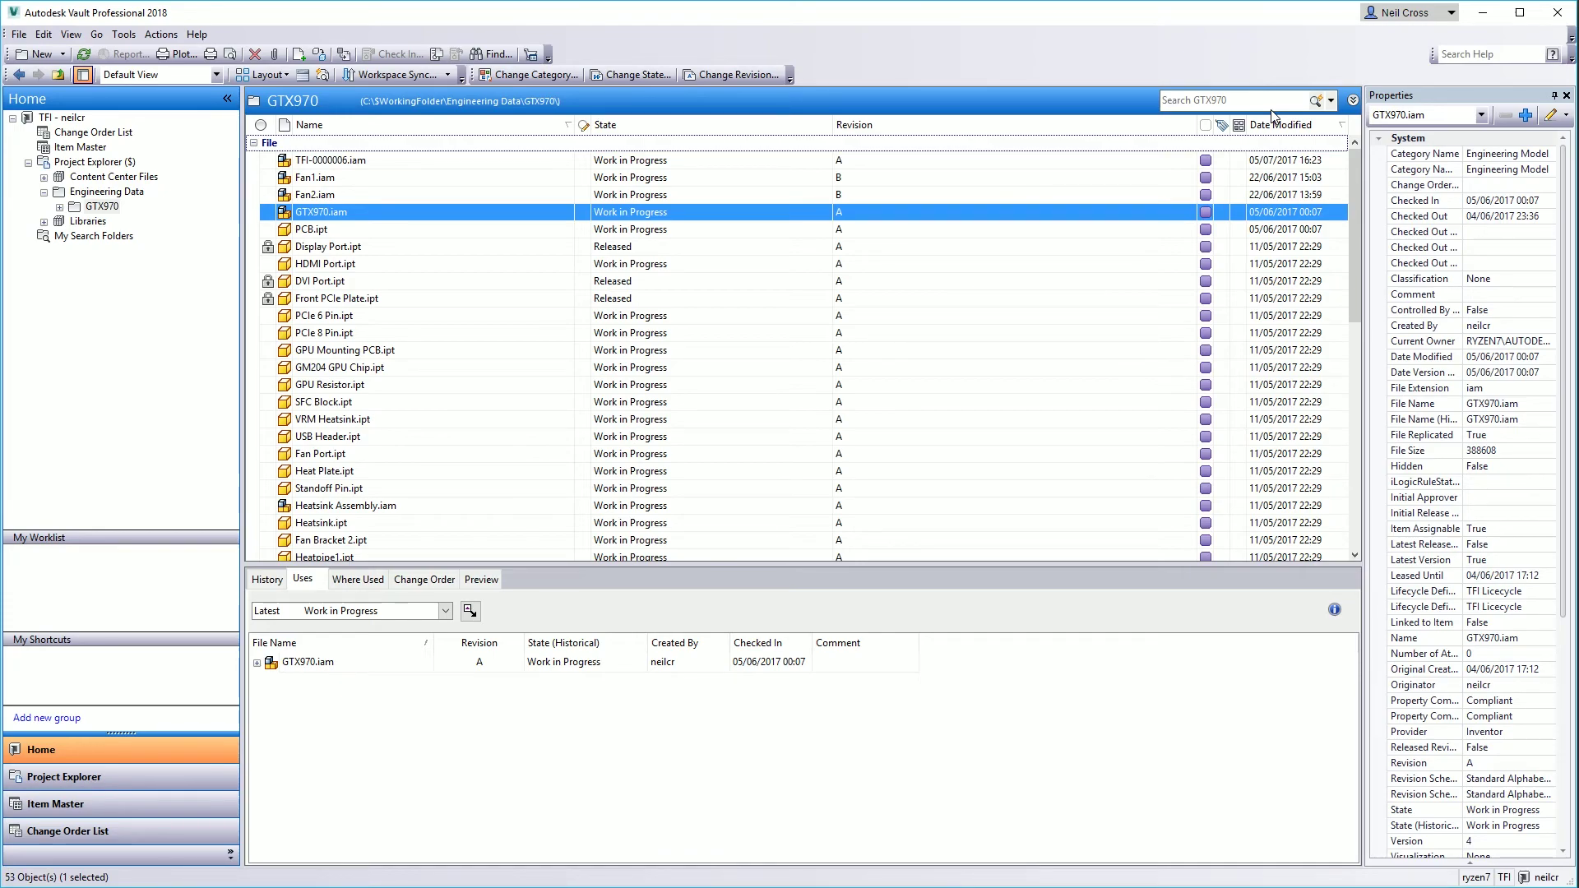
right_click(314, 194)
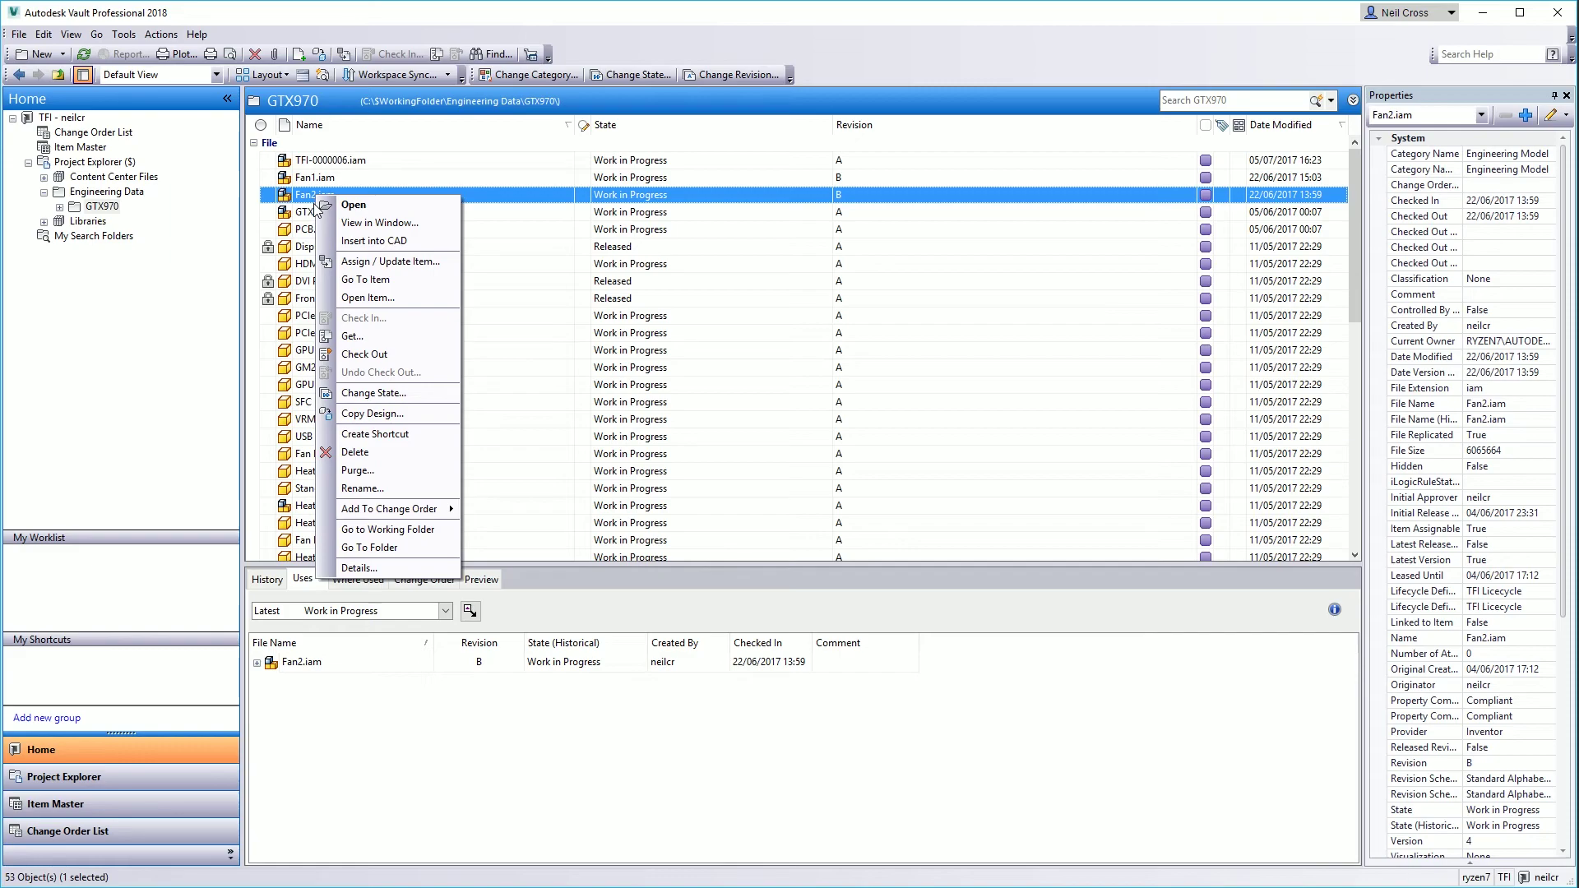
left_click(386, 413)
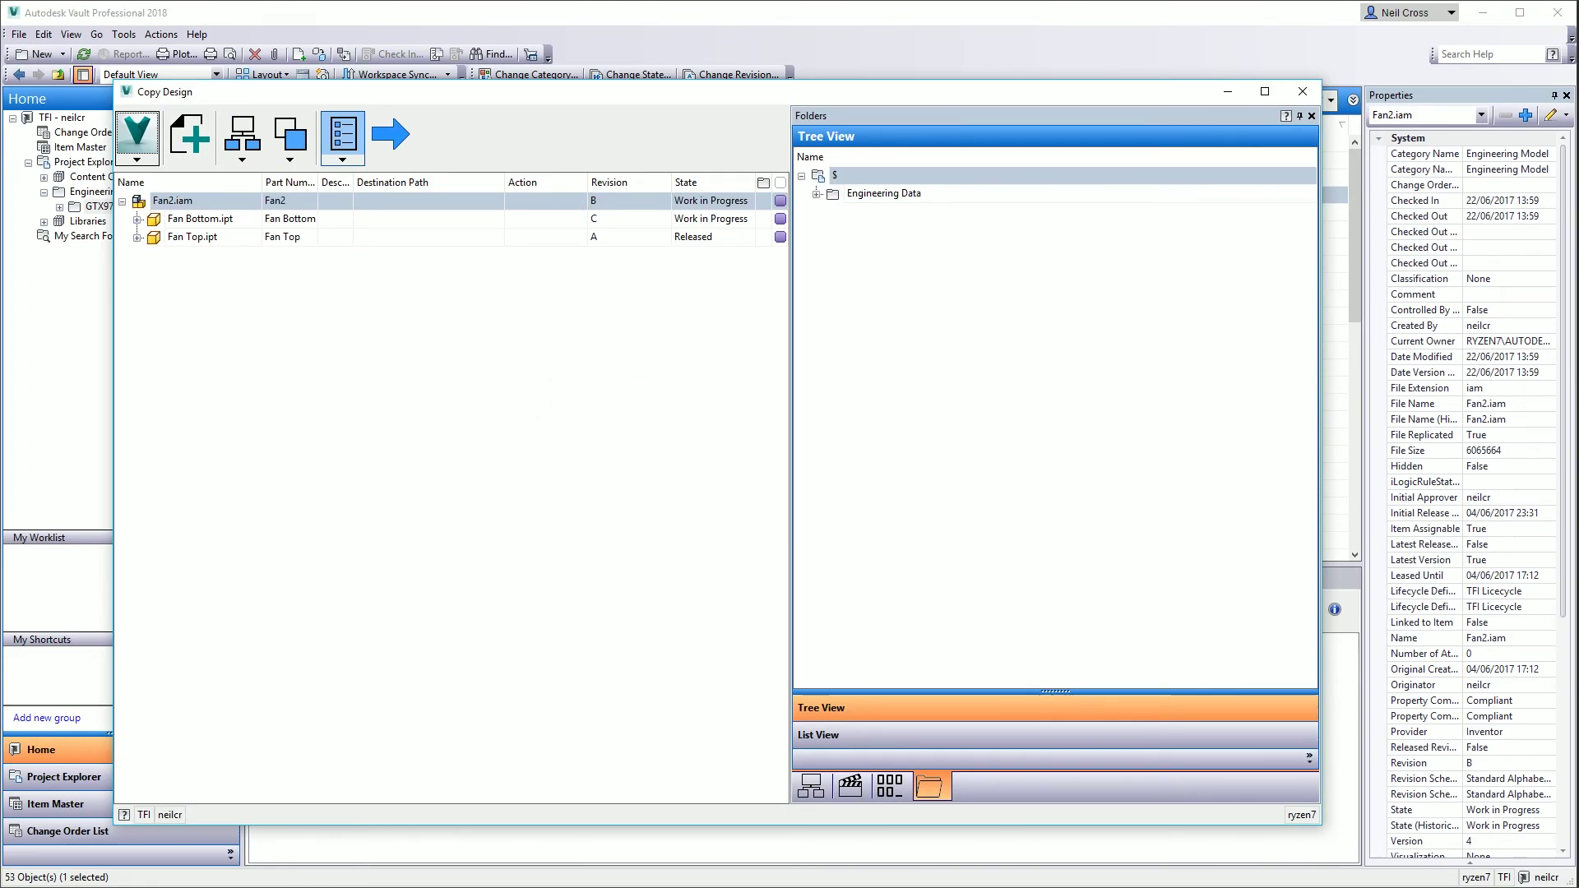
Switch to the web browser and view the image of the old Copy Design dialog and the Vault 2018 Help page.
key("alt+Tab")
left_click_drag(919, 165, 923, 183)
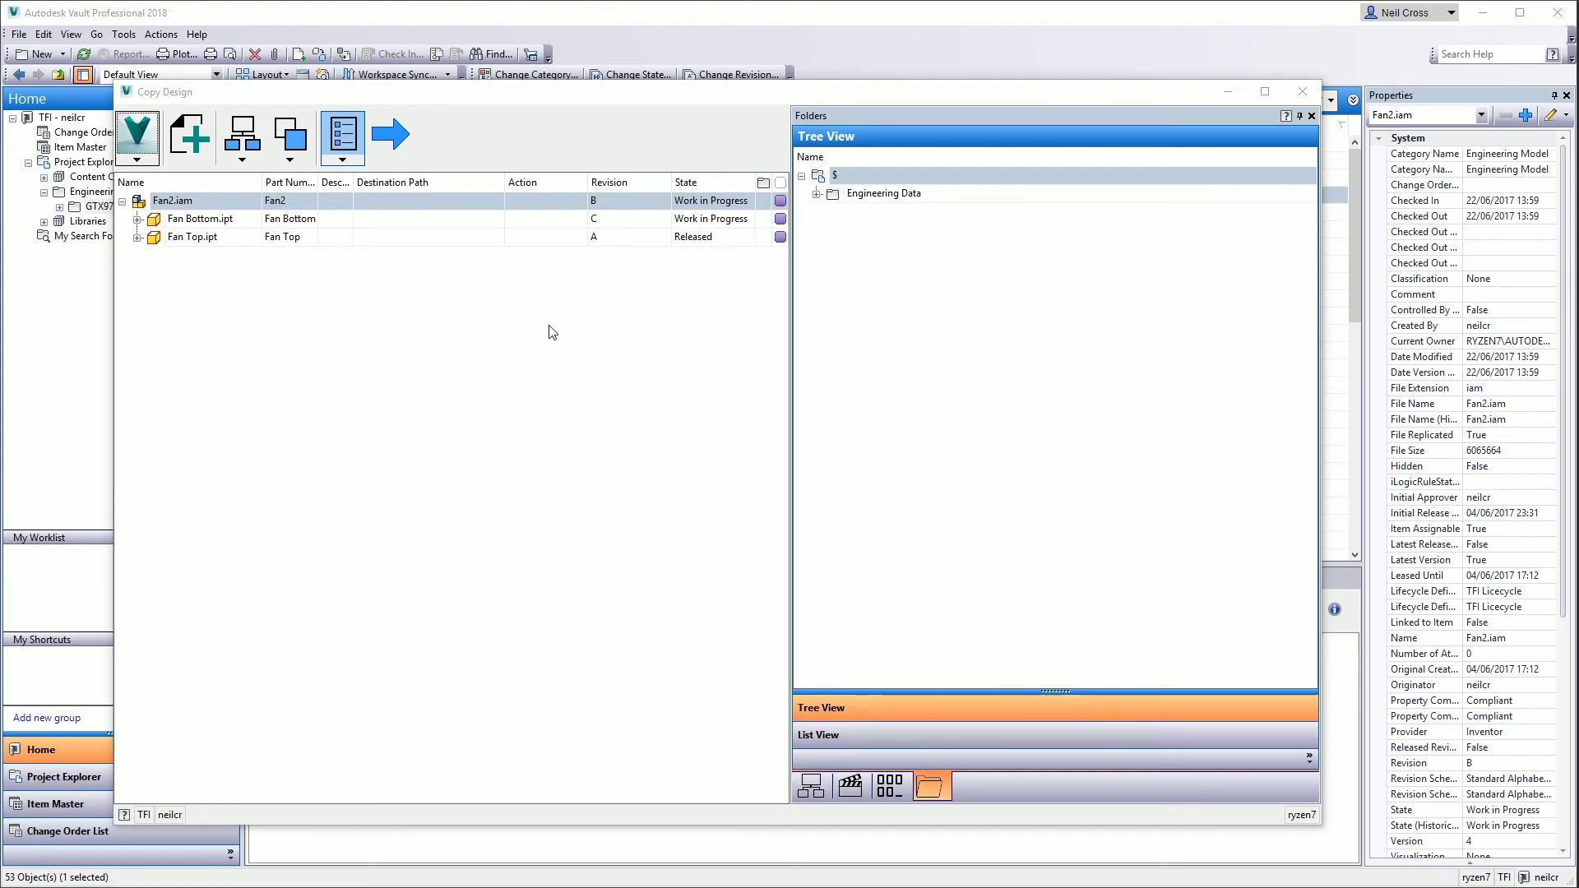
left_click_drag(1578, 149, 727, 107)
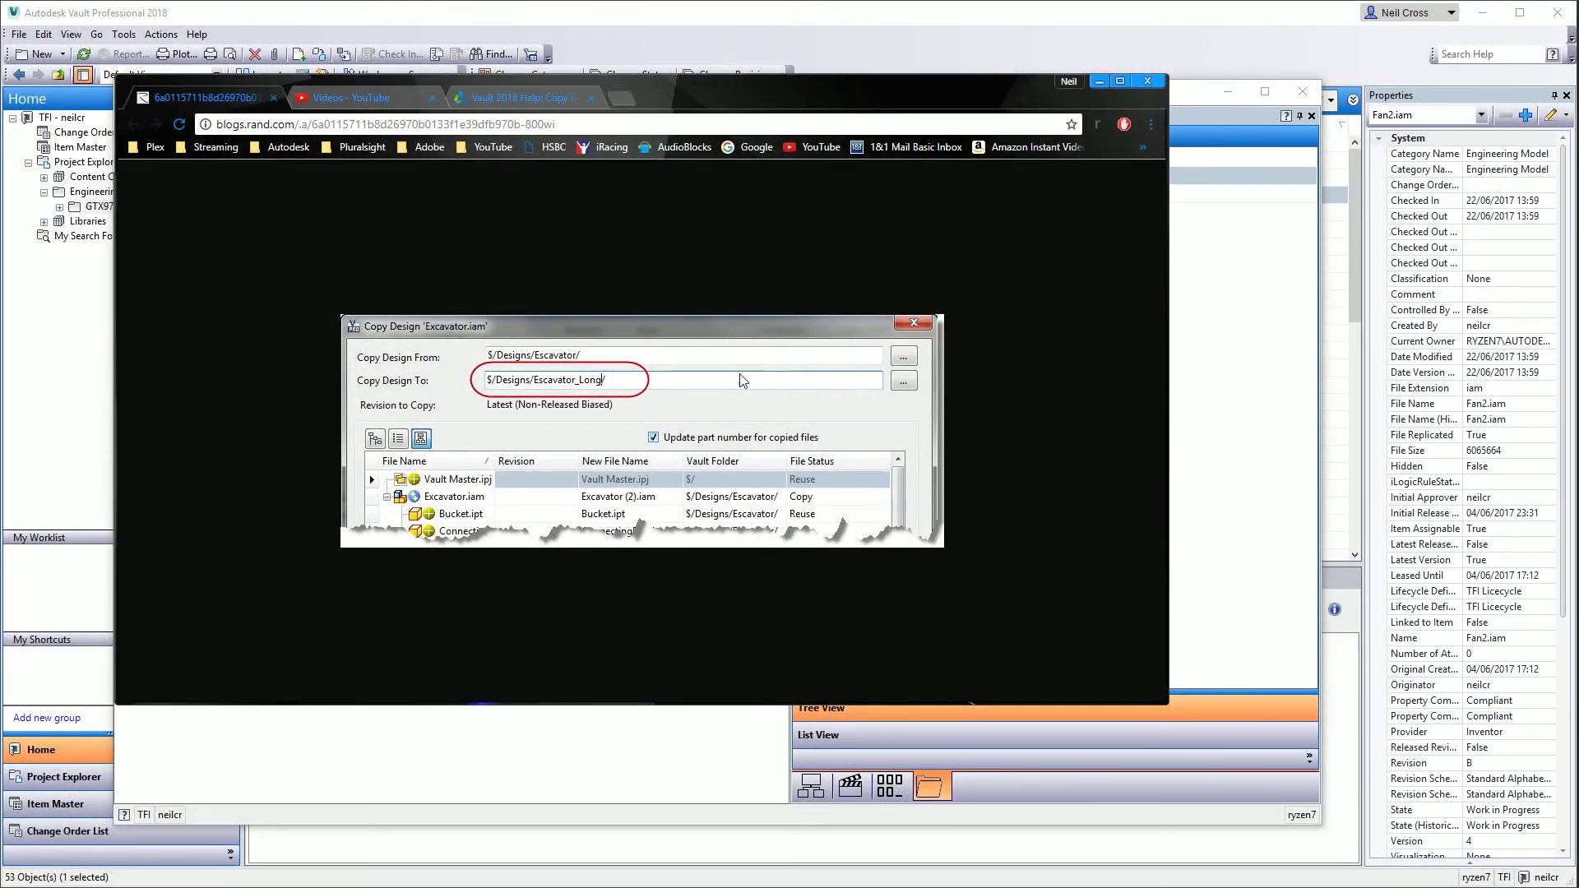
left_click_drag(658, 112, 669, 182)
left_click(670, 182)
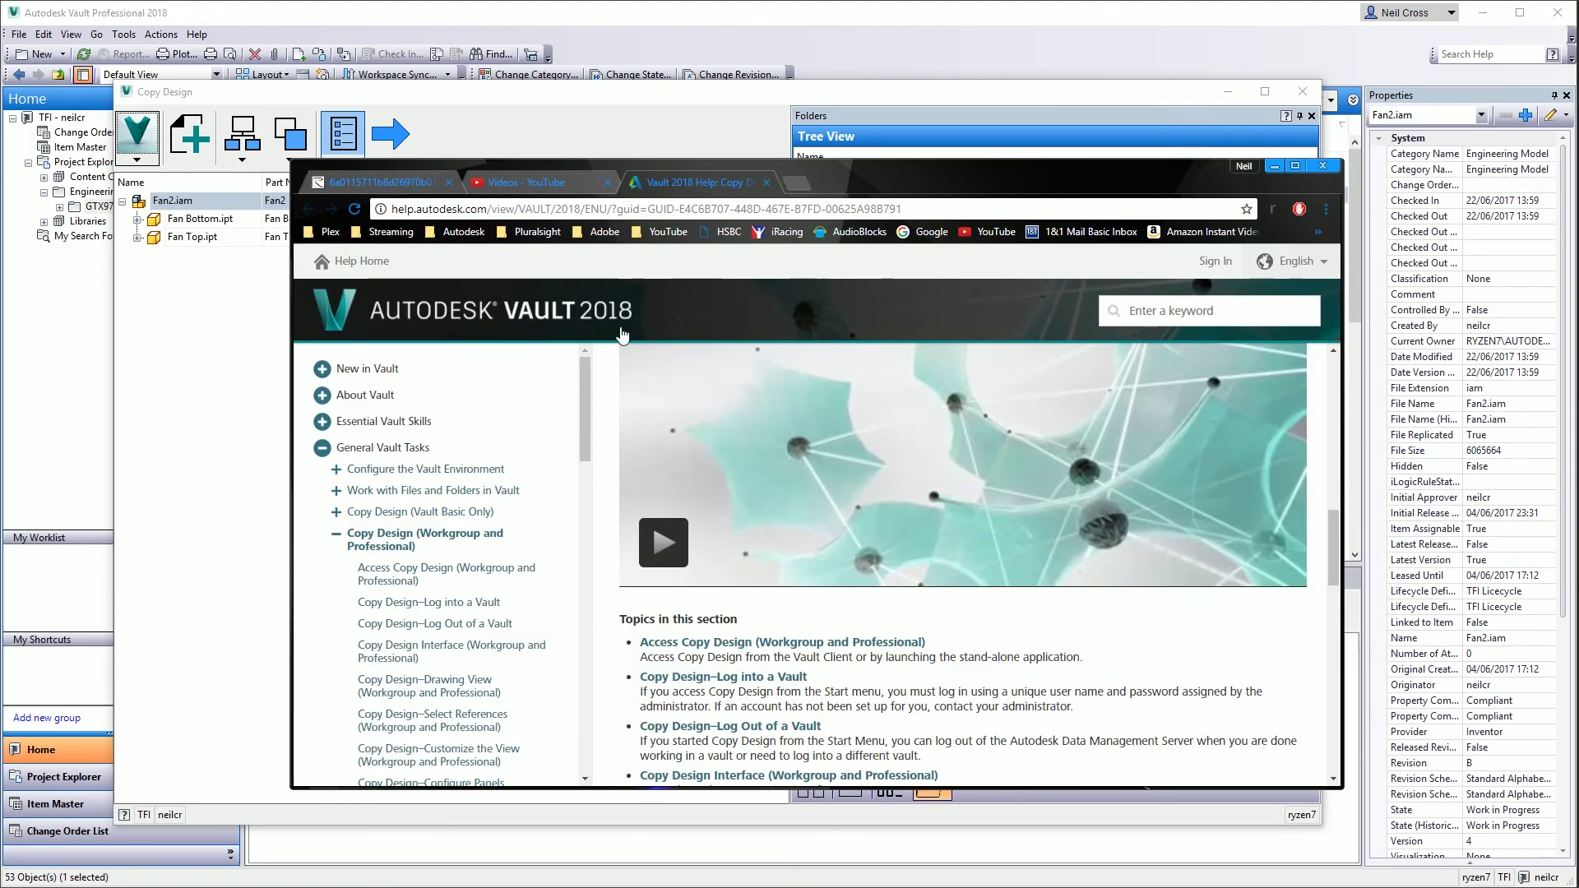
Search Google for "autodesk vault turn off new copy design" and read the article on enabling the old version of Copy Design.
left_click(907, 233)
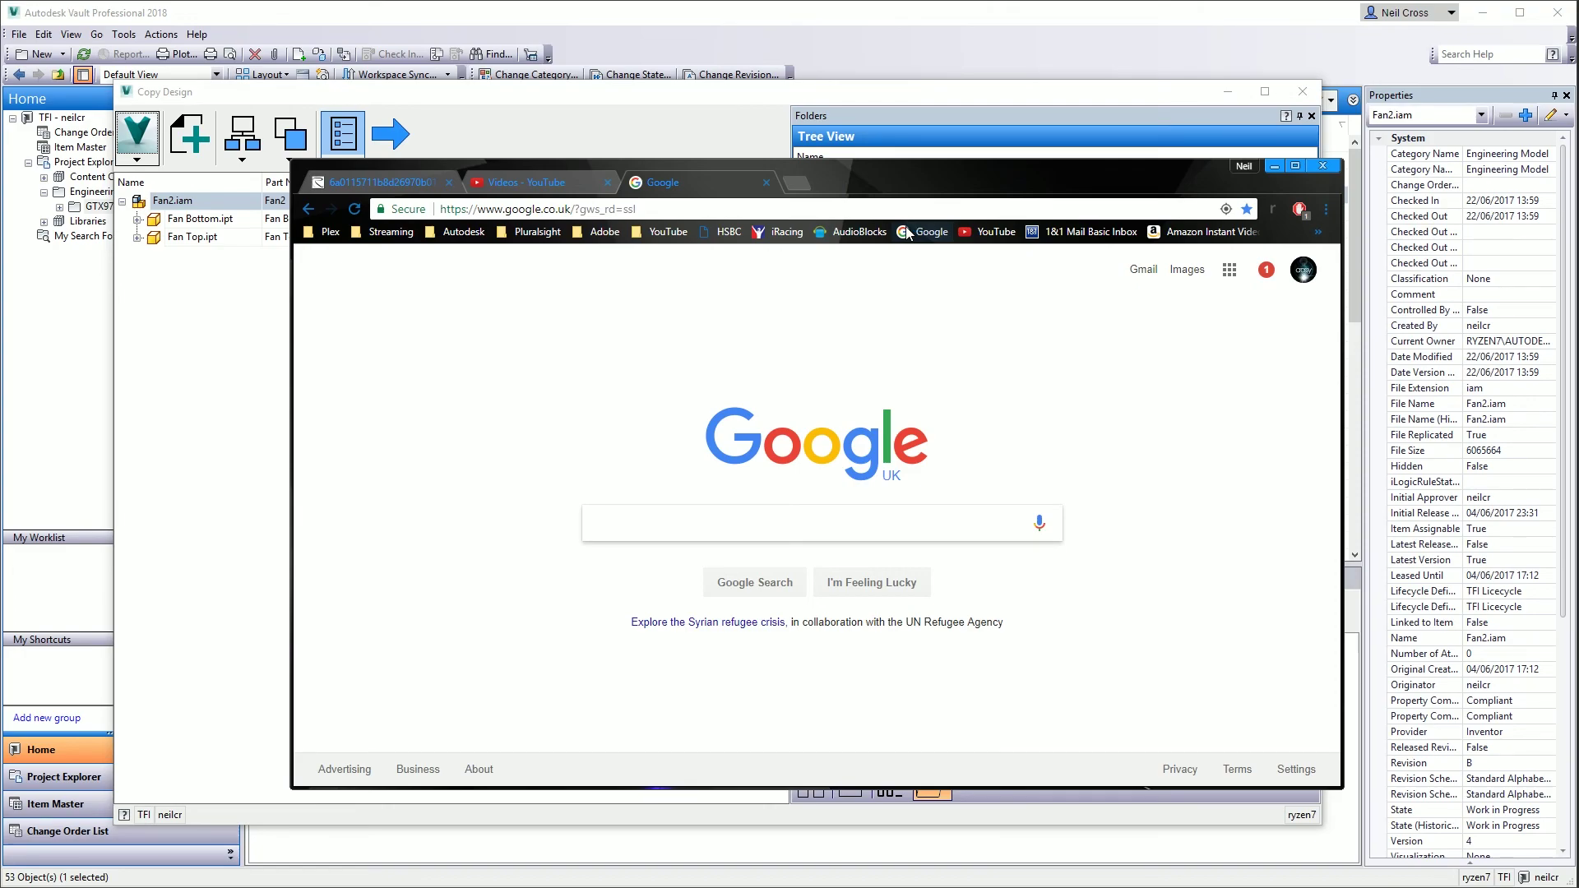
type("autodes")
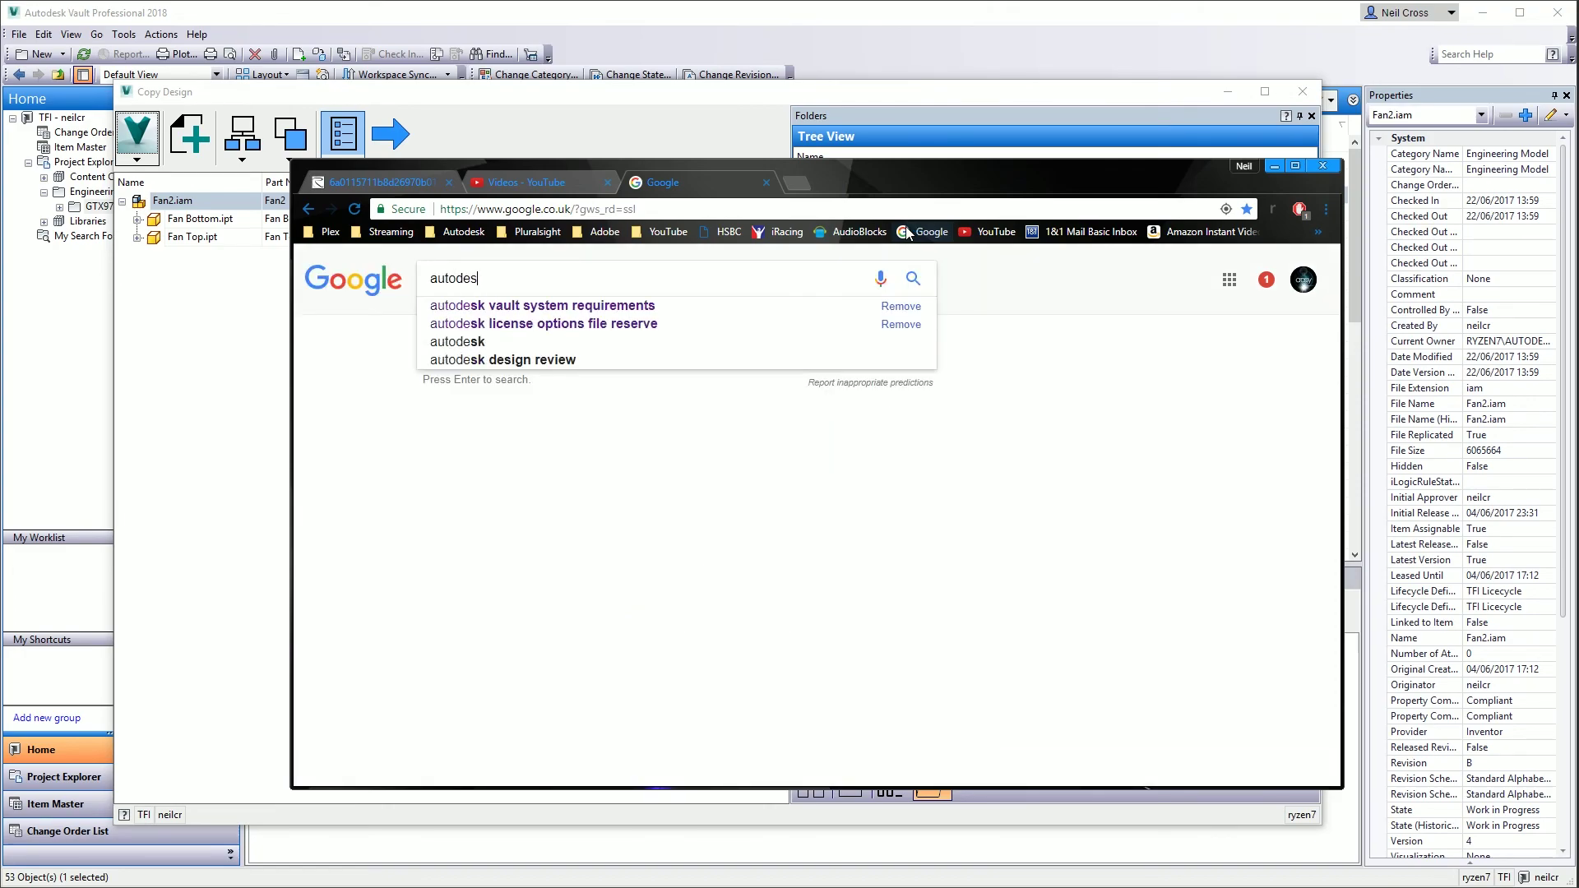
type("k vault turn off ")
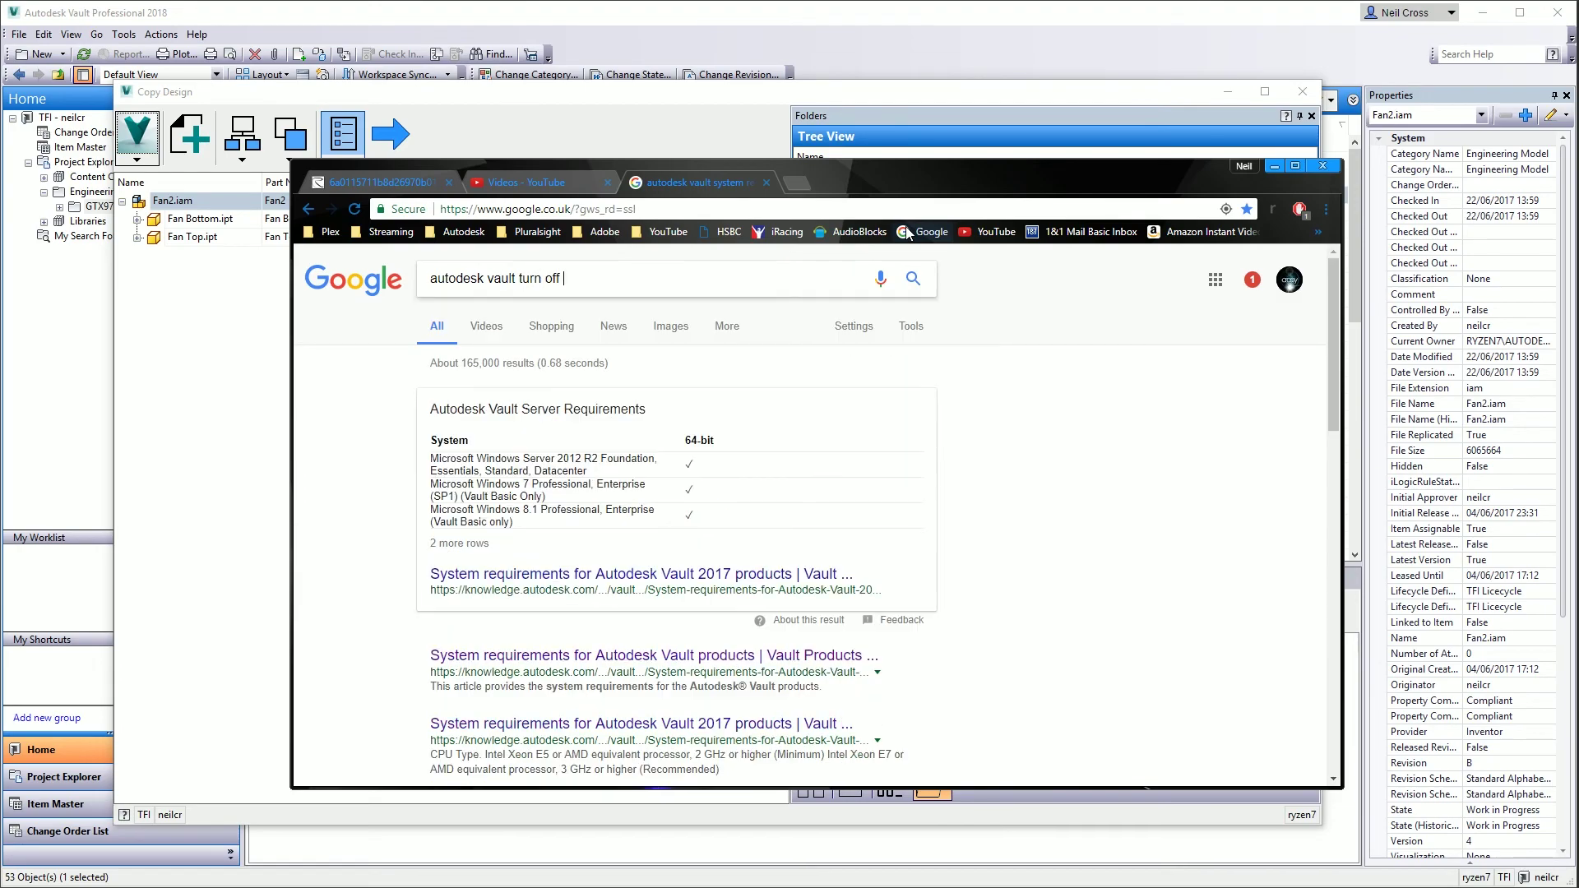
type("new copy design")
key("Return")
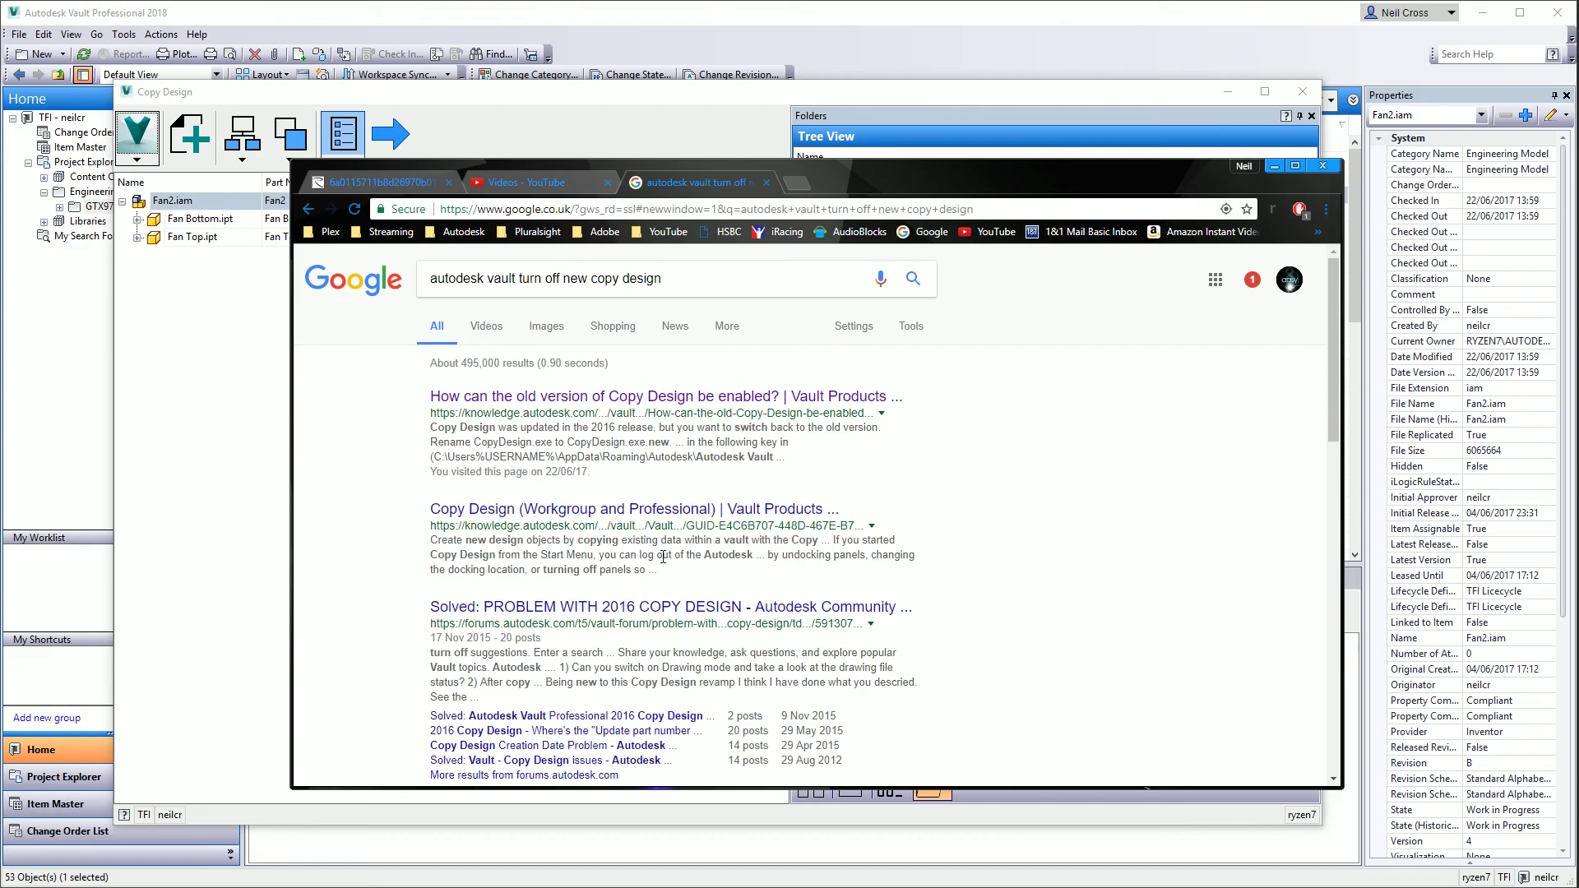
left_click(504, 397)
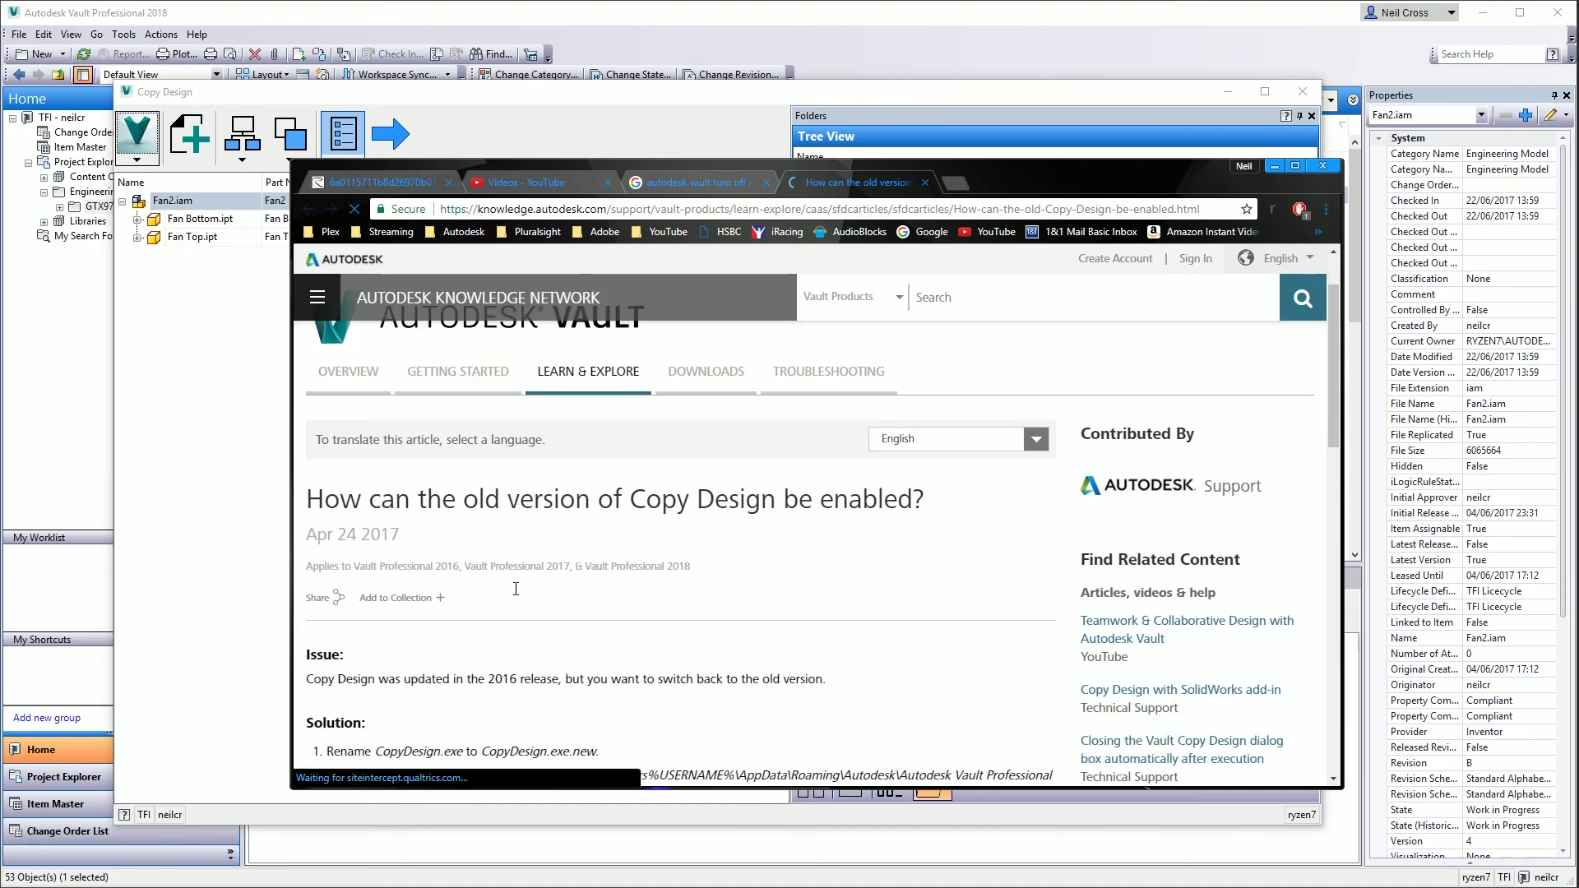
scroll(499, 503, "down", 3)
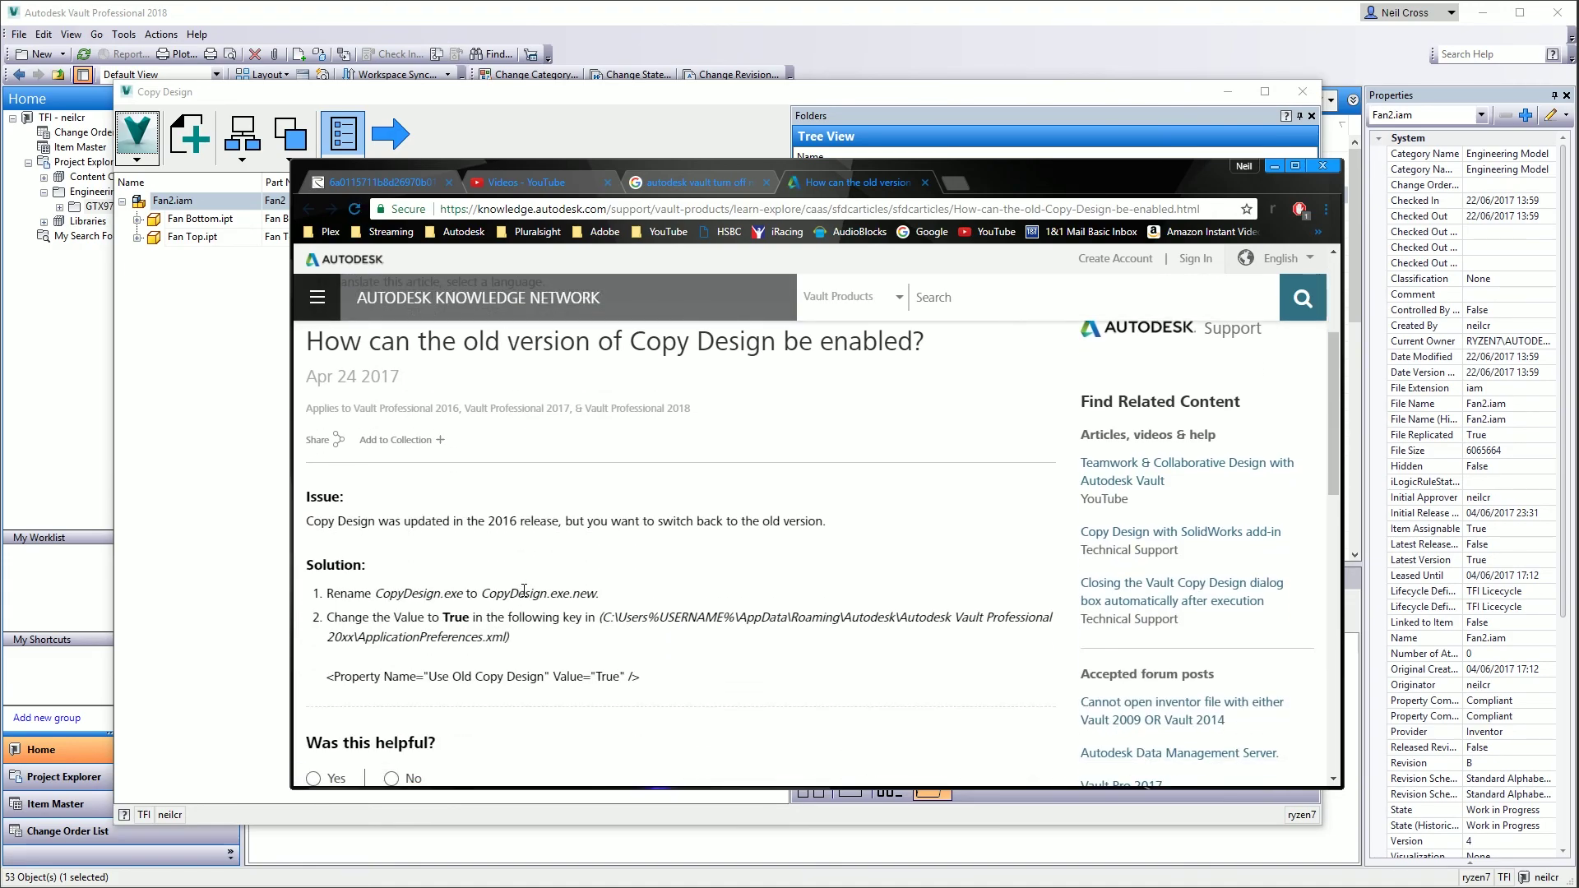